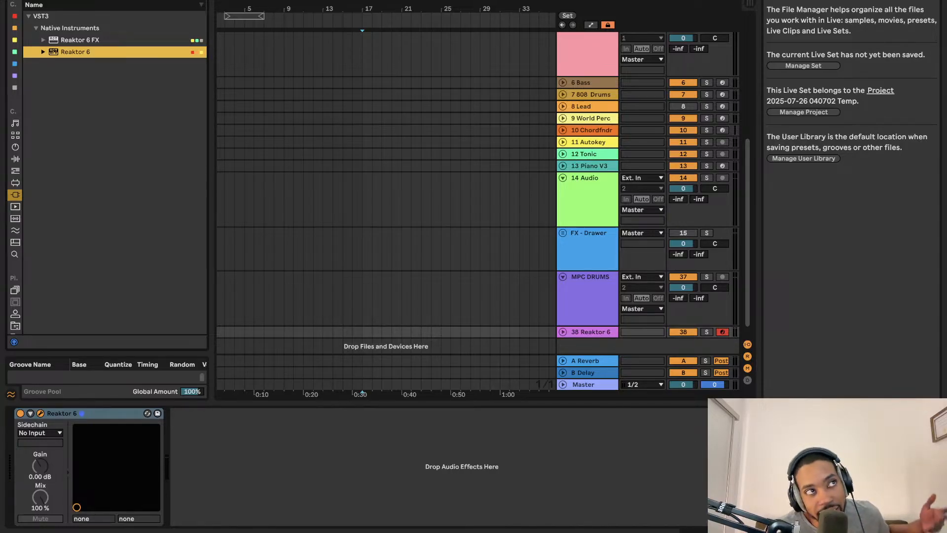
- Add a Util Clock block to the structure below the Util Note In block
click(178, 440)
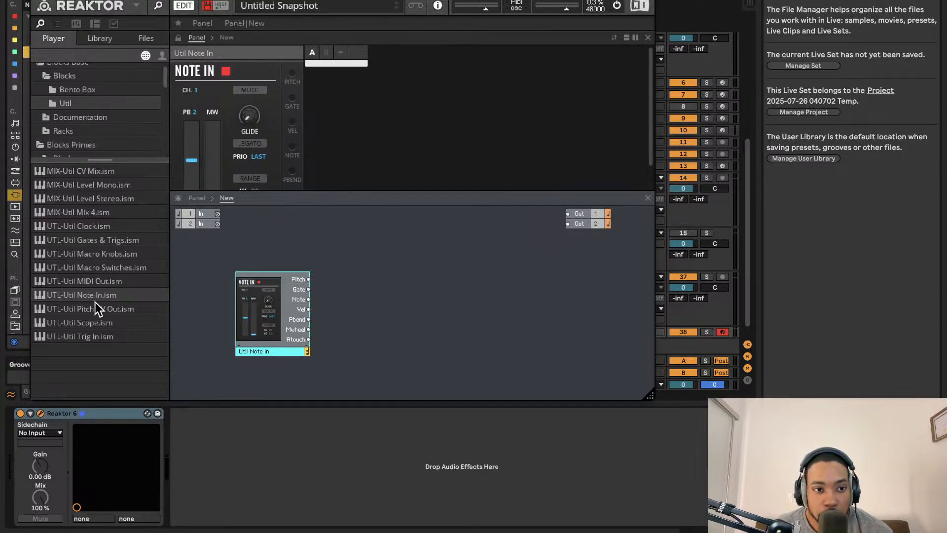
drag(90, 220, 250, 379)
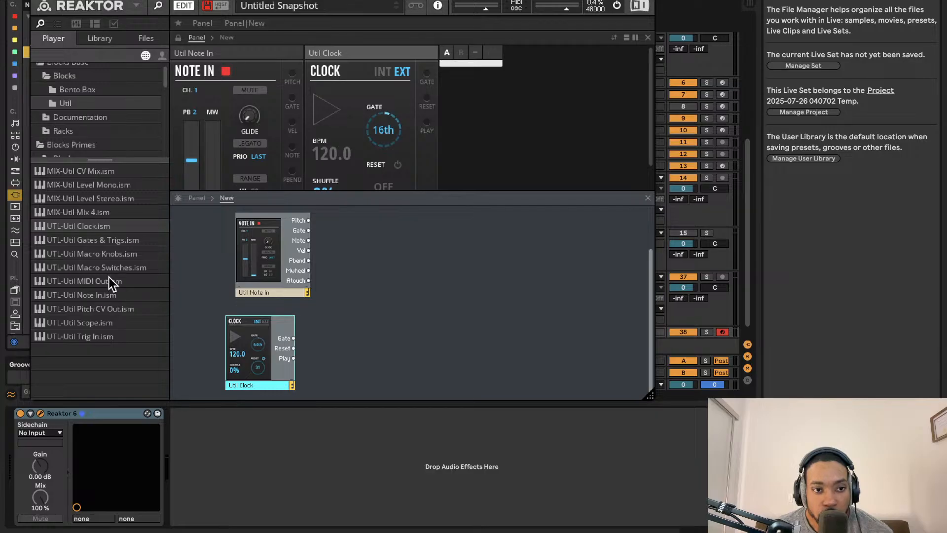
- Add a Bento Box oscillator block to the structure beside the Note In block and check its panel
click(83, 89)
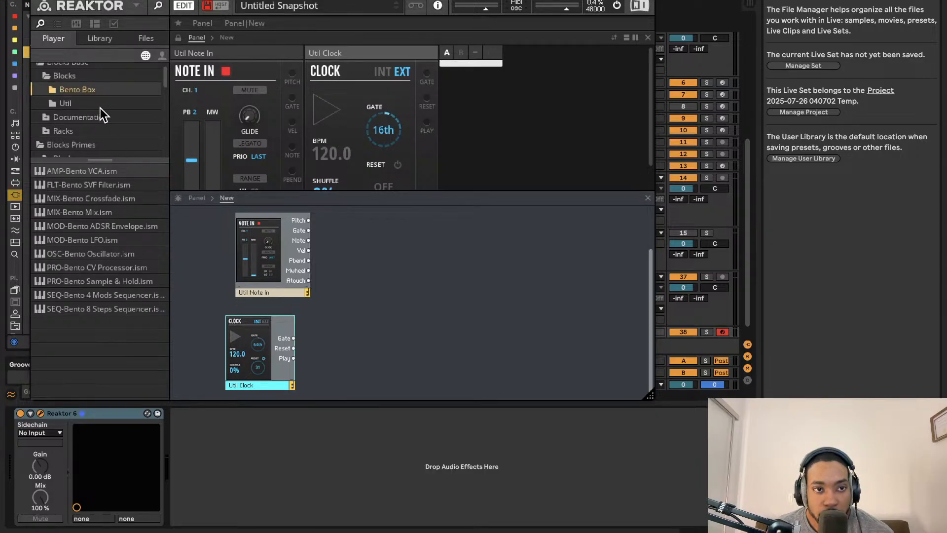
drag(105, 256, 401, 271)
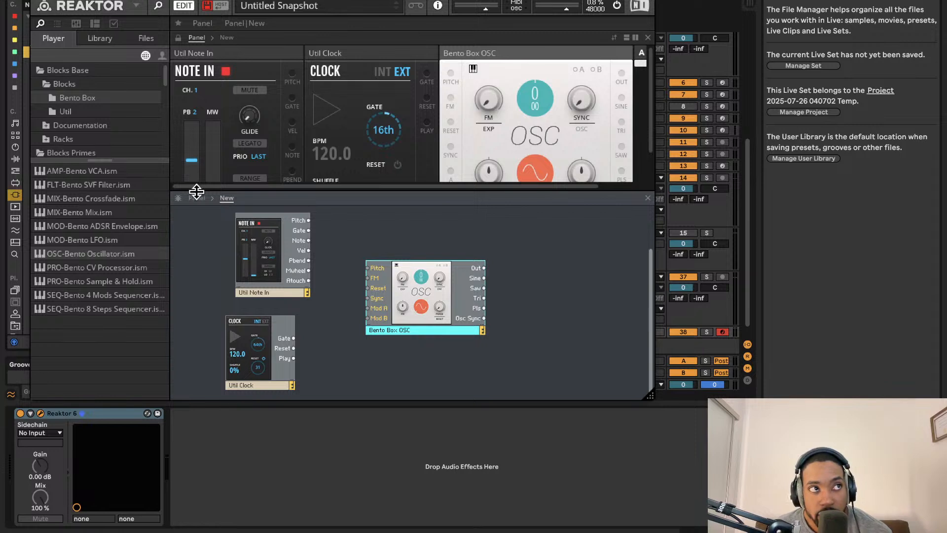
scroll(448, 130, right, 3)
scroll(449, 139, right, 2)
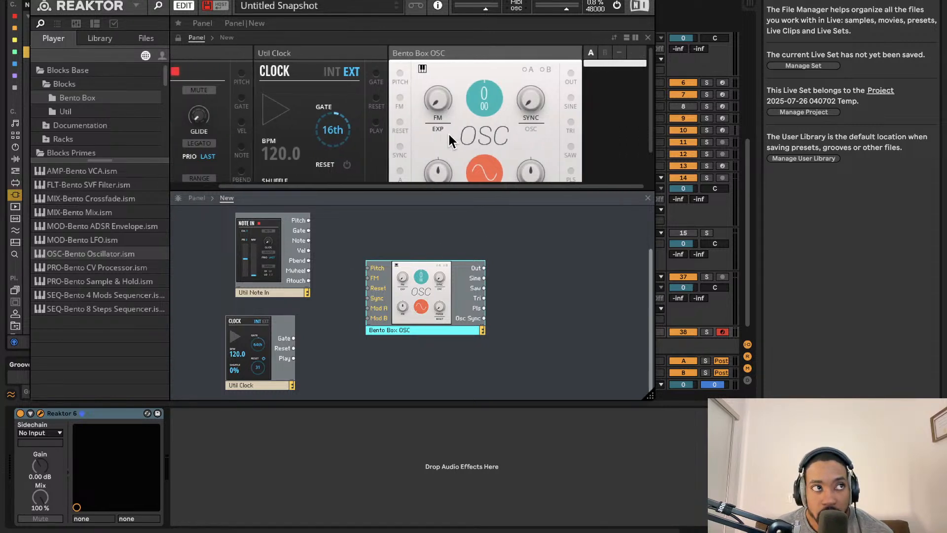
click(481, 161)
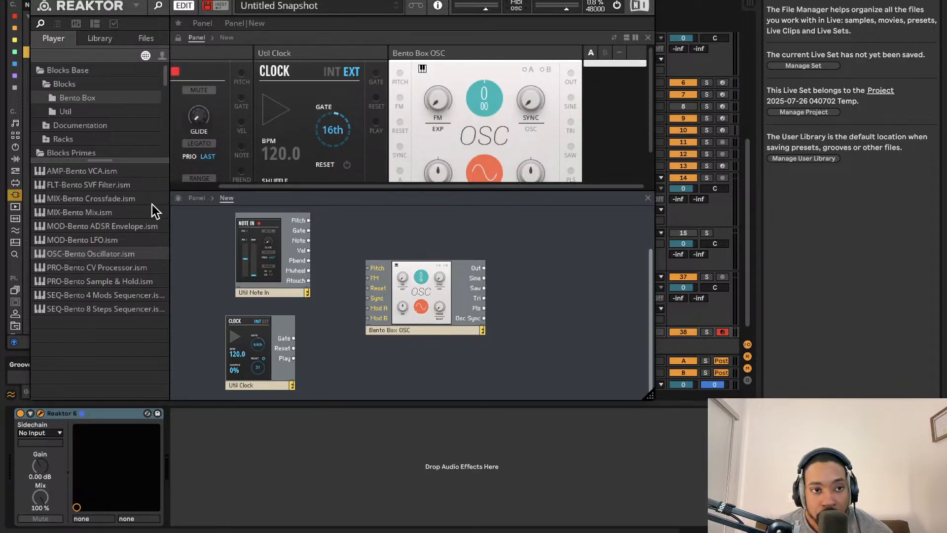
- Look through the Util, Bento Box and Blocks Primes folders for an alternative oscillator block
click(103, 112)
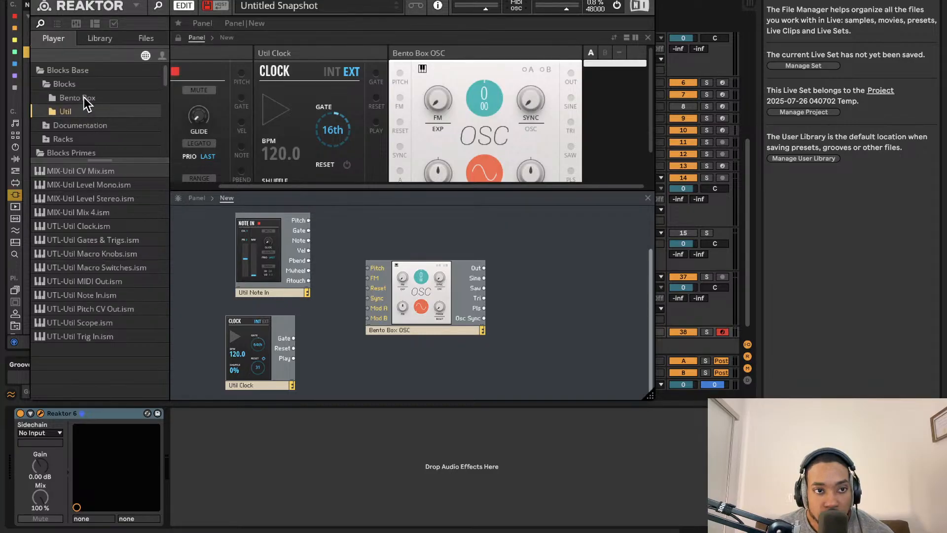
click(84, 98)
scroll(89, 127, down, 5)
click(82, 108)
click(83, 123)
click(82, 137)
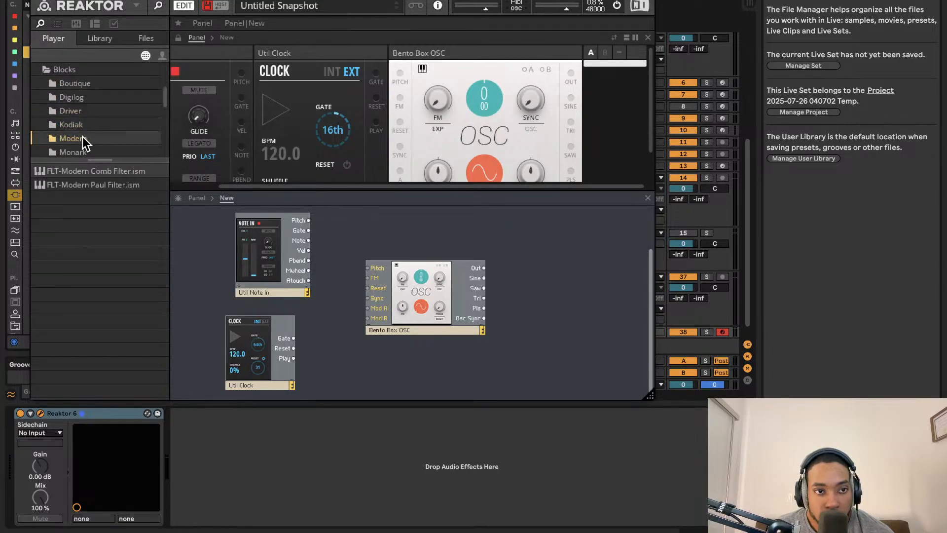
click(82, 147)
scroll(81, 147, down, 3)
click(81, 153)
scroll(83, 146, down, 3)
click(90, 91)
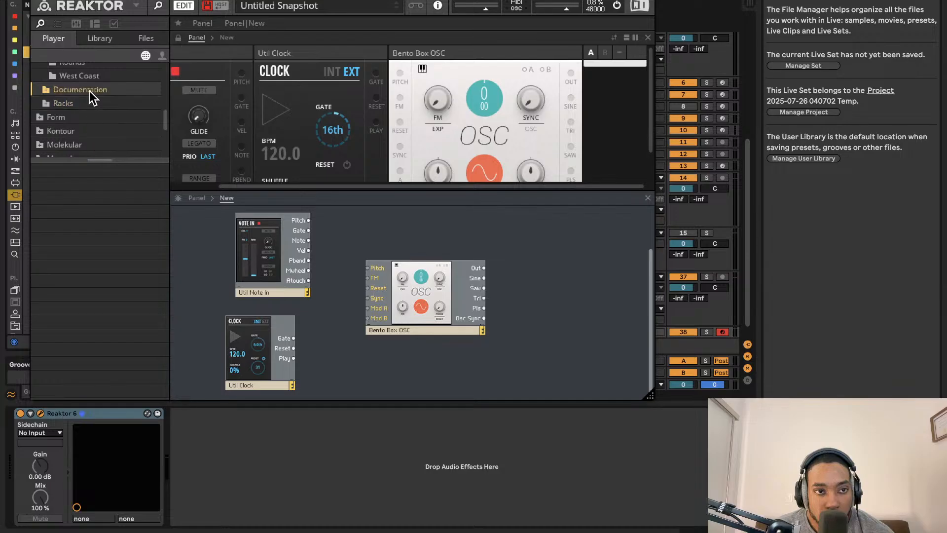
scroll(90, 90, up, 1)
click(88, 92)
click(82, 78)
scroll(84, 89, up, 3)
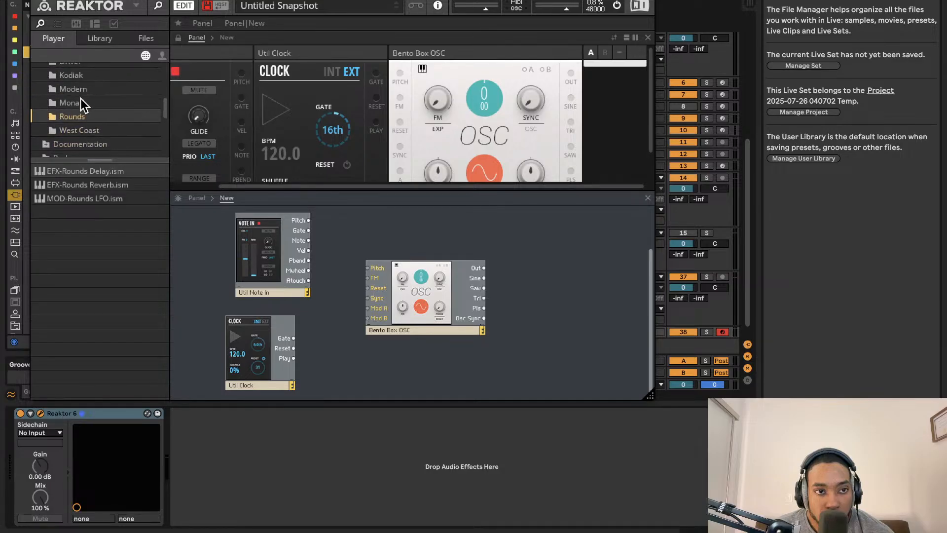
click(81, 101)
click(82, 89)
scroll(87, 96, up, 2)
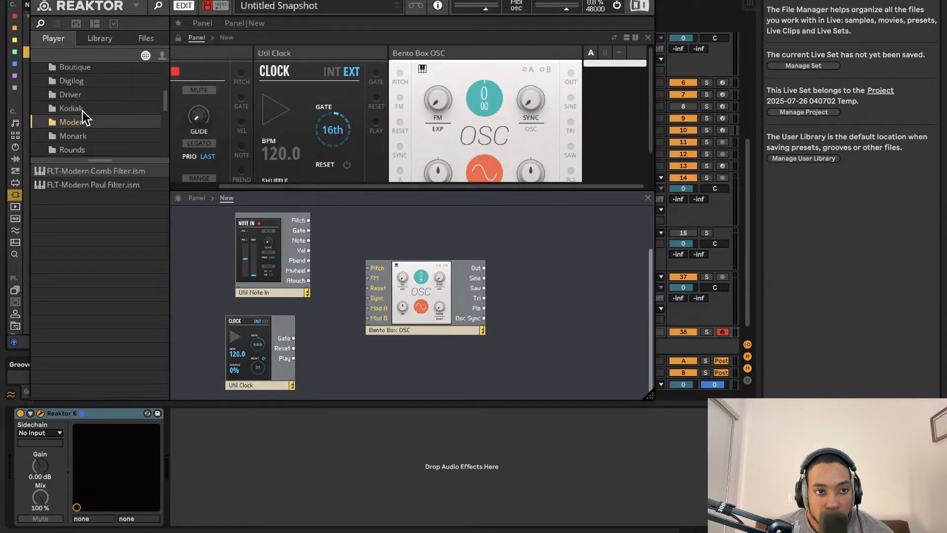
- Add the Kodiak Duality Oscillator from Blocks Primes to the structure, over the Bento Box oscillator
click(83, 109)
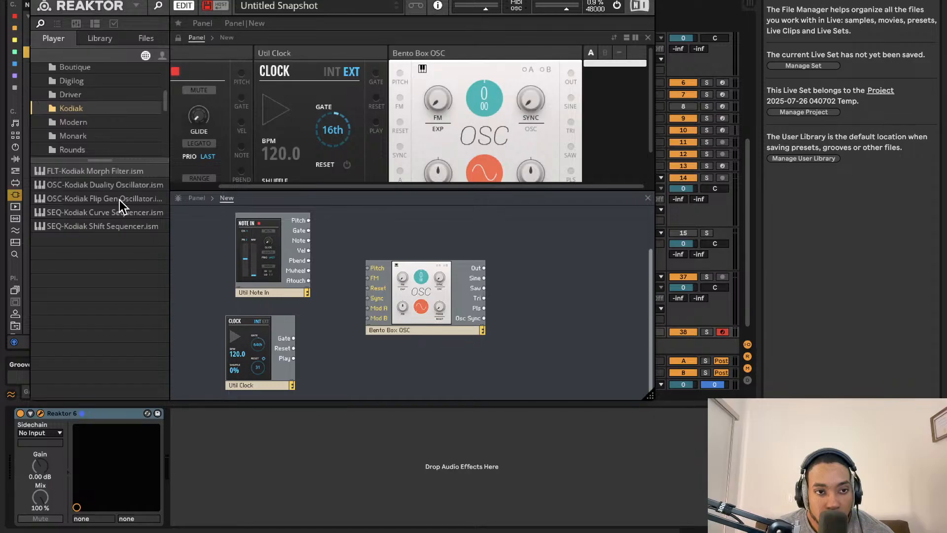
drag(119, 184, 428, 275)
scroll(428, 276, up, 1)
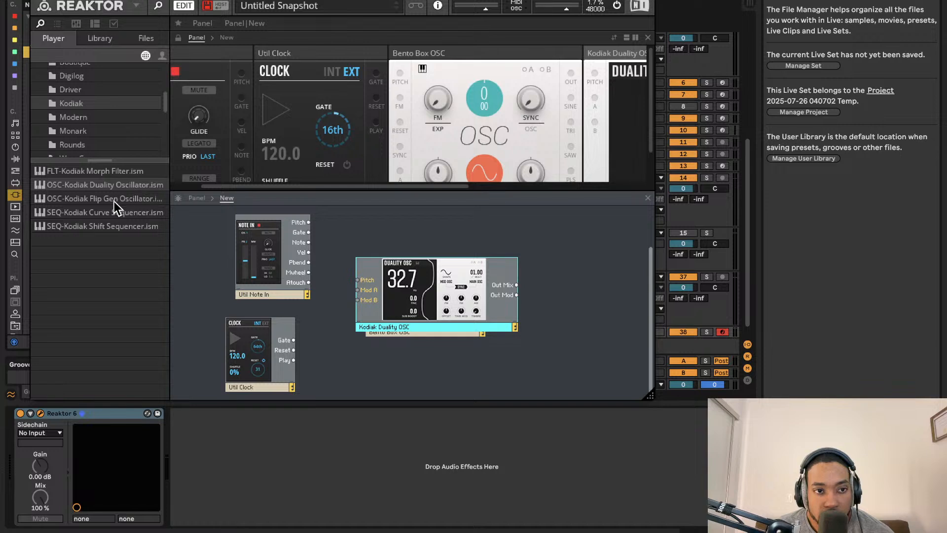
- Try the Boutique Multiwave and Boutique OSC 5 oscillator blocks in the structure and remove them
click(93, 91)
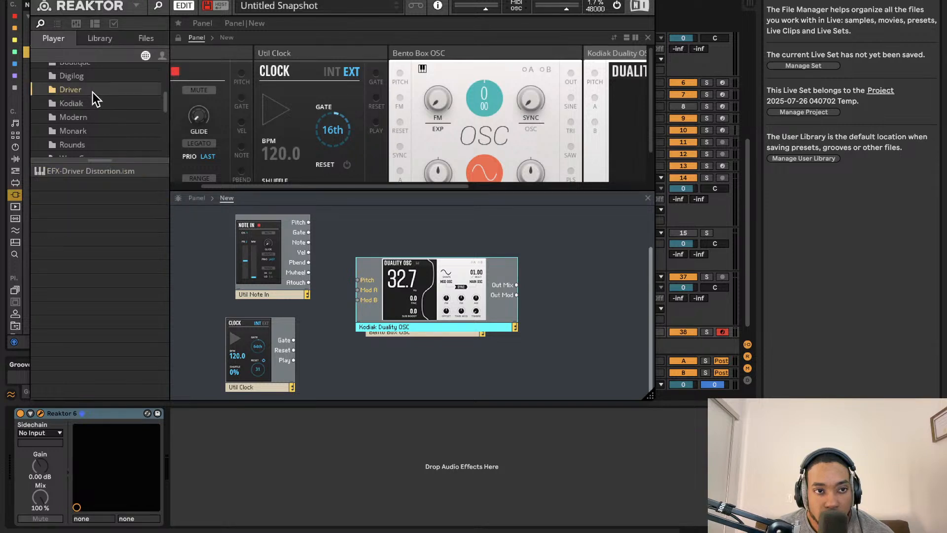
click(94, 79)
scroll(106, 105, up, 3)
click(101, 111)
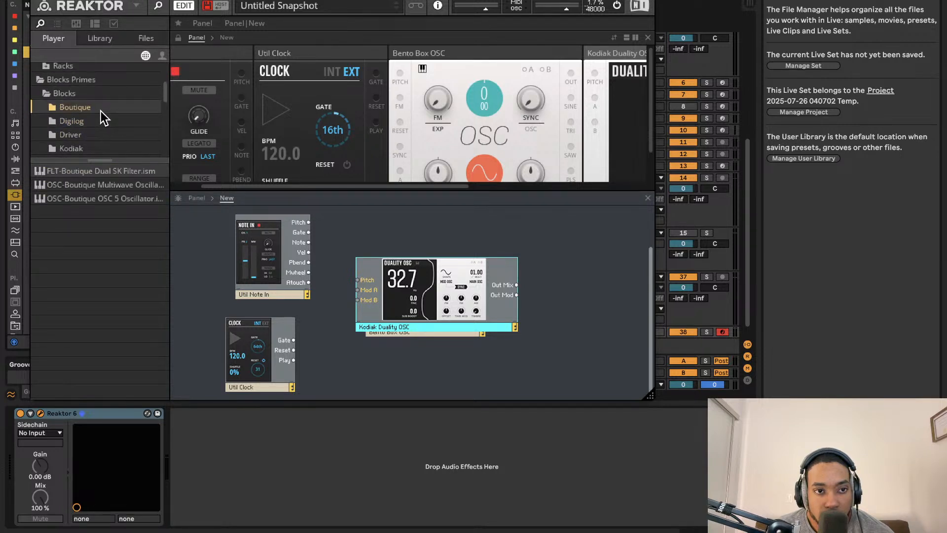
drag(148, 186, 419, 248)
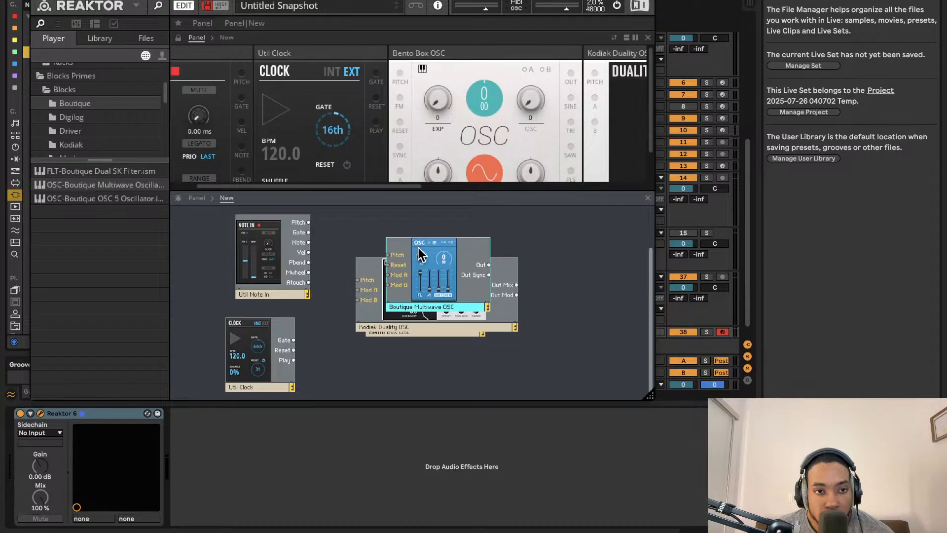
drag(132, 199, 435, 268)
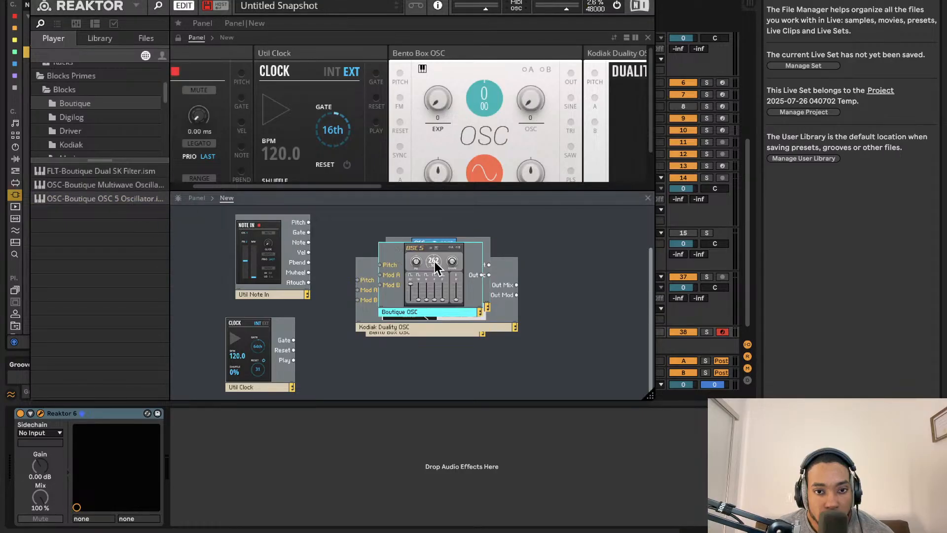
key(ctrl+z)
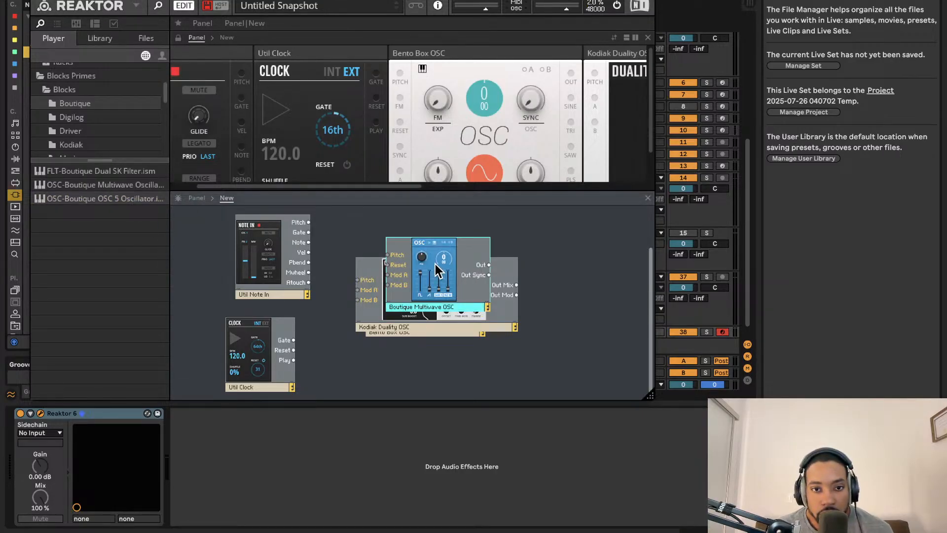
key(Delete)
- Move the Kodiak Duality oscillator aside and delete the Bento Box oscillator beneath it
drag(438, 276, 408, 248)
click(430, 313)
key(Delete)
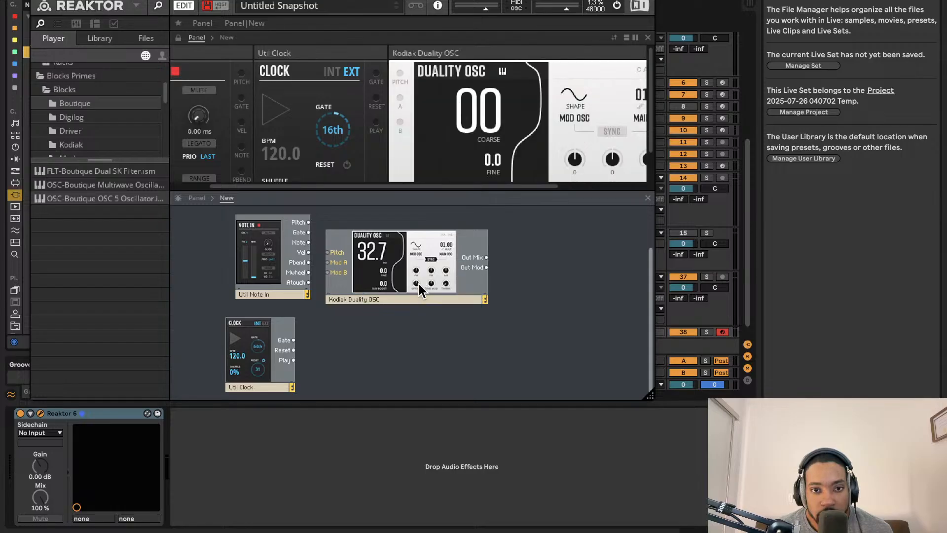
- Reposition the Kodiak Duality oscillator in the structure and set its PM to -14.8 and its fine tuning to 9.7
drag(418, 283, 424, 306)
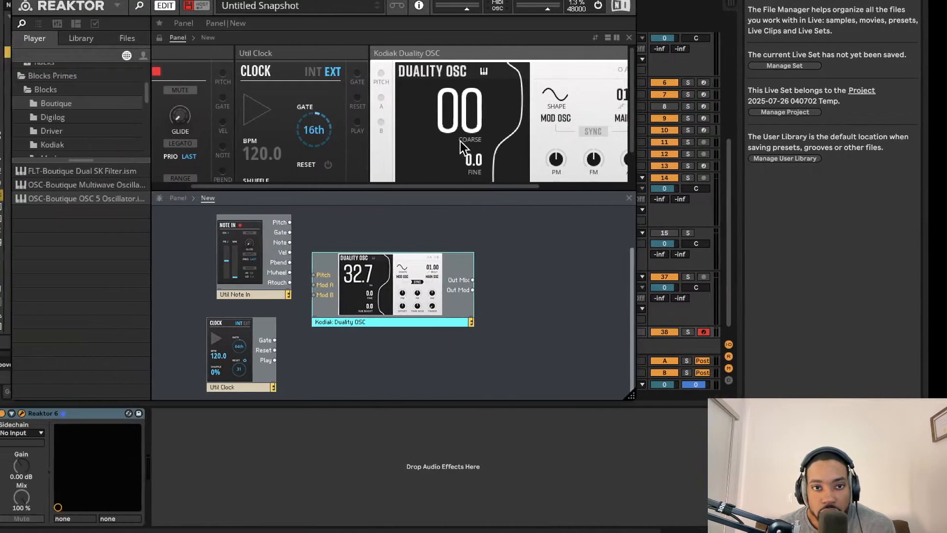
scroll(436, 163, right, 3)
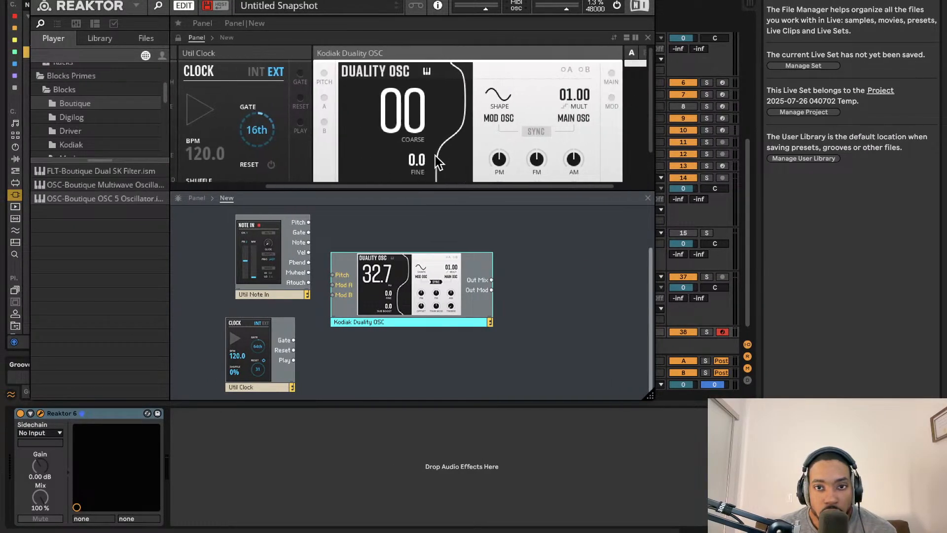
scroll(434, 157, down, 2)
scroll(433, 157, left, 1)
scroll(433, 158, up, 2)
mouse_move(511, 159)
mouse_down()
mouse_move(500, 196)
mouse_move(505, 169)
mouse_up()
scroll(505, 169, down, 2)
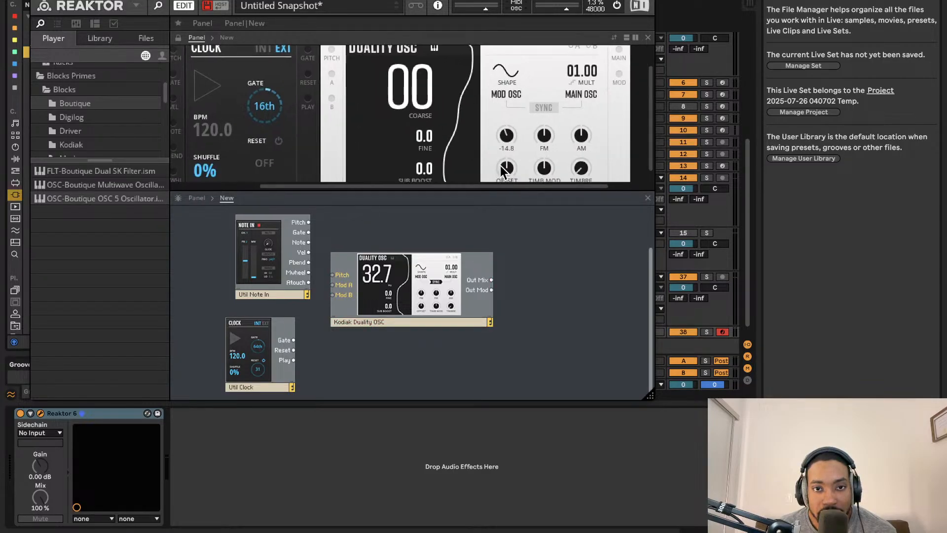
drag(434, 135, 430, 123)
scroll(439, 143, up, 2)
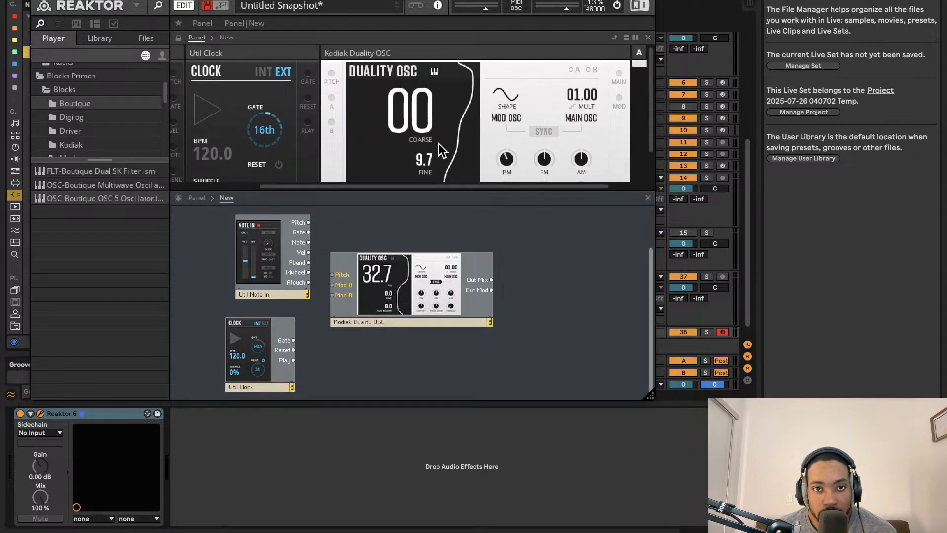
- Add a Bento Box SVF filter and a Bento Box VCA, lining them up after the Duality oscillator
scroll(69, 109, up, 3)
scroll(67, 90, up, 1)
click(66, 88)
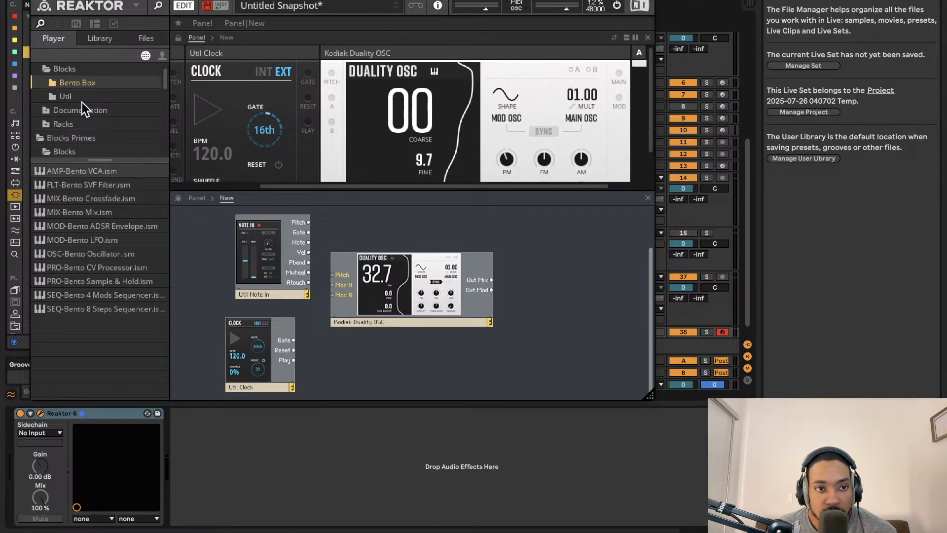
drag(82, 185, 466, 295)
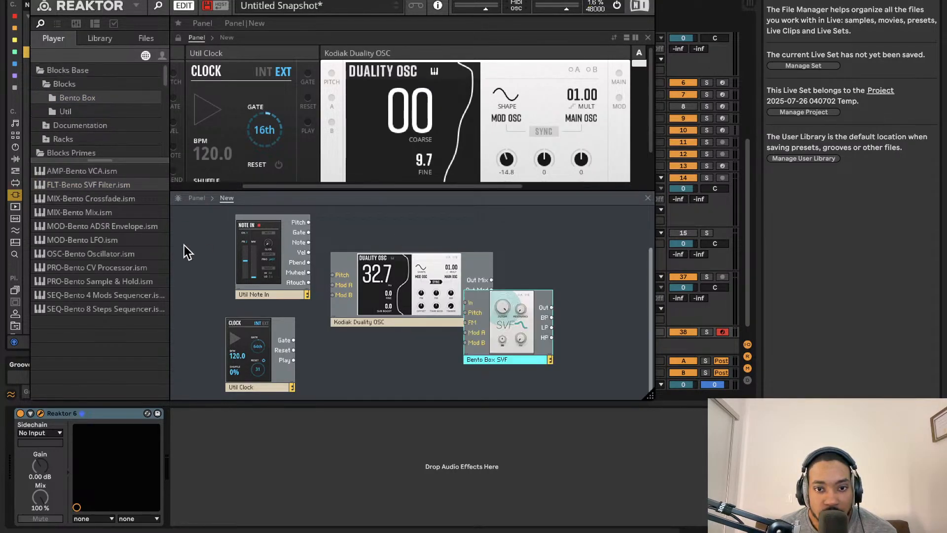
drag(90, 173, 574, 331)
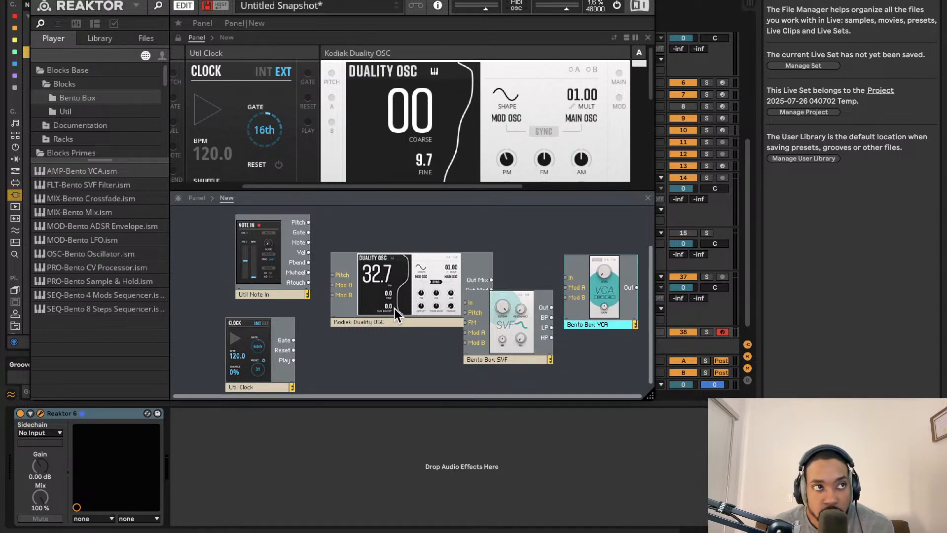
drag(516, 322, 510, 289)
- Add a Bento Box ADSR envelope and wire Note In's Pitch to the Duality oscillator and its Gate to the envelope
drag(112, 227, 302, 233)
drag(356, 269, 346, 275)
drag(410, 287, 359, 321)
- Wire the Duality oscillator's Out Mix through the SVF filter into the VCA, and the VCA's output to Out 1 and Out 2
drag(438, 315, 478, 269)
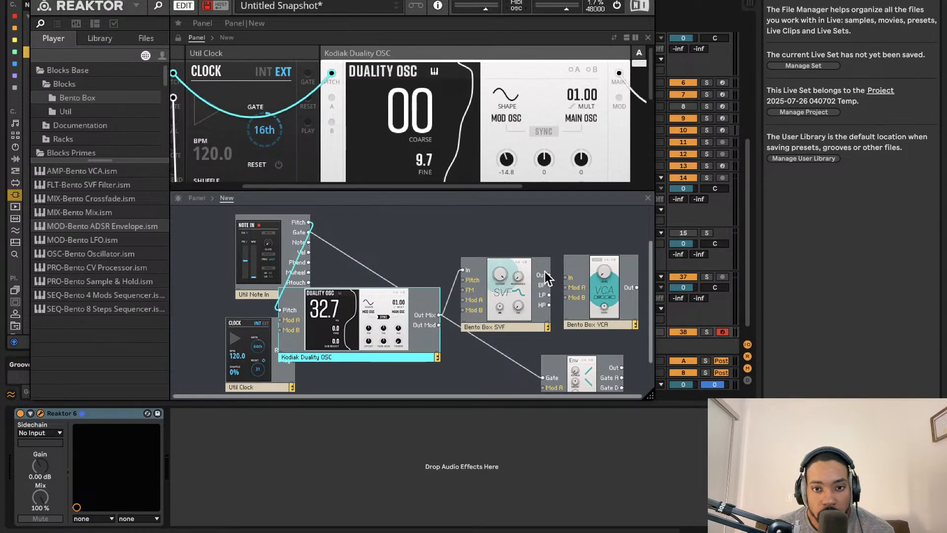
drag(549, 275, 566, 277)
drag(637, 288, 566, 214)
drag(636, 344, 557, 224)
- Wire the ADSR envelope's Out to the VCA's Mod A and move the Util Clock block lower, clear of the oscillator
scroll(552, 258, down, 3)
scroll(591, 339, down, 1)
drag(613, 343, 559, 265)
scroll(396, 112, down, 5)
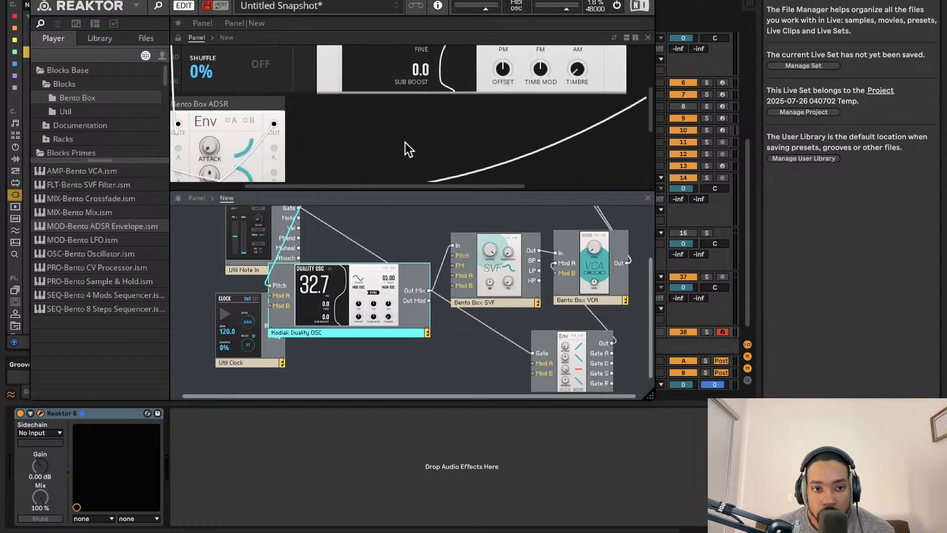
drag(262, 303, 251, 335)
- Review the panel controls of the oscillator, filter, VCA and ADSR envelope blocks
scroll(288, 154, up, 4)
scroll(410, 114, right, 8)
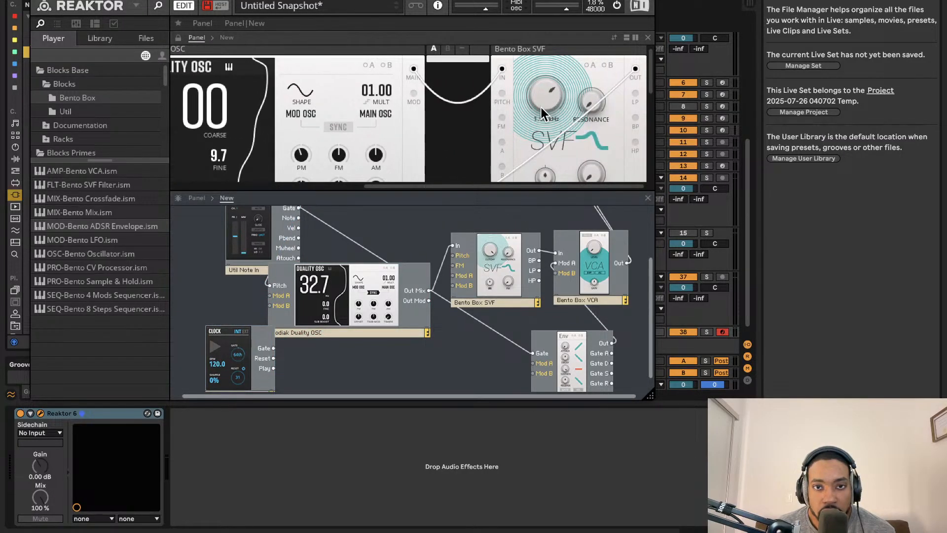
scroll(510, 93, down, 4)
scroll(493, 91, up, 4)
scroll(485, 90, left, 8)
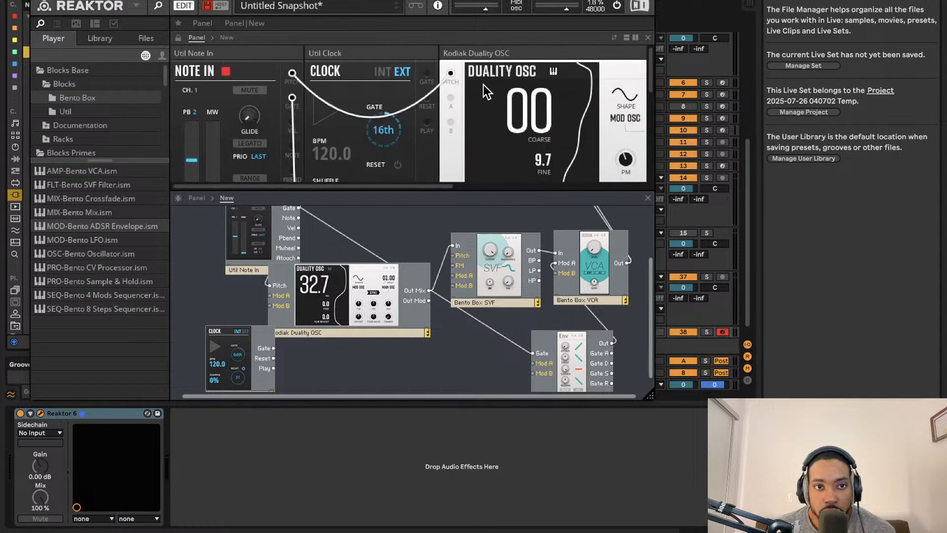
scroll(484, 90, down, 5)
scroll(375, 98, up, 2)
scroll(312, 93, up, 1)
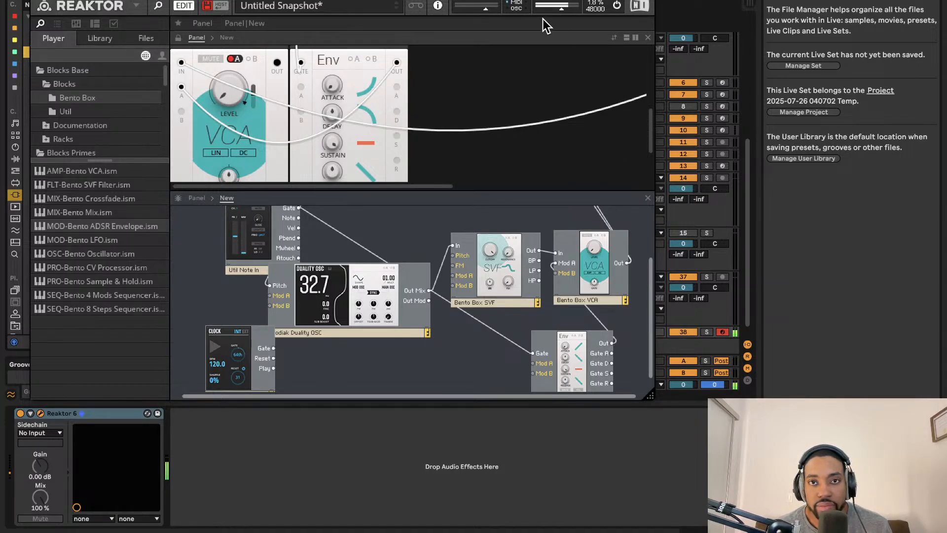
scroll(506, 180, down, 2)
- Reposition the Reaktor window and make it taller to show more of the structure
drag(508, 1, 507, 4)
drag(566, 14, 560, 14)
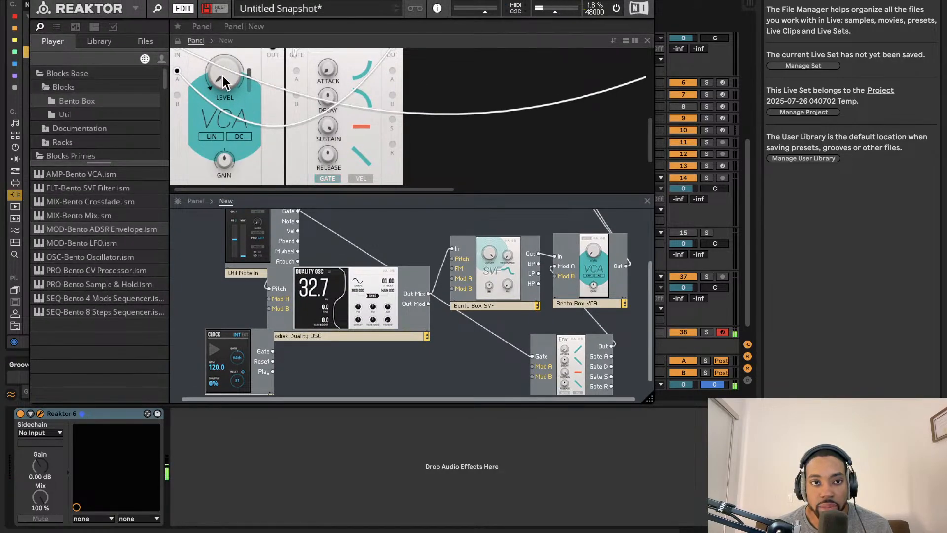
drag(418, 2, 519, 78)
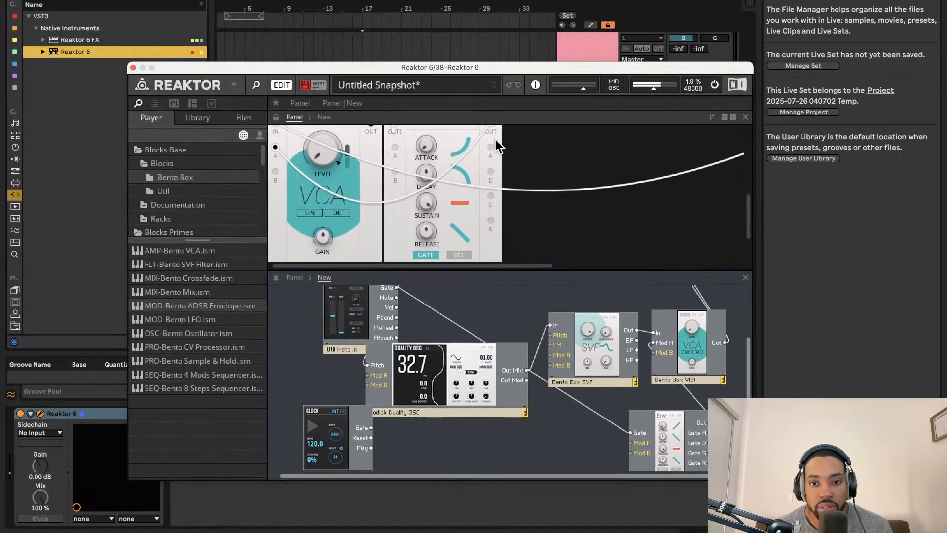
drag(753, 478, 728, 532)
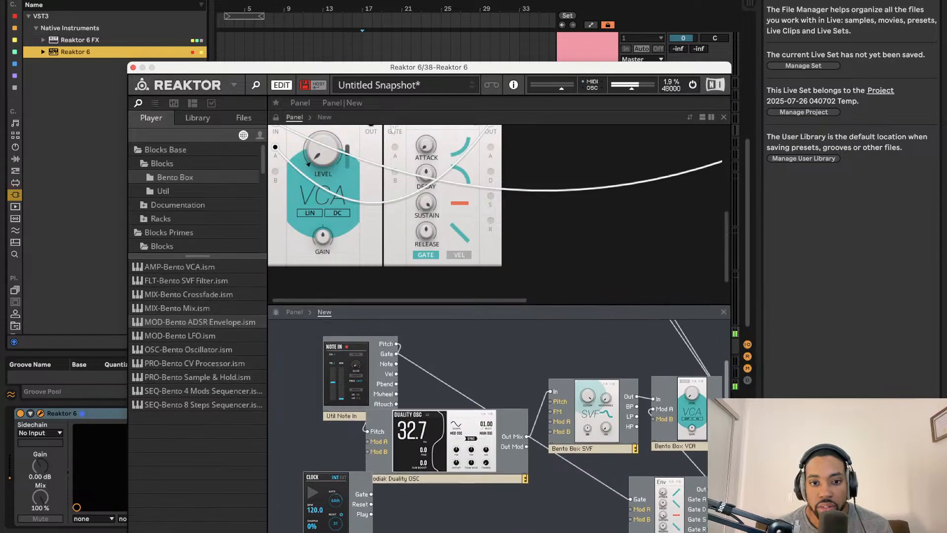
drag(523, 71, 431, 0)
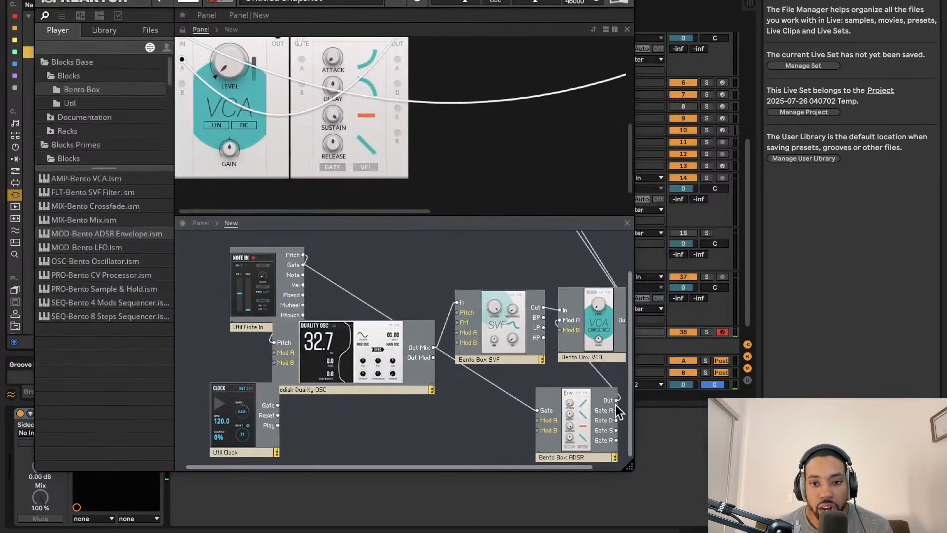
- Enlarge the Reaktor window and add the SEQ-Bento 8 Steps Sequencer block beneath the Duality oscillator in the structure
drag(626, 464, 701, 523)
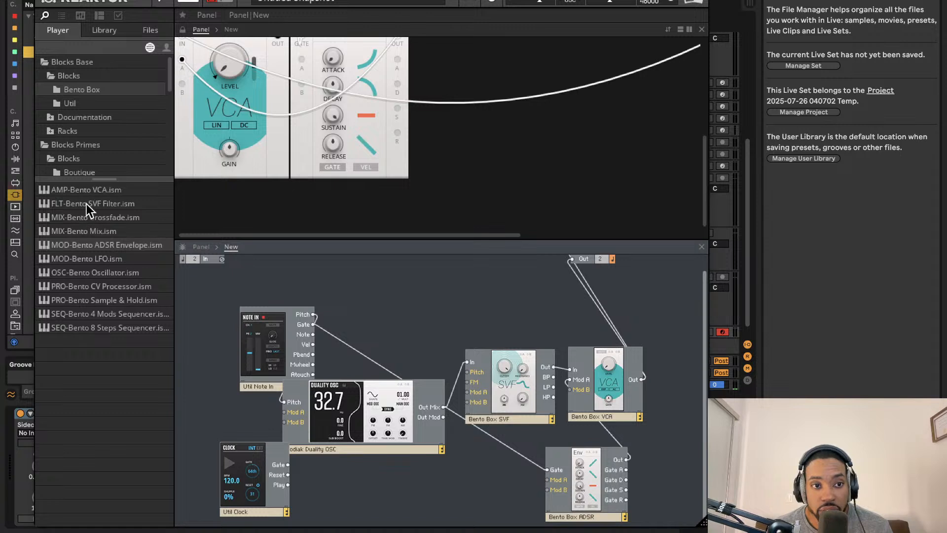
drag(95, 328, 352, 464)
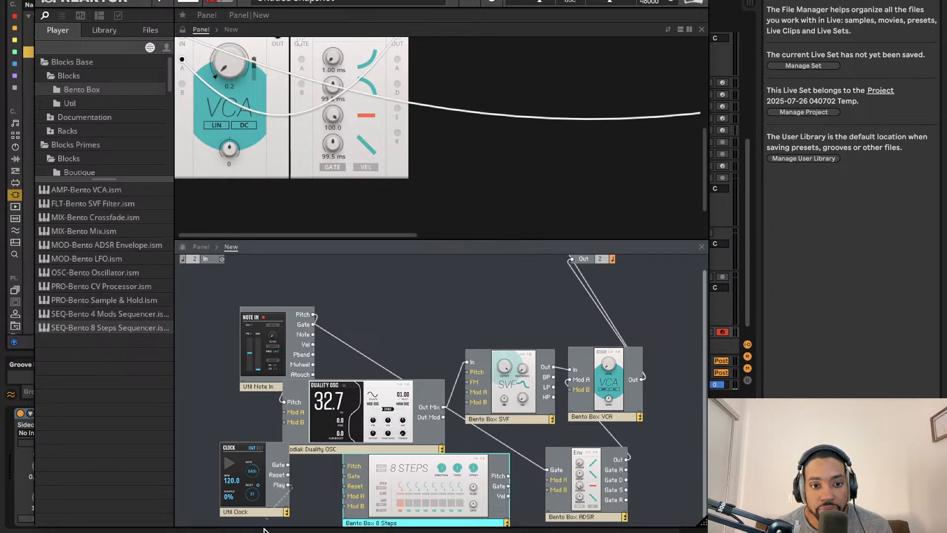
- Wire the Util Clock's Gate and Reset and the Note In's Pitch to the matching 8 Steps inputs, spacing the two lower blocks apart
drag(264, 529, 264, 526)
drag(243, 471, 208, 523)
scroll(302, 465, down, 2)
drag(423, 433, 385, 493)
drag(308, 485, 302, 269)
- Wire the 8 Steps Pitch output to the Duality oscillator's Pitch and its Gate output to the ADSR's Gate, repositioning the oscillator
drag(299, 363, 425, 402)
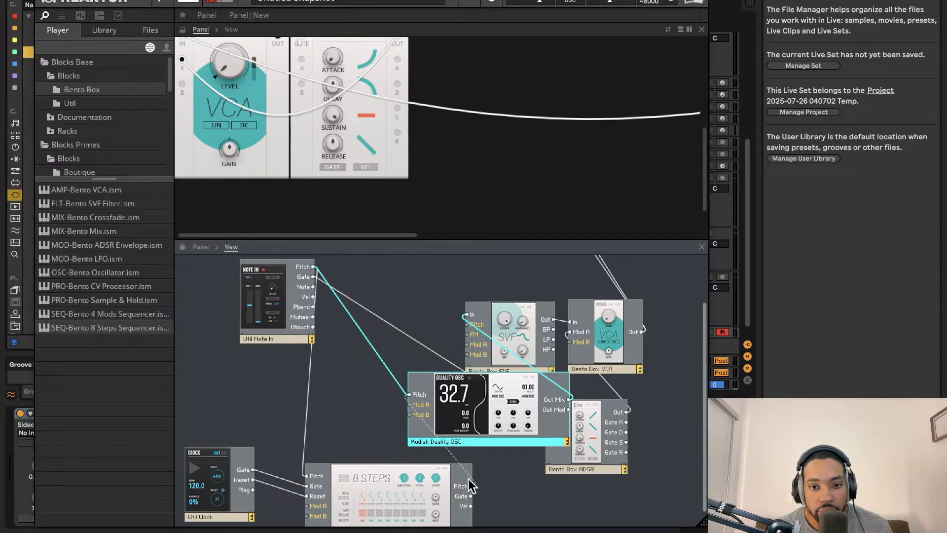
drag(471, 486, 472, 486)
drag(539, 375, 444, 362)
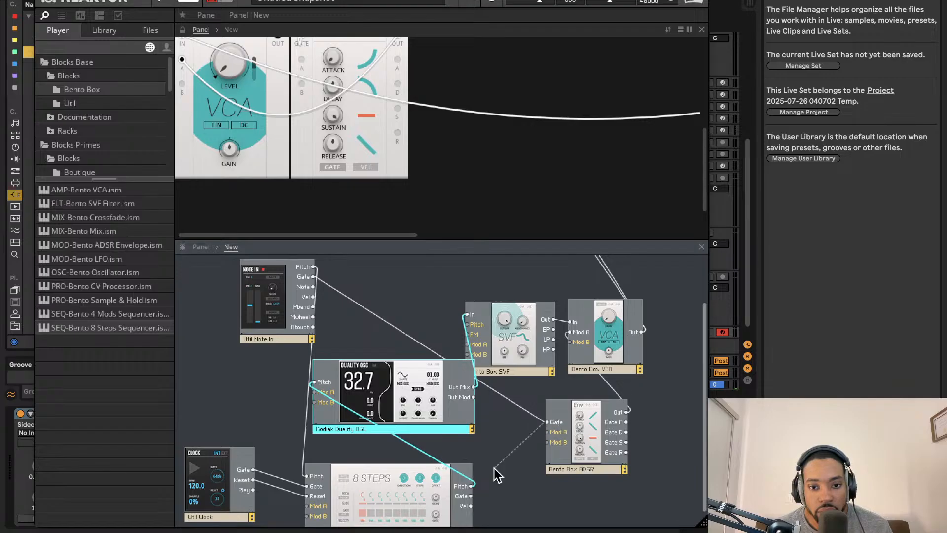
drag(471, 497, 471, 497)
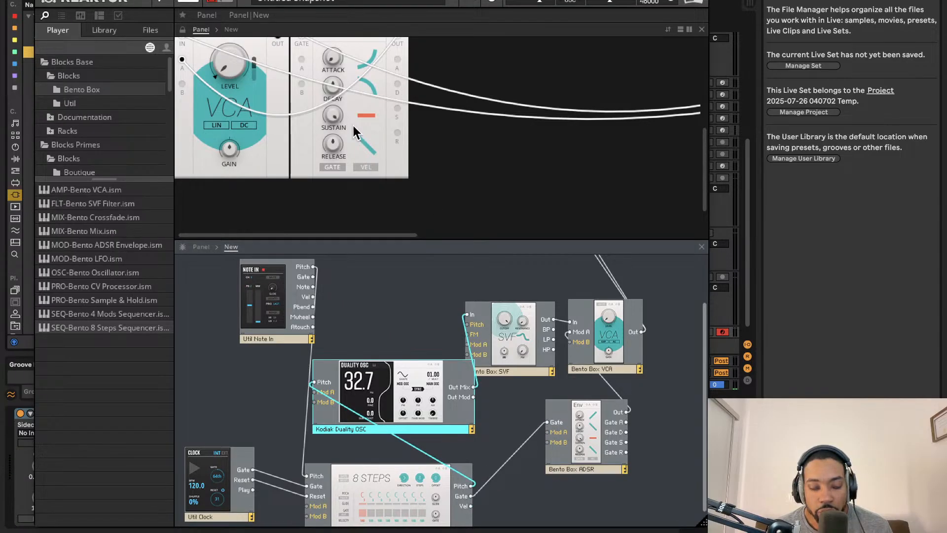
- Rearrange the panel's upper row so the Duality oscillator sits after Note In and Util Clock
scroll(346, 115, up, 5)
scroll(346, 119, right, 3)
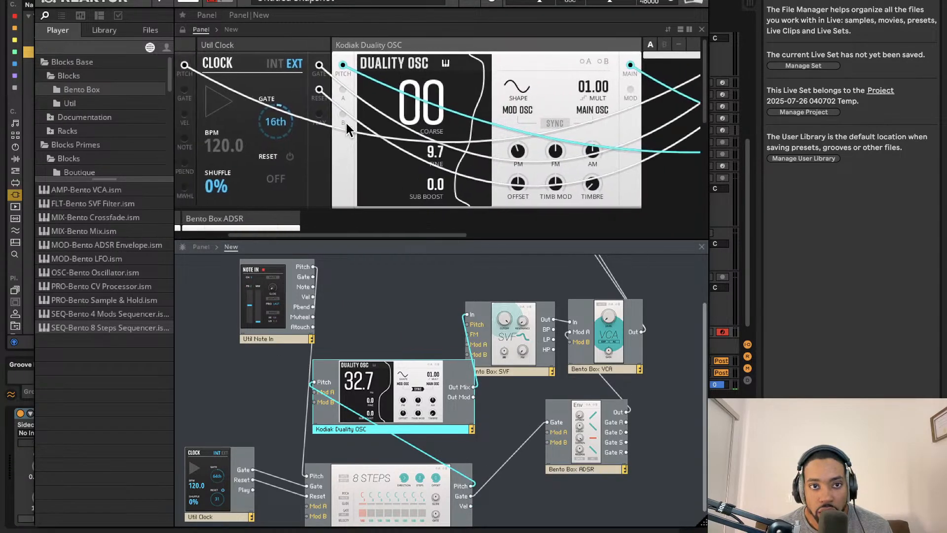
drag(444, 46, 282, 38)
scroll(513, 91, right, 3)
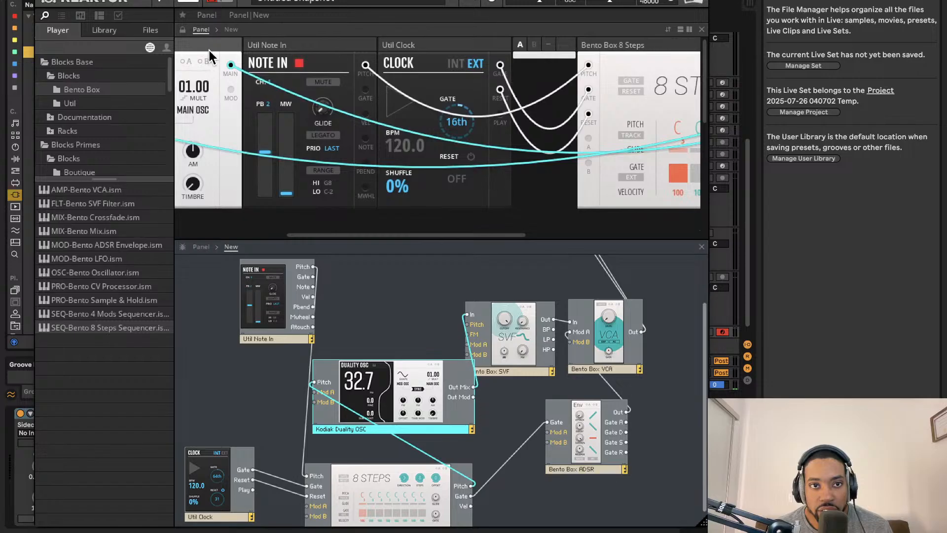
drag(210, 46, 588, 52)
scroll(488, 85, right, 1)
- Arrange the panel's lower row in the order 8 Steps, SVF, ADSR and VCA beneath the clock and oscillator
drag(647, 46, 214, 181)
scroll(445, 57, left, 1)
click(445, 57)
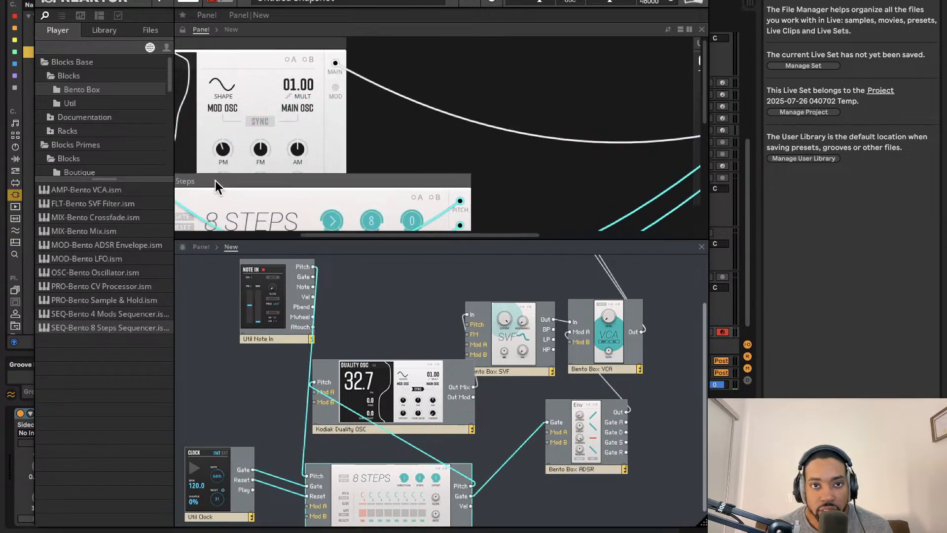
scroll(274, 170, down, 4)
scroll(302, 171, left, 6)
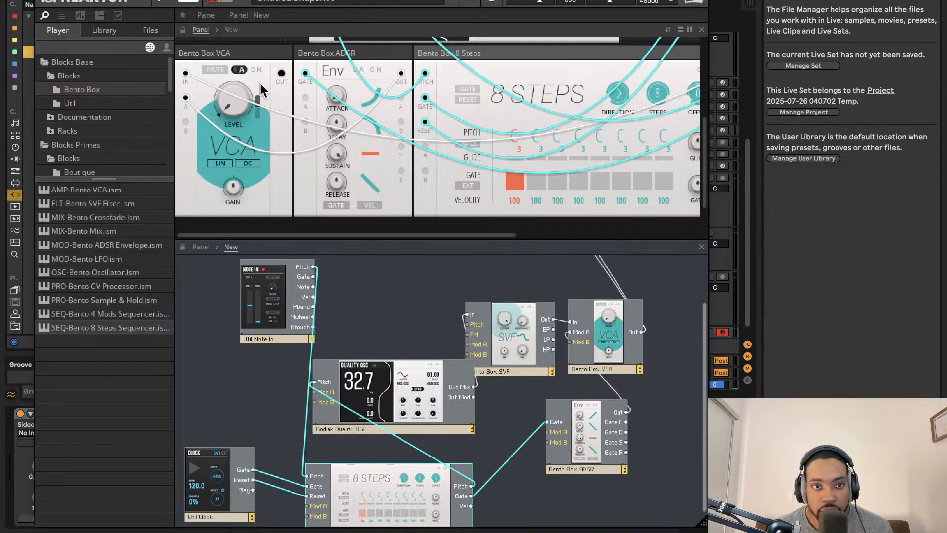
drag(257, 55, 301, 217)
scroll(526, 130, up, 4)
scroll(530, 135, right, 4)
drag(434, 46, 339, 105)
scroll(338, 105, right, 5)
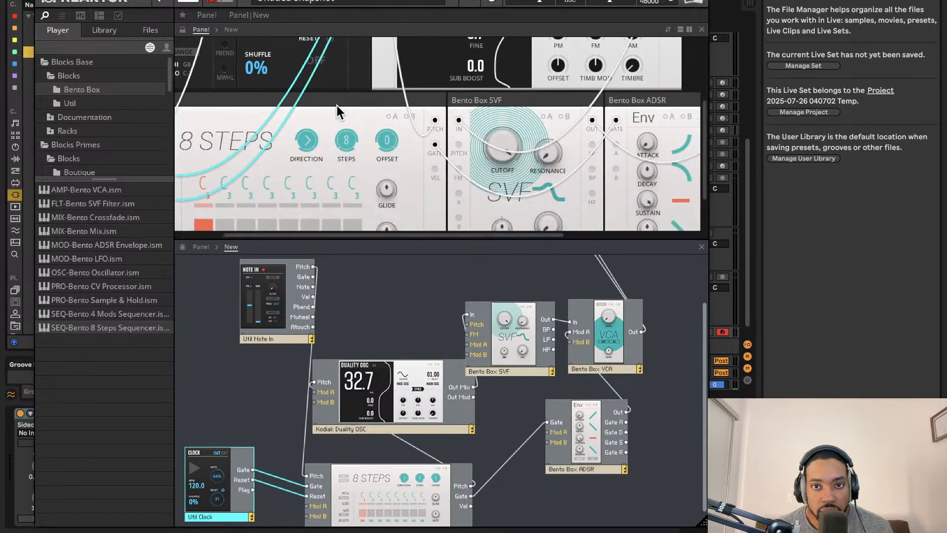
- Set the Util Clock running in INT mode and program the 8 Steps pattern, switching on the gate of step 6
scroll(335, 105, up, 3)
scroll(340, 107, down, 1)
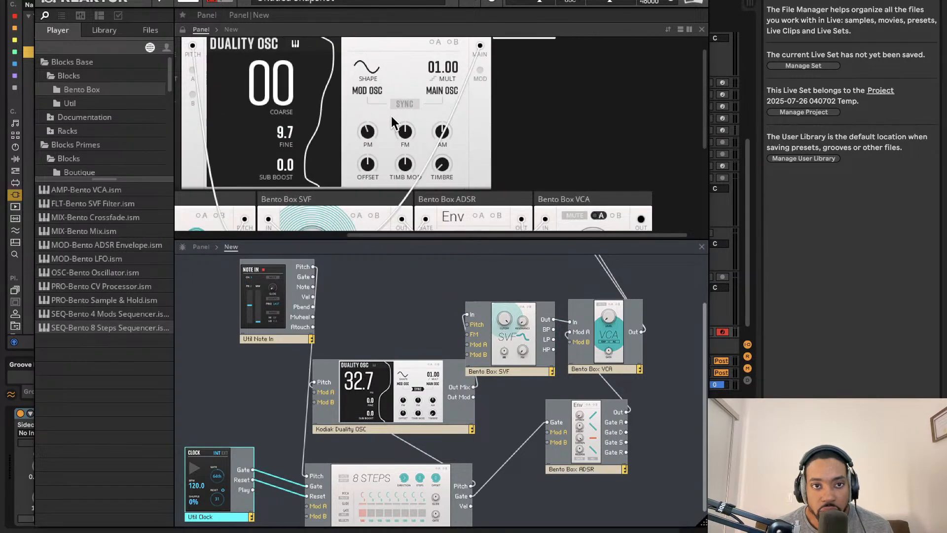
scroll(379, 108, down, 4)
scroll(505, 175, left, 1)
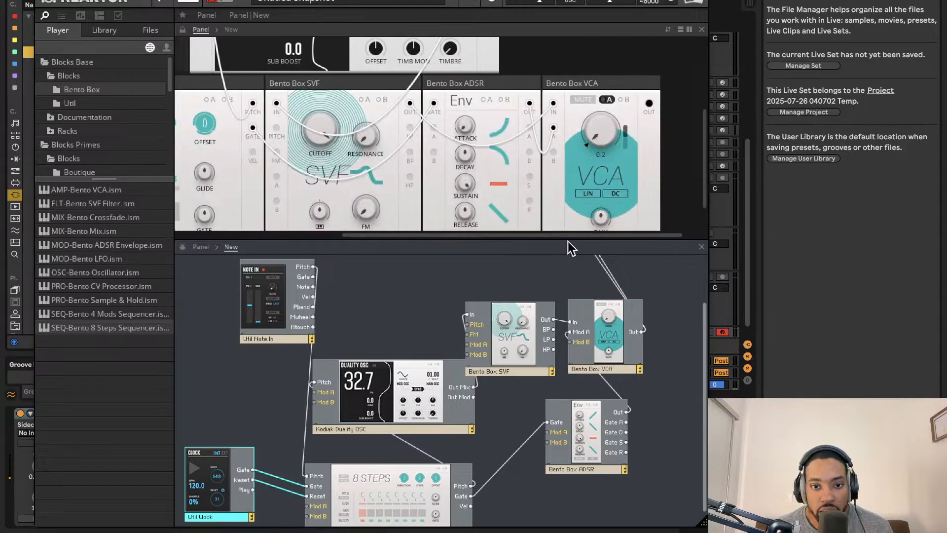
scroll(508, 459, down, 1)
scroll(389, 66, up, 5)
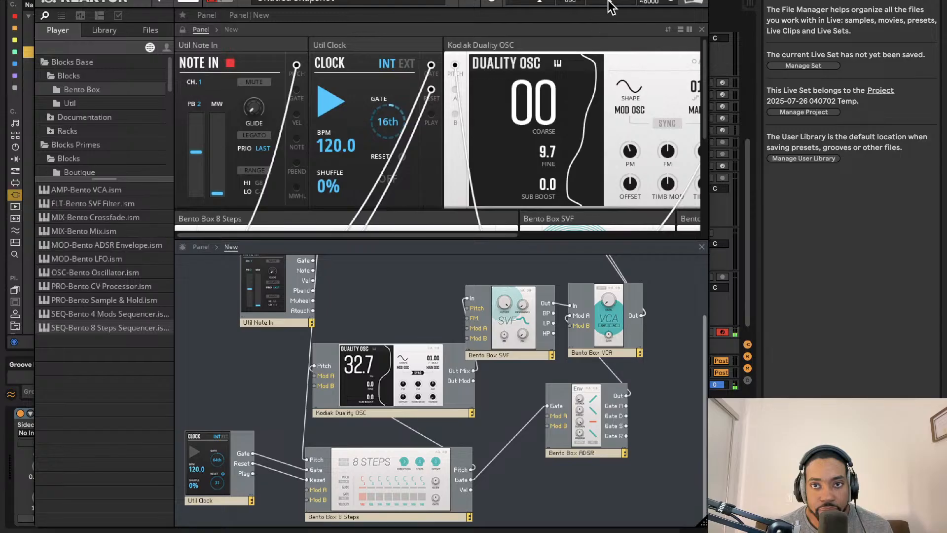
scroll(489, 177, down, 5)
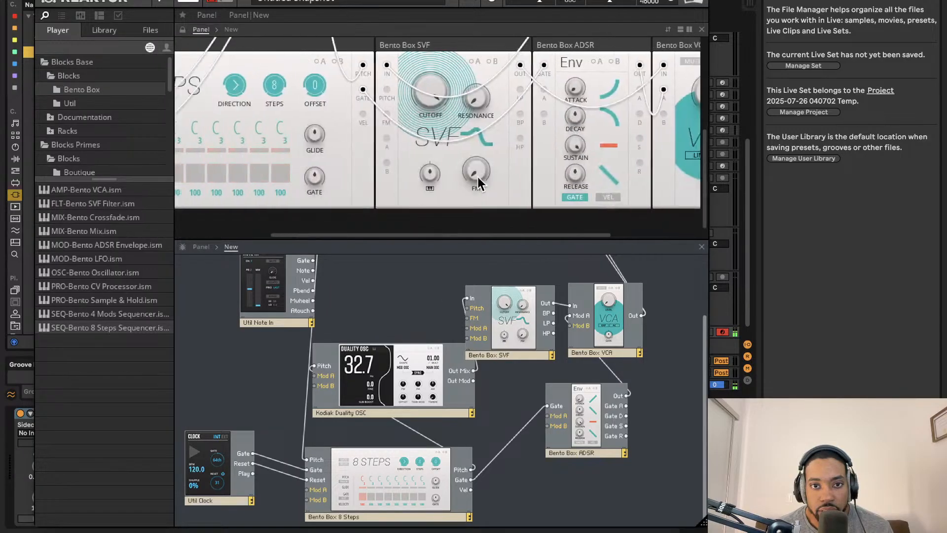
click(355, 173)
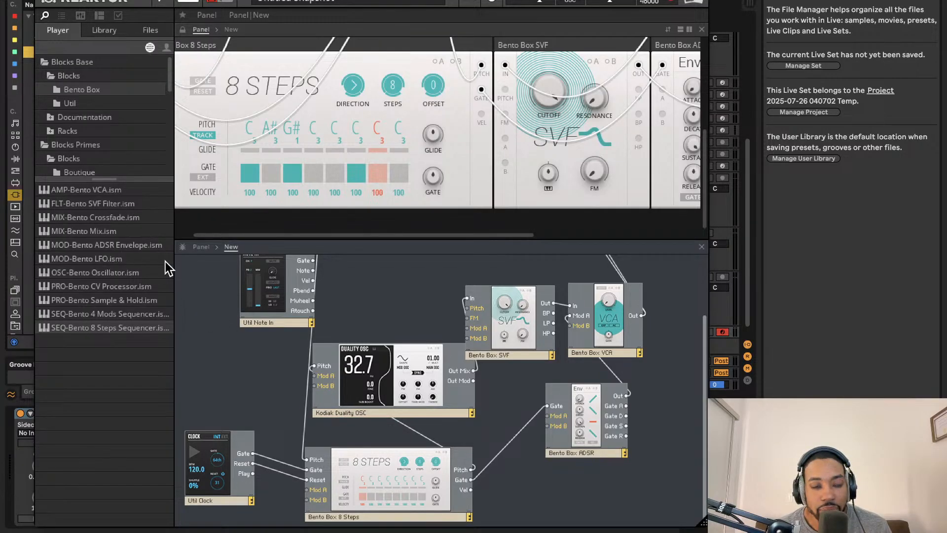
- Add the MOD-Bento LFO block above the Util Clock and wire its Out to the Duality oscillator's Mod A
drag(106, 257, 239, 368)
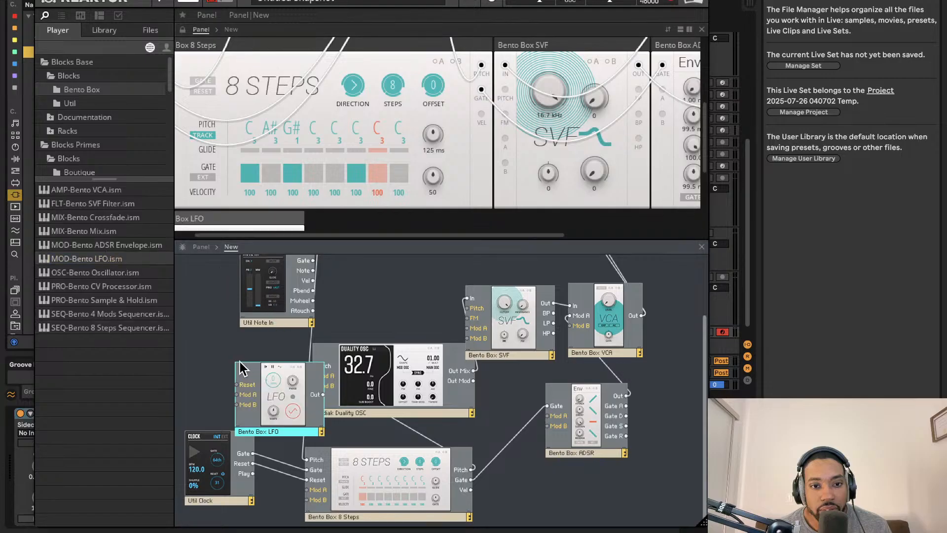
drag(302, 388, 237, 462)
drag(271, 491, 276, 422)
drag(326, 379, 323, 377)
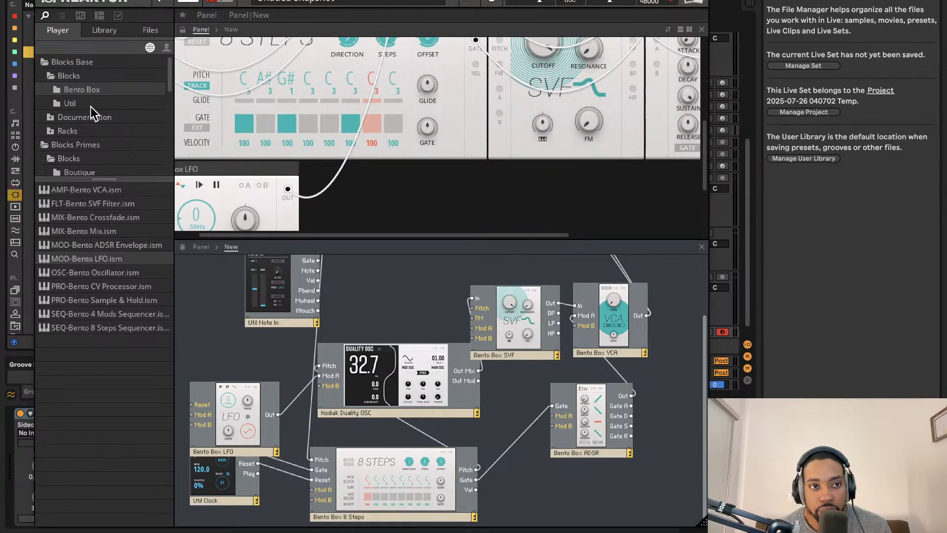
- Browse the Blocks Primes folders, including Driver, Kodiak, Digilog and Monark, for an effect block to add
scroll(99, 149, down, 3)
click(87, 145)
click(94, 161)
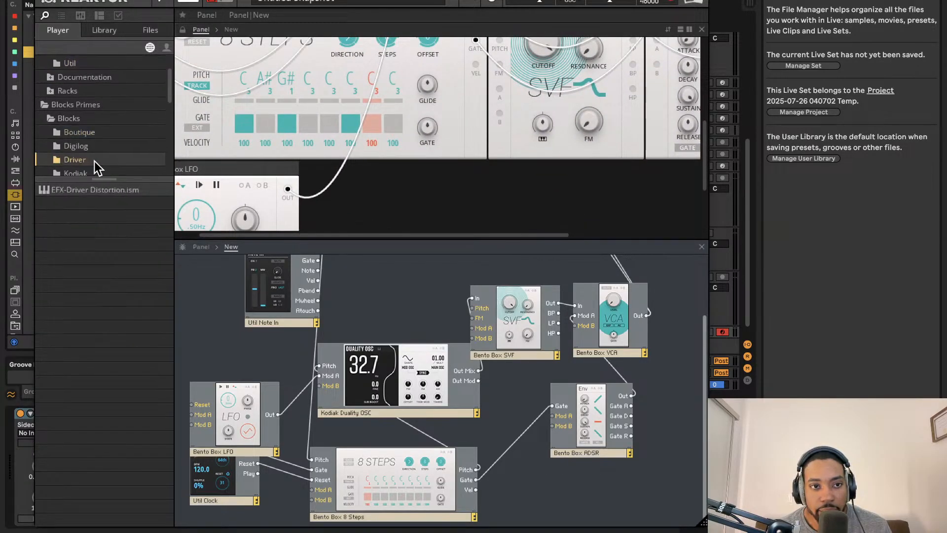
scroll(93, 162, down, 1)
click(89, 143)
click(92, 164)
scroll(92, 164, down, 1)
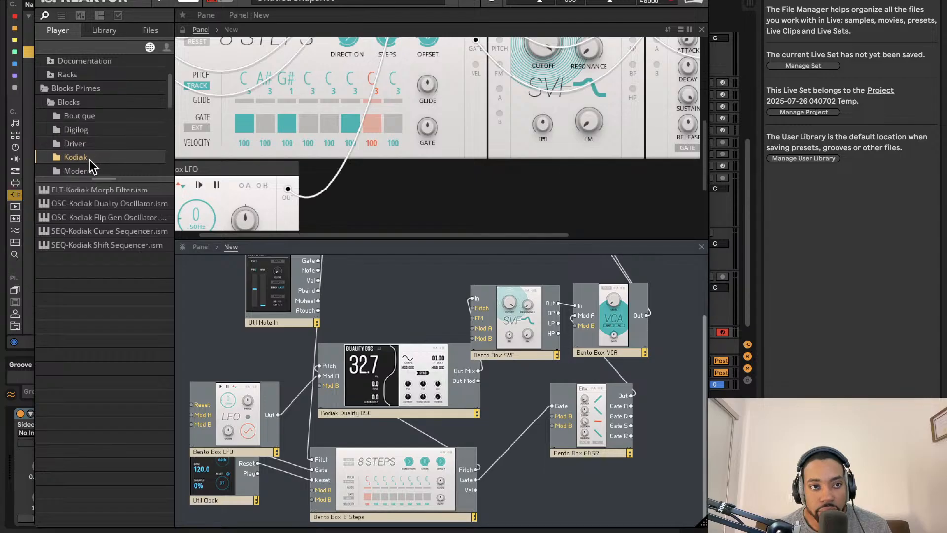
click(85, 140)
click(85, 135)
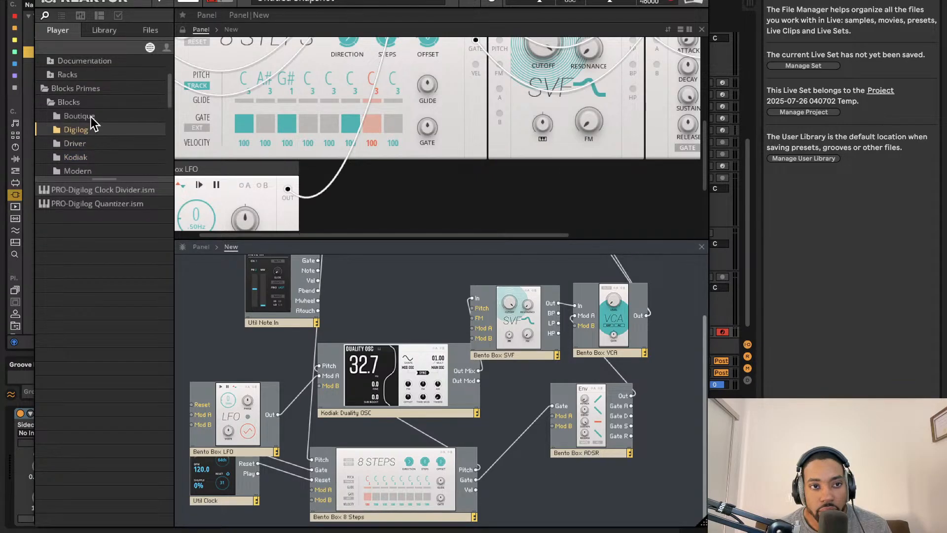
click(91, 117)
click(88, 153)
scroll(90, 155, down, 1)
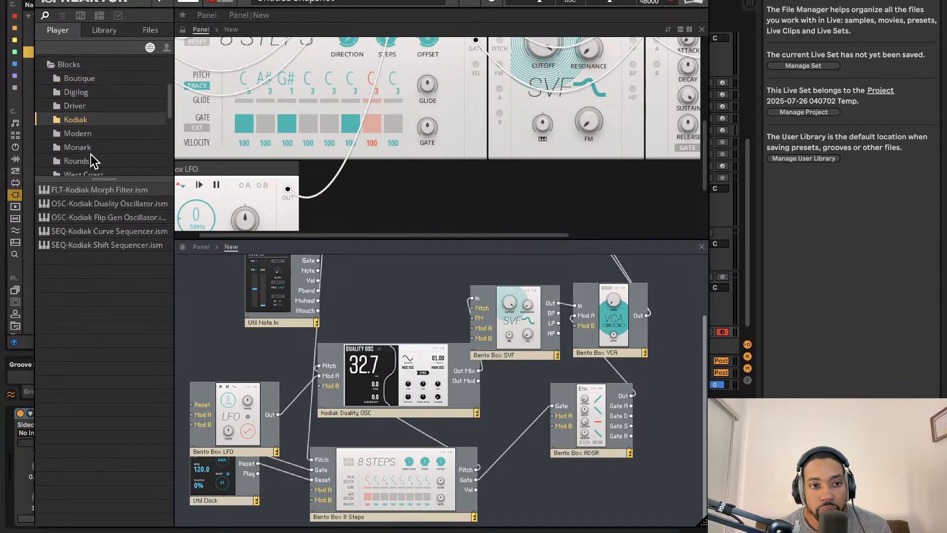
click(81, 135)
click(82, 146)
- Add the EFX-Rounds Reverb block beside the VCA and wire the VCA's output to its In L and In R
click(85, 157)
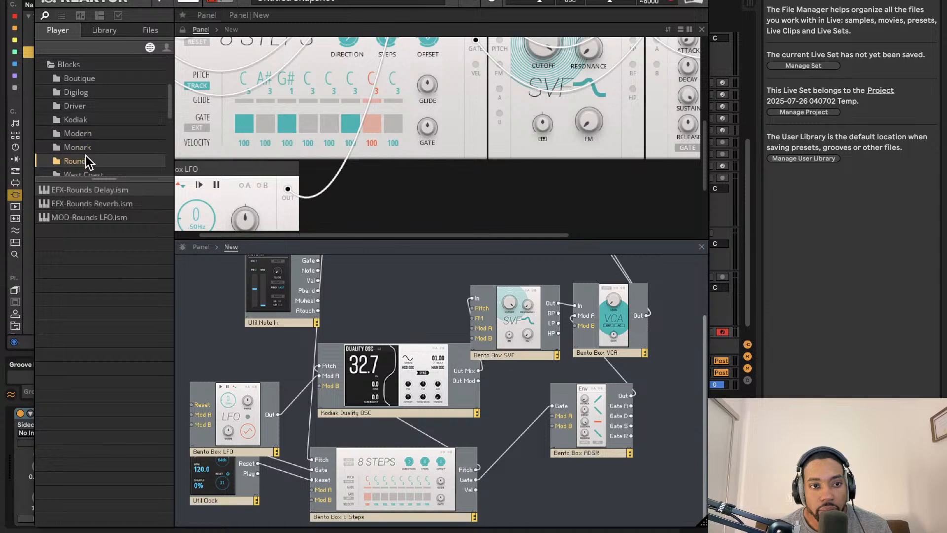
scroll(85, 155, down, 2)
drag(126, 206, 603, 315)
scroll(568, 305, right, 2)
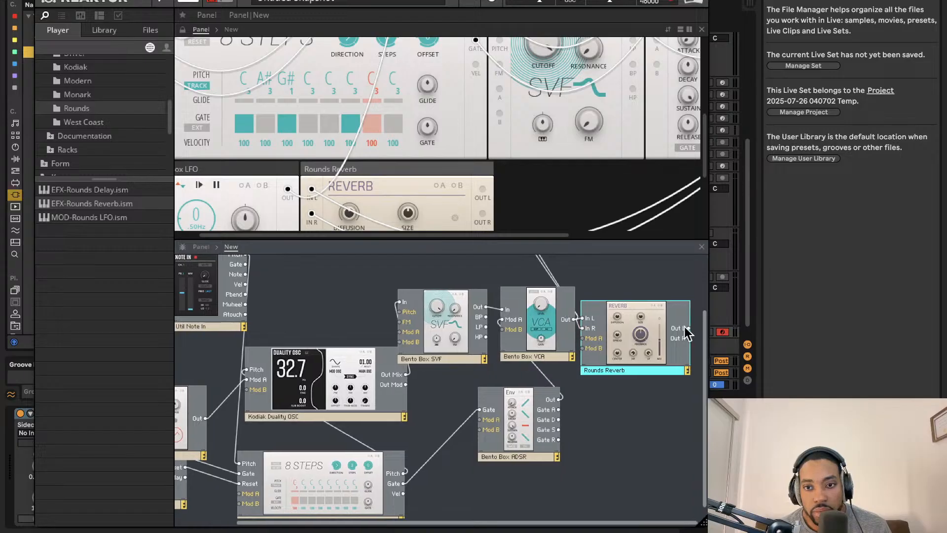
- Wire the Rounds Reverb's Out L and Out R to Out 1 and Out 2, and move the block slightly away from the VCA
scroll(480, 191, down, 1)
scroll(533, 262, up, 2)
scroll(535, 226, down, 2)
drag(689, 365, 506, 265)
drag(689, 416, 496, 277)
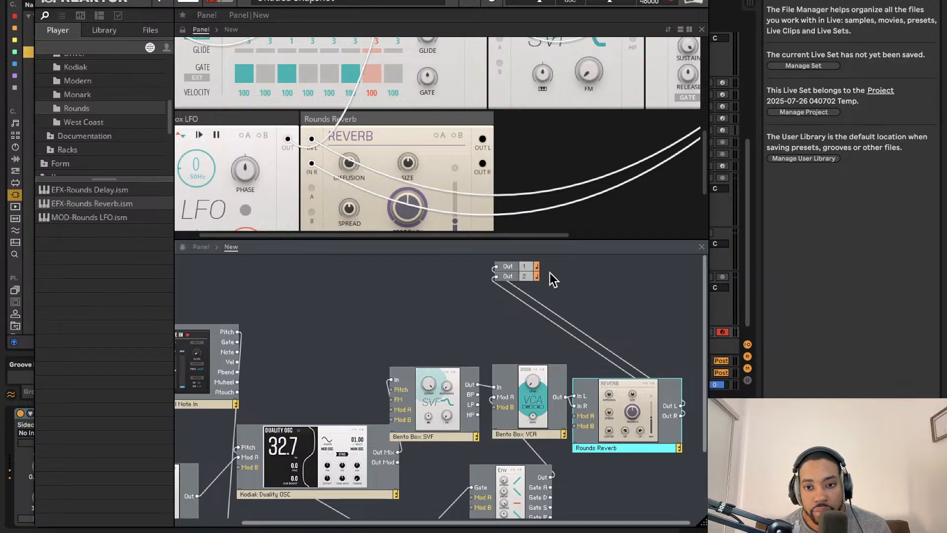
drag(600, 402, 613, 400)
- Set the Bento Box LFO's rate to 1.71 Hz on its panel
scroll(425, 165, down, 3)
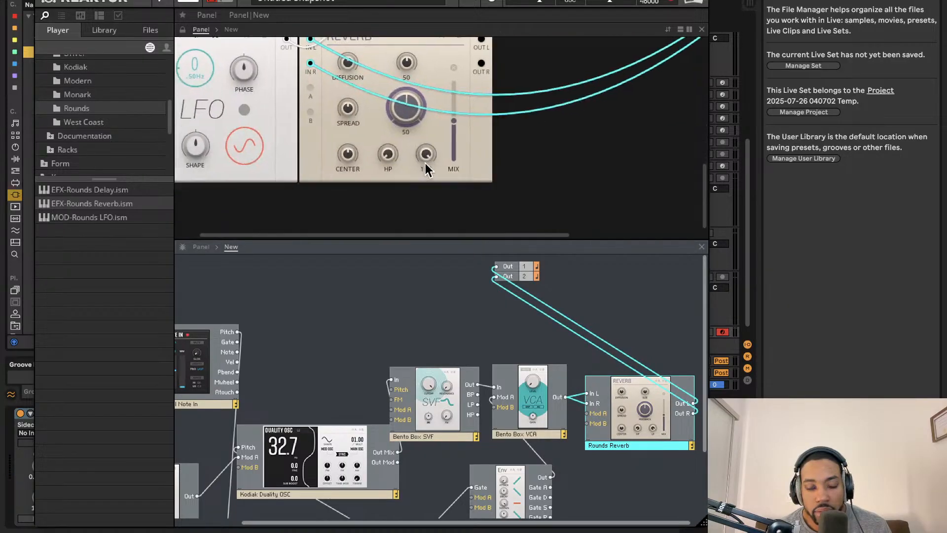
scroll(377, 142, left, 2)
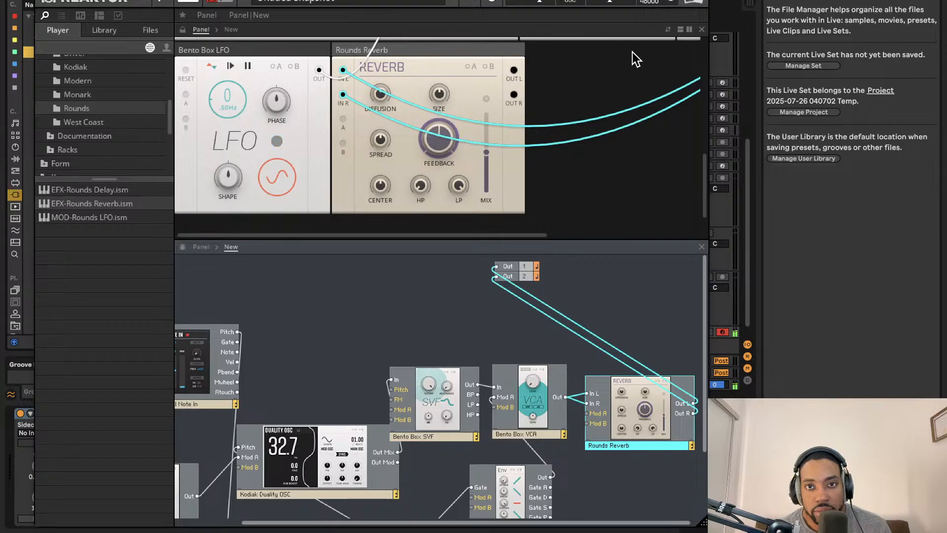
click(227, 107)
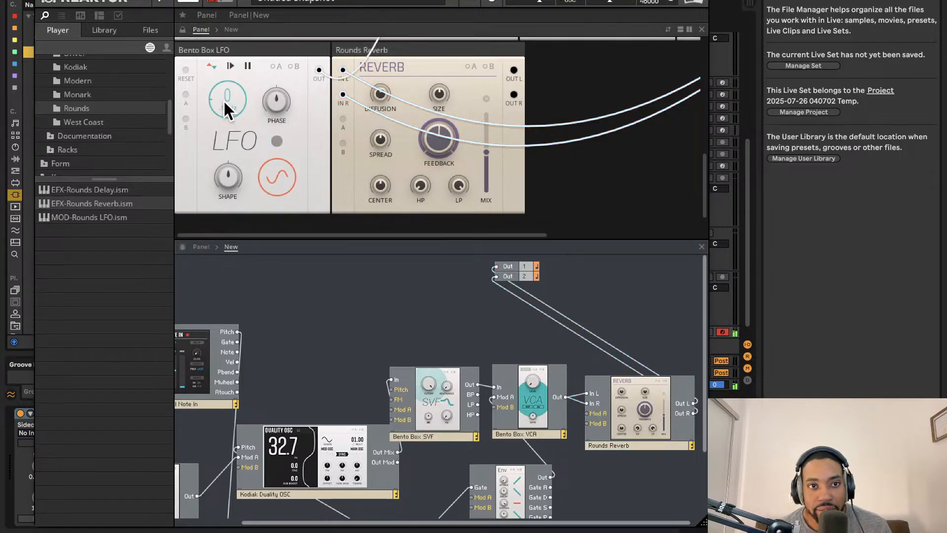
- Show the Duality oscillator's Mod A amounts and add positive Mod A modulation to MULT
scroll(311, 205, down, 1)
scroll(307, 163, up, 10)
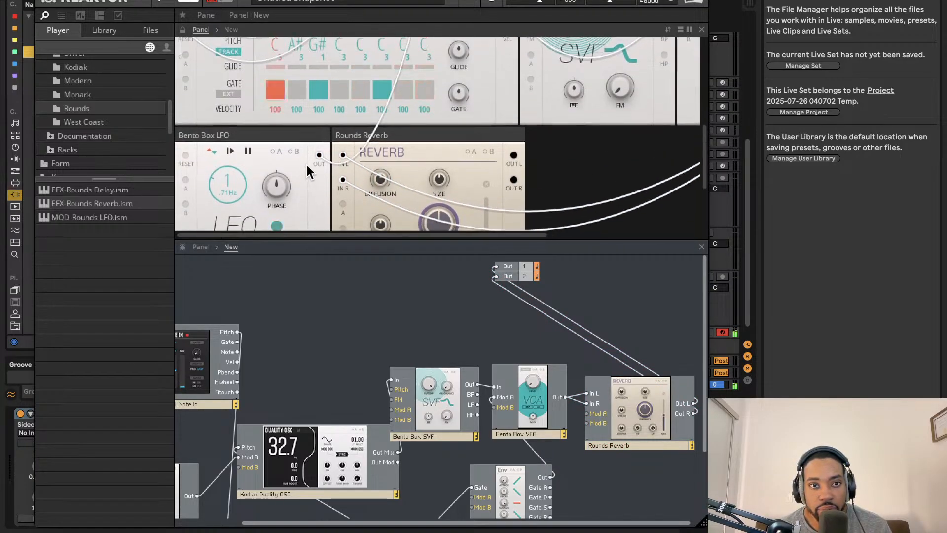
scroll(315, 162, right, 10)
scroll(513, 136, left, 10)
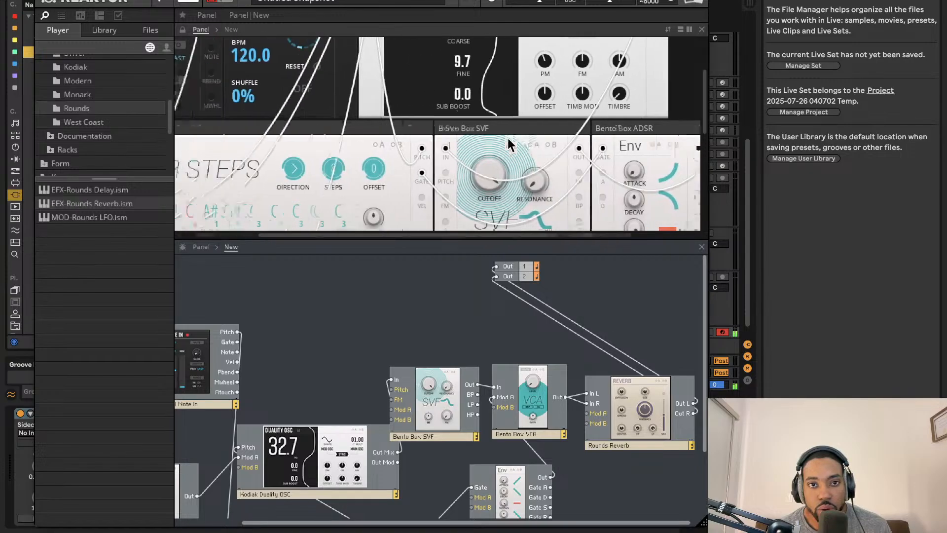
scroll(494, 138, up, 5)
scroll(478, 132, down, 3)
scroll(477, 132, right, 5)
scroll(479, 135, up, 3)
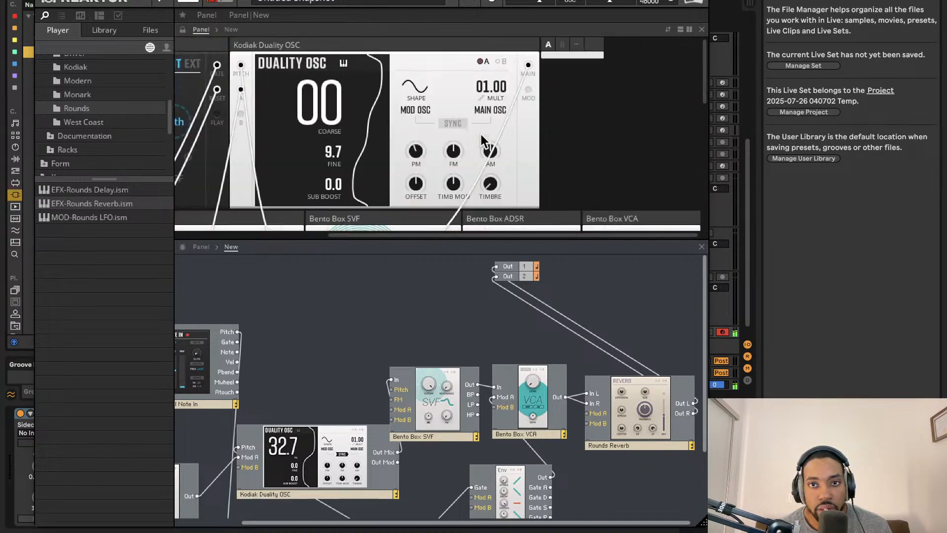
click(485, 62)
drag(441, 93, 461, 55)
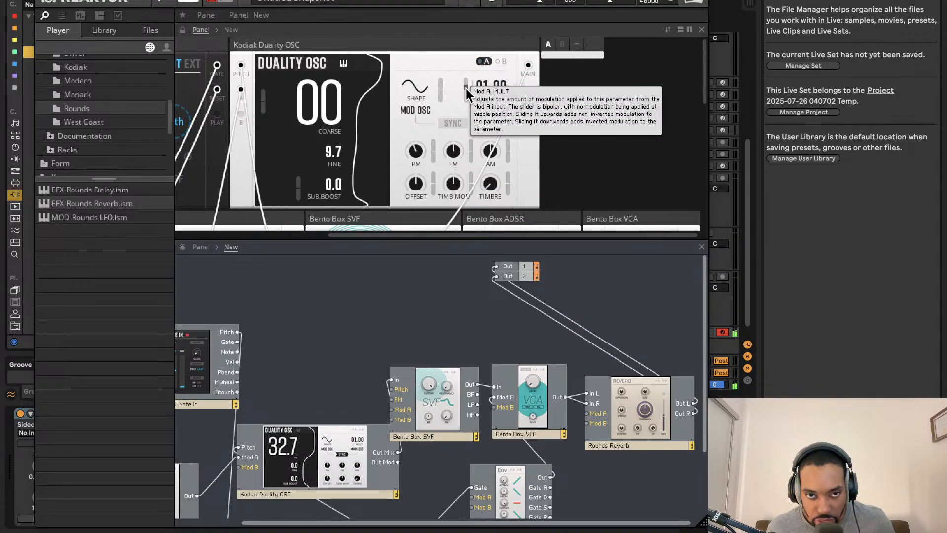
scroll(464, 83, down, 1)
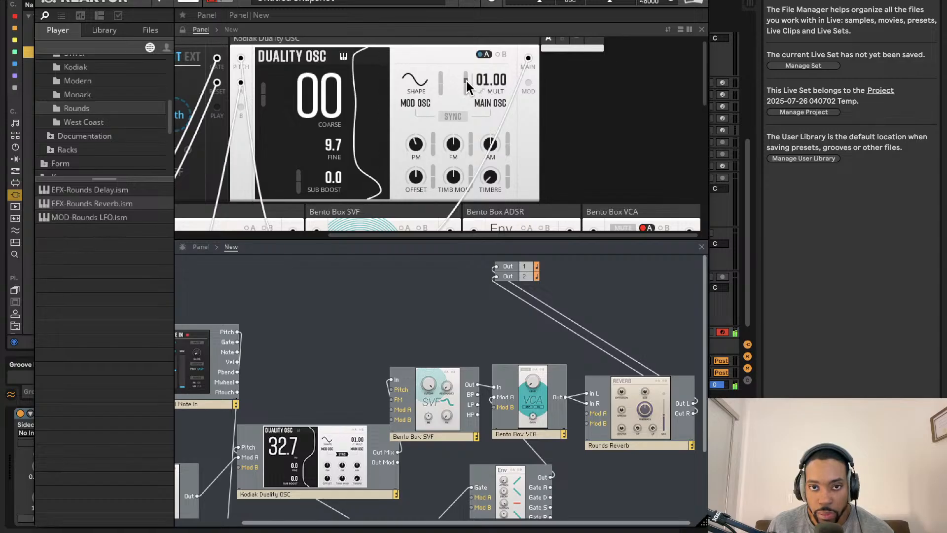
- Raise the Duality oscillator's Mod A amounts for SHAPE and TIMBRE
drag(440, 82, 442, 43)
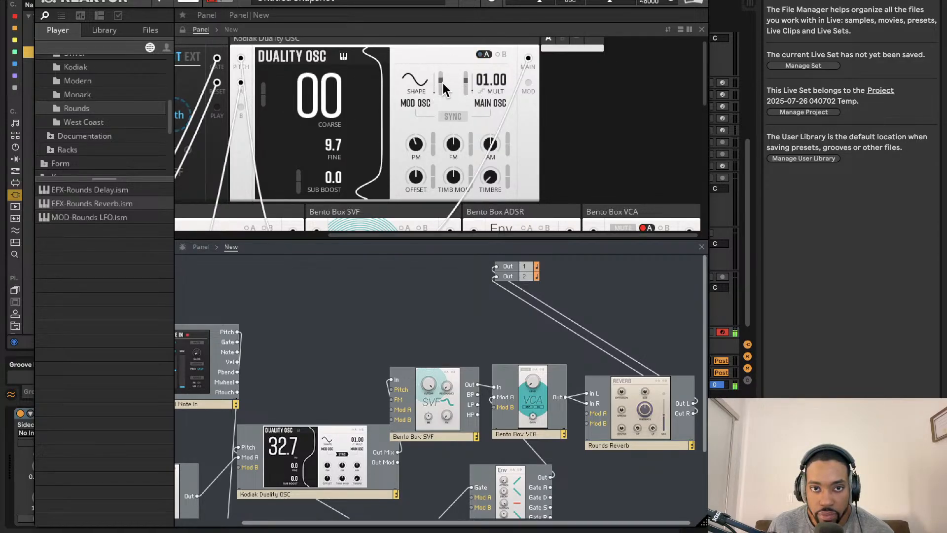
drag(443, 85, 442, 44)
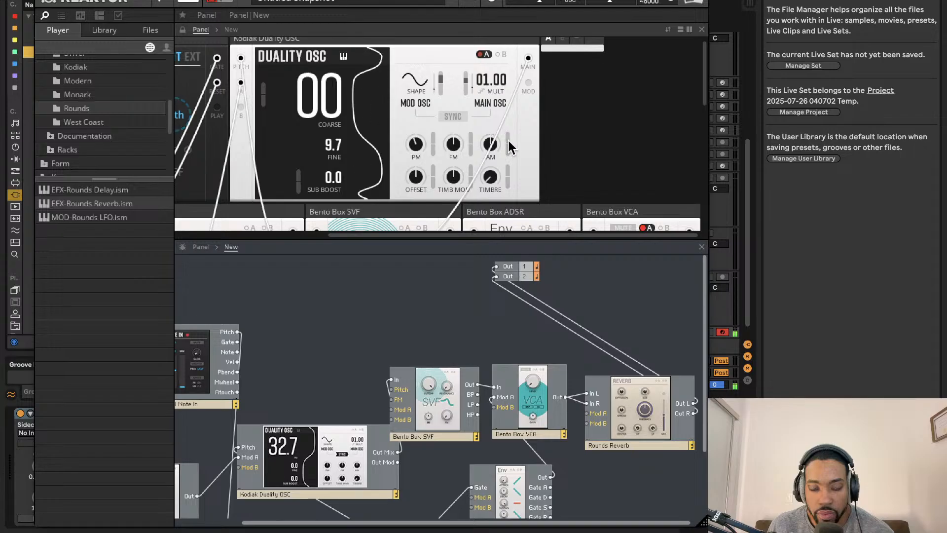
drag(509, 181, 509, 146)
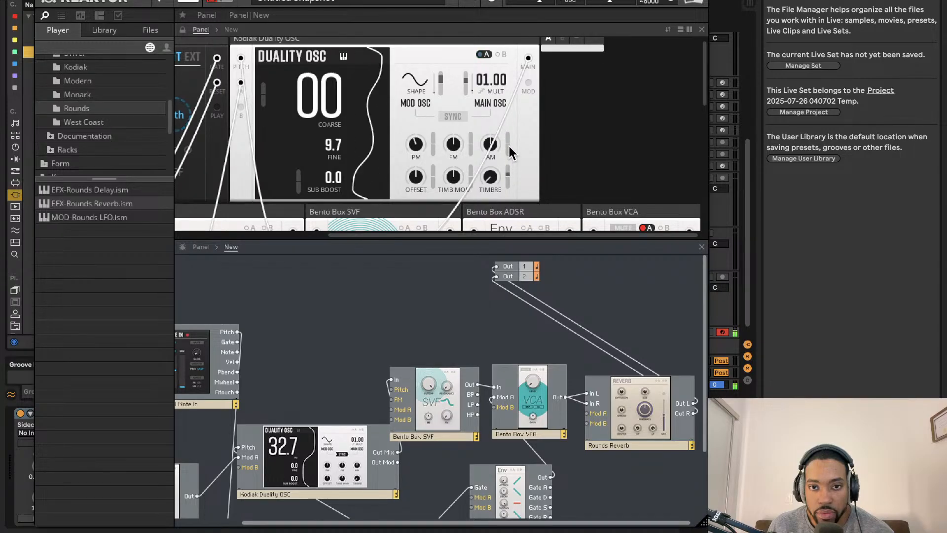
- Reset the Duality oscillator's Mod A amount for TIMBRE to zero and shift the mod oscillator's SHAPE towards a square wave
double_click(508, 170)
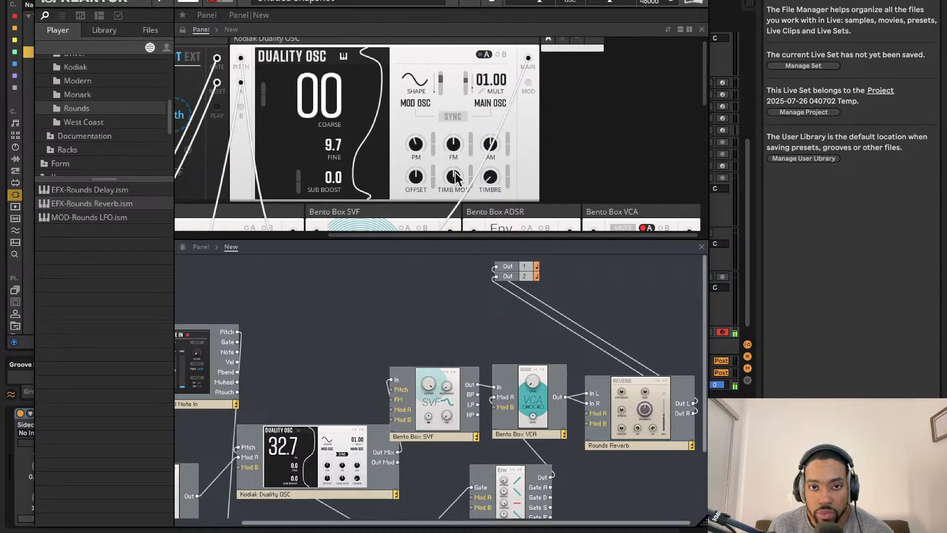
click(417, 83)
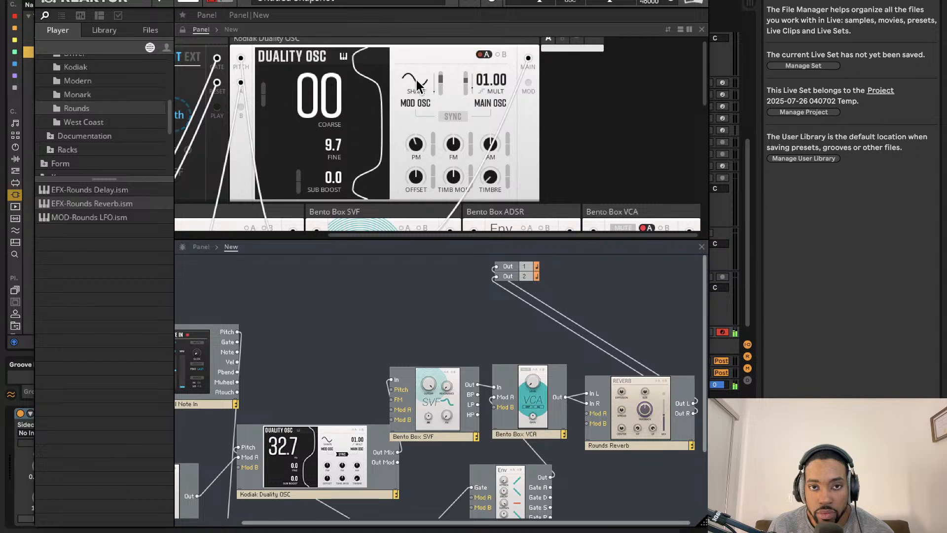
click(416, 83)
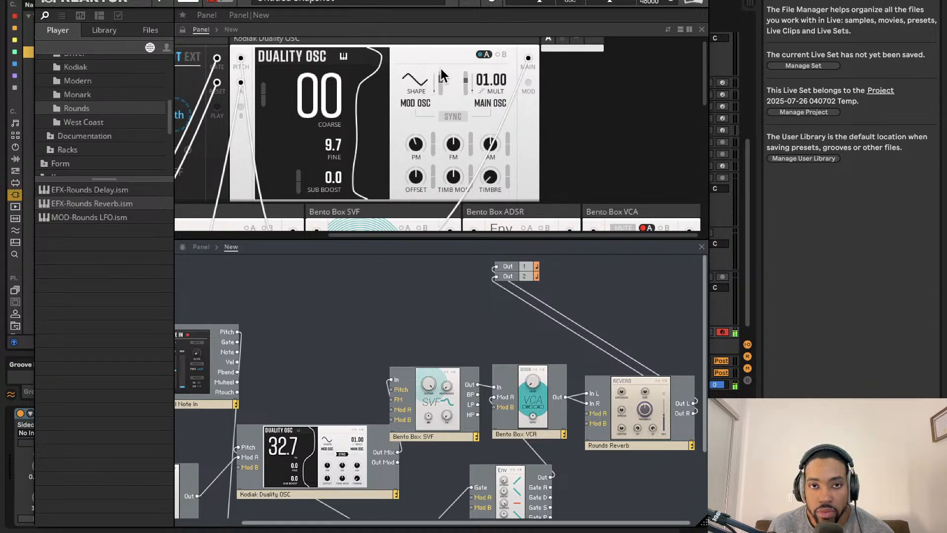
click(416, 83)
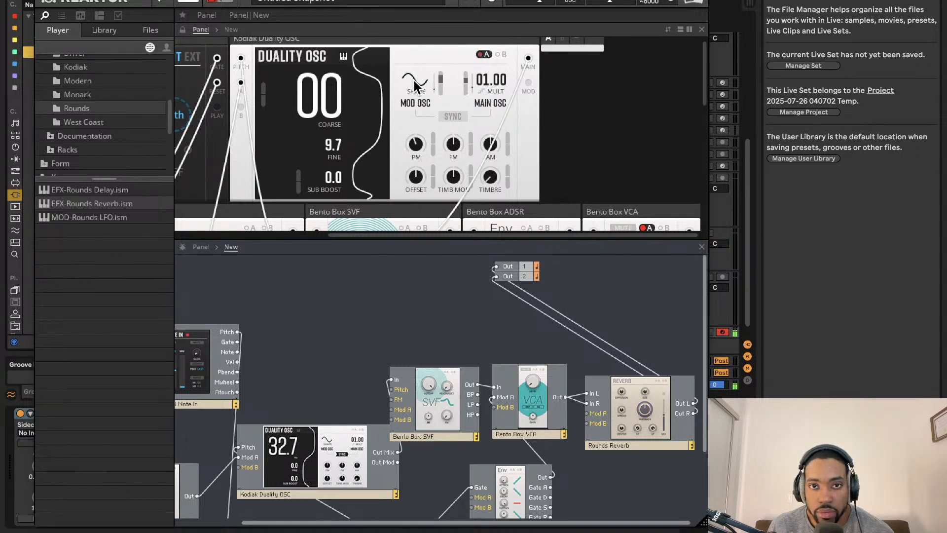
click(416, 83)
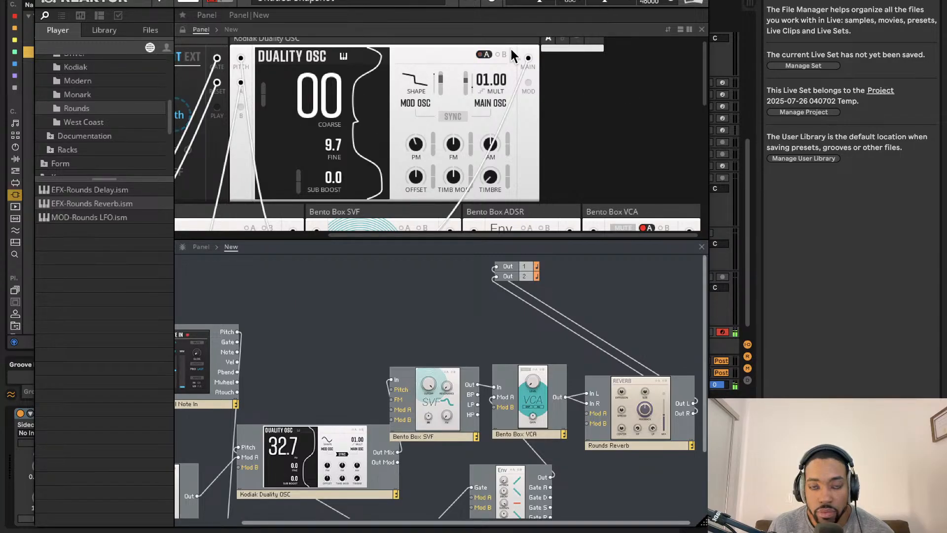
click(418, 83)
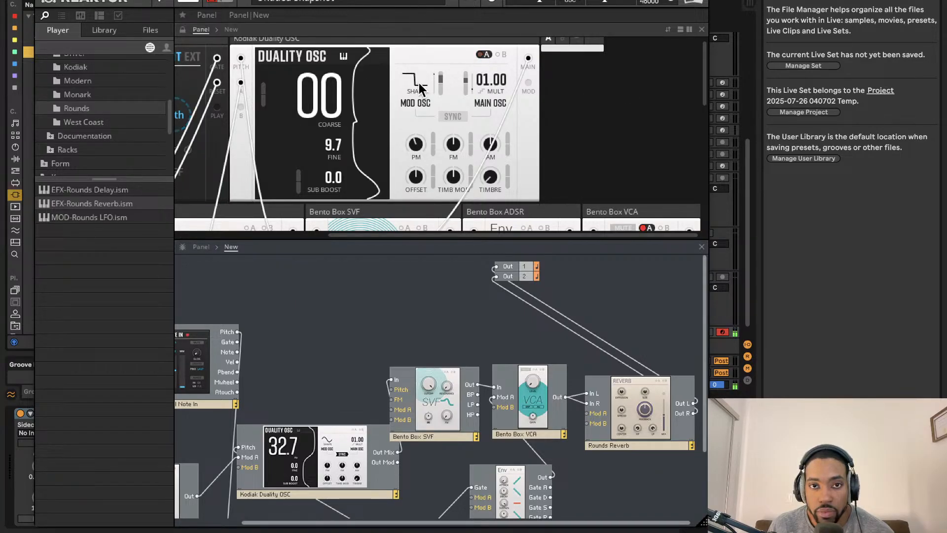
click(418, 83)
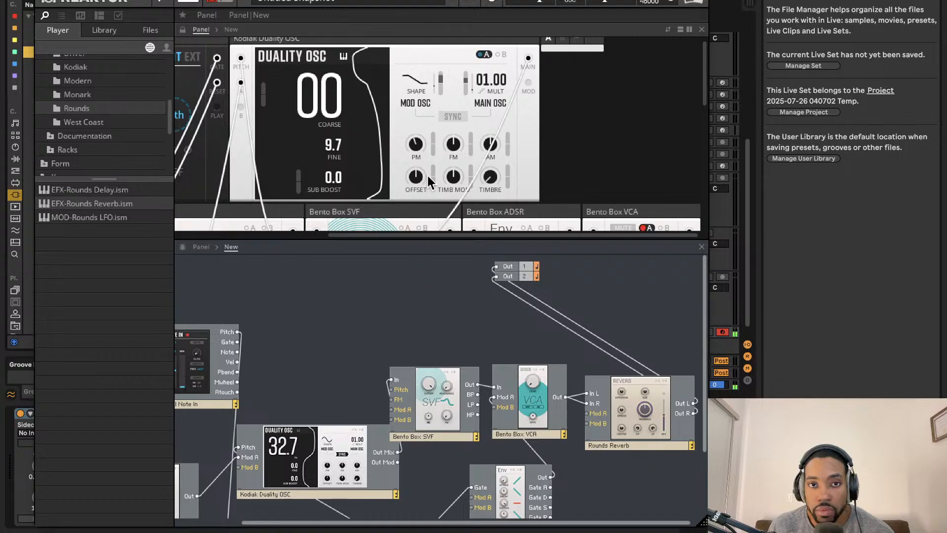
drag(428, 175, 429, 131)
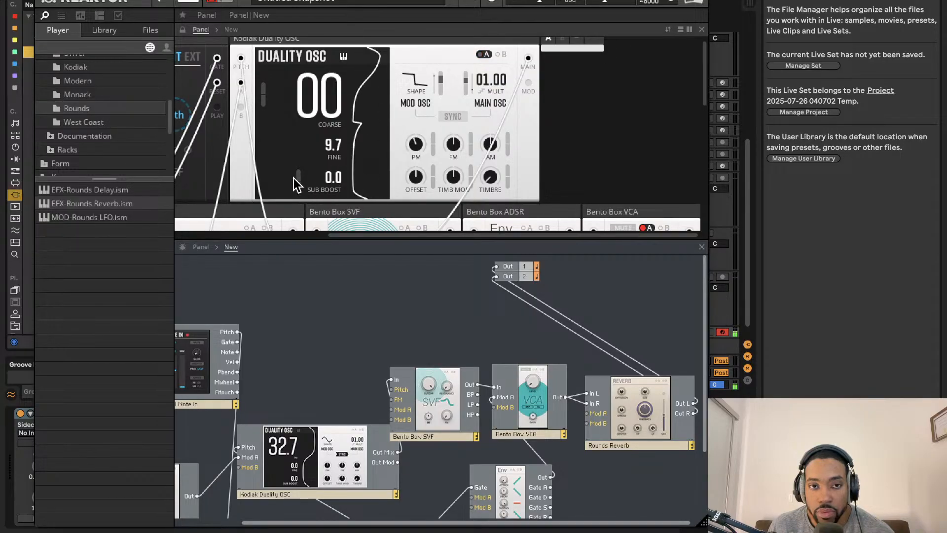
- Enlarge the panel view above the structure view and raise the Duality oscillator's Mod A amount for SHAPE
drag(342, 237, 348, 301)
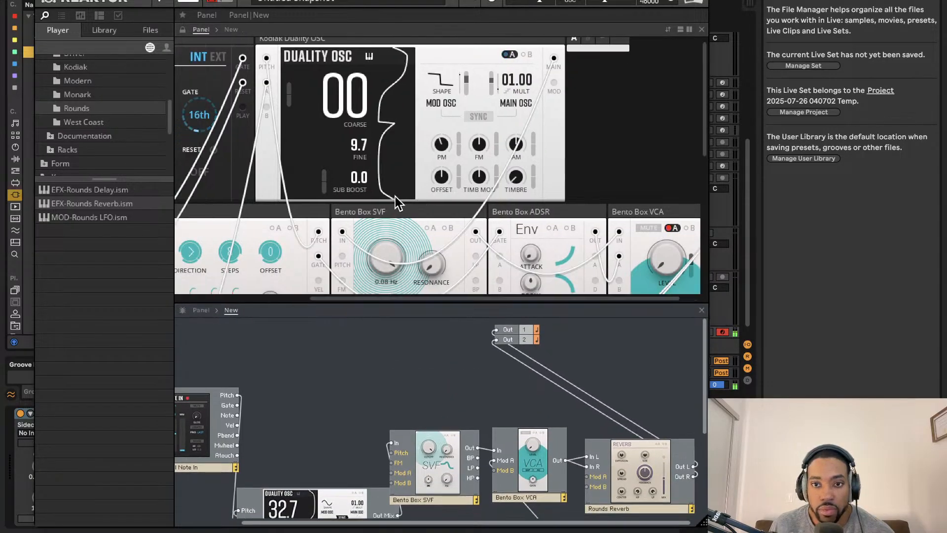
scroll(395, 196, down, 5)
scroll(396, 197, left, 3)
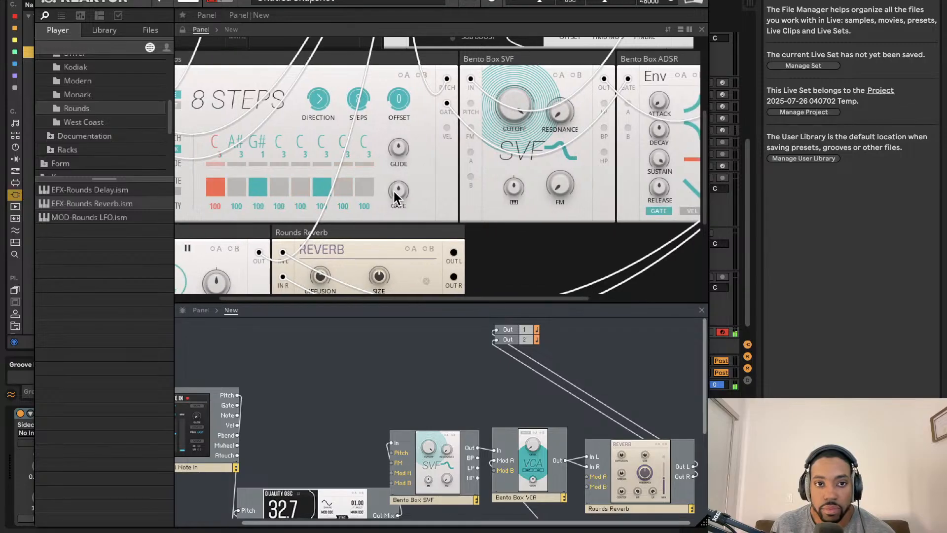
scroll(374, 189, left, 3)
scroll(371, 143, up, 4)
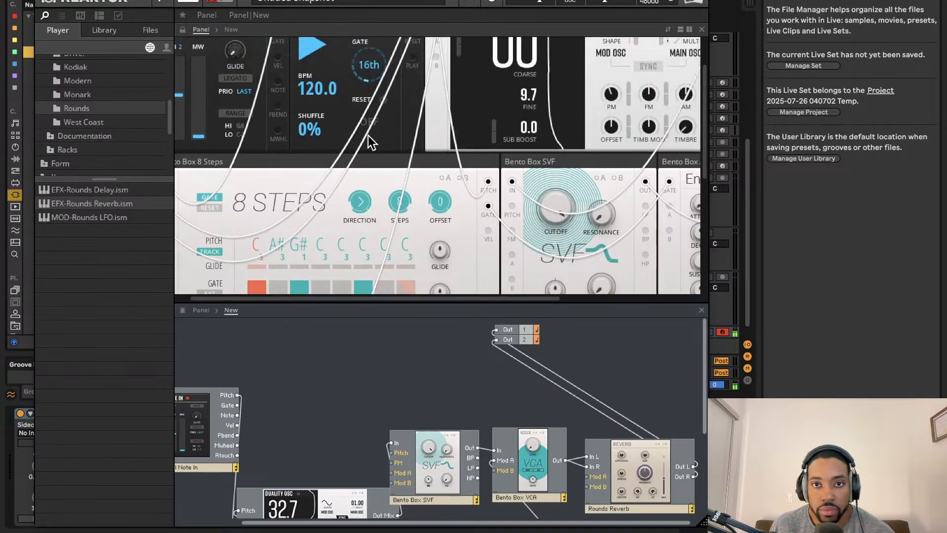
scroll(371, 143, up, 3)
scroll(579, 96, right, 3)
scroll(584, 95, down, 1)
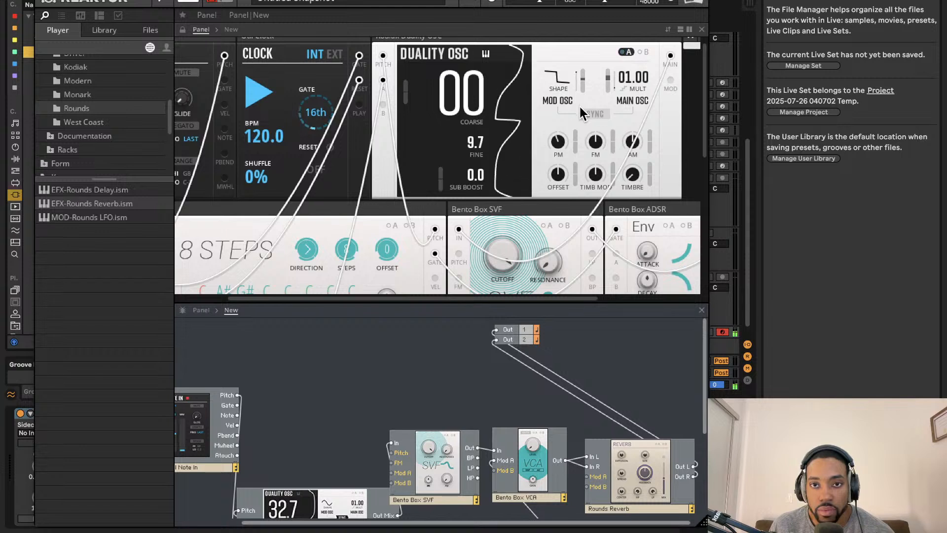
scroll(579, 107, up, 1)
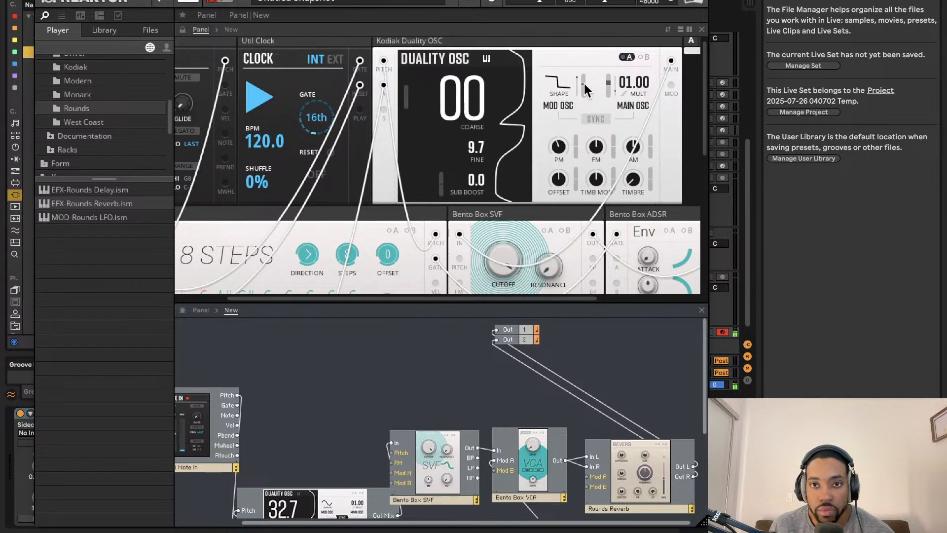
drag(584, 84, 587, 31)
scroll(586, 23, down, 1)
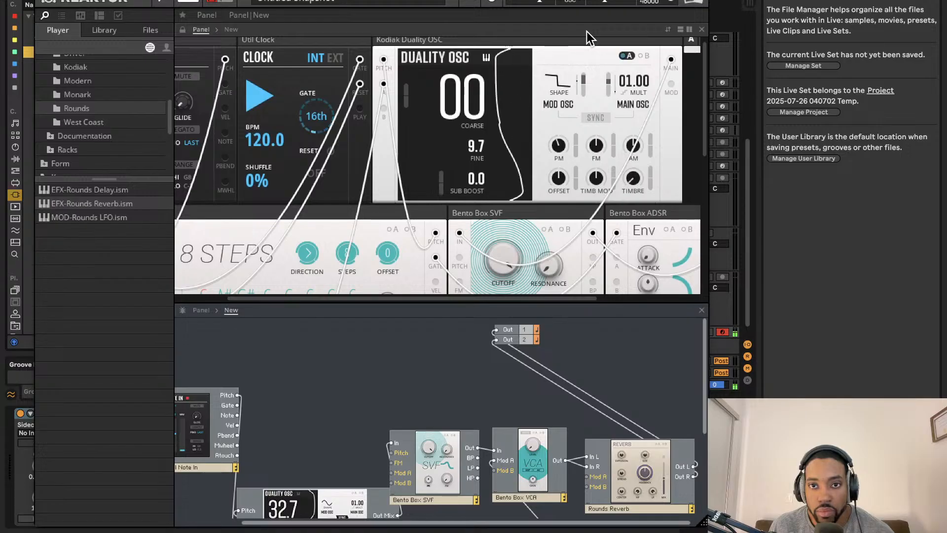
- Shorten the Bento Box ADSR's attack slightly and lower the Bento Box SVF's cutoff to just below mid-range
scroll(591, 33, right, 3)
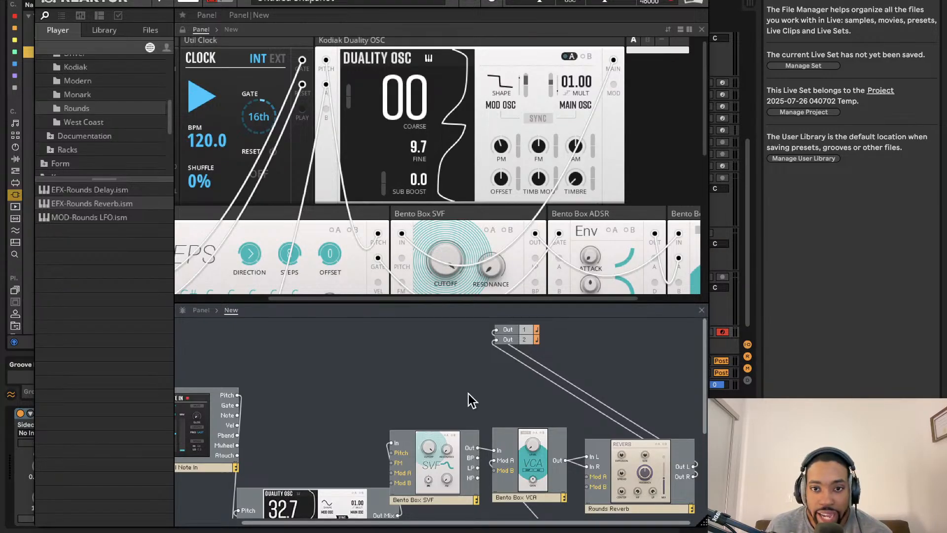
scroll(528, 259, right, 4)
scroll(528, 259, down, 2)
scroll(501, 278, down, 3)
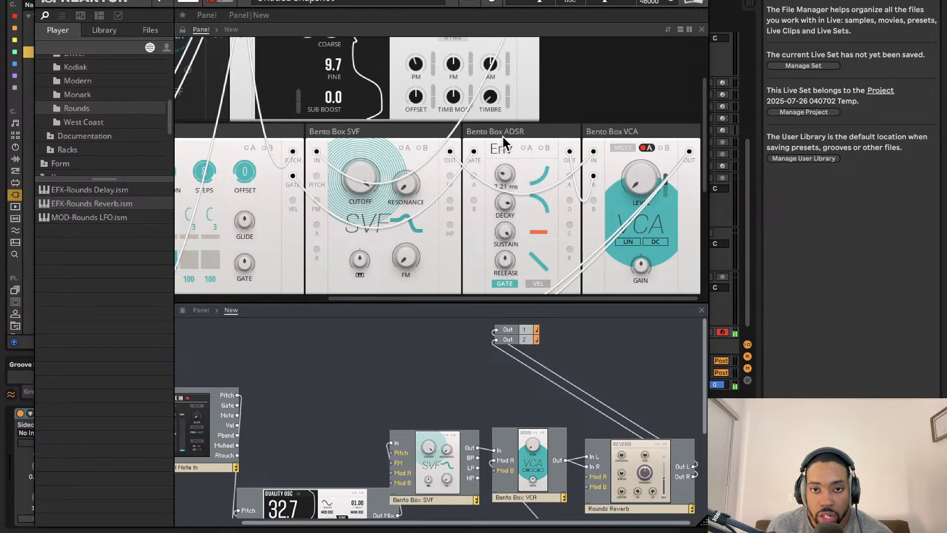
drag(505, 174, 502, 178)
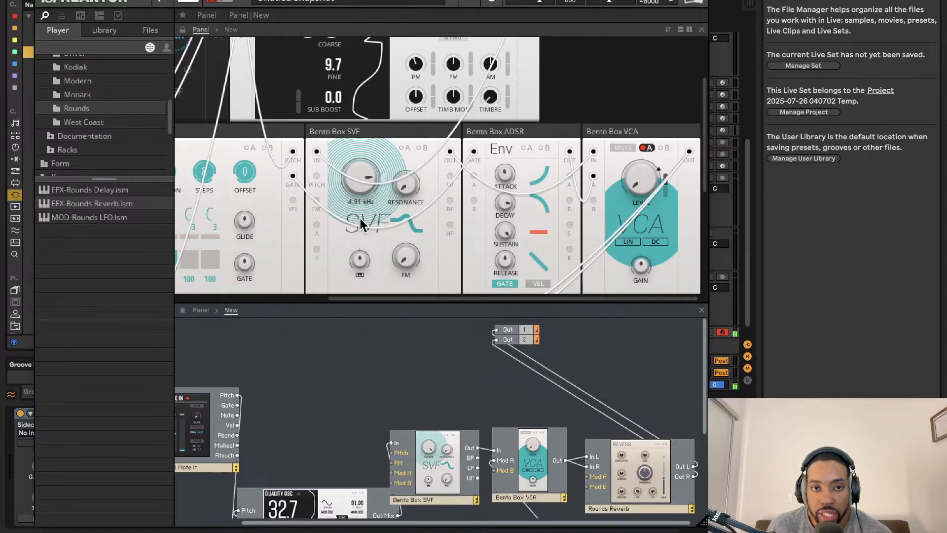
drag(360, 227, 368, 315)
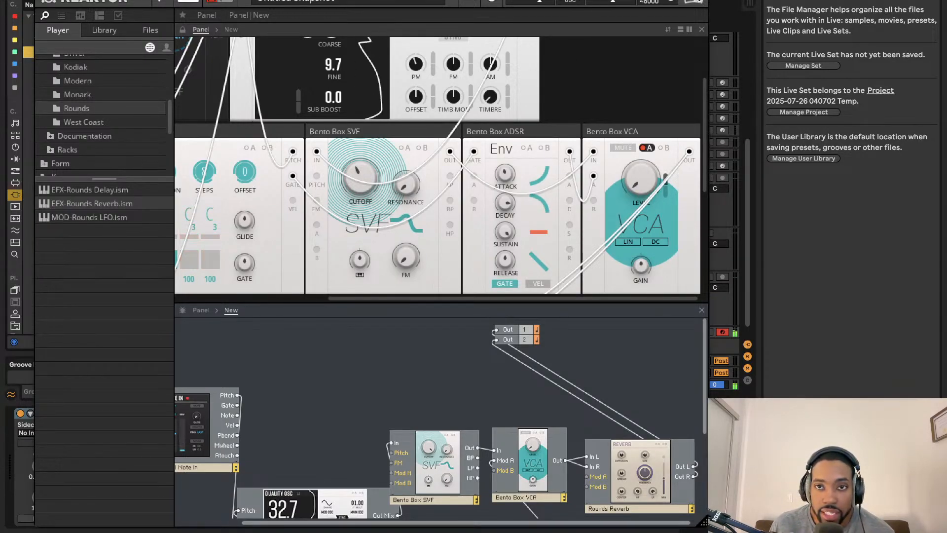
- Save the ensemble in the Racks folder as "Cinamatic TrapLS.ens"
click(133, 4)
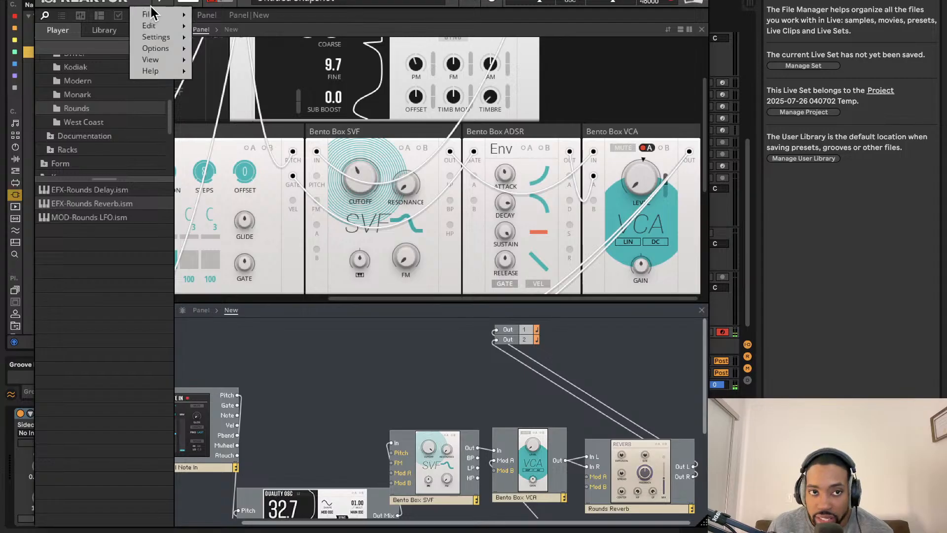
mouse_move(179, 16)
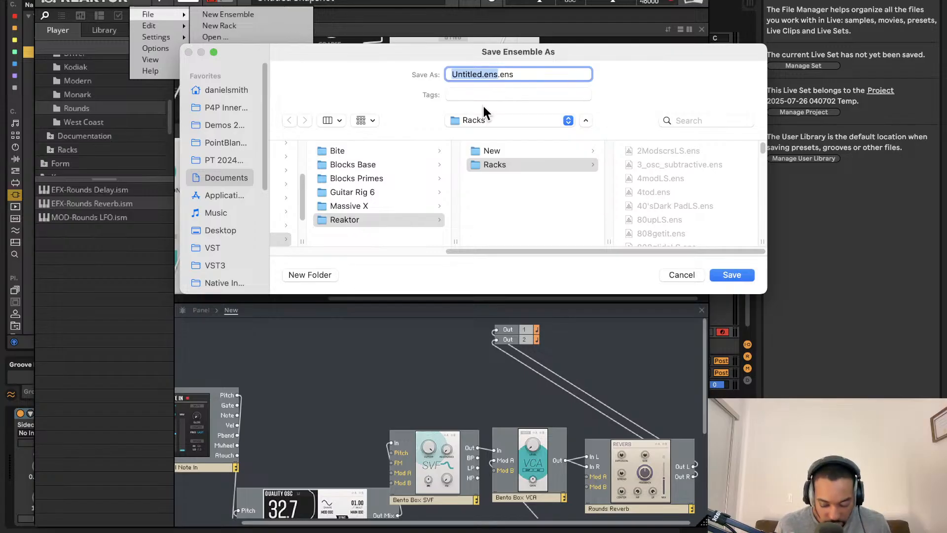
key(BackSpace)
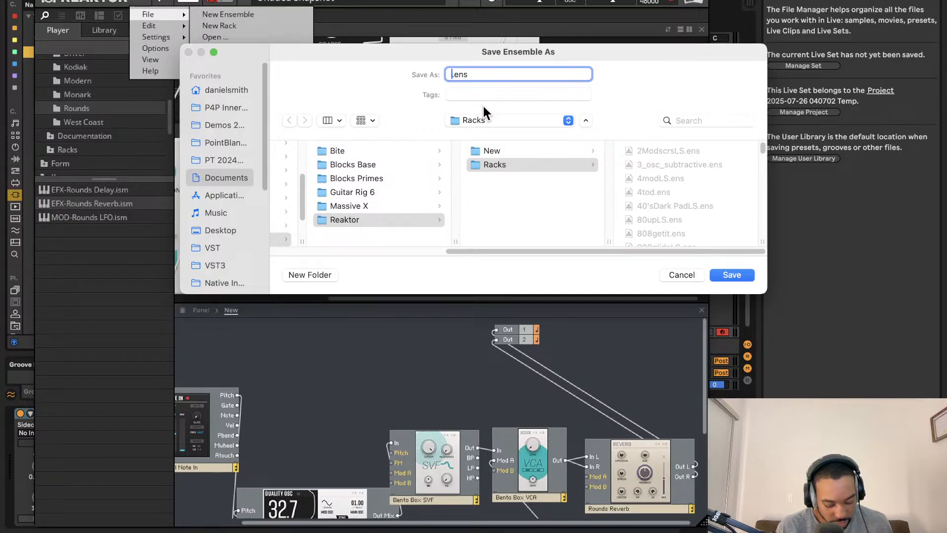
text(Cinamatic )
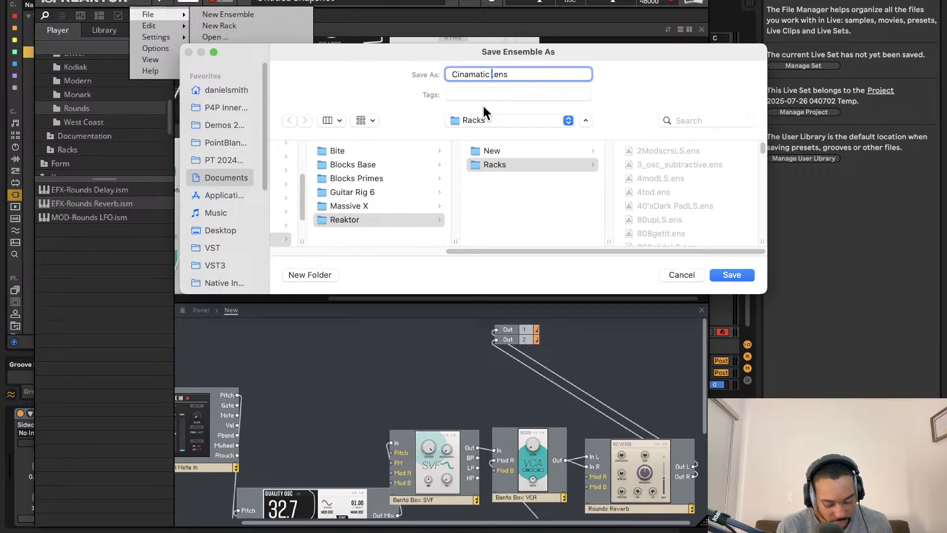
text(disc)
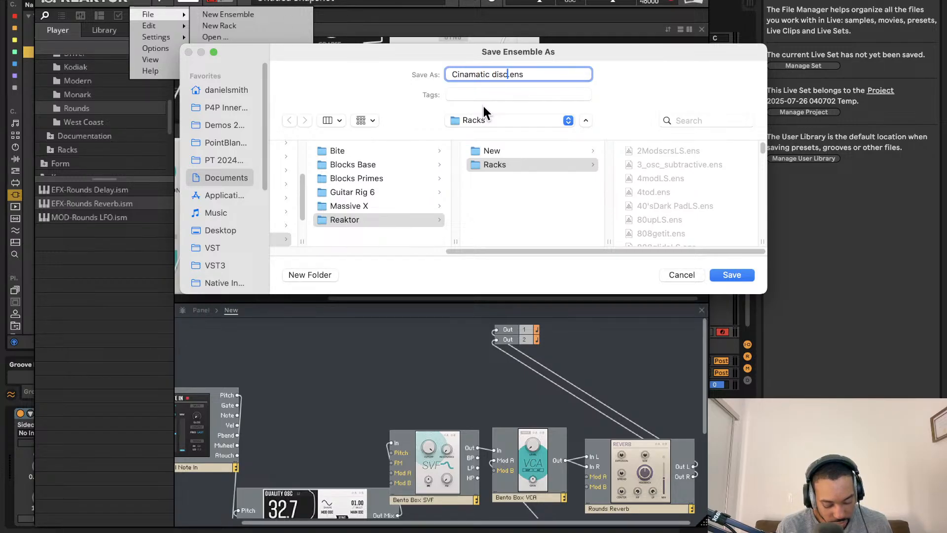
key(BackSpace)
key(BackSpace)
key(BackSpace)
key(BackSpace)
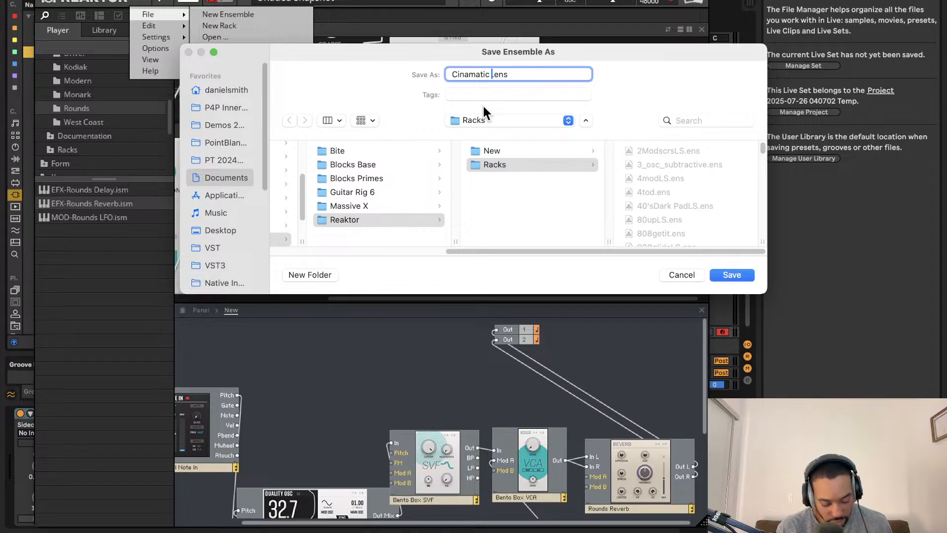
text(Trap)
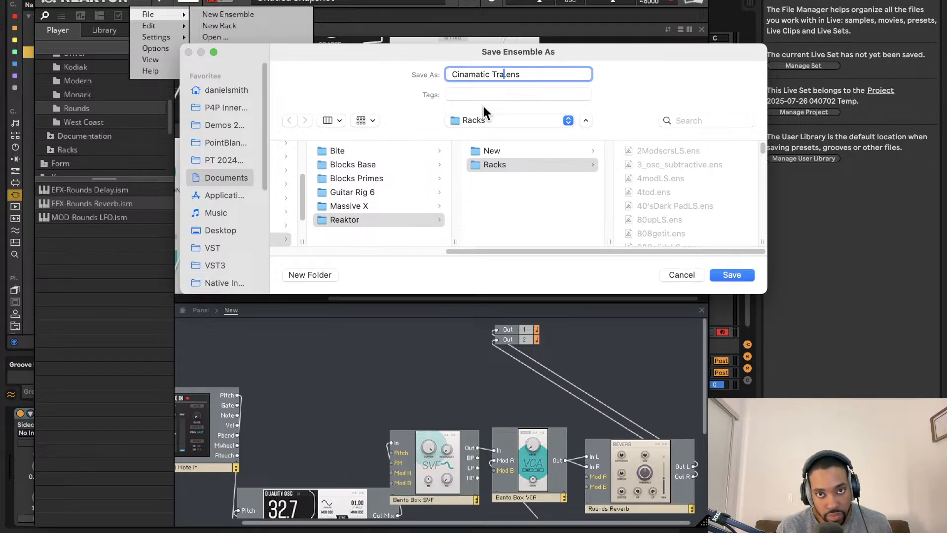
text(LS)
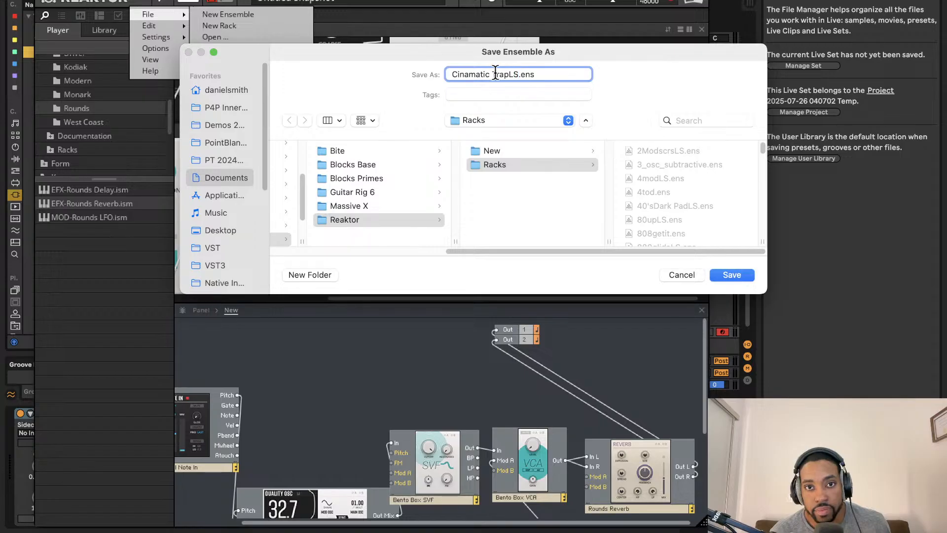
click(732, 275)
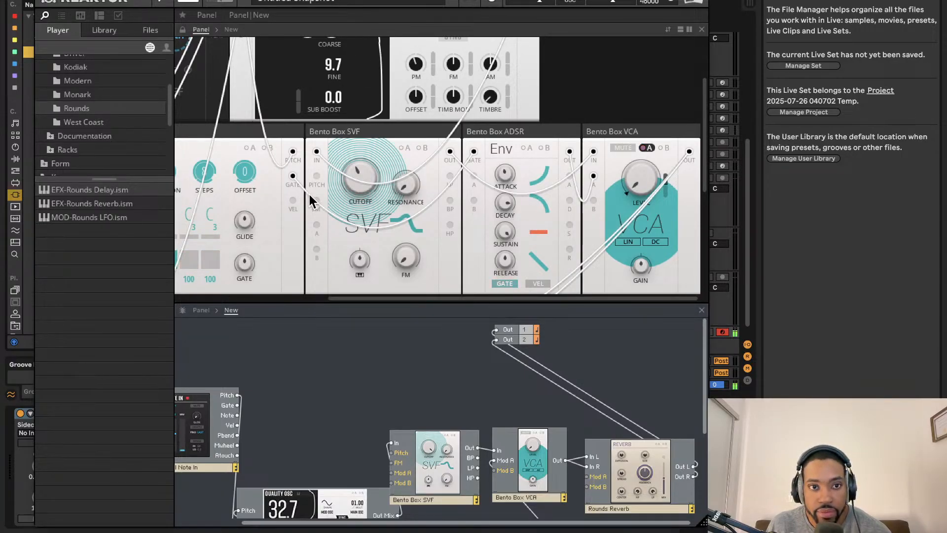
- Set the Util Clock to EXT, start playback in Ableton Live, and reopen the Reaktor 6 window
scroll(309, 193, left, 5)
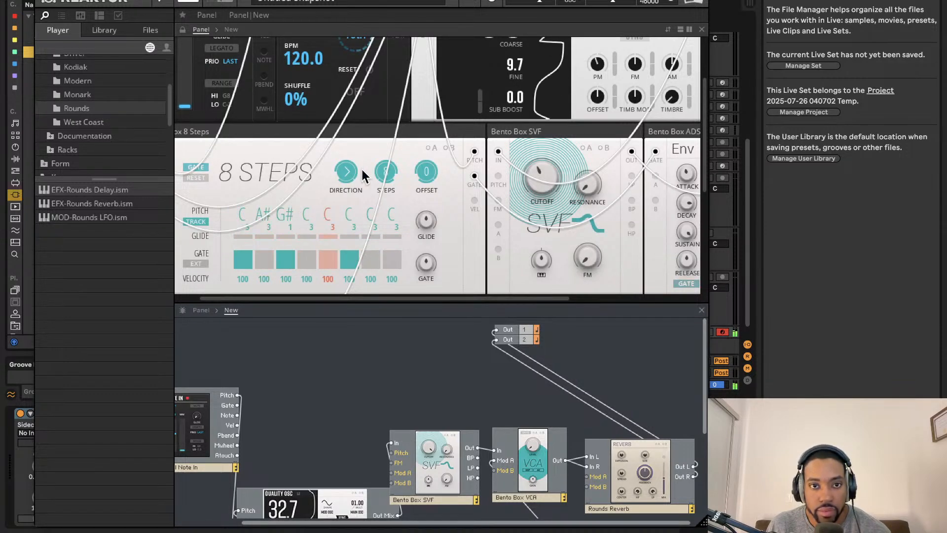
scroll(354, 170, up, 4)
scroll(354, 170, left, 1)
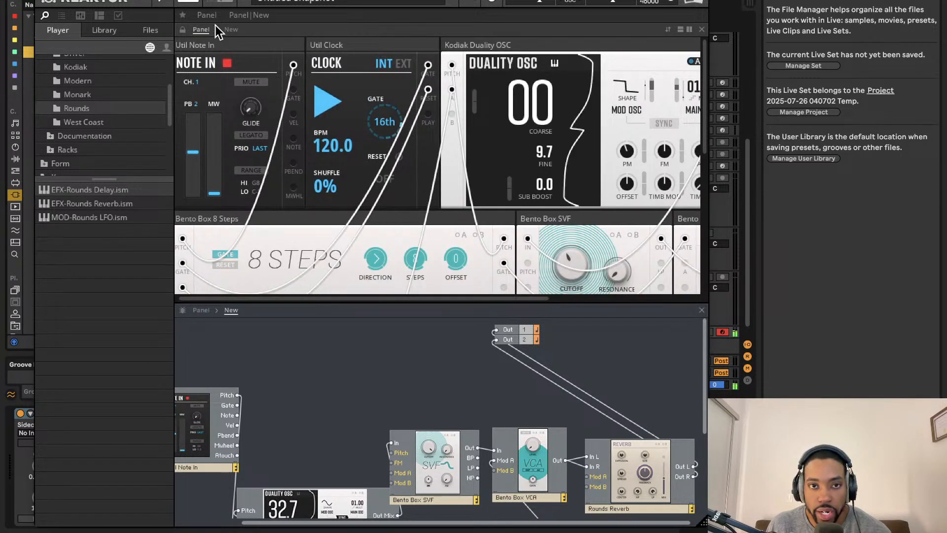
click(381, 62)
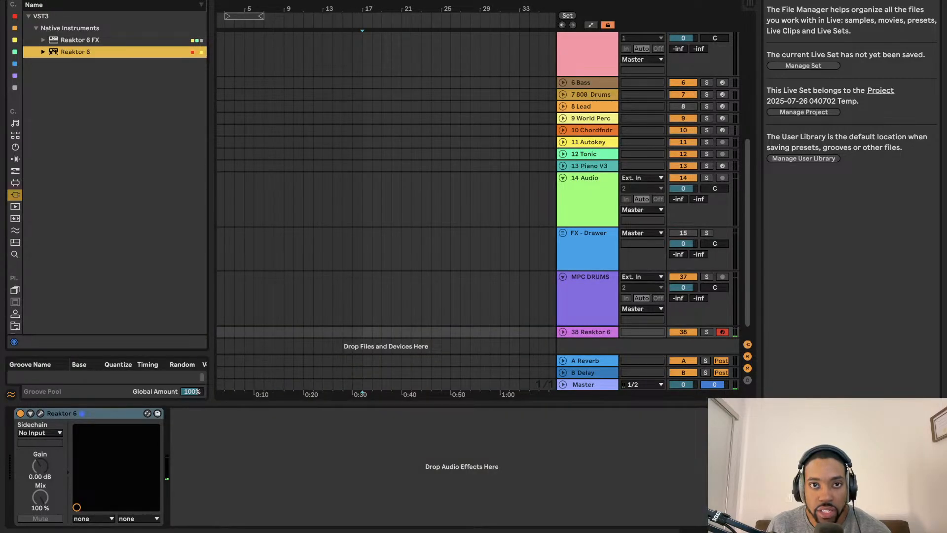
key(space)
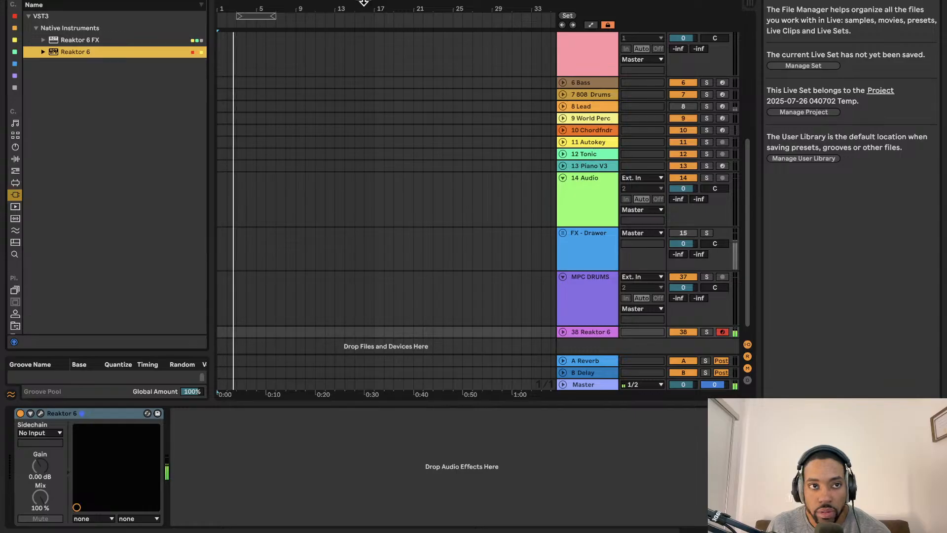
click(41, 413)
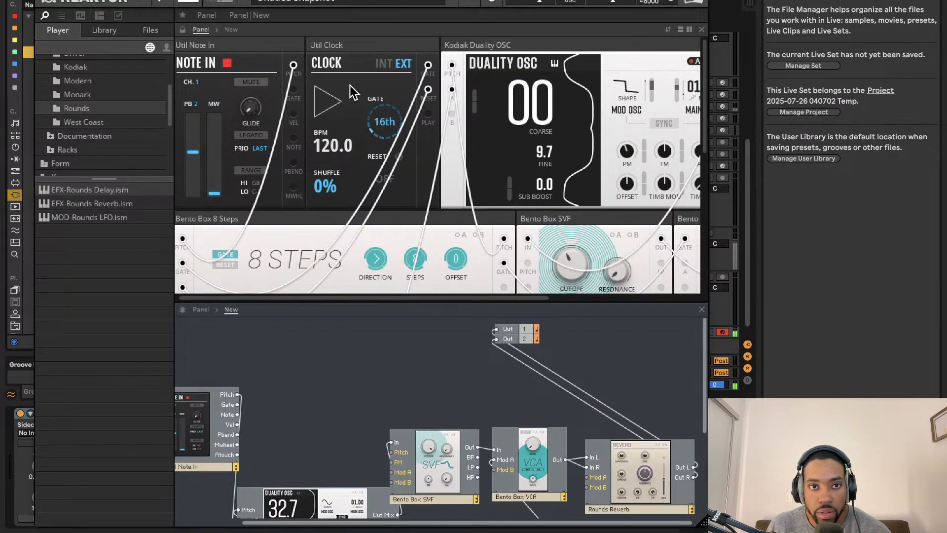
- Switch the Util Clock back to INT
click(385, 65)
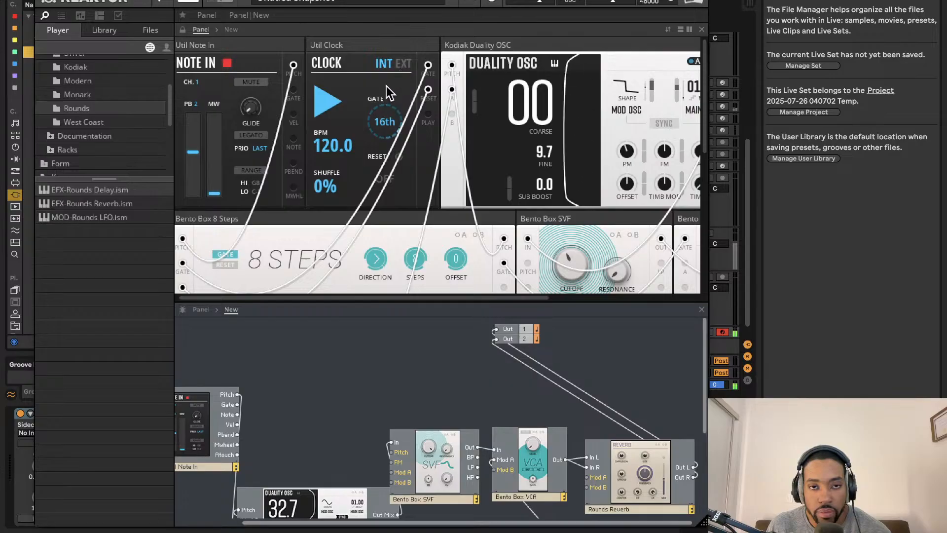
scroll(429, 141, down, 5)
scroll(429, 141, right, 3)
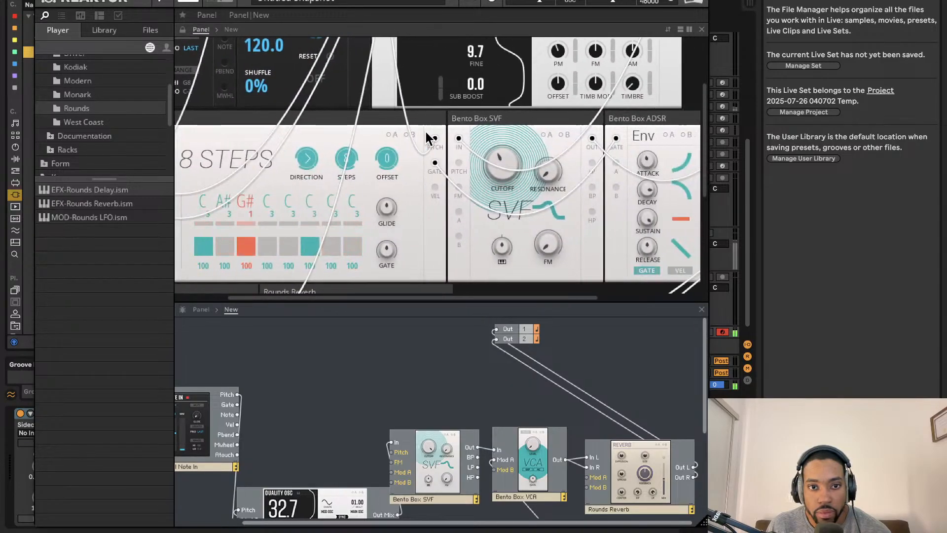
scroll(428, 139, up, 5)
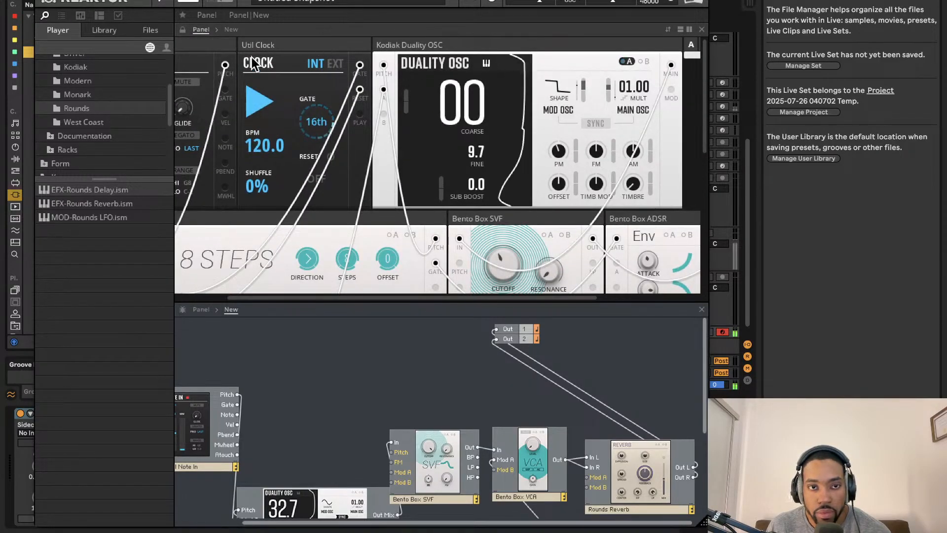
- Reposition the Reaktor 6 window and enlarge the rack panel view so that most of its height shows the blocks
scroll(344, 281, down, 5)
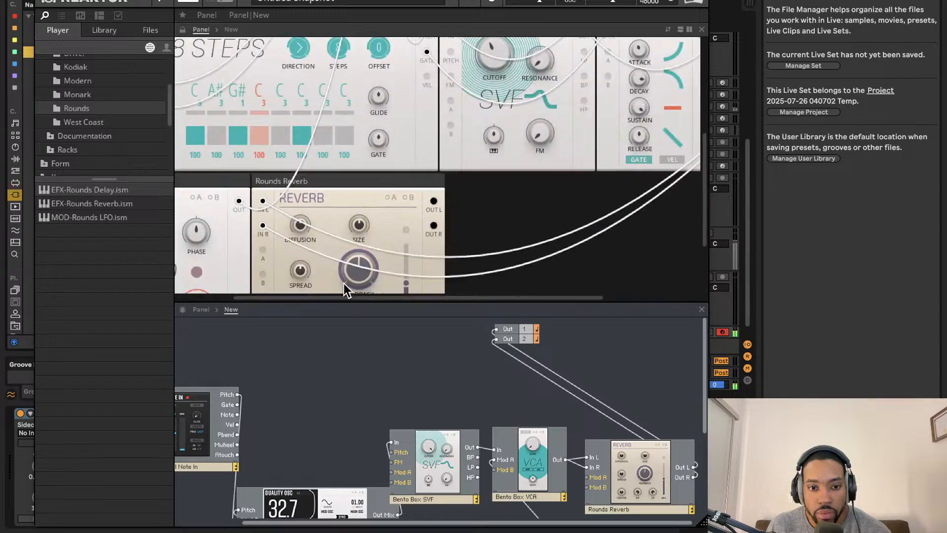
scroll(345, 292, up, 5)
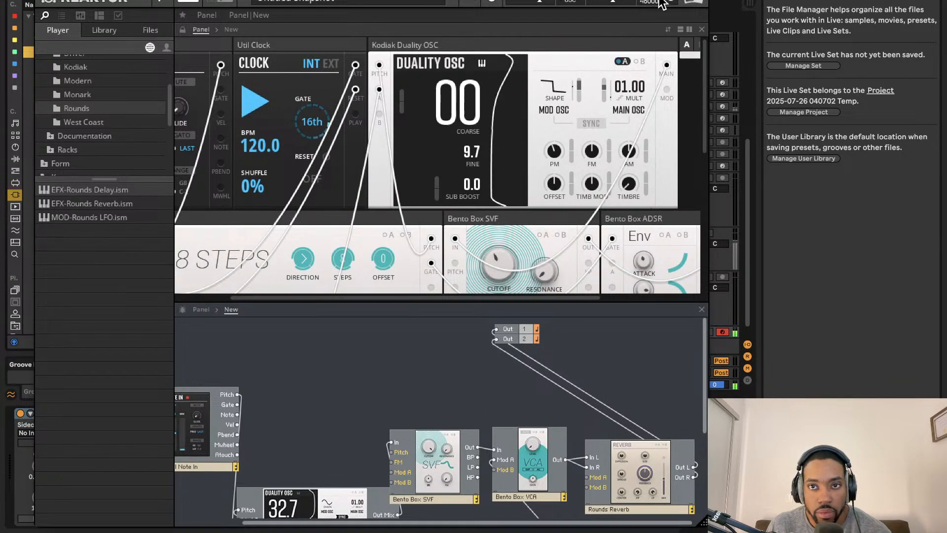
drag(614, 1, 695, 315)
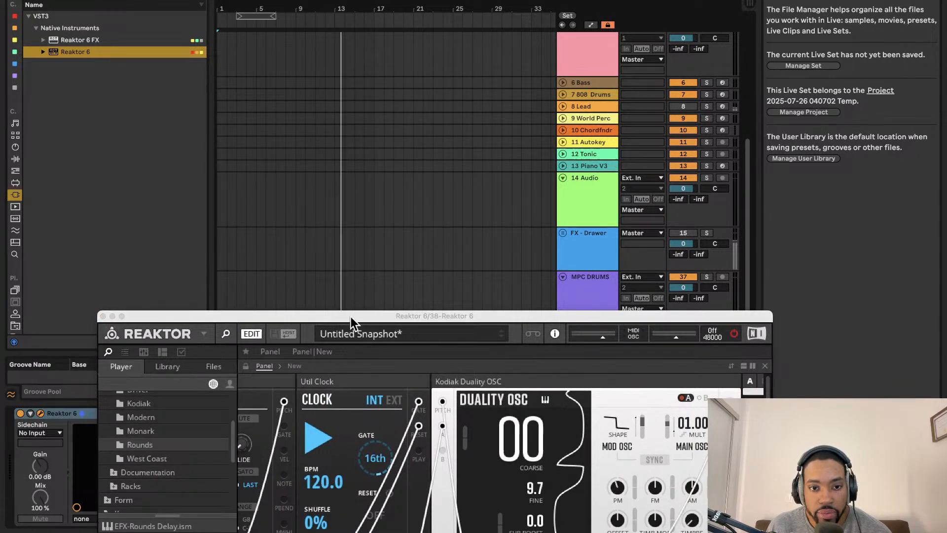
drag(350, 318, 345, 54)
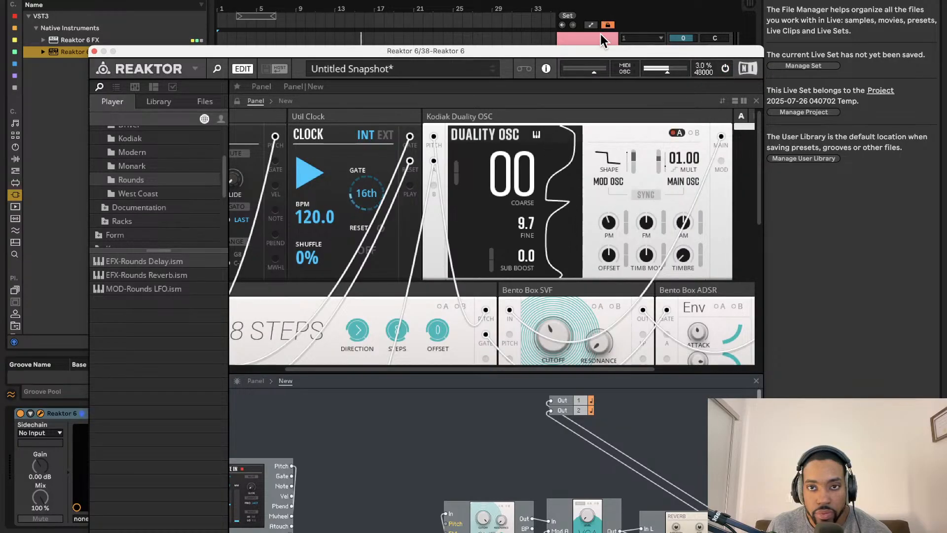
drag(725, 50, 729, 0)
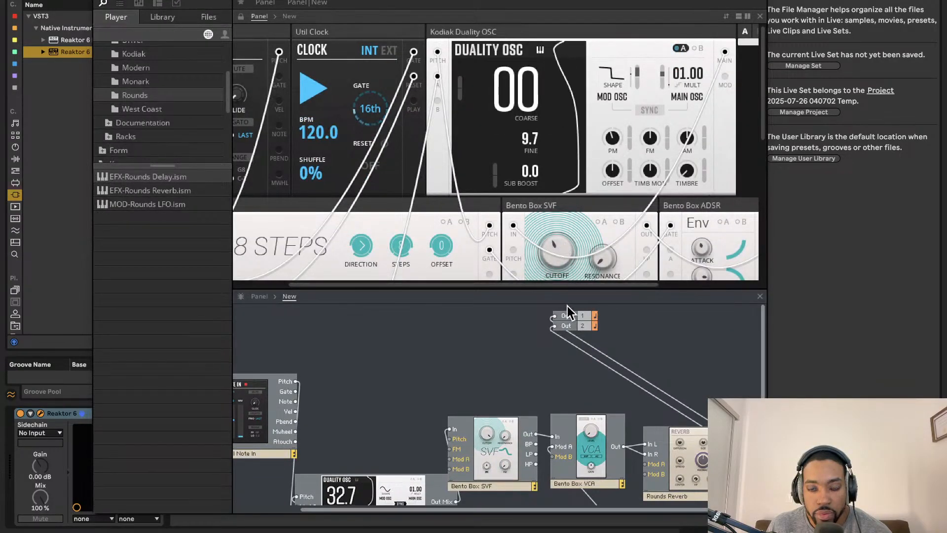
drag(567, 288, 554, 452)
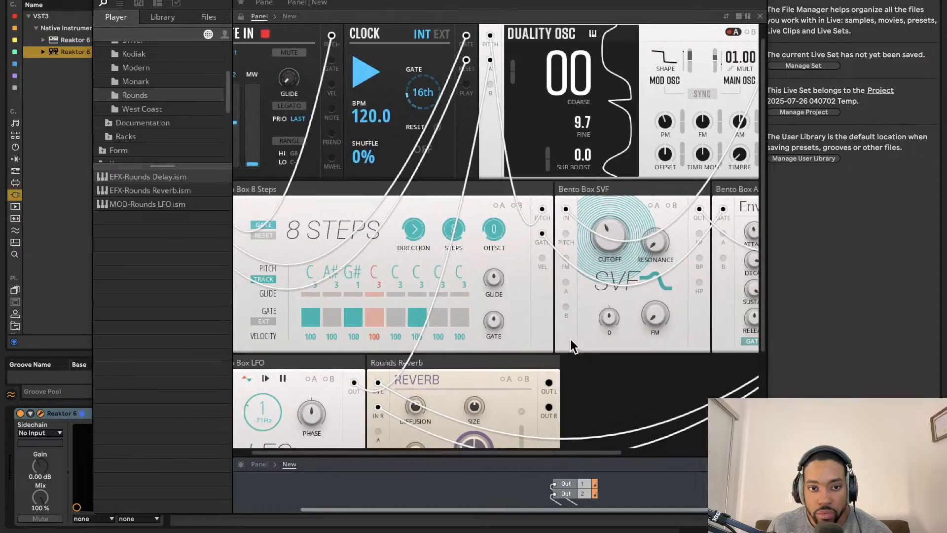
- Switch the Util Clock to EXT and back to INT
scroll(570, 337, right, 4)
scroll(553, 321, left, 5)
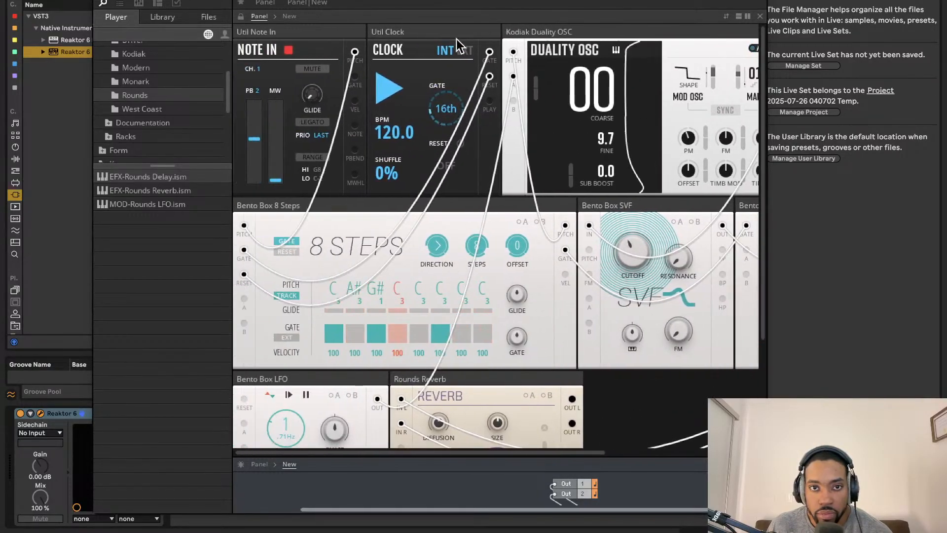
click(466, 51)
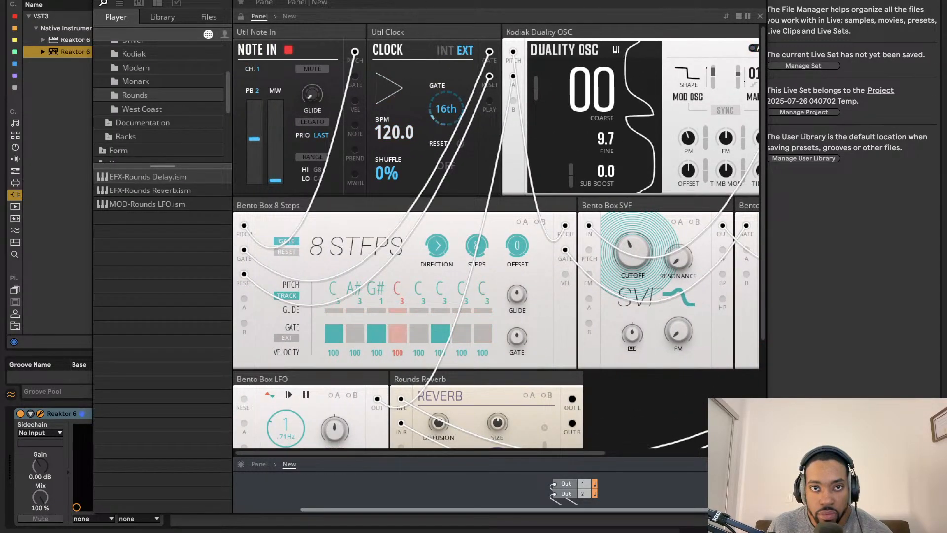
drag(441, 0, 426, 0)
click(456, 68)
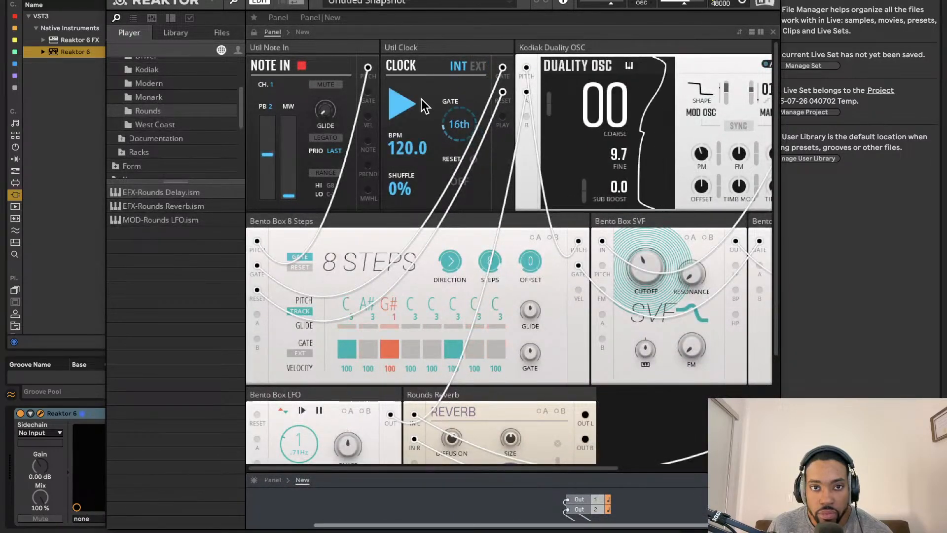
- Reload the recent ensemble "Cinamatic TrapLS" without saving the current changes
scroll(449, 180, down, 5)
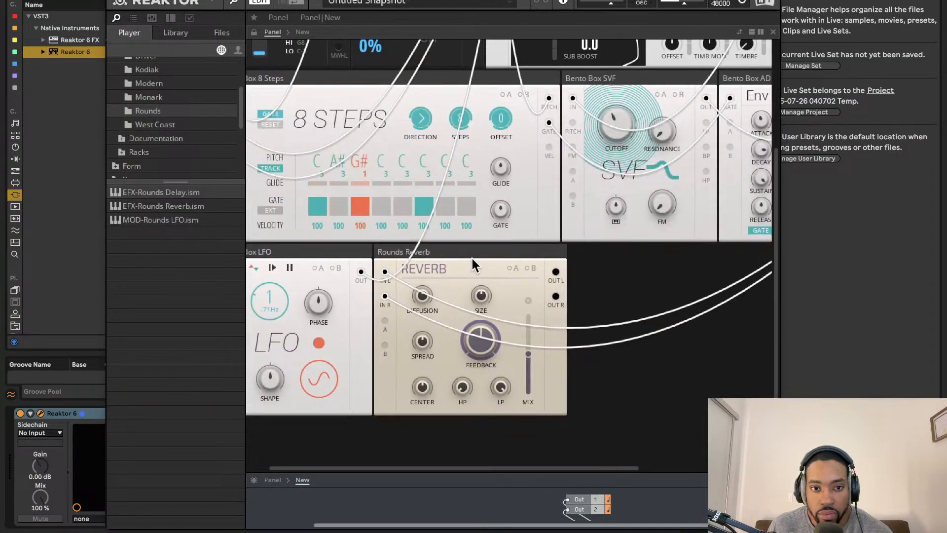
click(226, 2)
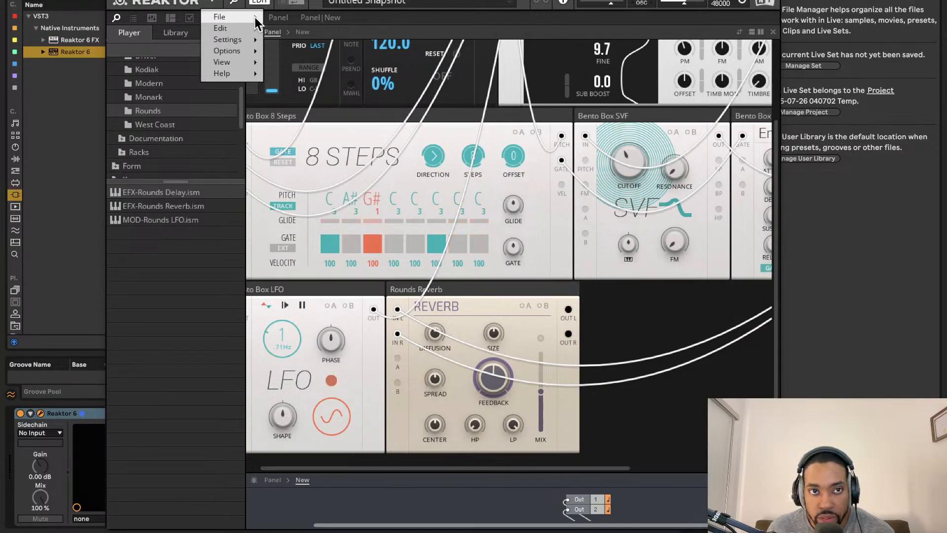
mouse_move(256, 19)
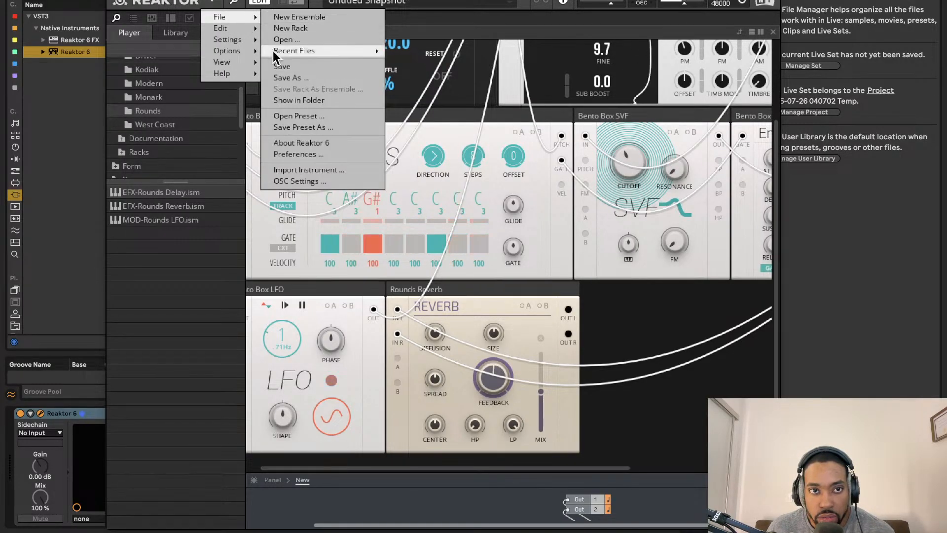
mouse_move(306, 52)
click(426, 50)
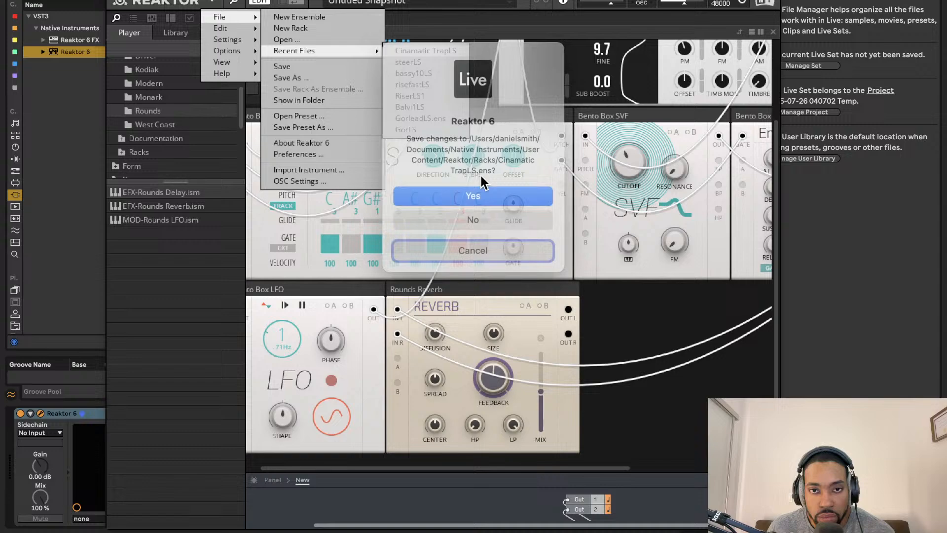
click(492, 212)
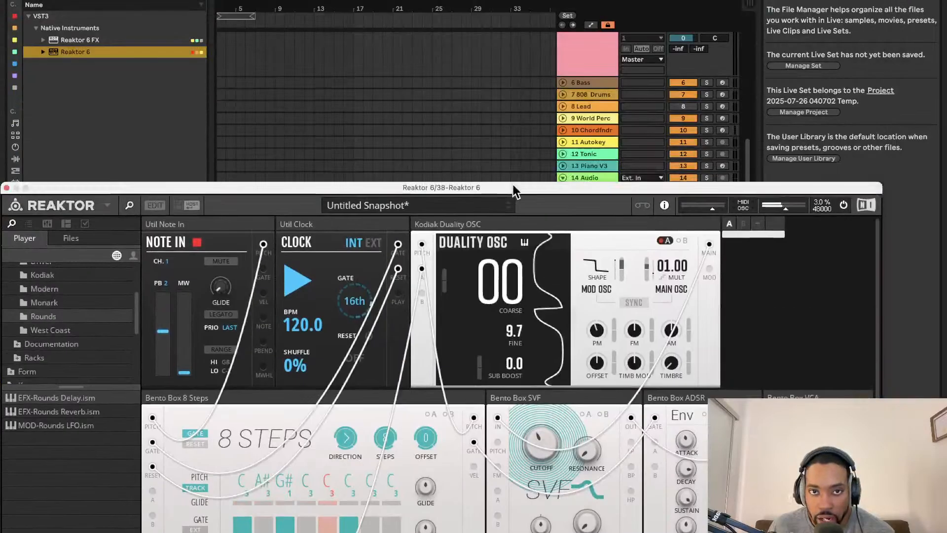
- Move the Reaktor 6 window up to show the whole rack and switch its audio engine off and on again
drag(513, 185, 527, 8)
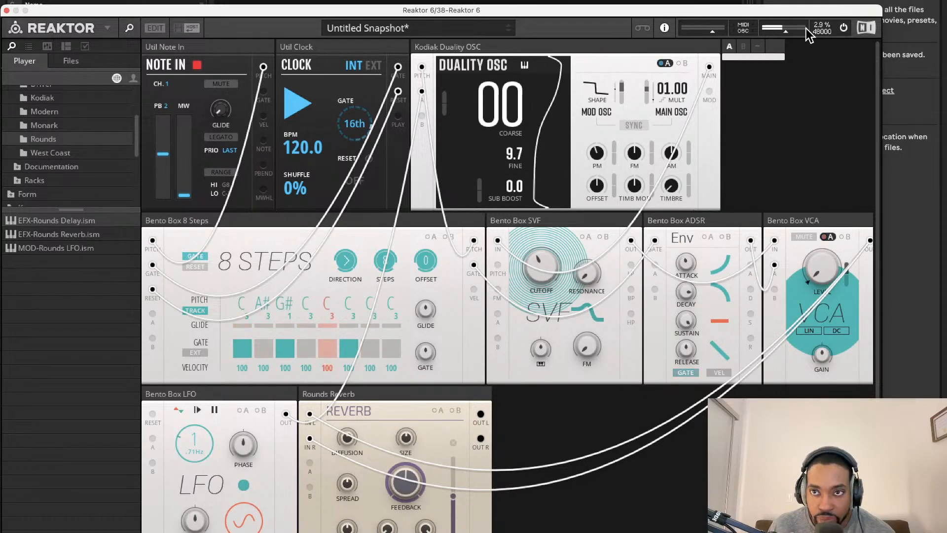
click(845, 27)
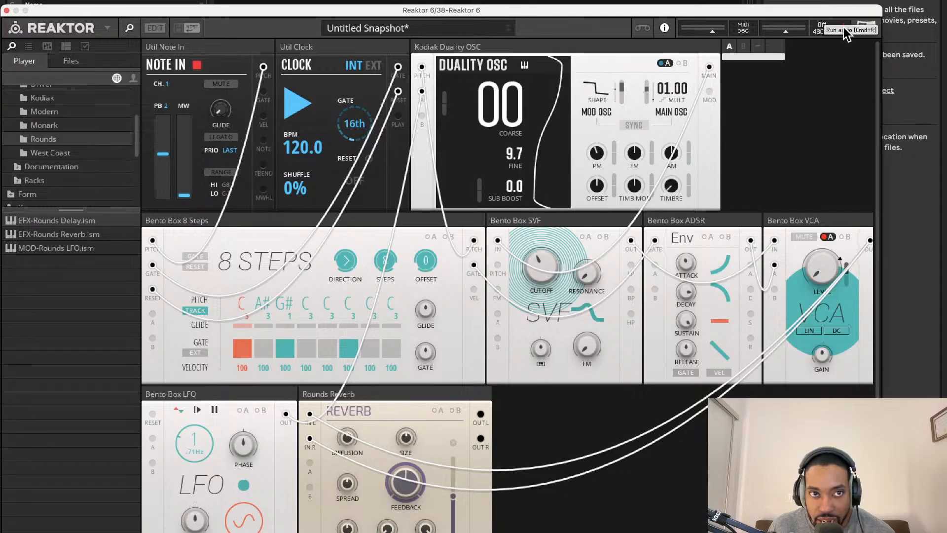
click(843, 28)
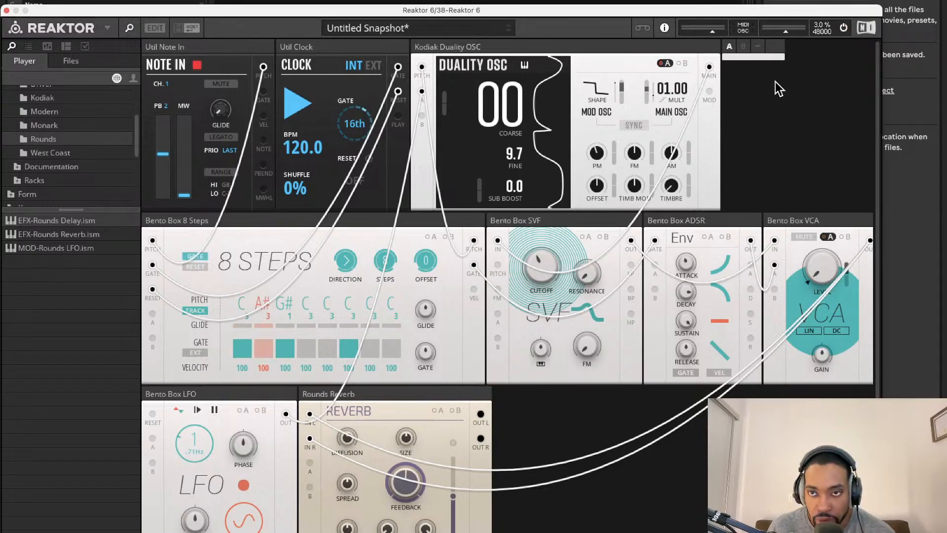
drag(417, 386, 421, 487)
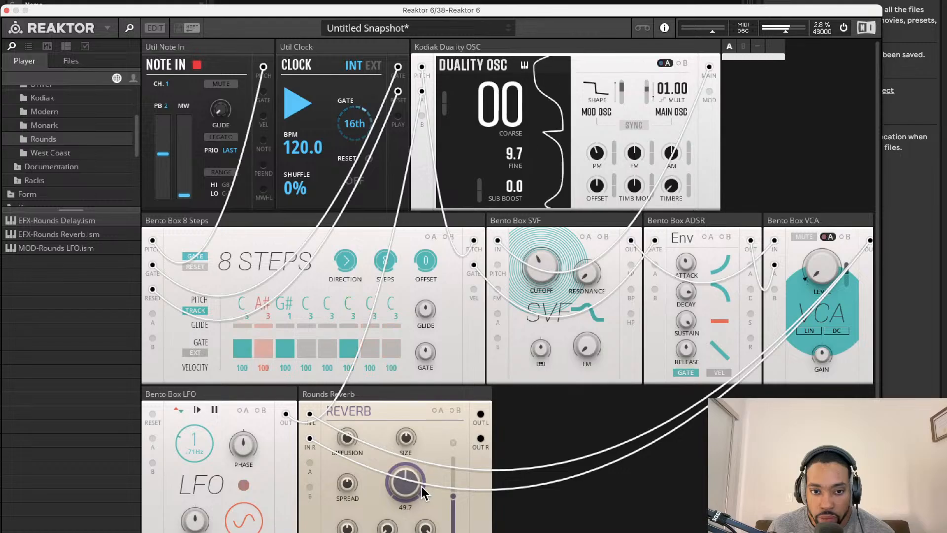
double_click(410, 483)
mouse_move(408, 441)
mouse_down()
mouse_move(409, 401)
mouse_move(407, 422)
mouse_up()
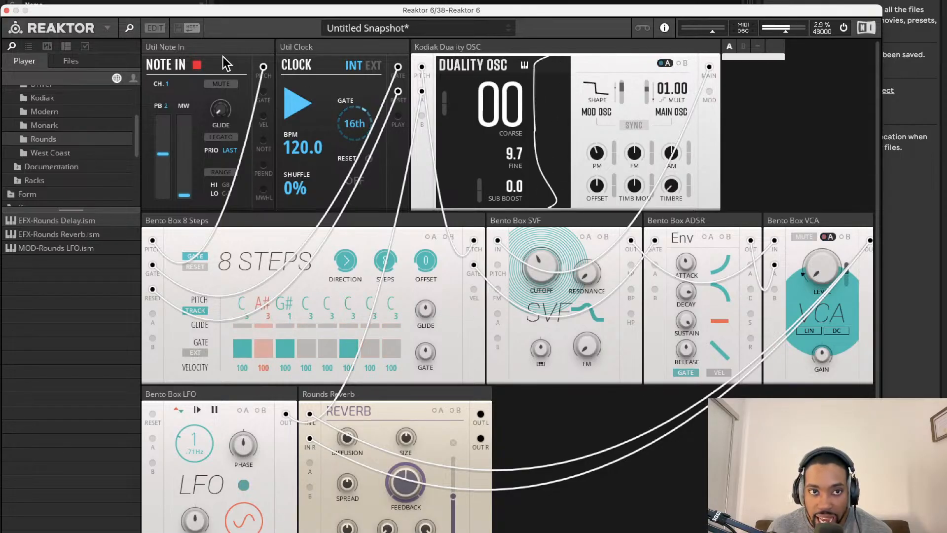
- Return to edit mode, enlarge the structure view and turn off Reaktor's audio engine
click(155, 28)
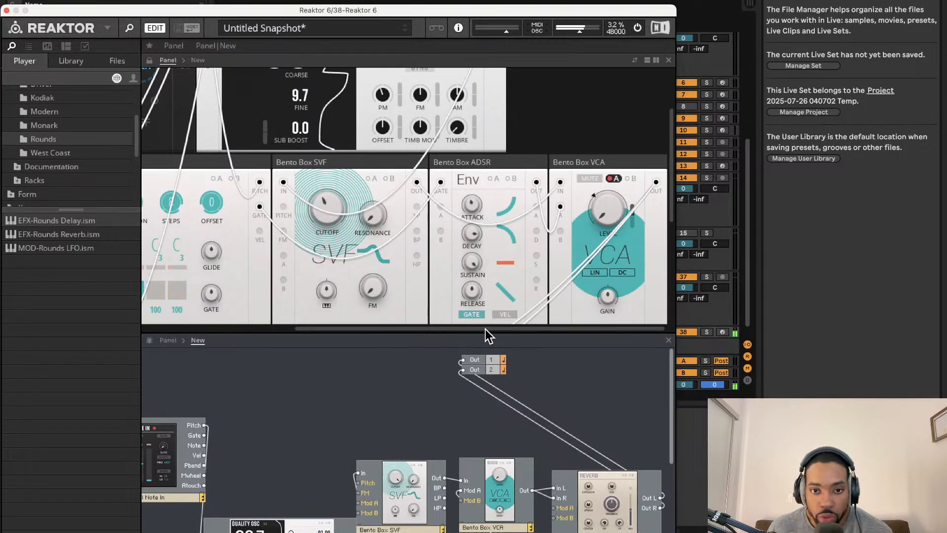
drag(486, 332, 510, 221)
click(491, 454)
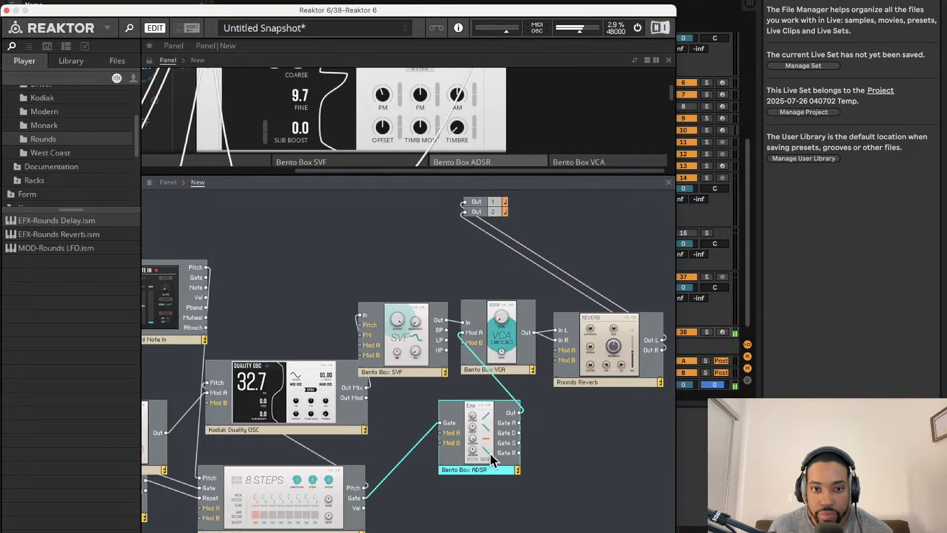
mouse_move(491, 451)
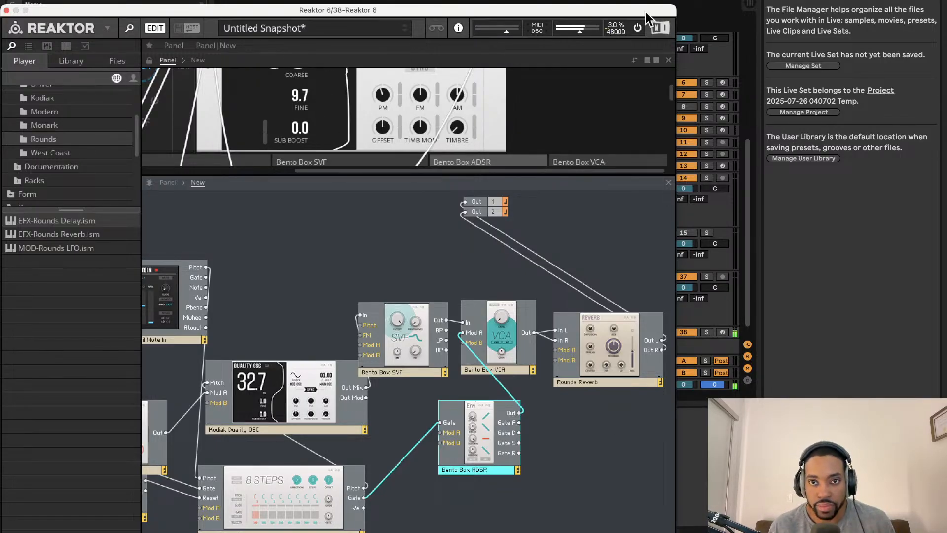
click(638, 29)
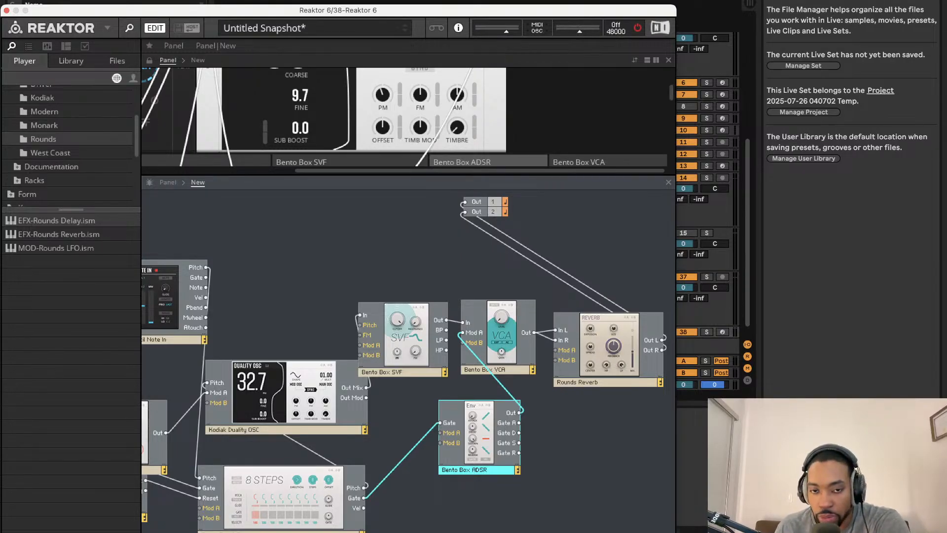
right_click(466, 432)
click(441, 404)
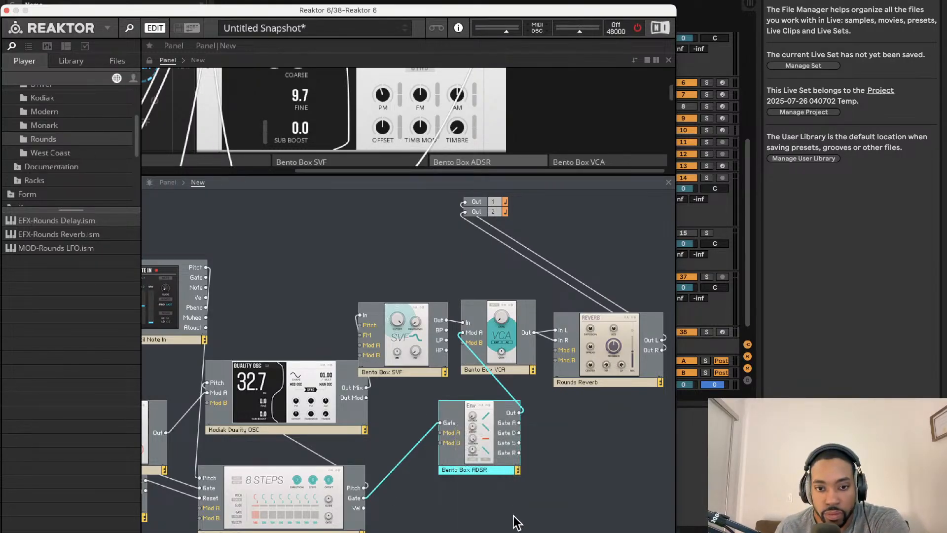
click(521, 506)
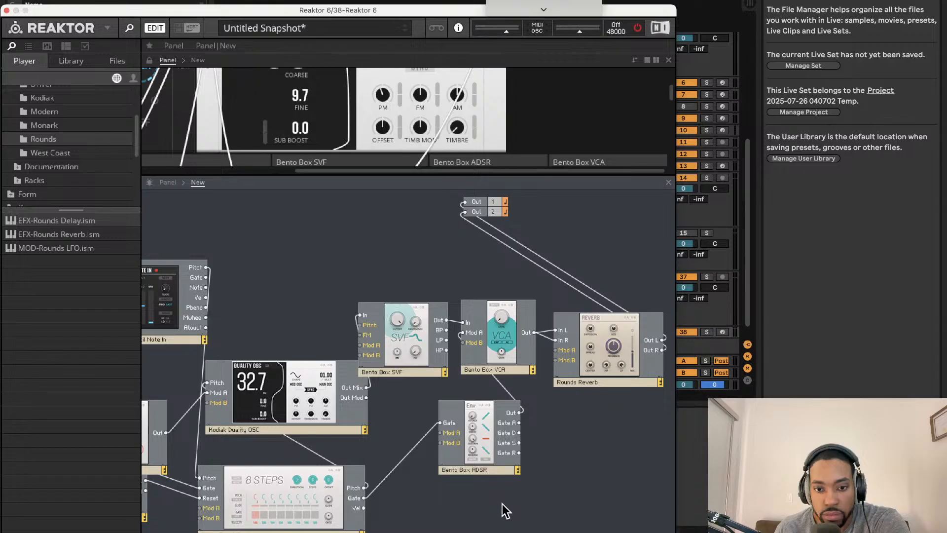
right_click(543, 472)
click(551, 453)
right_click(548, 445)
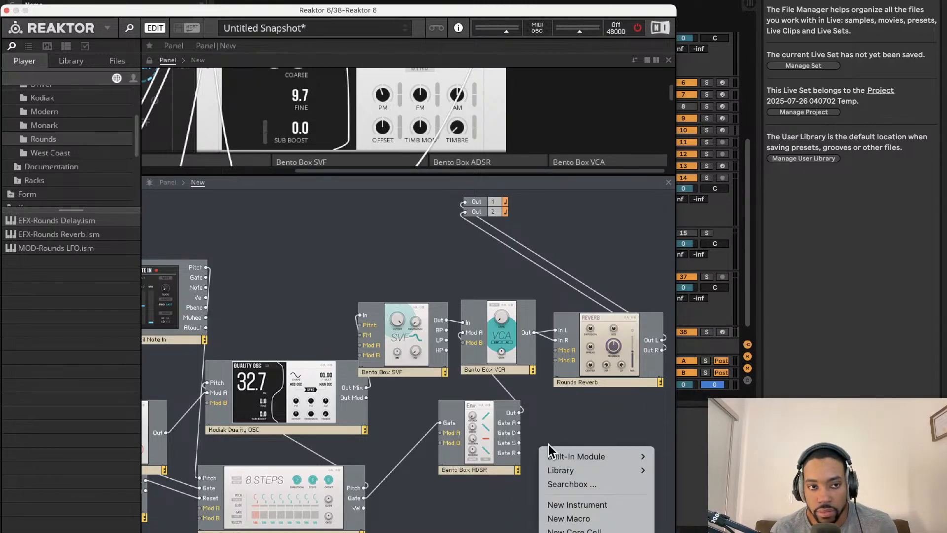
click(549, 445)
- Add a second Bento ADSR Envelope from Blocks Base and wire the 8 Steps gate output to its gate input
scroll(37, 138, up, 5)
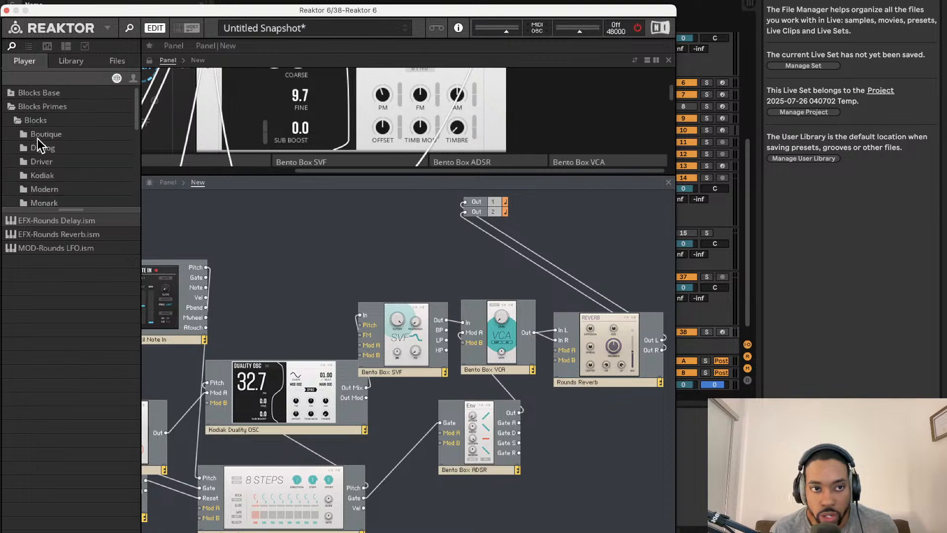
click(19, 94)
click(18, 107)
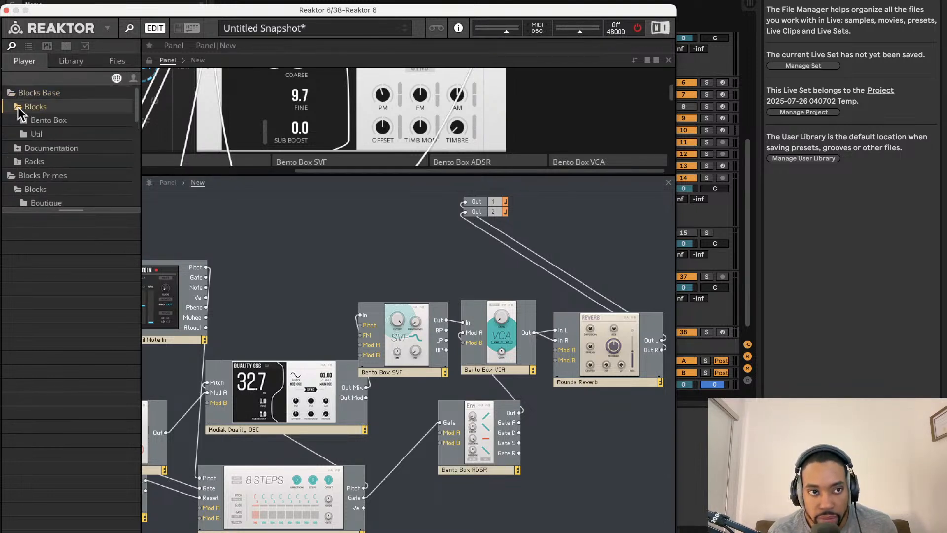
click(30, 119)
drag(87, 276, 358, 508)
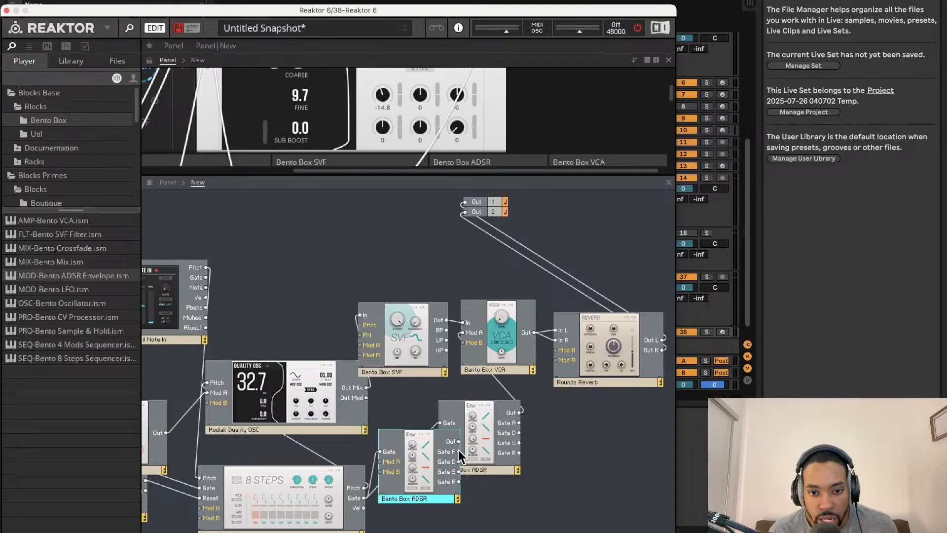
- Connect the new ADSR's output to the Bento Box SVF's Mod A input and activate modulation A on the SVF
drag(459, 441, 360, 346)
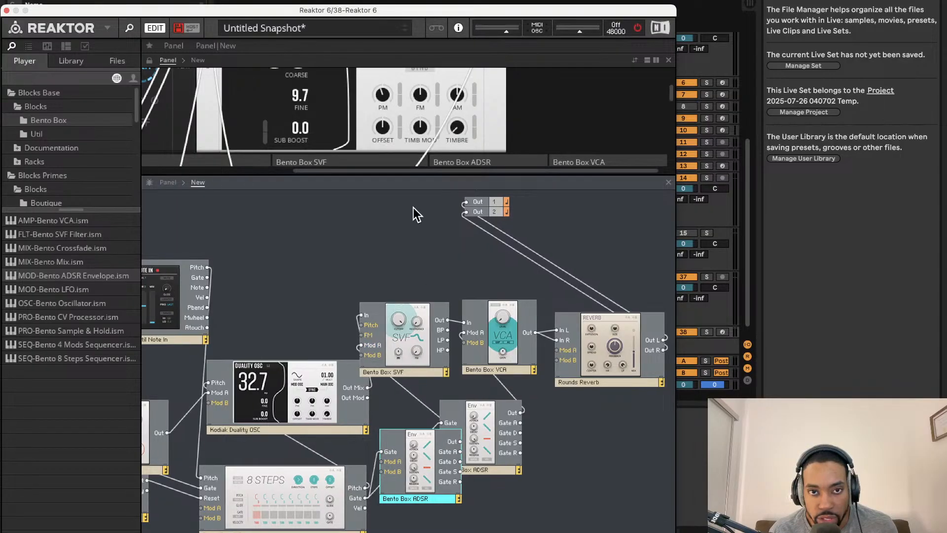
scroll(414, 206, left, 3)
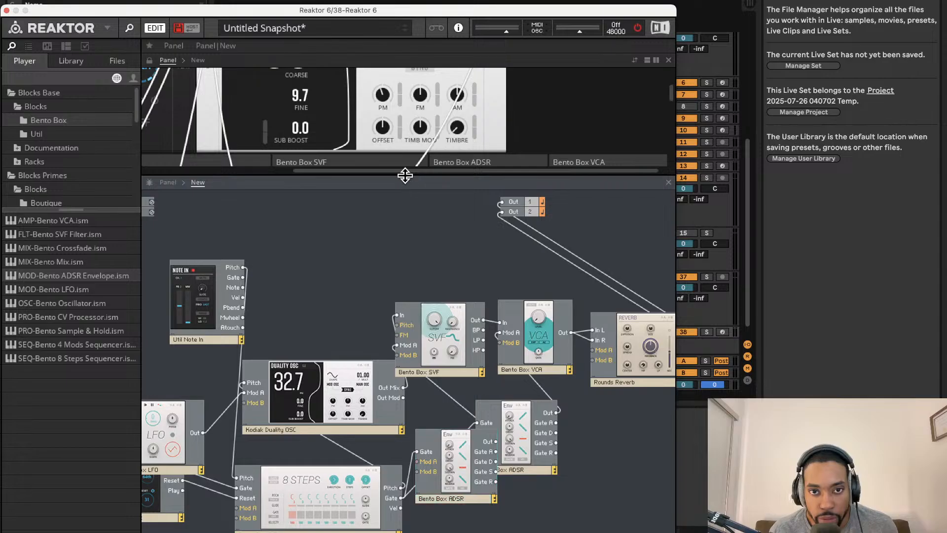
drag(406, 174, 409, 346)
click(368, 179)
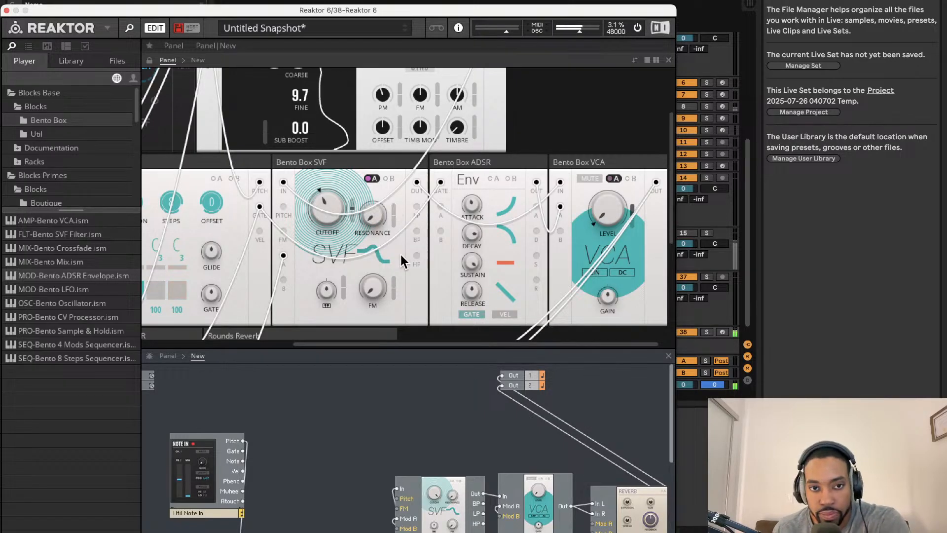
- Cycle through the Bento Box SVF's filter shapes and return to the low-pass curve
click(370, 252)
click(376, 253)
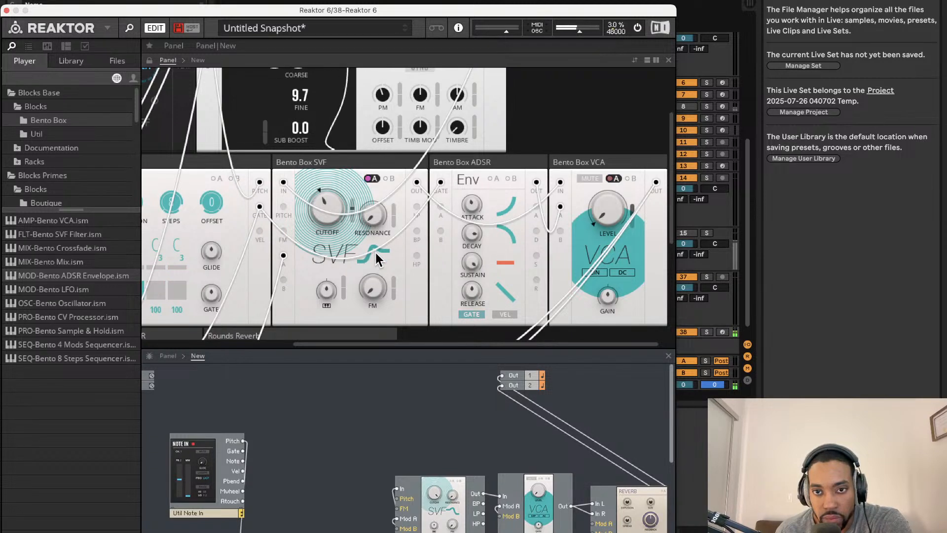
click(376, 256)
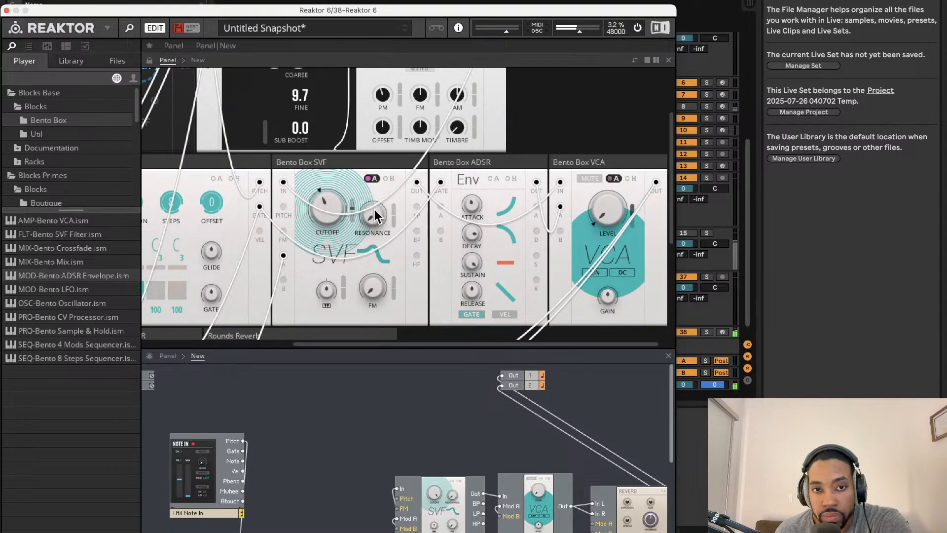
scroll(422, 431, down, 5)
scroll(432, 423, down, 2)
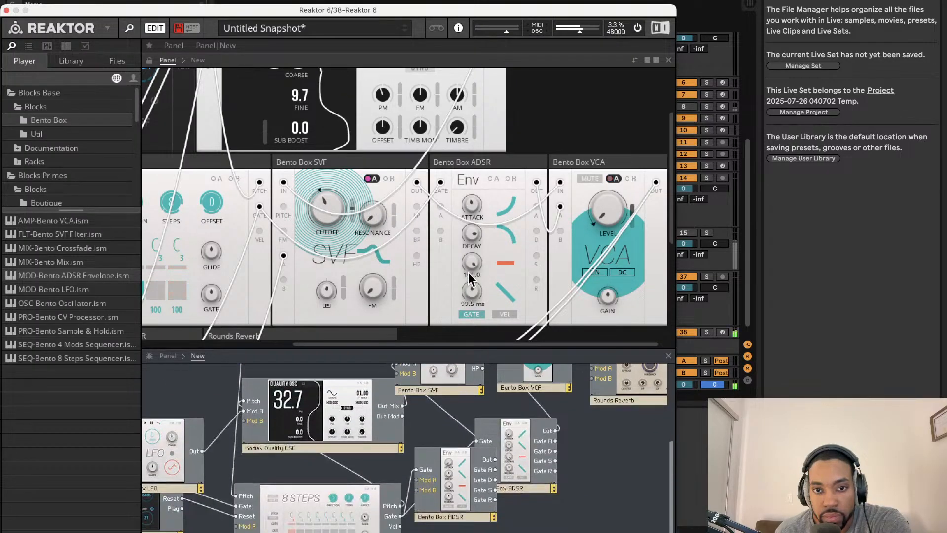
- Rename the second Bento Box ADSR block to Pitch ADSR
double_click(441, 509)
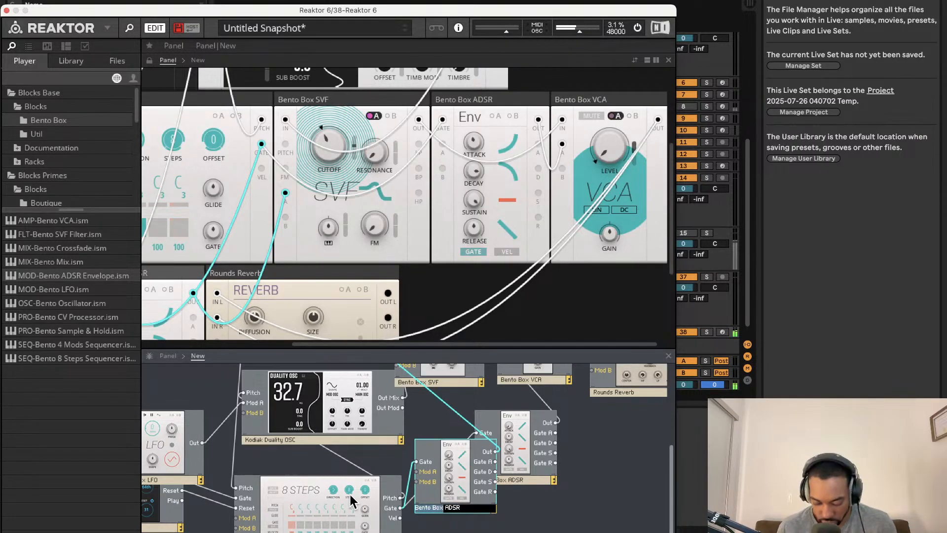
text(Pitch)
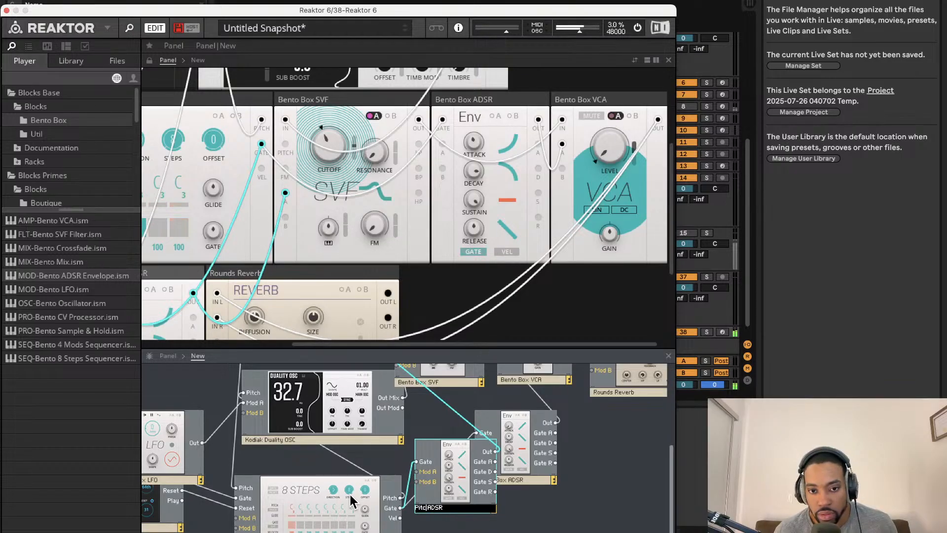
key(Return)
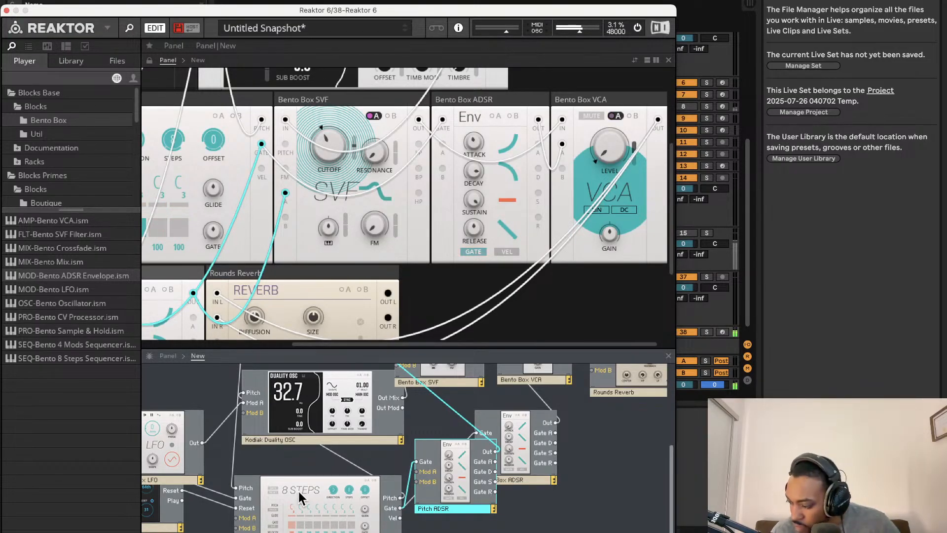
- Examine the Pitch ADSR's wiring to the Bento Box SVF and the knob settings of both blocks
scroll(298, 498, up, 3)
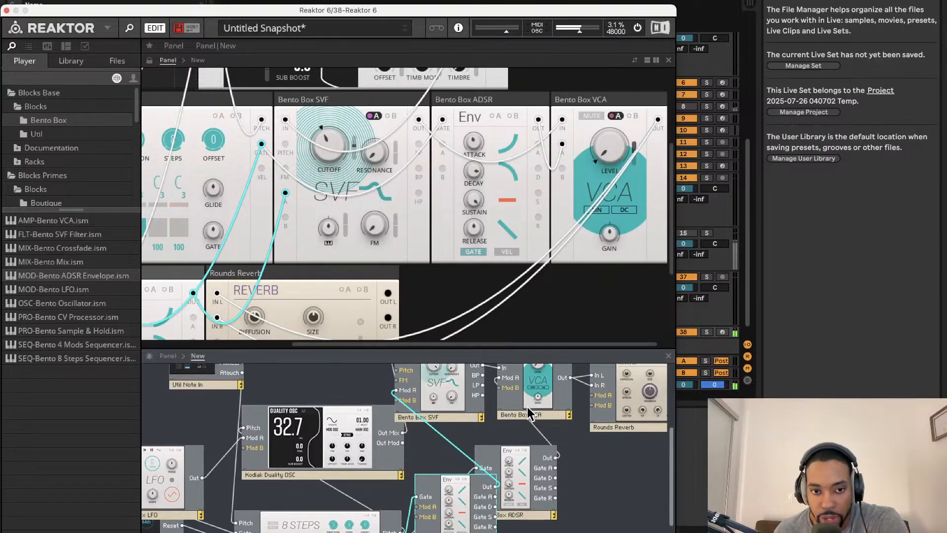
scroll(418, 147, down, 4)
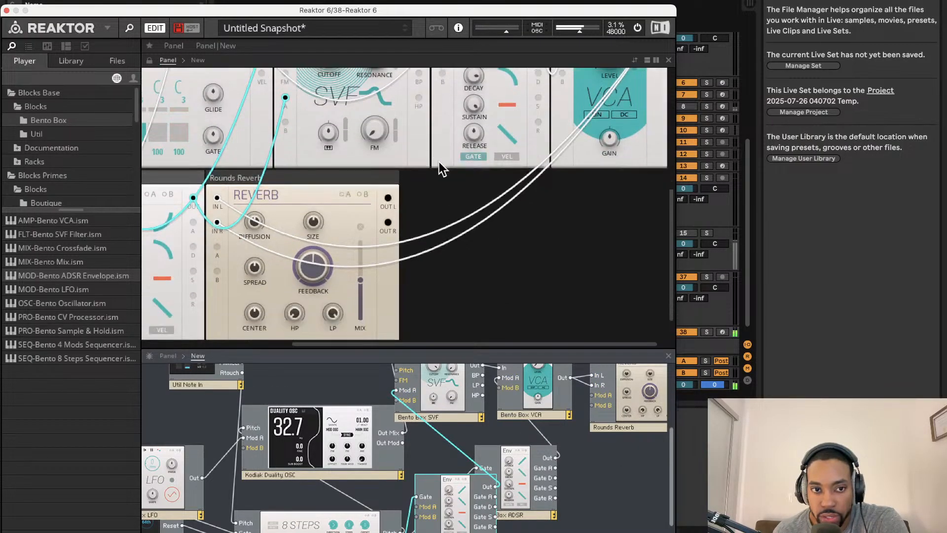
scroll(434, 161, up, 5)
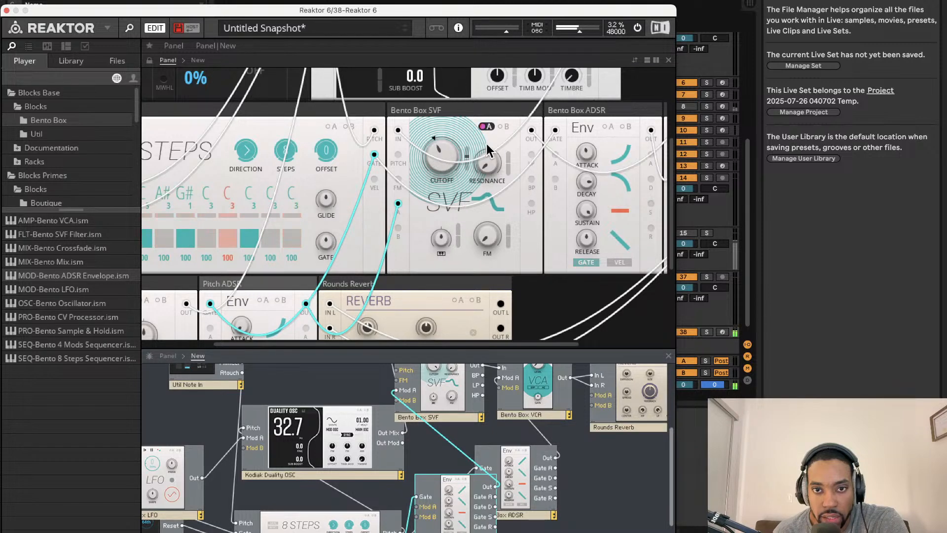
scroll(450, 294, down, 6)
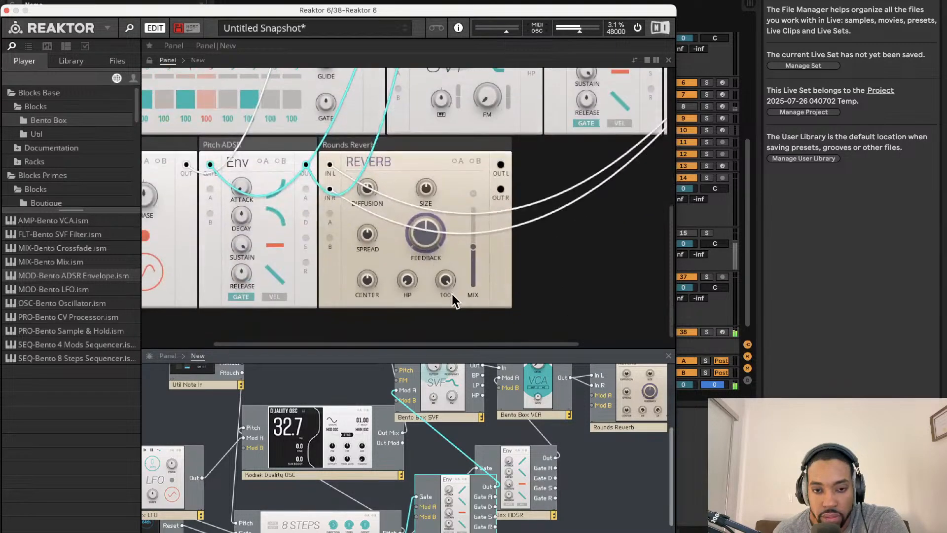
scroll(447, 290, up, 4)
scroll(447, 290, left, 2)
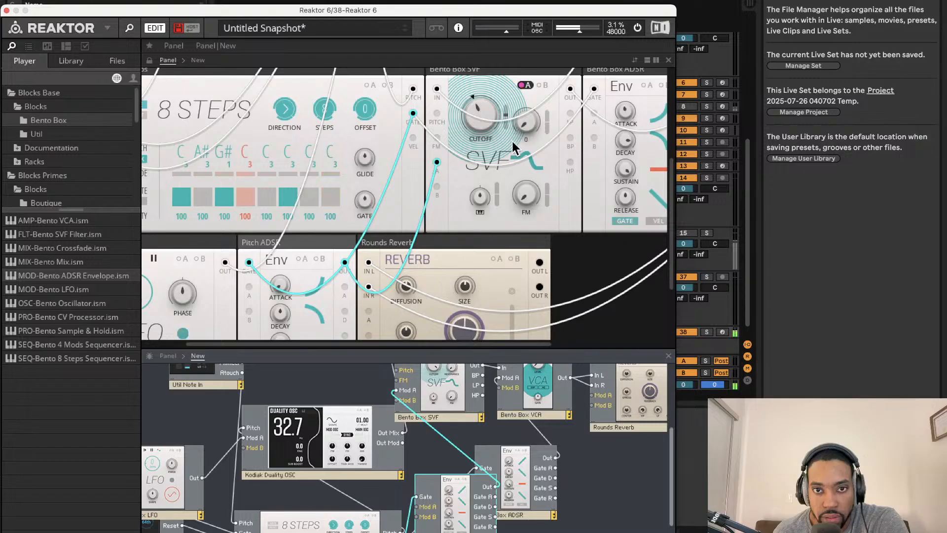
scroll(303, 228, down, 4)
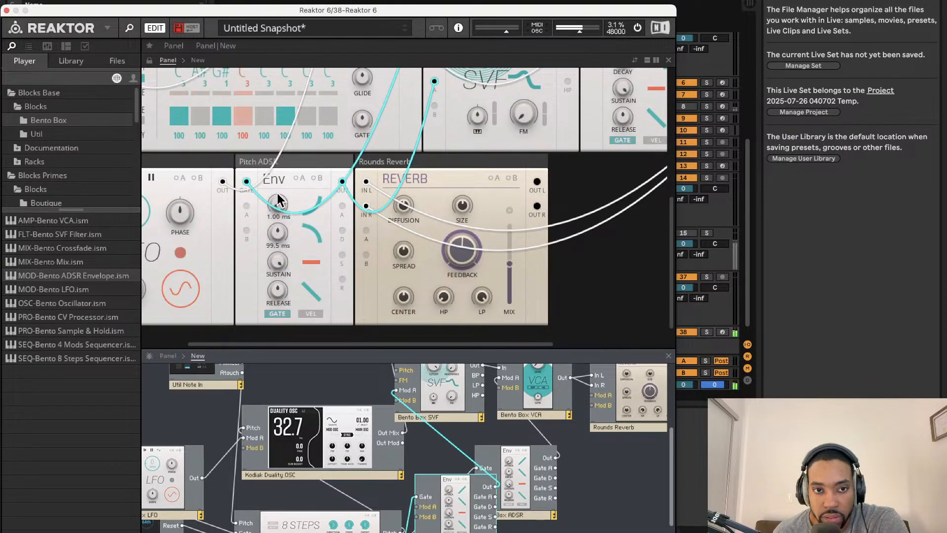
- Try the Pitch ADSR's attack curve shapes, keep the rounded logarithmic one and adjust the attack time
scroll(296, 232, up, 5)
scroll(296, 232, left, 1)
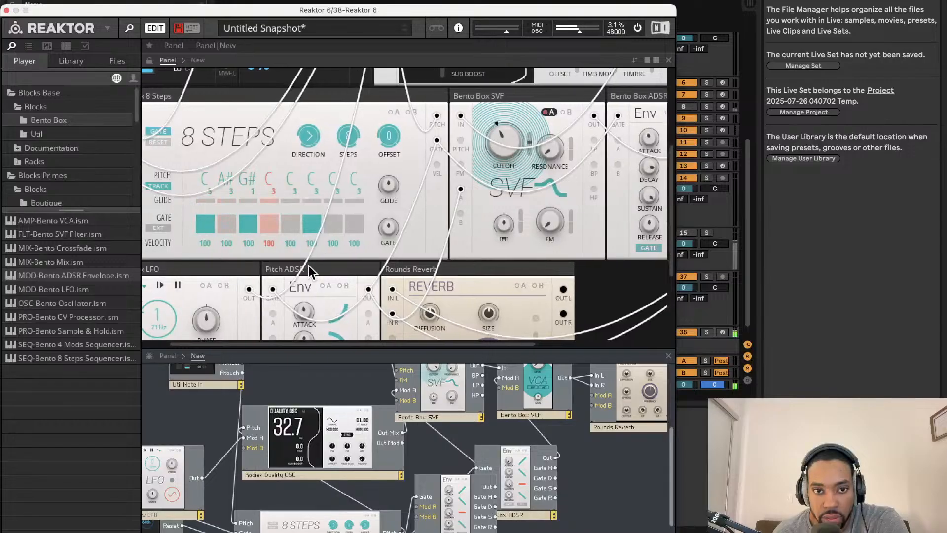
scroll(310, 271, down, 6)
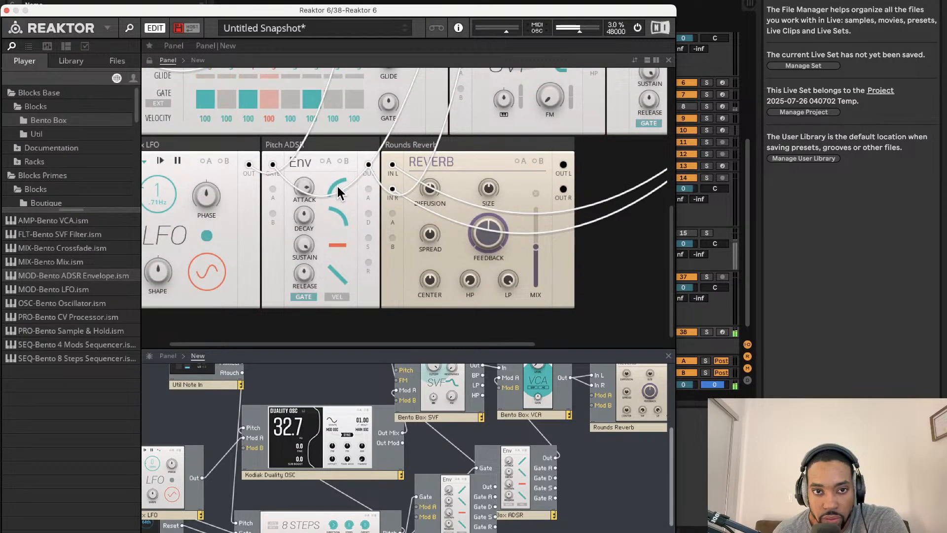
scroll(335, 197, up, 6)
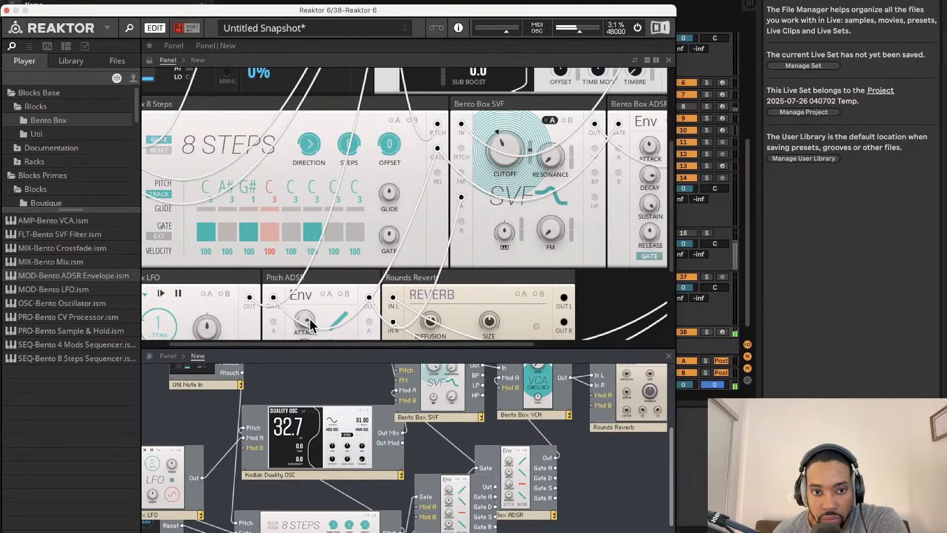
drag(310, 319, 306, 371)
scroll(335, 322, down, 3)
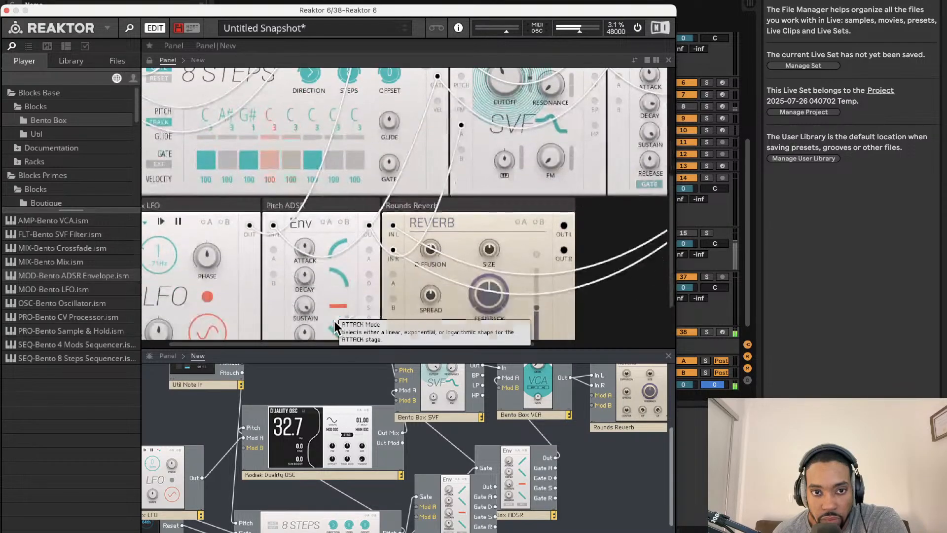
- Shorten the Pitch ADSR's release to 3.78 ms and lower its sustain to 2.6
scroll(309, 323, down, 1)
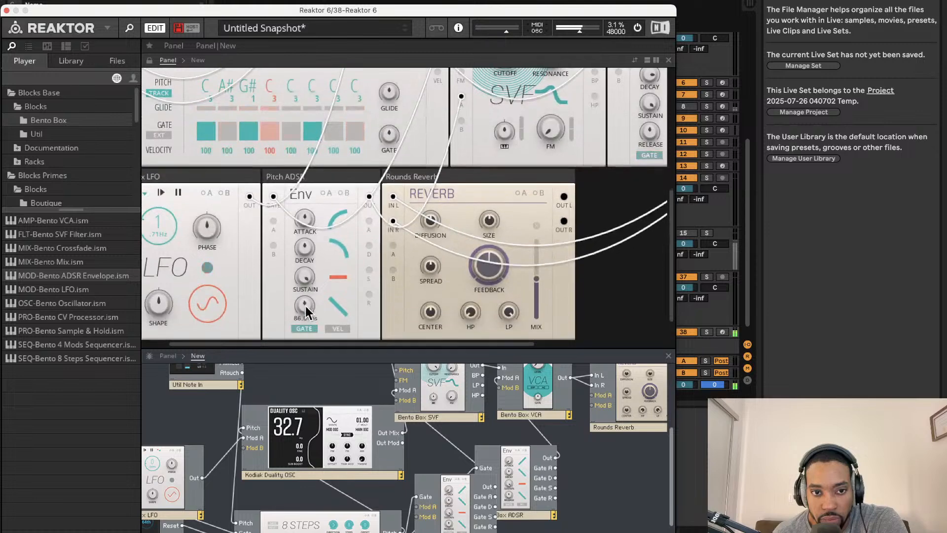
drag(306, 311, 302, 357)
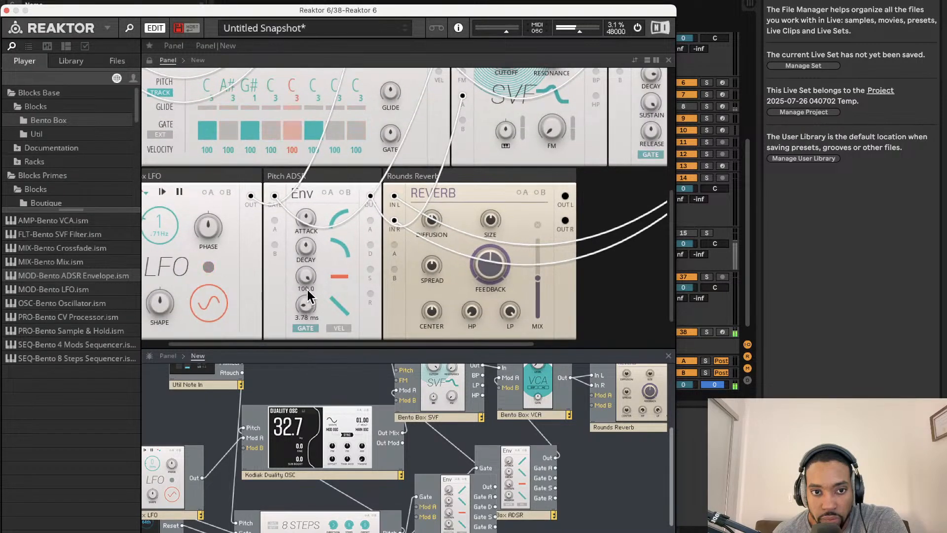
scroll(307, 291, up, 2)
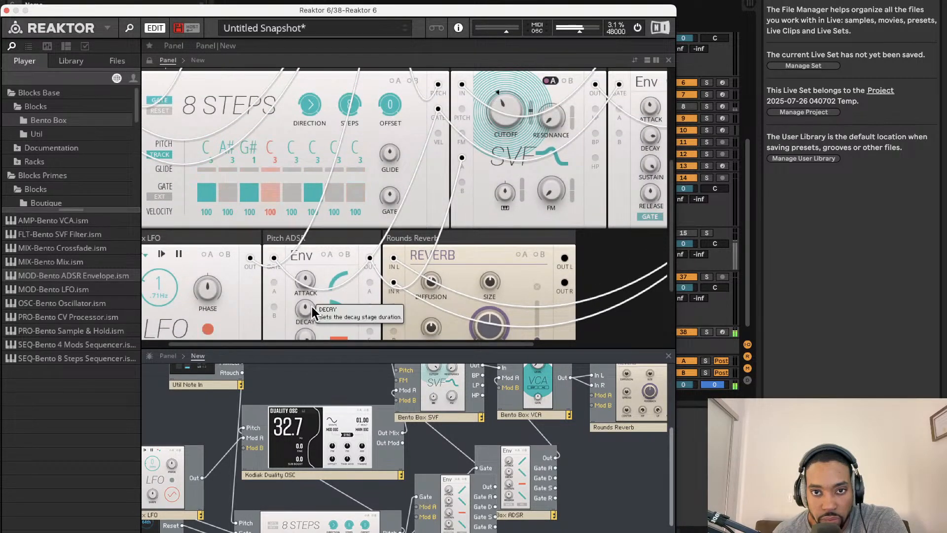
scroll(310, 313, down, 1)
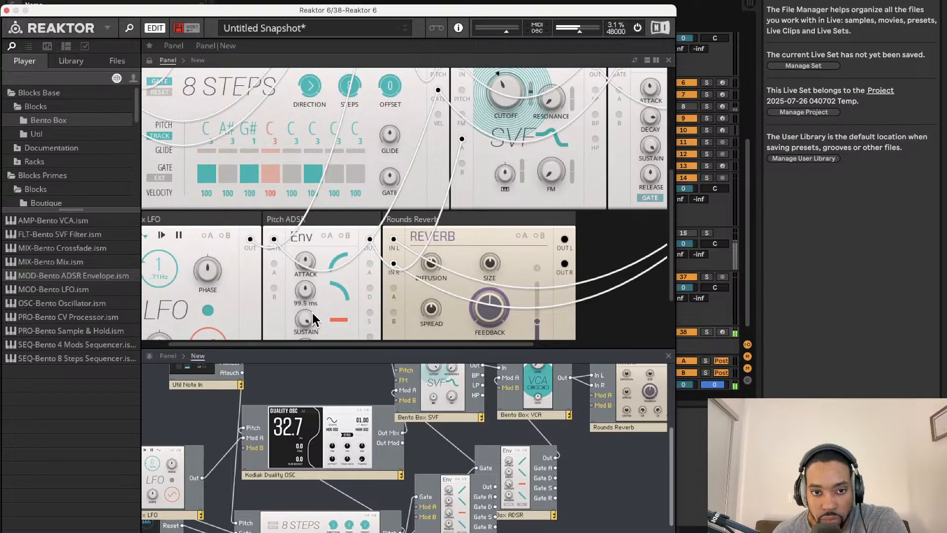
scroll(312, 313, down, 1)
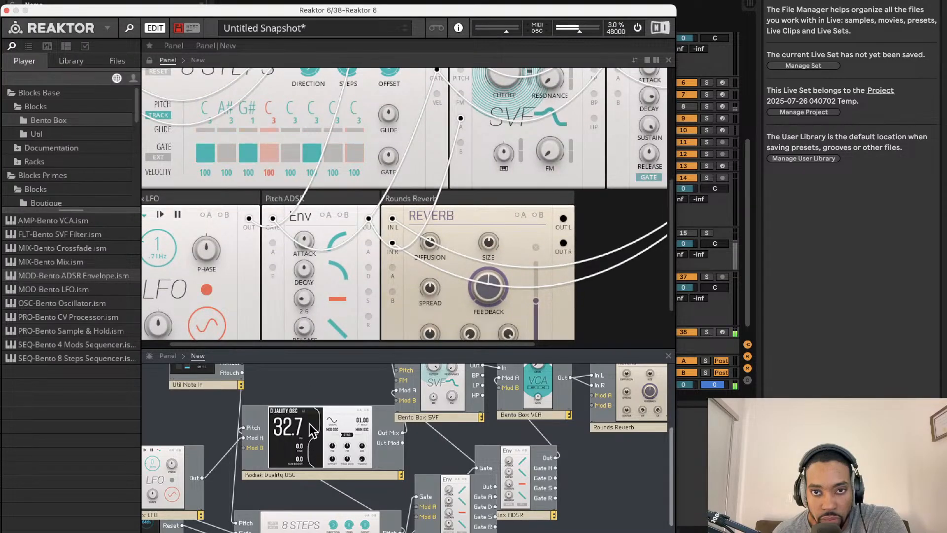
- Adjust the Pitch ADSR's decay time and set its attack to 24.4 ms
scroll(309, 425, up, 3)
scroll(330, 261, up, 2)
scroll(330, 266, down, 1)
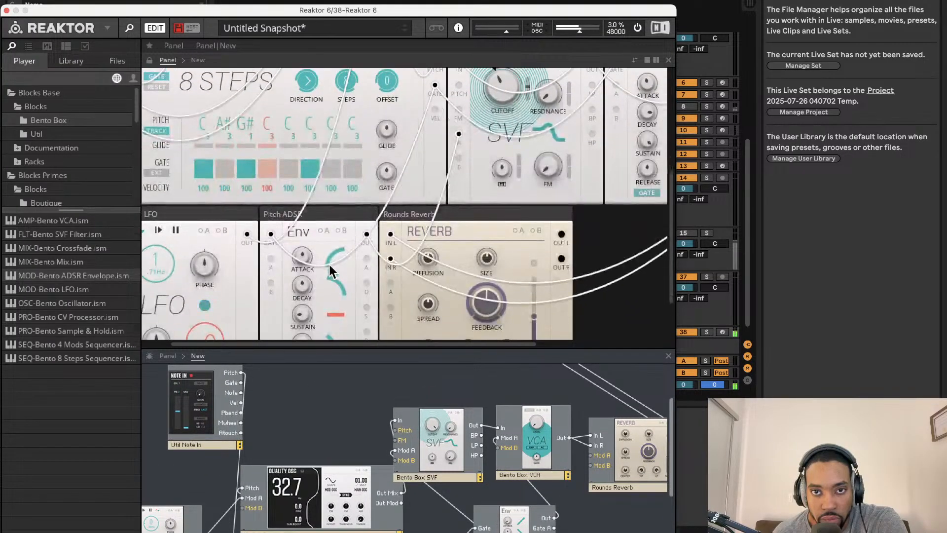
scroll(330, 269, down, 2)
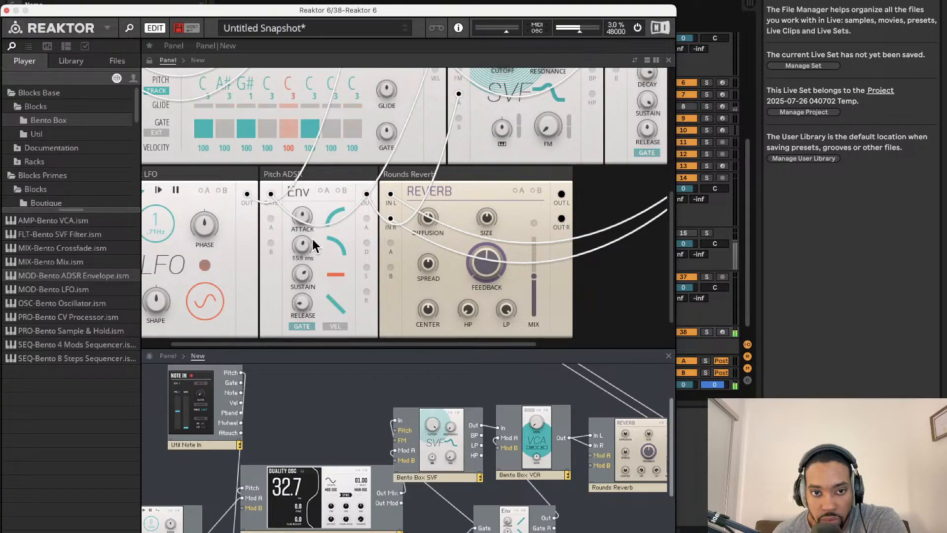
drag(312, 238, 303, 306)
drag(304, 247, 312, 212)
scroll(311, 222, up, 2)
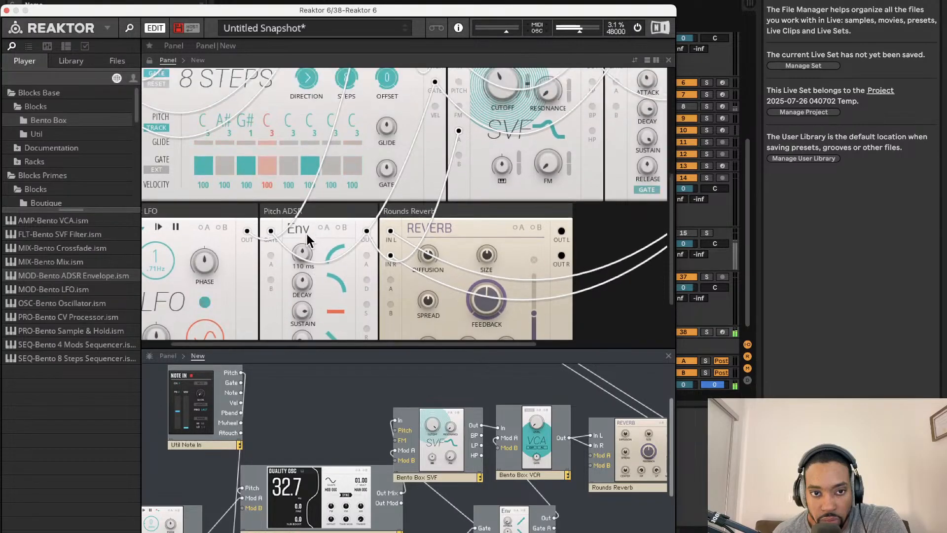
scroll(298, 278, up, 3)
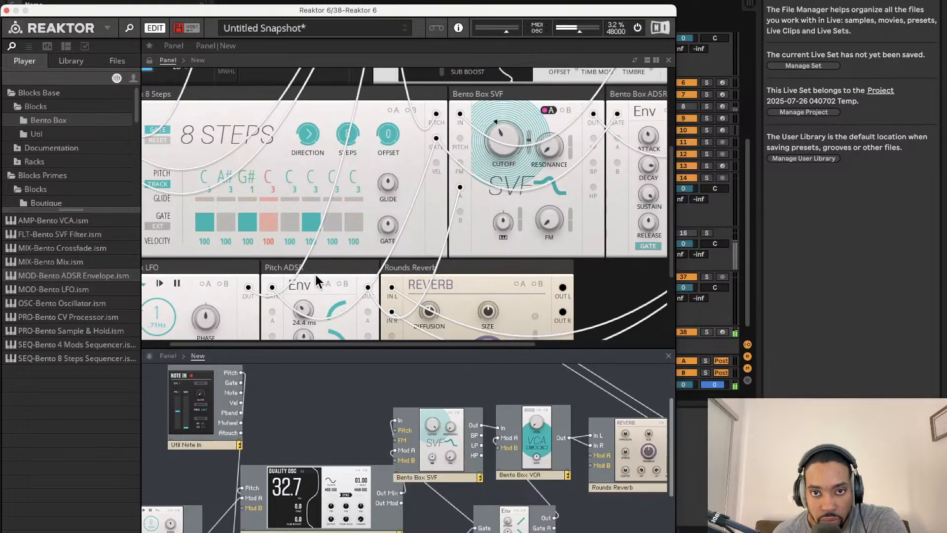
- Try different cutoff and keyboard-tracking amounts on the Bento Box SVF
scroll(323, 264, down, 1)
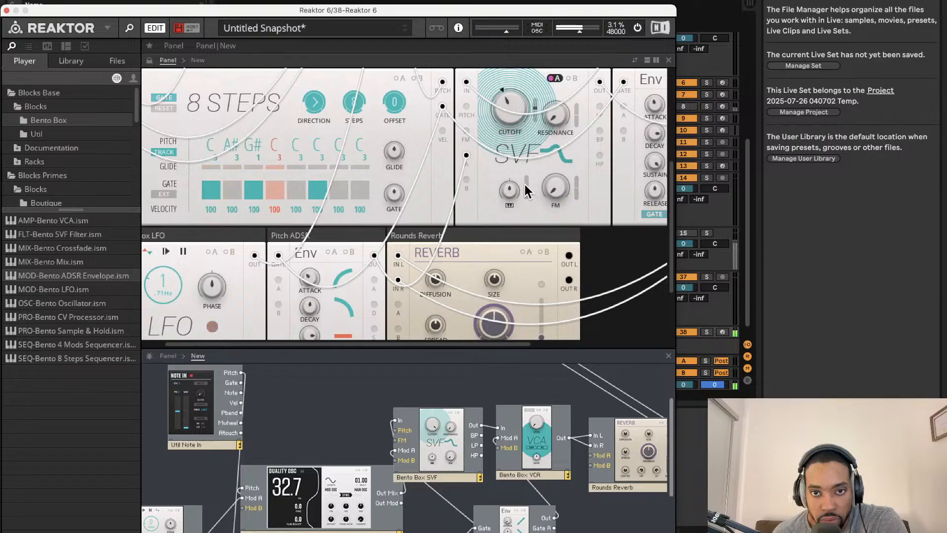
drag(508, 85, 508, 111)
drag(501, 239, 508, 181)
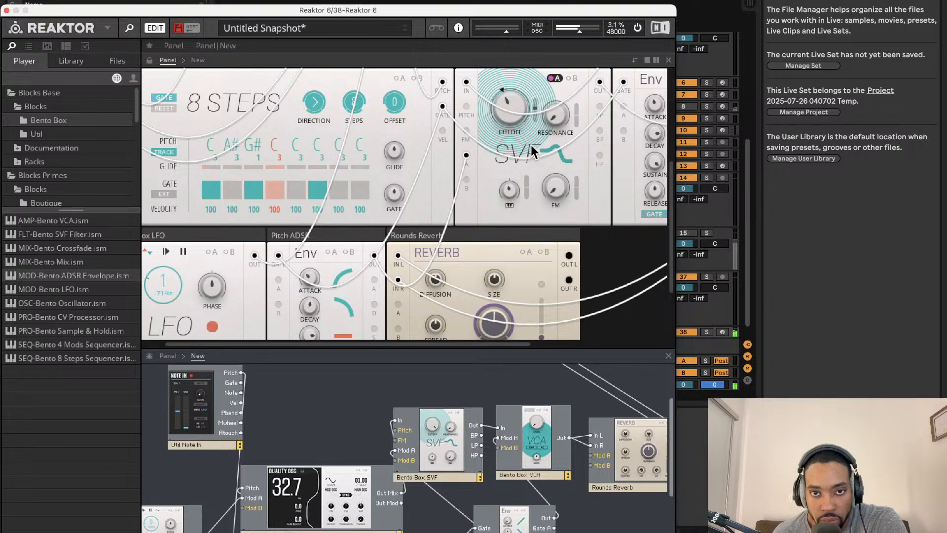
scroll(564, 172, right, 5)
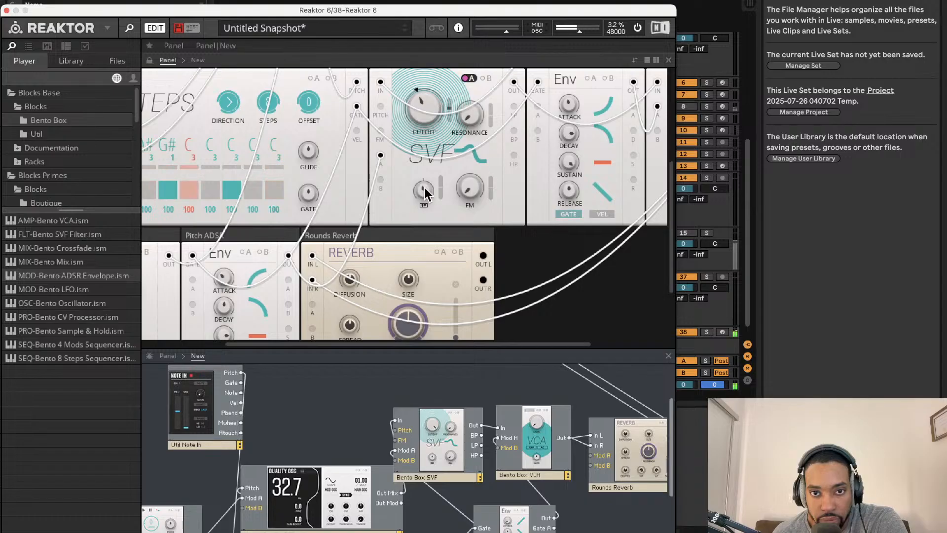
drag(424, 187, 428, 195)
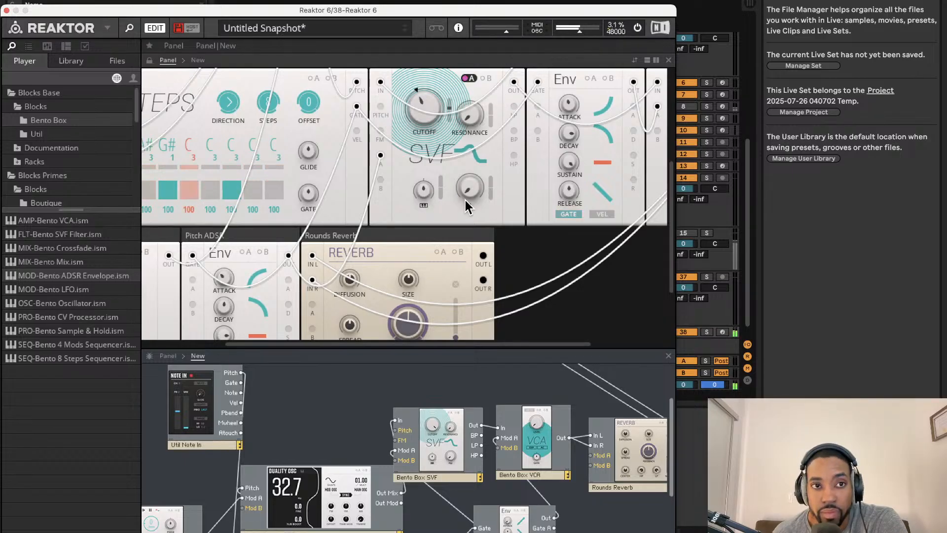
- Close and reopen the Reaktor plug-in window with its audio engine off, and switch the engine back on
click(638, 28)
click(106, 28)
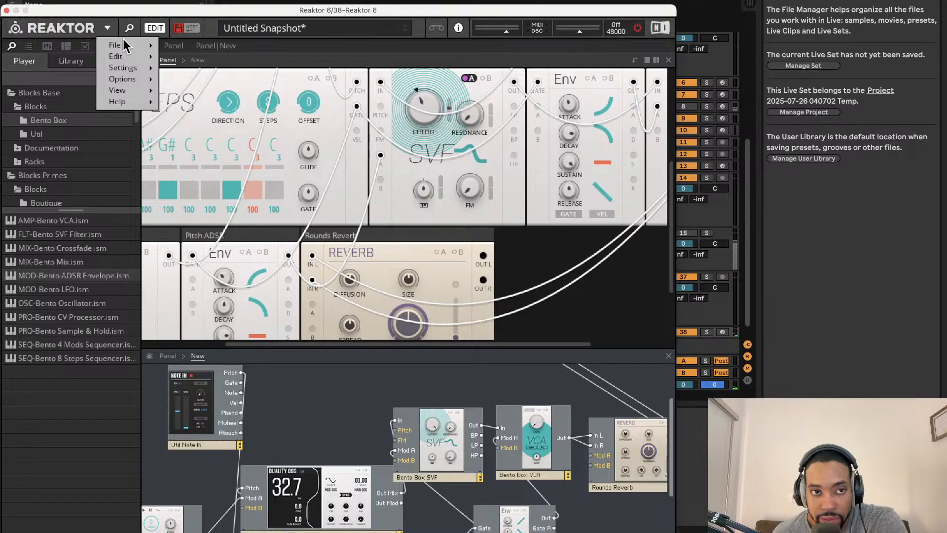
click(106, 29)
click(7, 10)
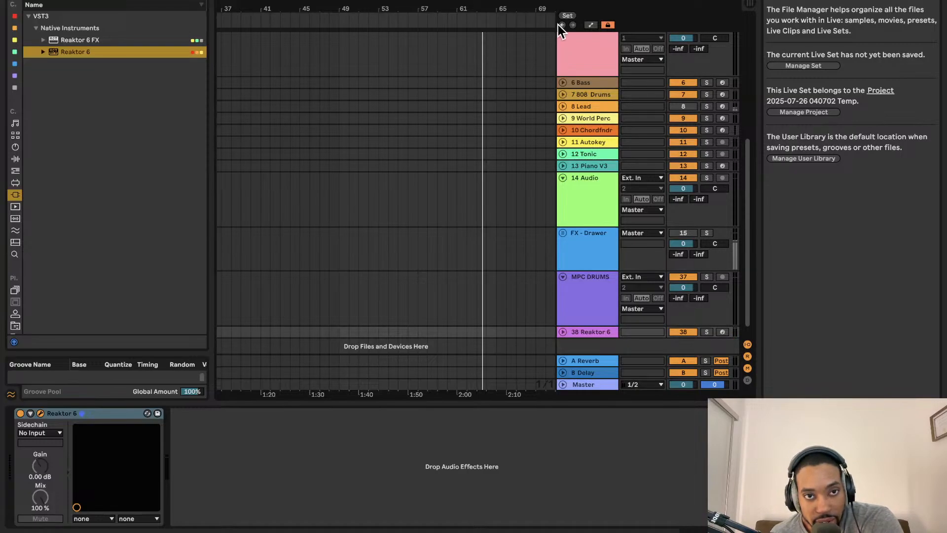
click(41, 413)
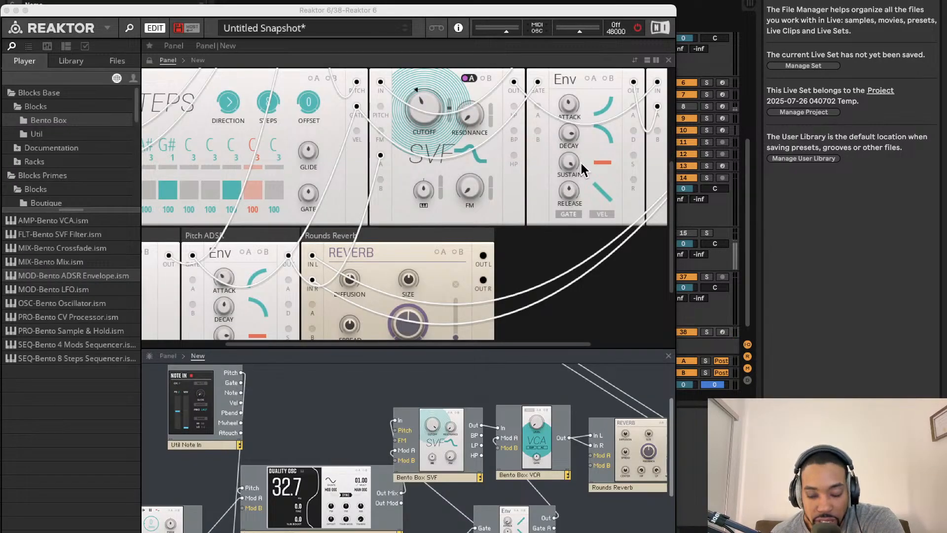
click(635, 30)
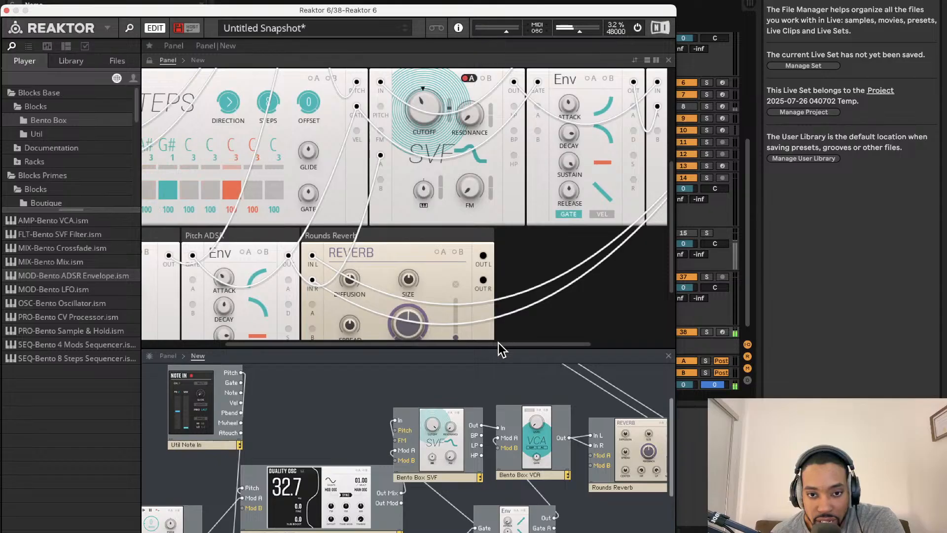
- Enlarge the structure view below the panel and turn off Reaktor's audio engine
drag(496, 348, 514, 268)
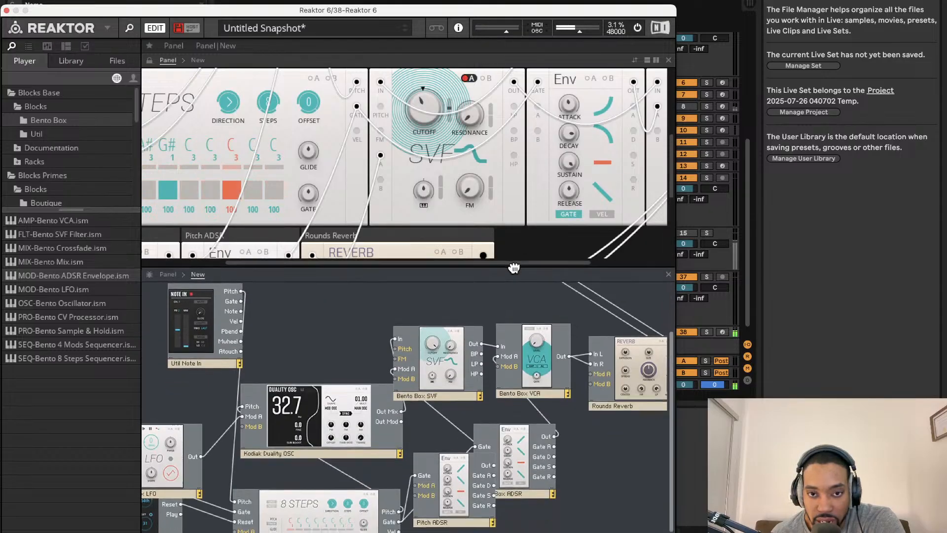
click(642, 28)
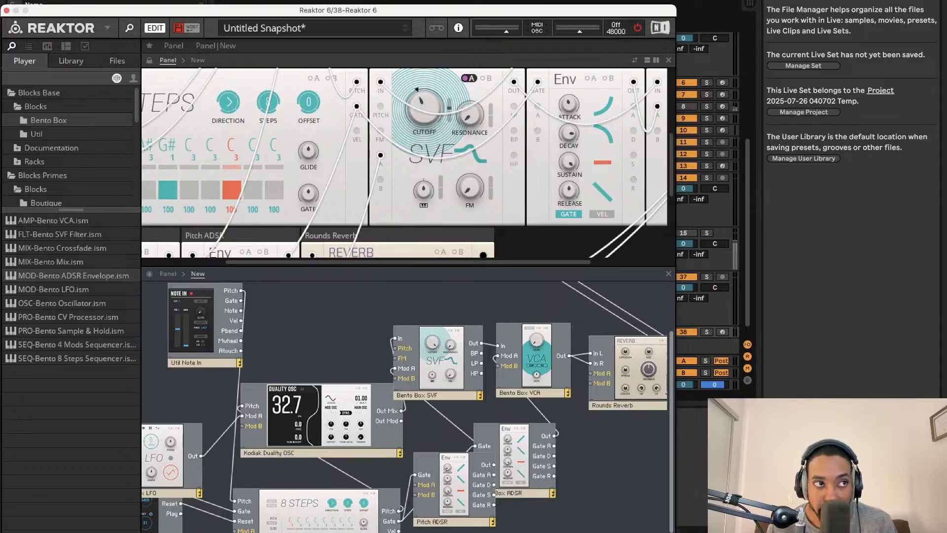
- Reposition the Reaktor window over Live's arrangement and turn its audio engine on
drag(402, 14, 528, 1)
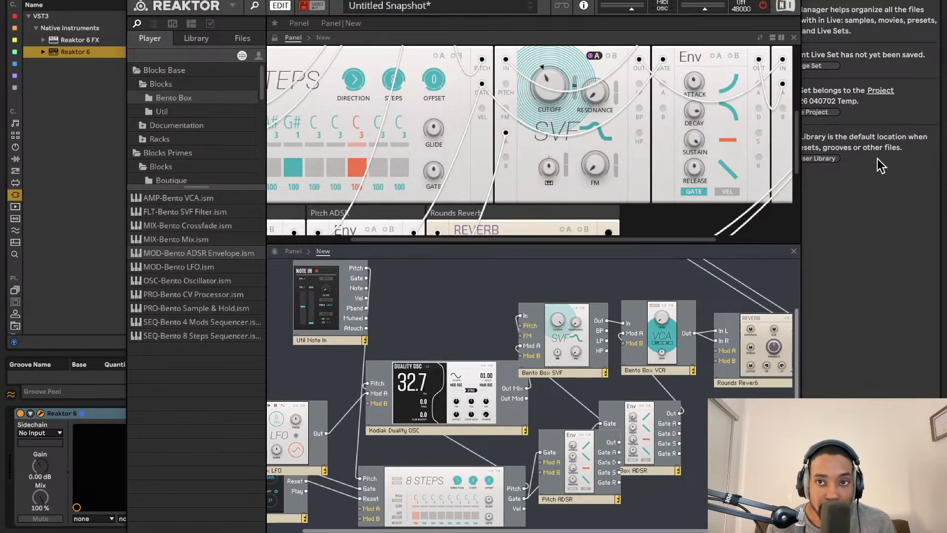
click(762, 6)
drag(590, 1, 546, 0)
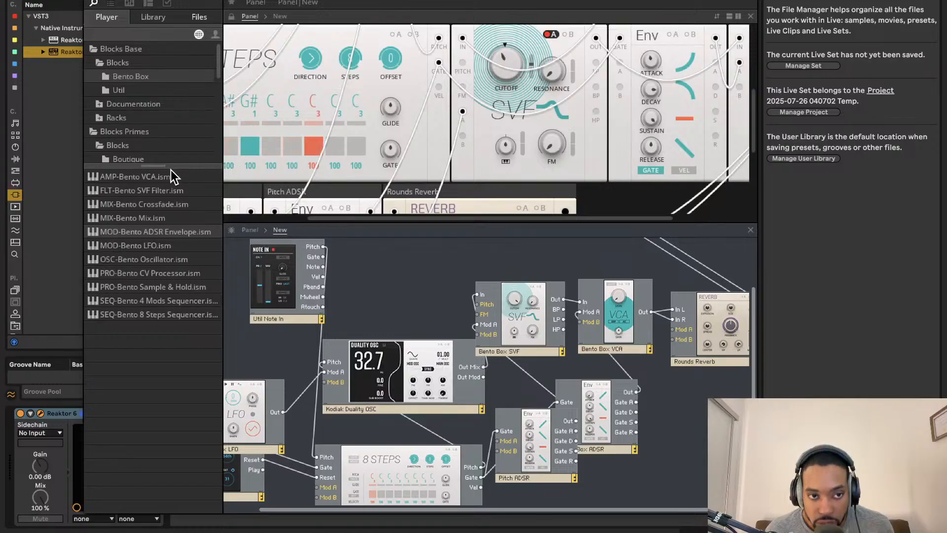
click(151, 17)
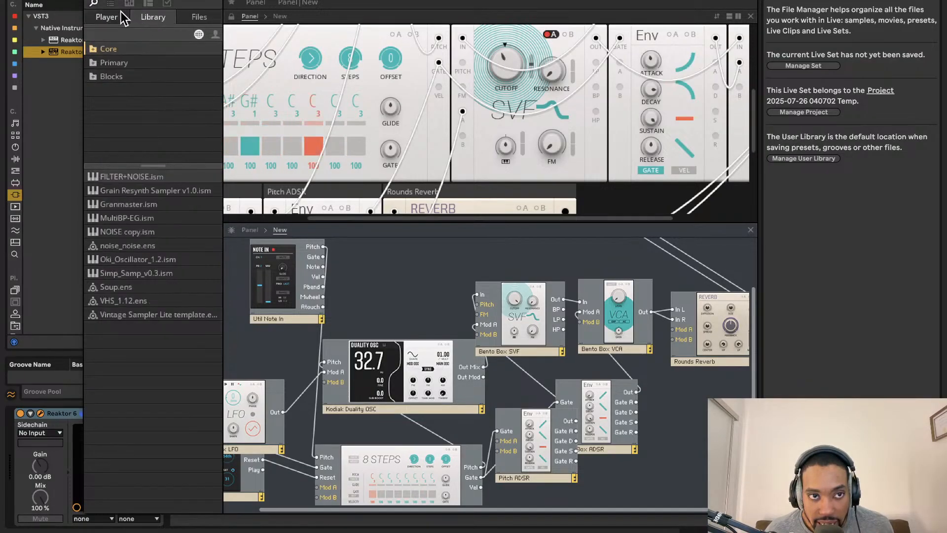
click(109, 17)
click(110, 4)
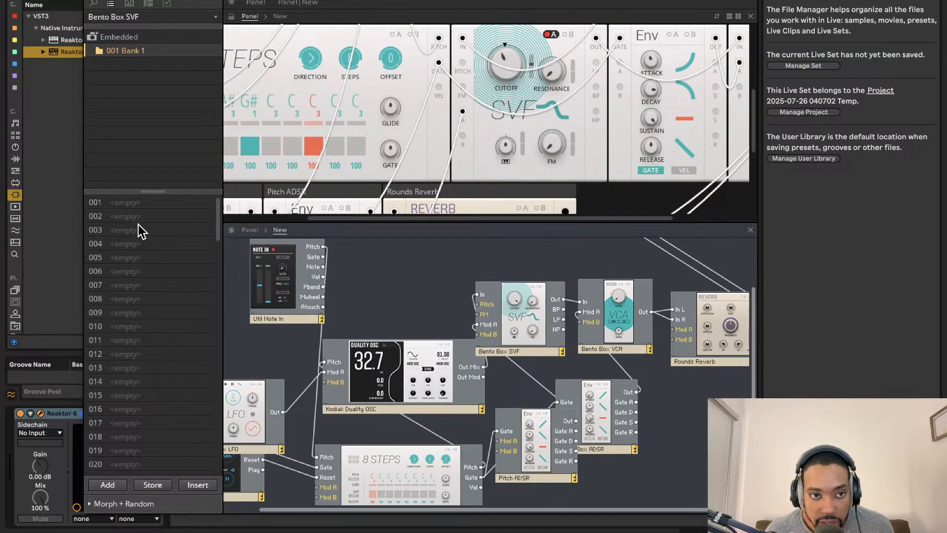
scroll(138, 209, down, 3)
scroll(138, 211, up, 3)
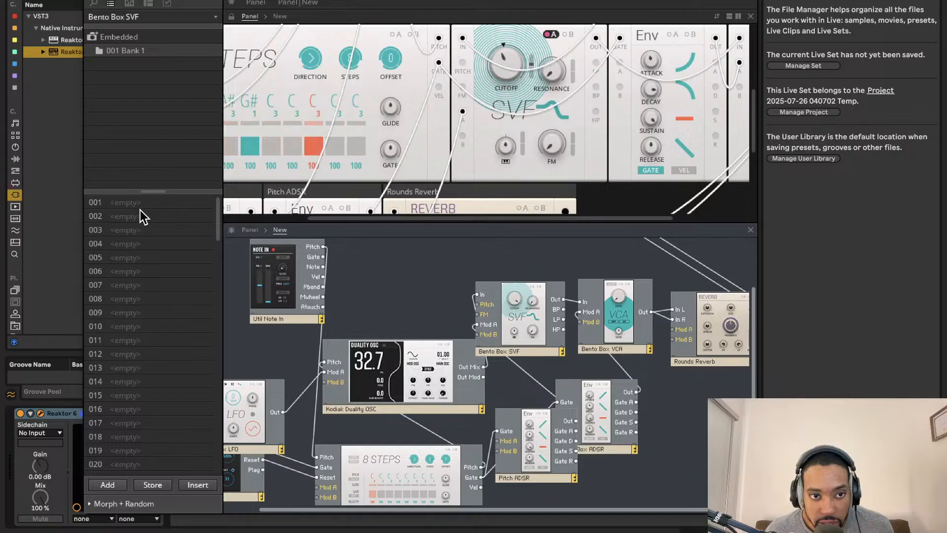
- Save the ensemble as a new version named Cinamatic TrapLS2 in the Racks folder
click(197, 4)
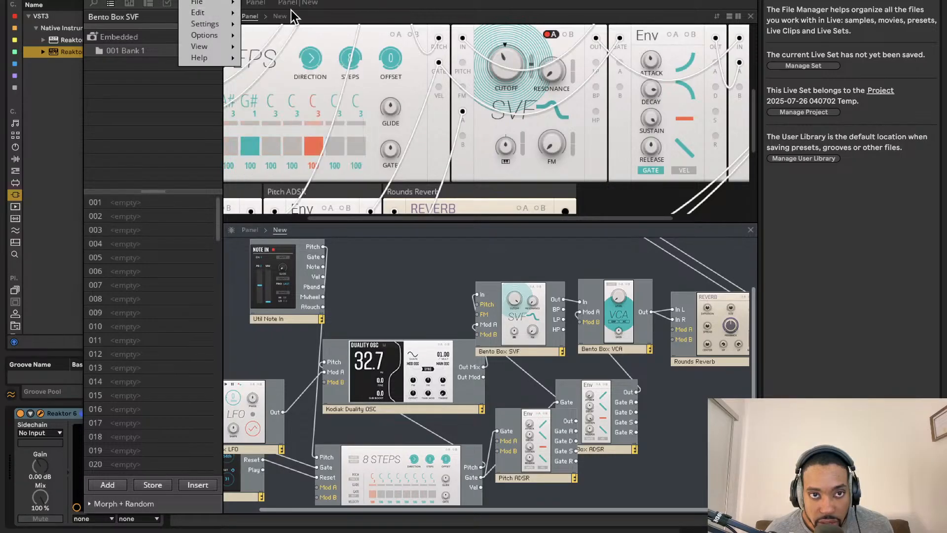
mouse_move(220, 4)
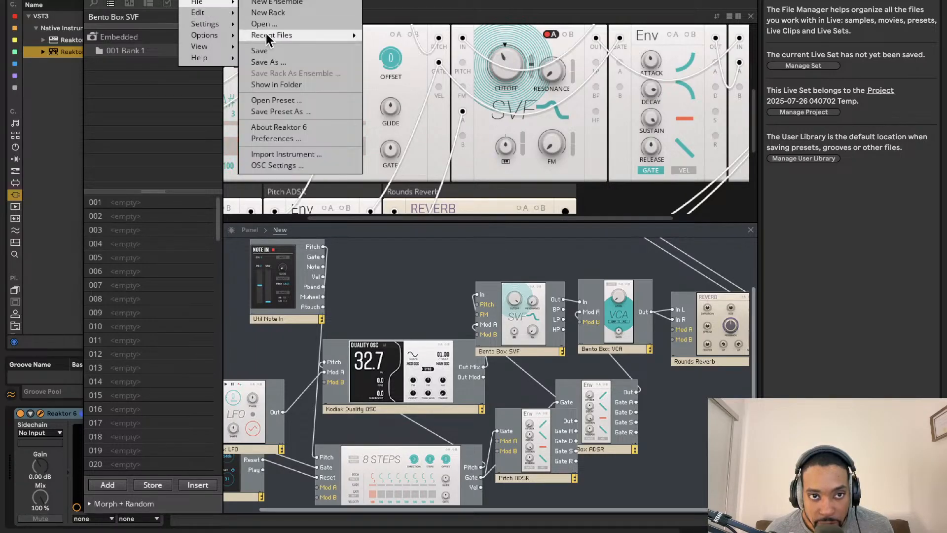
click(268, 62)
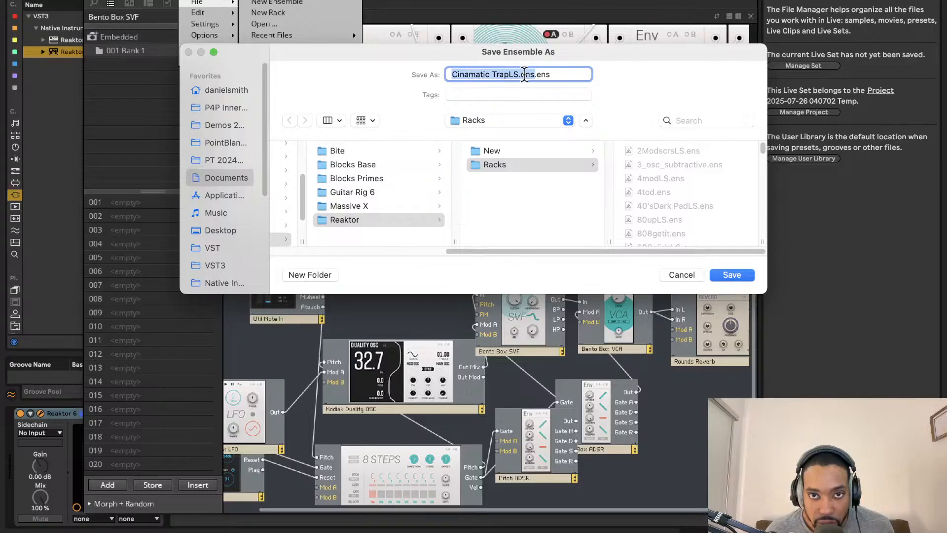
click(527, 74)
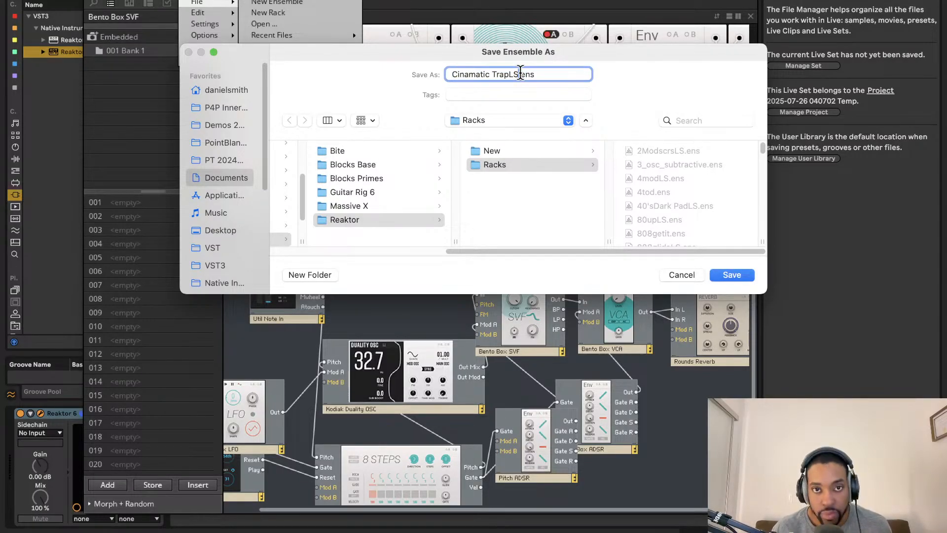
click(732, 275)
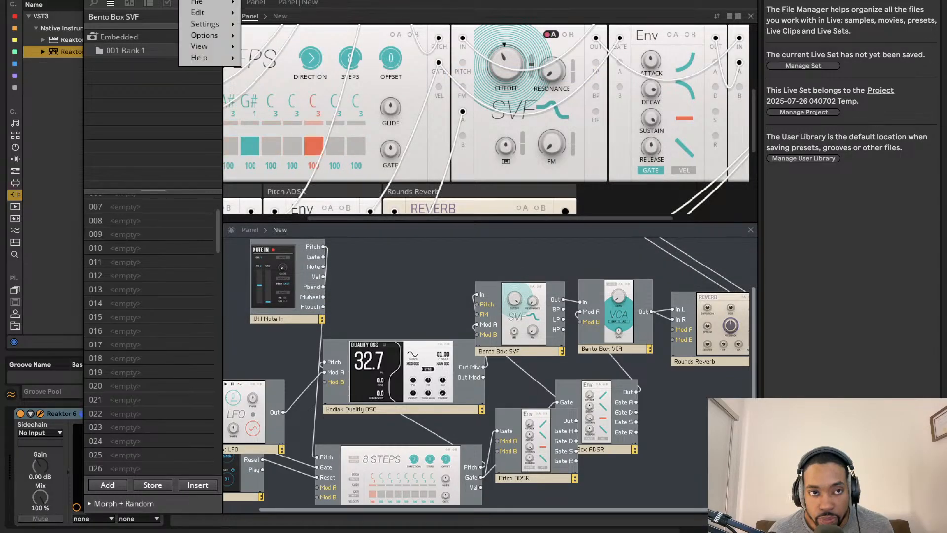
- Reopen the saved Cinamatic TrapLS2 ensemble from Reaktor's recent files
mouse_move(207, 2)
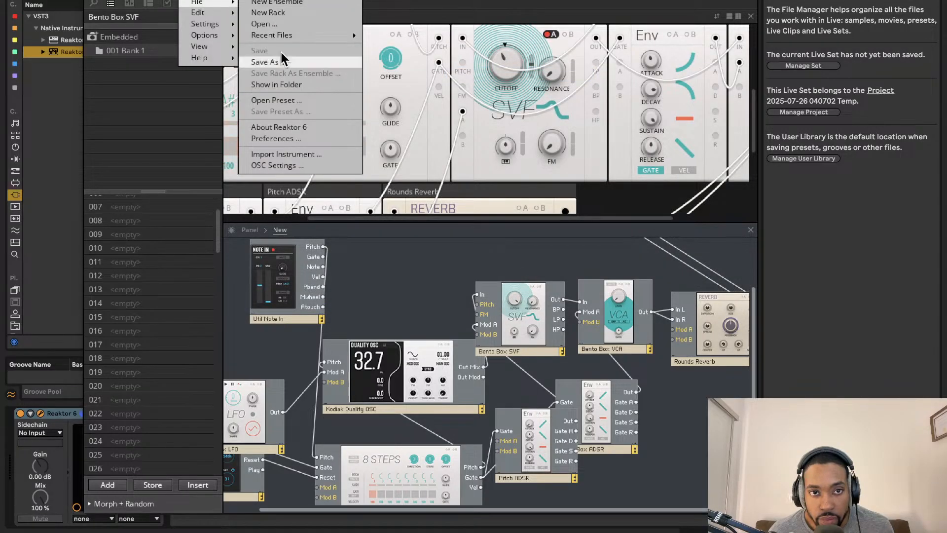
click(412, 84)
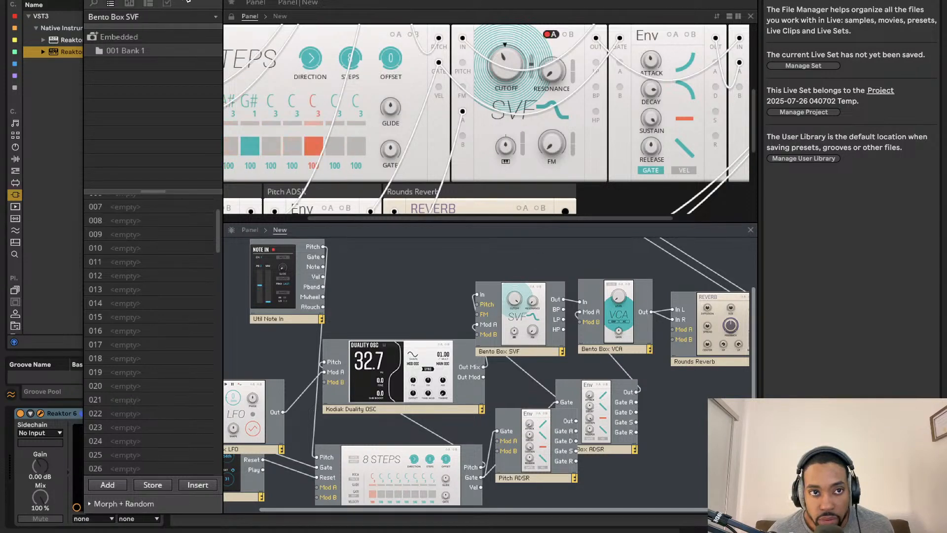
click(188, 2)
mouse_move(208, 2)
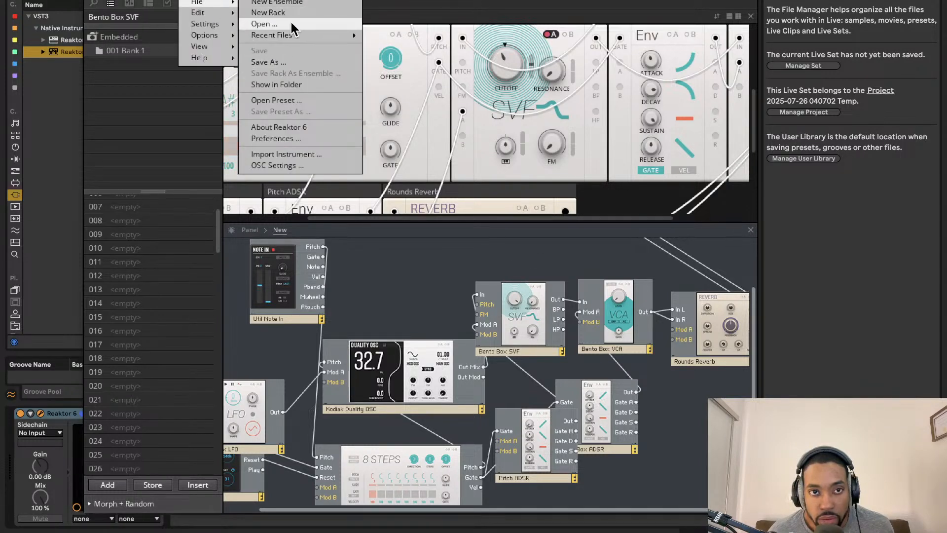
mouse_move(291, 35)
click(408, 47)
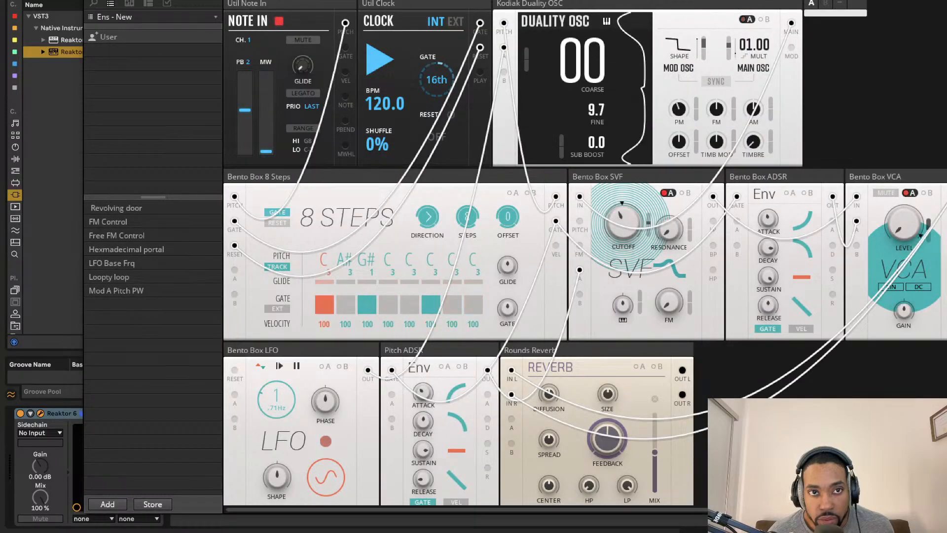
- Open the recent ensemble Cinamatic TrapLS without saving changes to Cinamatic TrapLS2
click(188, 2)
mouse_move(198, 2)
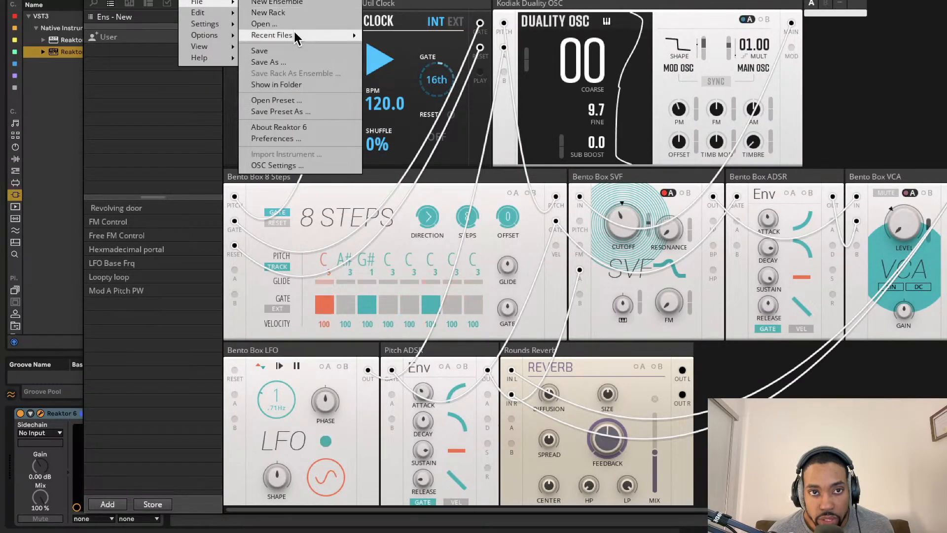
mouse_move(296, 37)
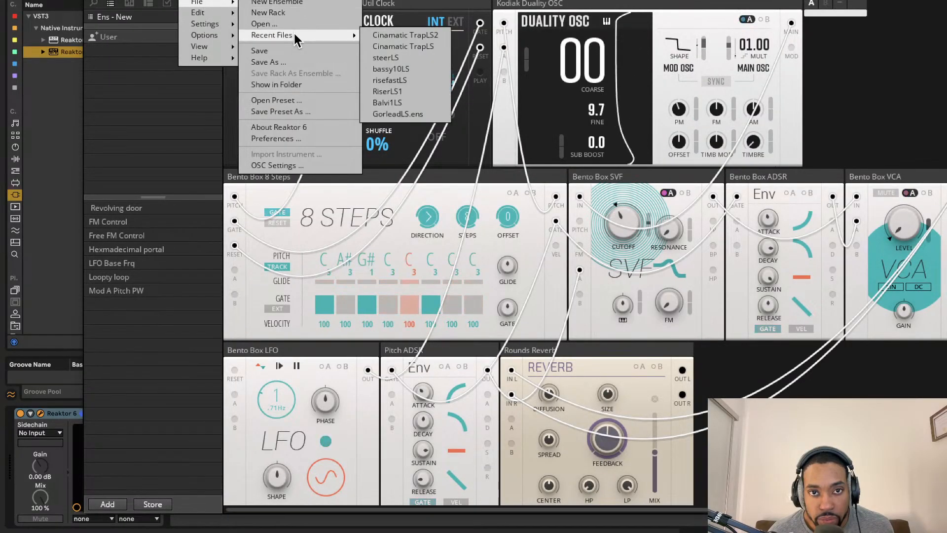
click(413, 46)
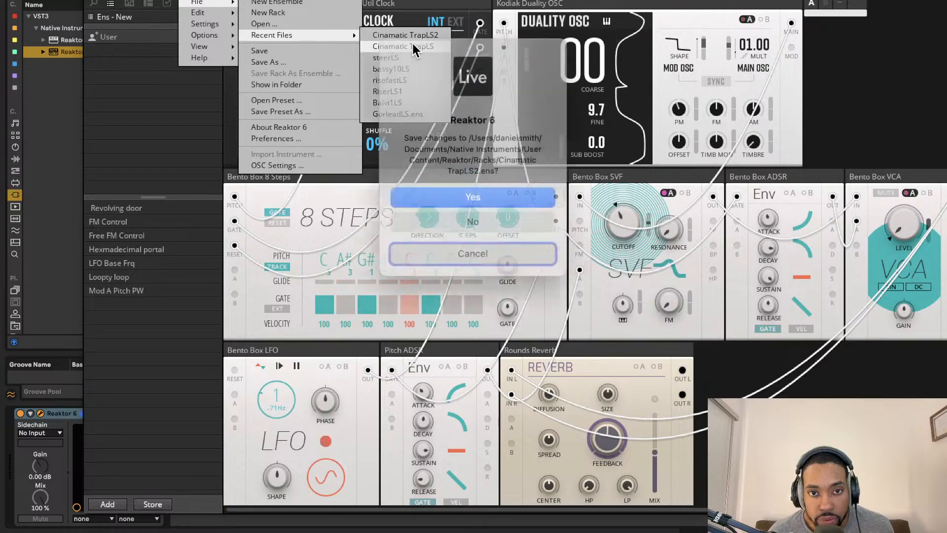
click(502, 216)
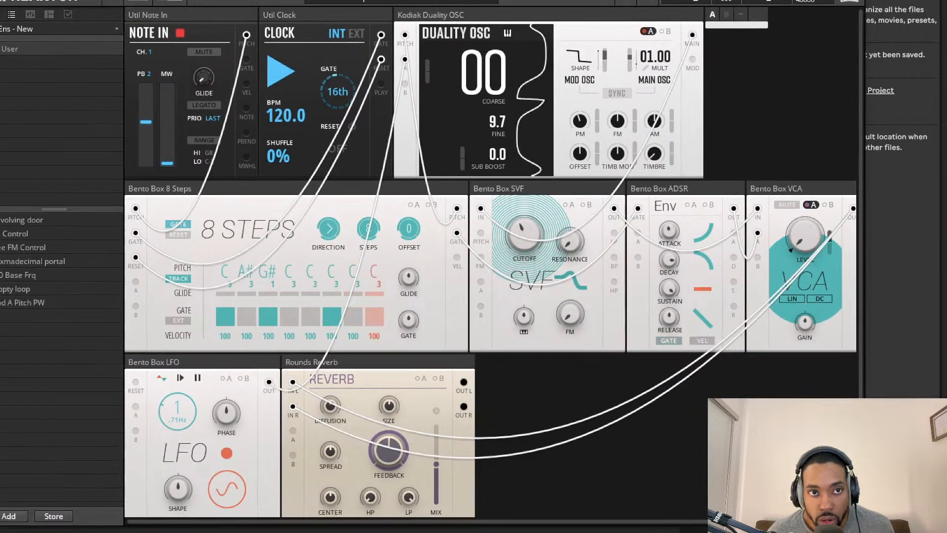
- Hide the Reaktor plug-in window, then unfold and select the Reaktor 6 track in the arrangement
drag(434, 1, 572, 5)
key(ctrl+alt+p)
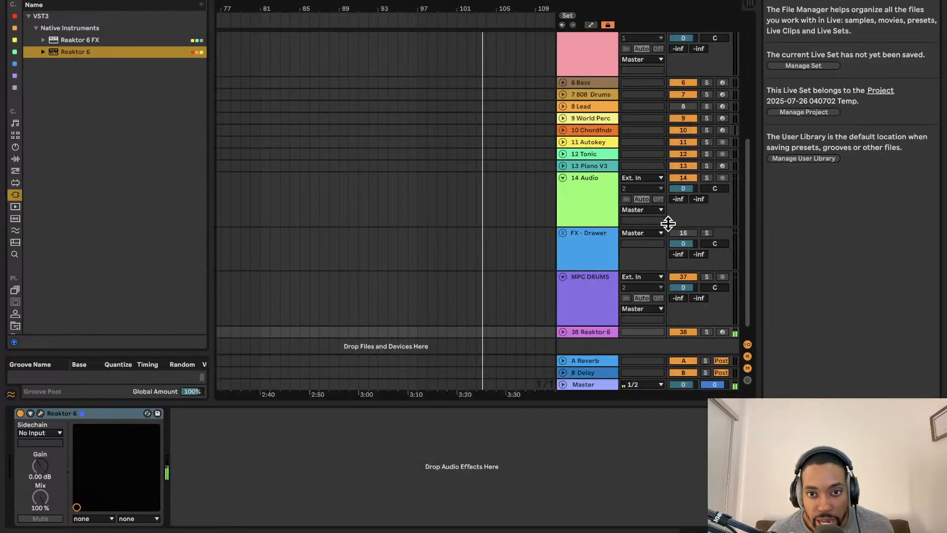
click(465, 249)
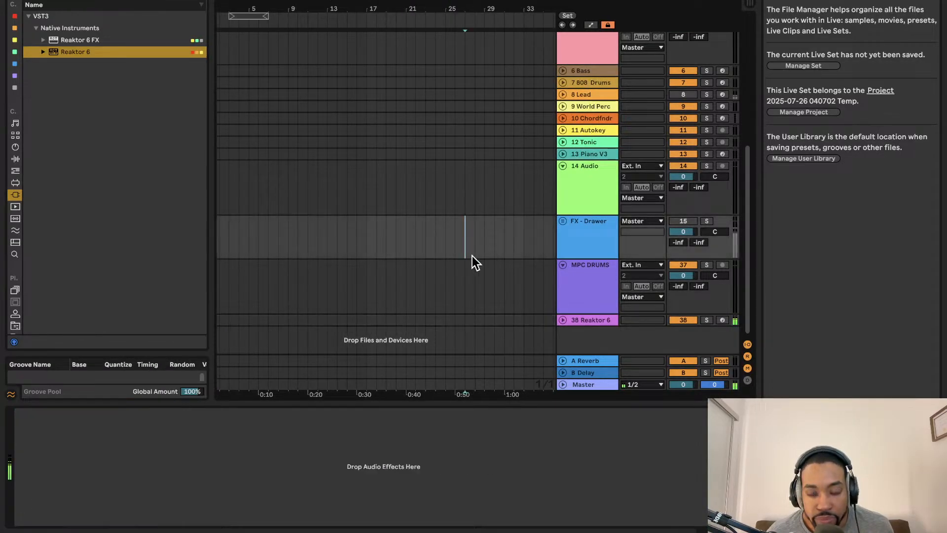
click(563, 320)
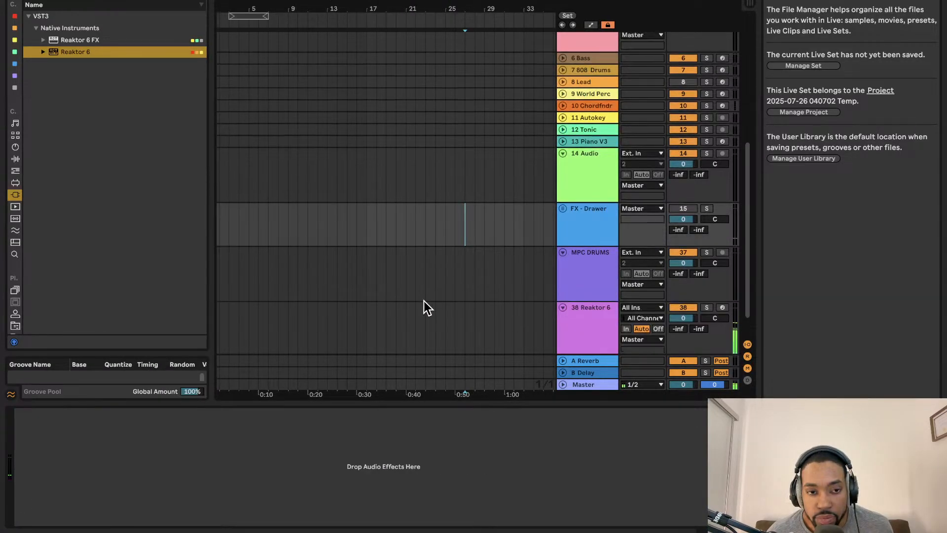
click(582, 328)
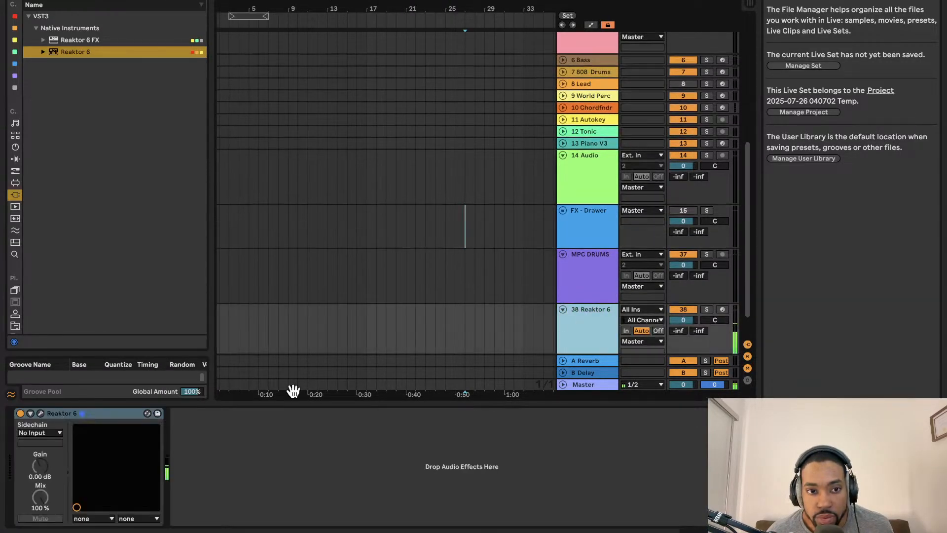
- Show the Reaktor plug-in window again and switch the Util Clock block to external sync
click(41, 413)
scroll(302, 221, right, 1)
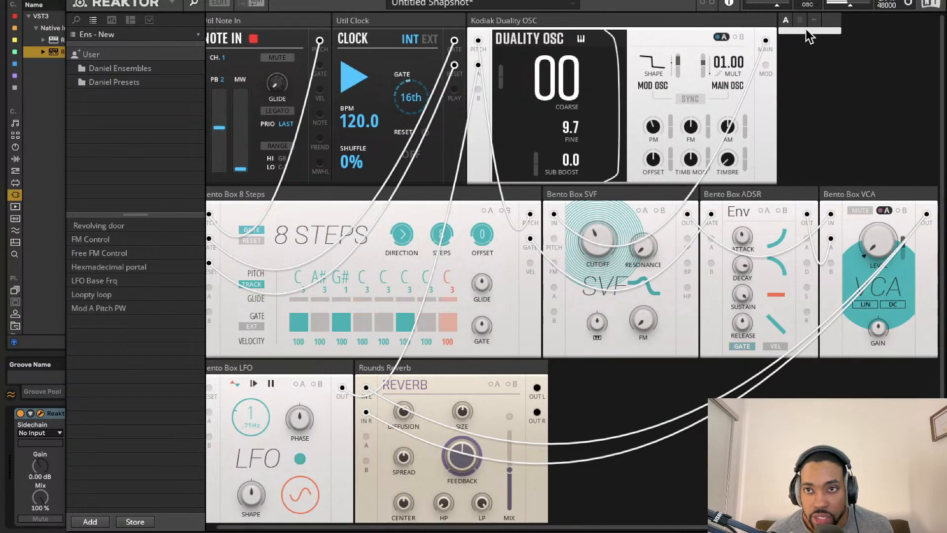
scroll(415, 87, left, 1)
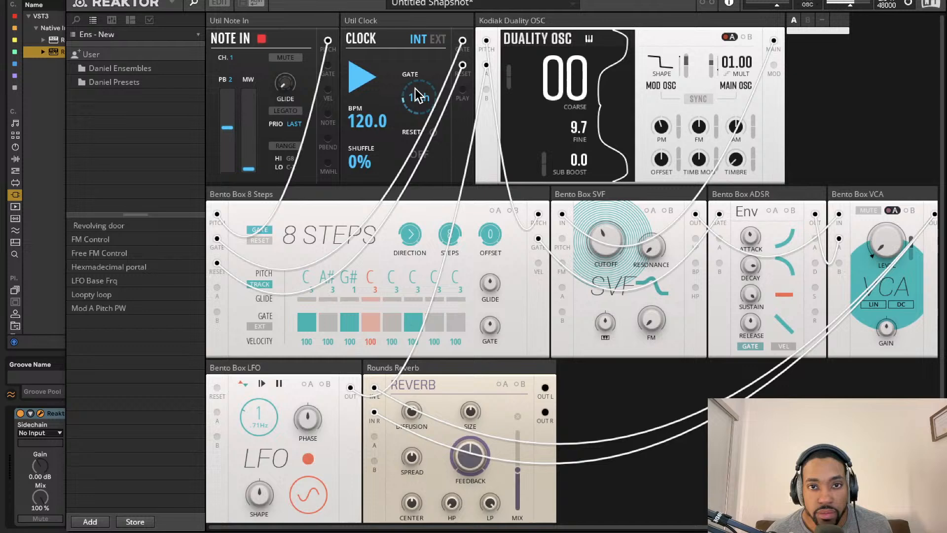
click(437, 40)
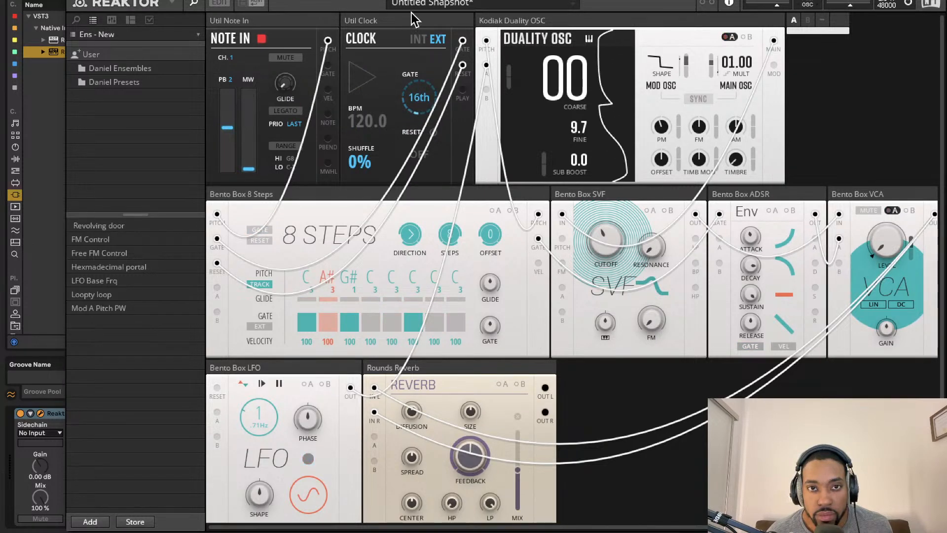
- Move the Reaktor window clear of the arrangement and arm the Reaktor 6 track for recording
drag(443, 0, 443, 106)
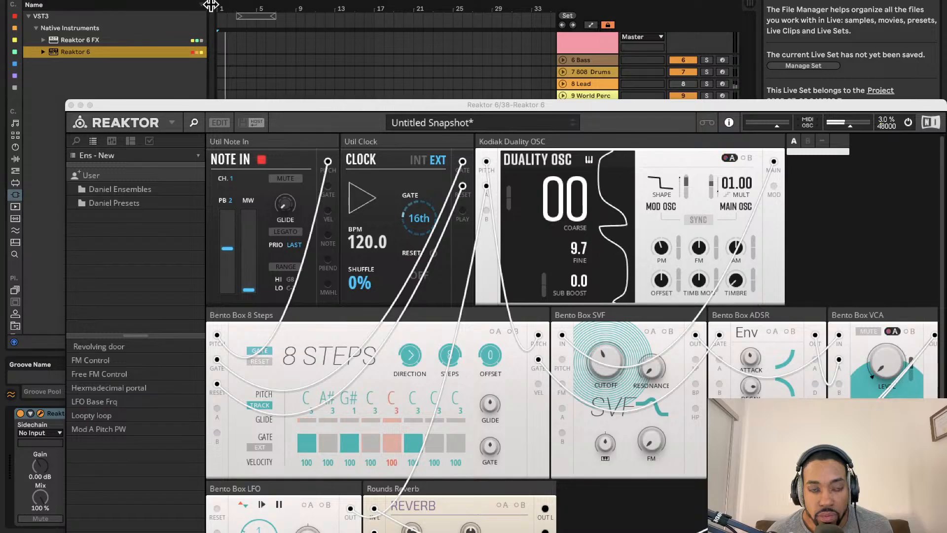
click(197, 0)
drag(289, 104, 239, 442)
scroll(277, 255, down, 2)
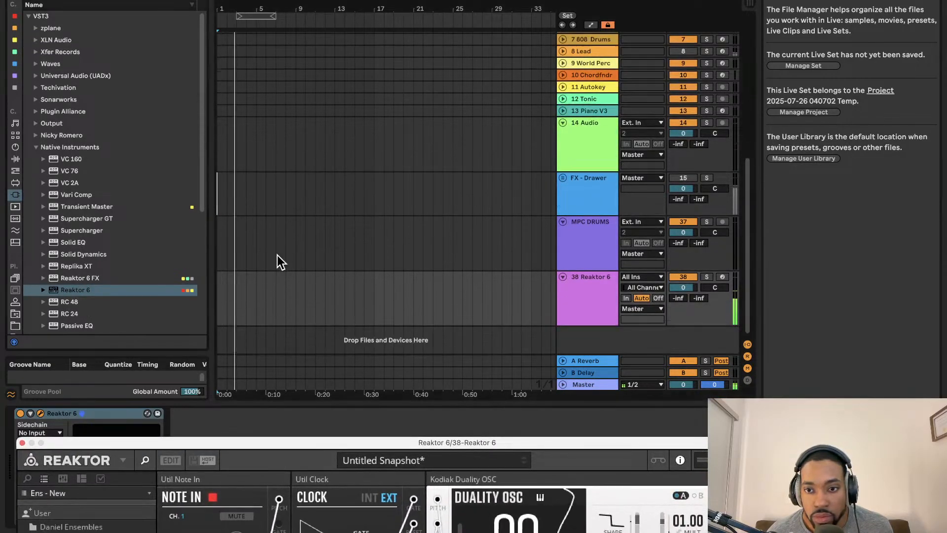
click(722, 277)
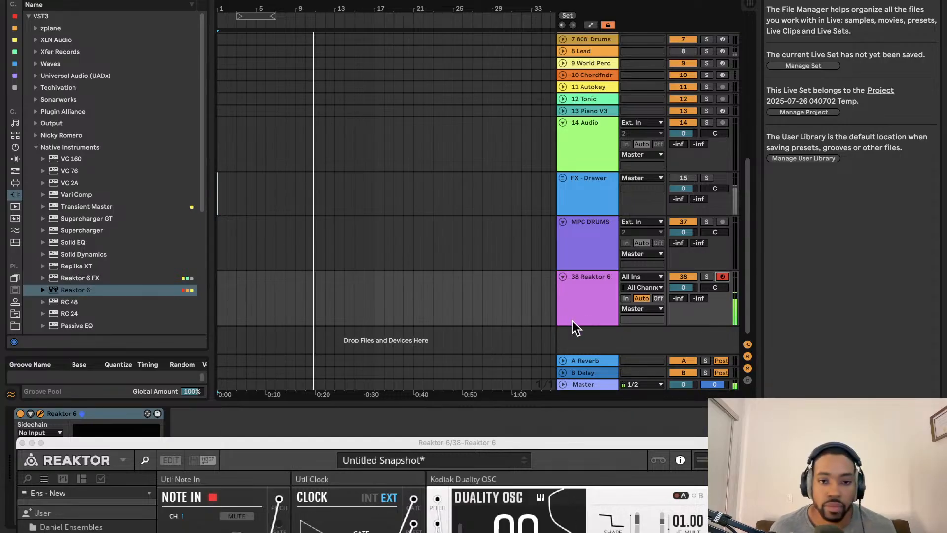
- Reload the recent ensemble Cinamatic TrapLS without saving changes and close the Reaktor window
drag(506, 443, 574, 73)
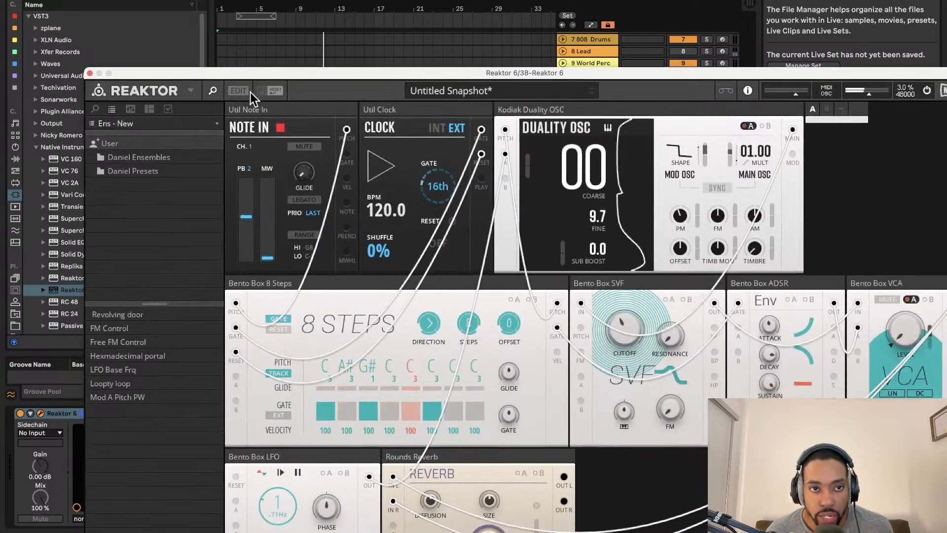
click(190, 91)
mouse_move(203, 109)
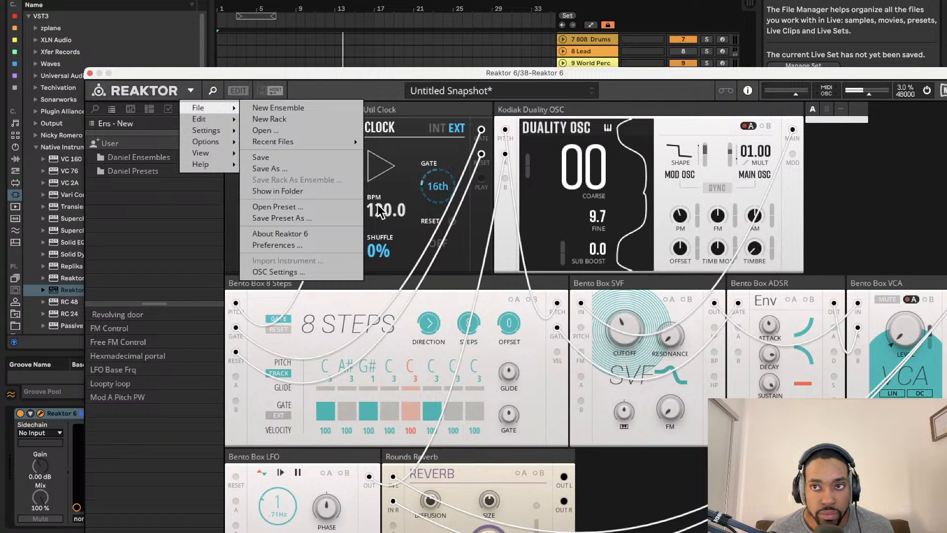
mouse_move(295, 142)
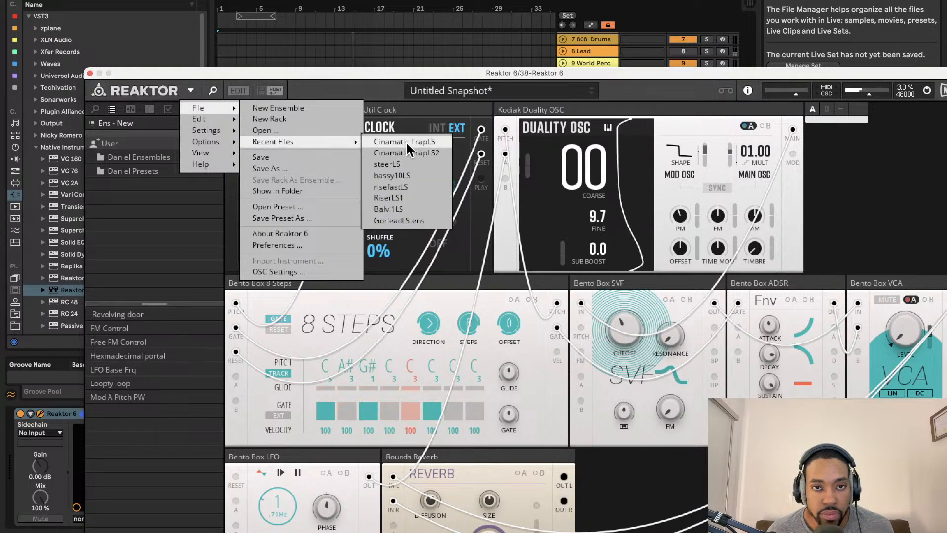
click(407, 143)
click(470, 215)
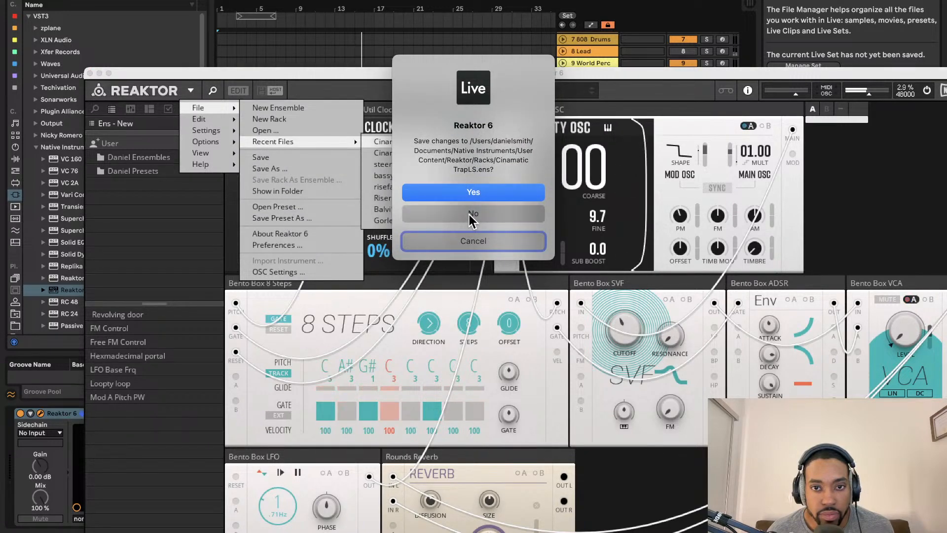
drag(495, 73, 536, 109)
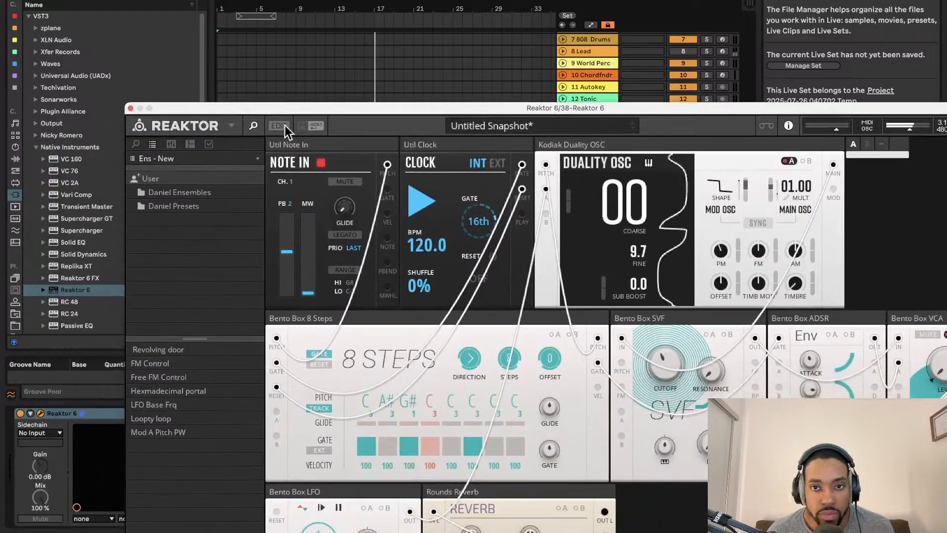
click(131, 108)
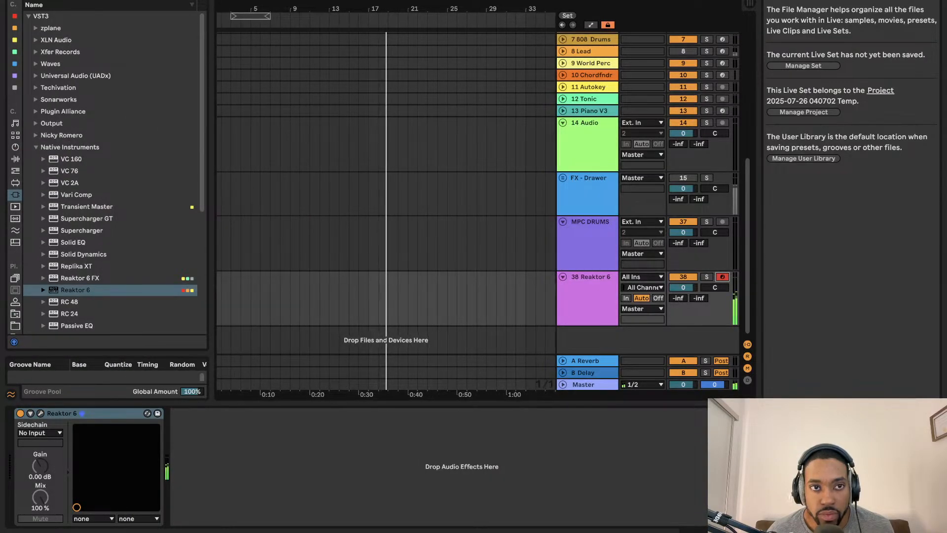
- Try recording a short clip on the Reaktor 6 track, stop, and remove the clip
key(F9)
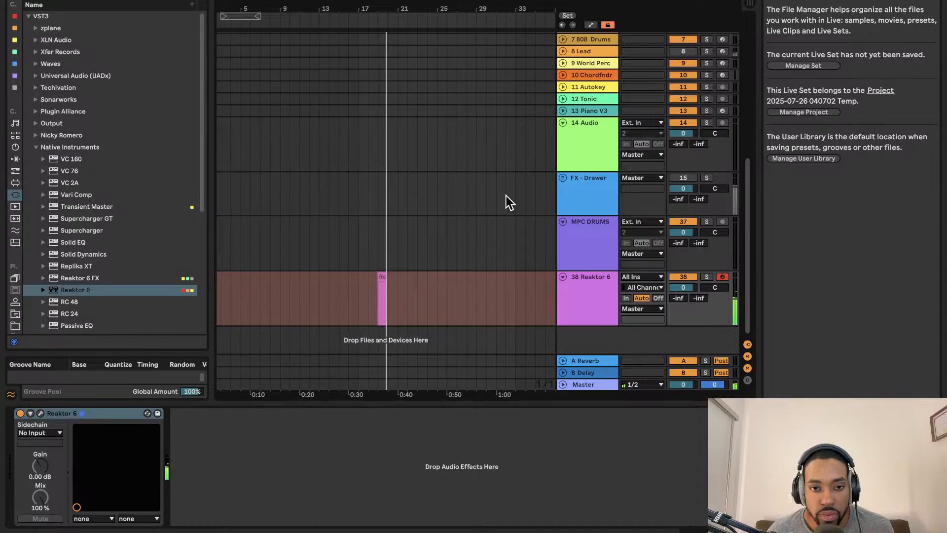
key(space)
click(382, 286)
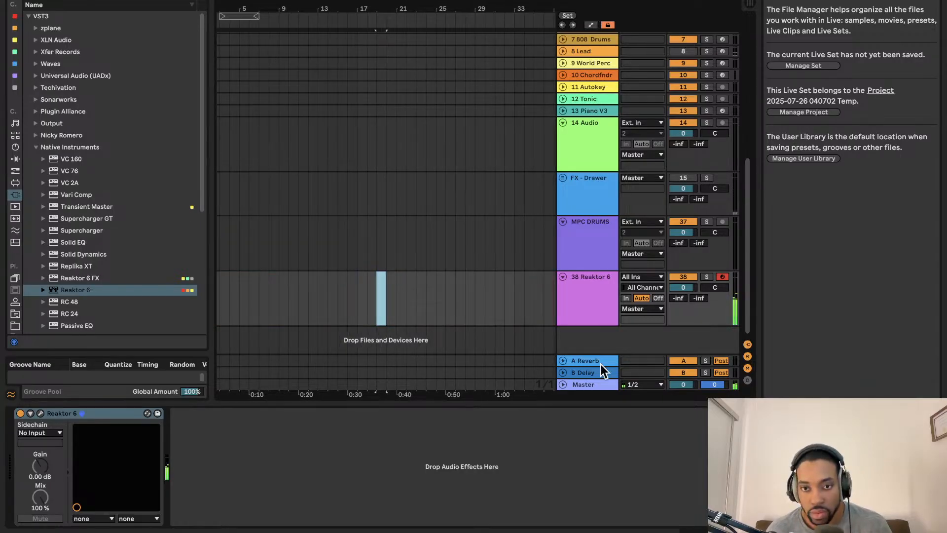
- Insert a new audio track below the Reaktor 6 track
click(605, 346)
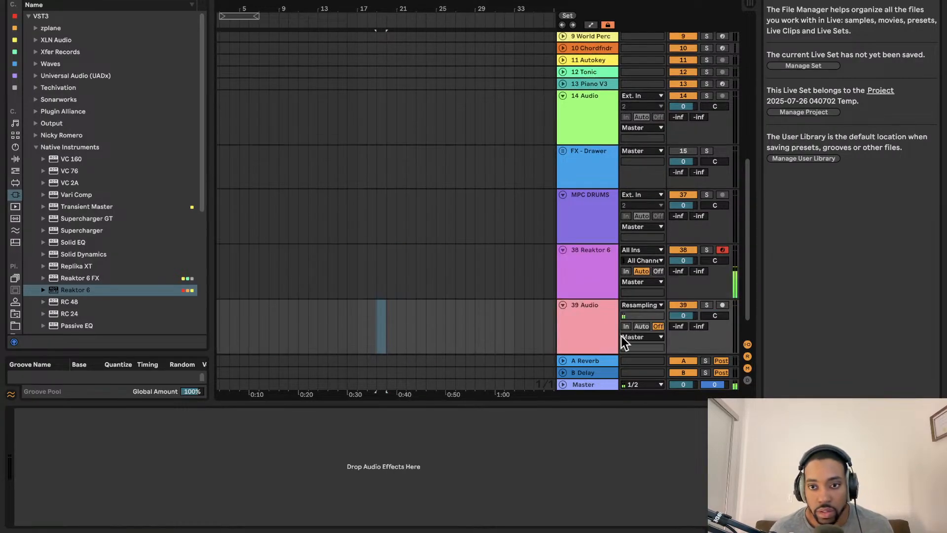
- Arm the 39 Audio track for recording and place its insert marker near bar 25
click(722, 305)
click(436, 316)
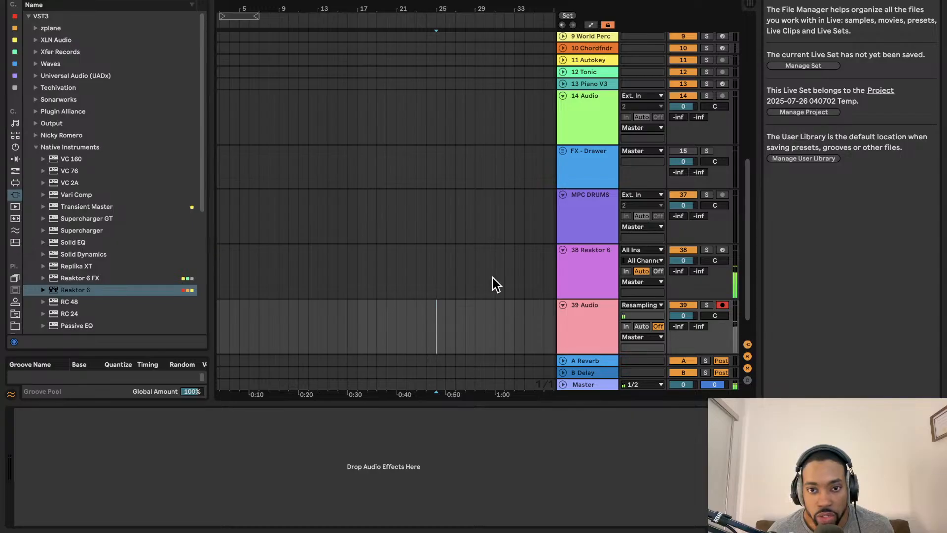
click(581, 269)
click(40, 413)
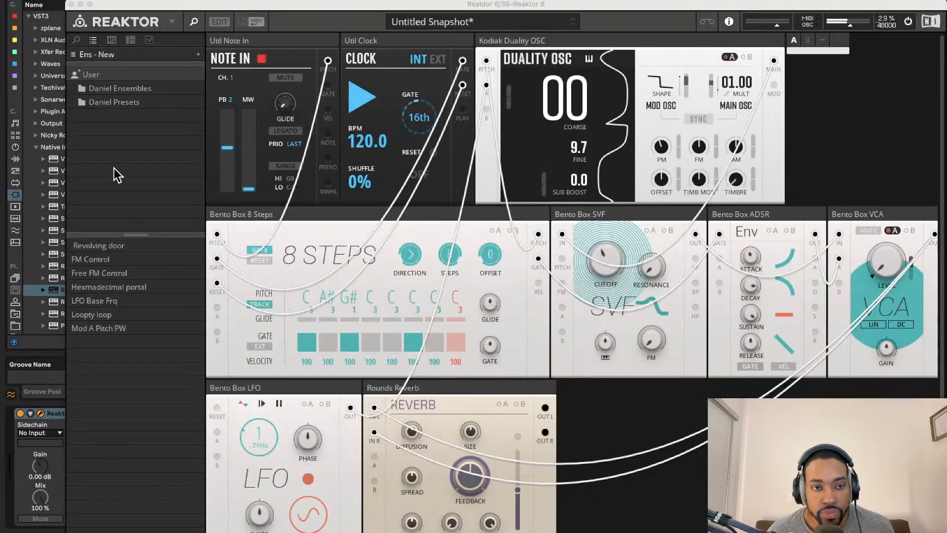
click(171, 21)
mouse_move(207, 42)
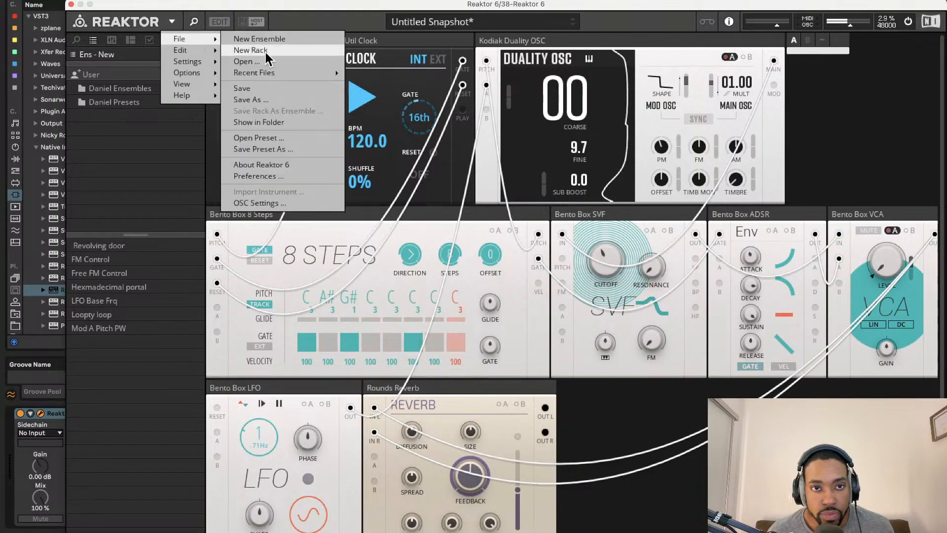
mouse_move(266, 73)
click(390, 74)
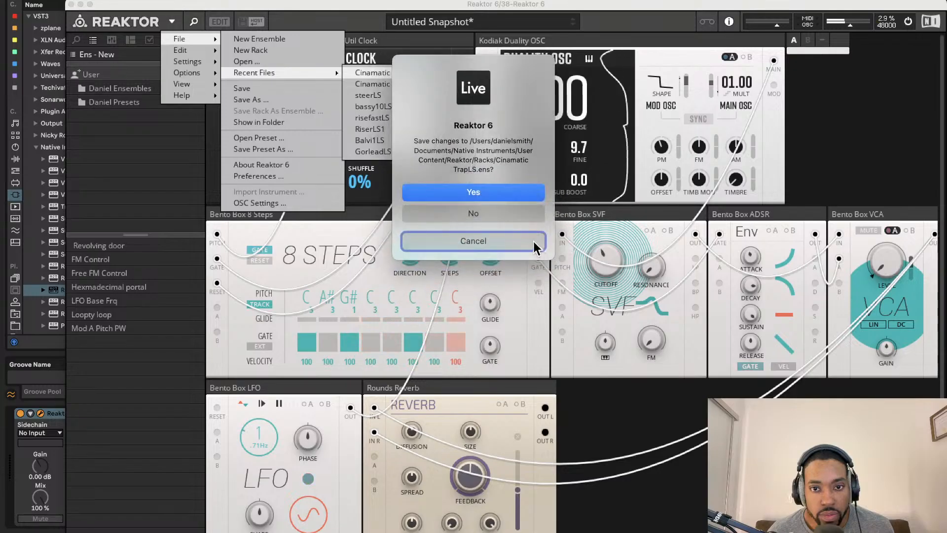
click(527, 241)
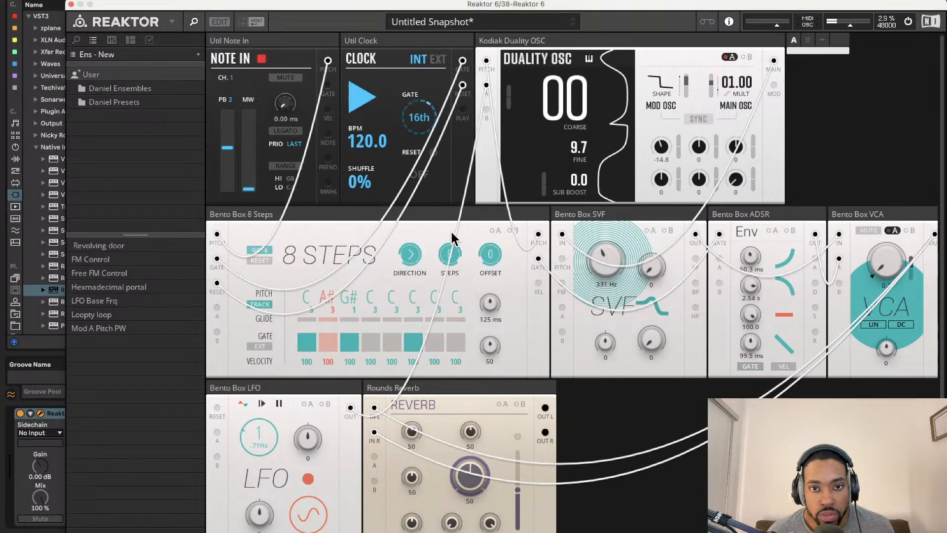
click(71, 4)
- Place the insert marker near bar 25 on the 39 Audio track and set the track's monitoring to Auto
scroll(433, 271, down, 2)
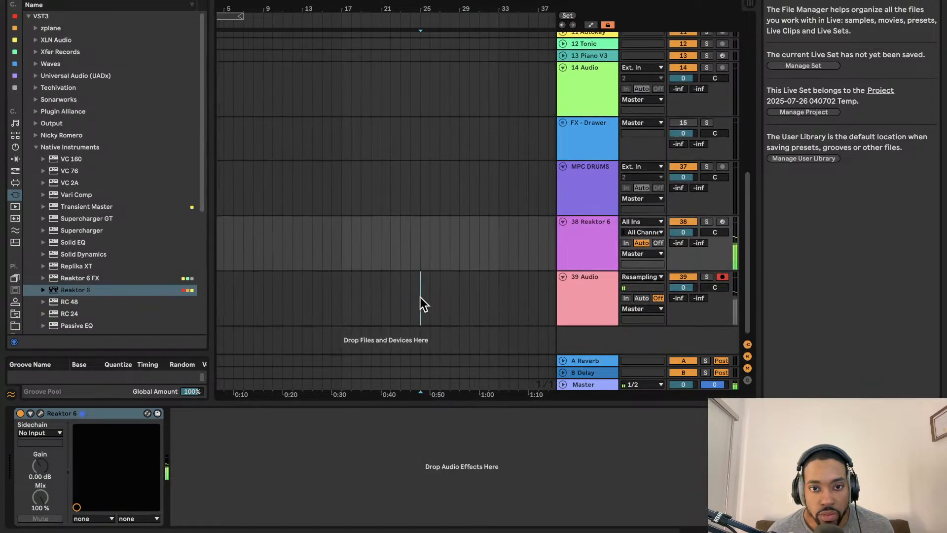
drag(420, 298, 473, 294)
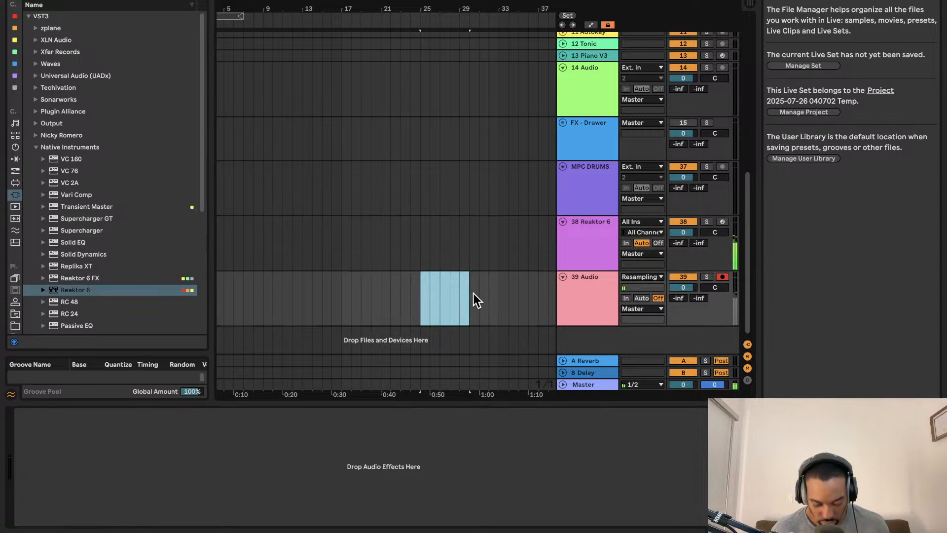
click(427, 234)
drag(425, 233, 470, 238)
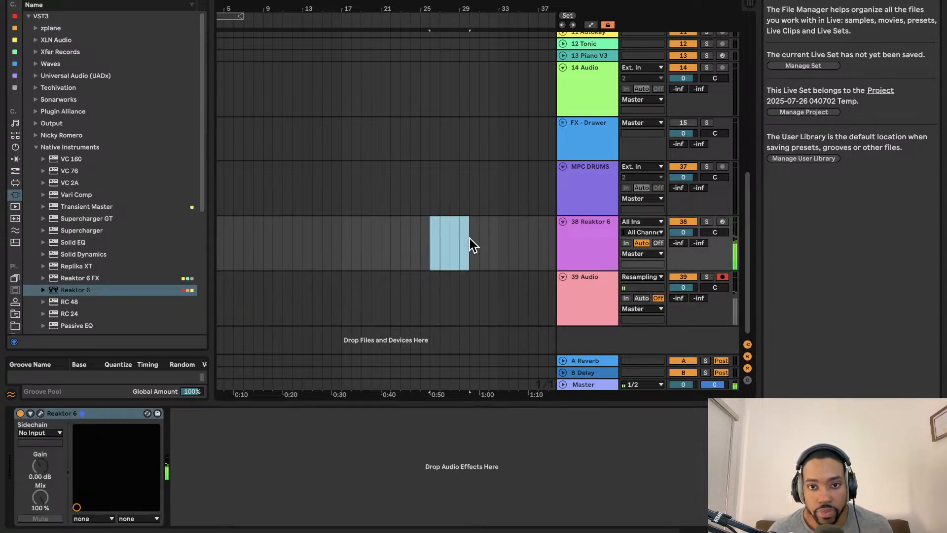
click(421, 307)
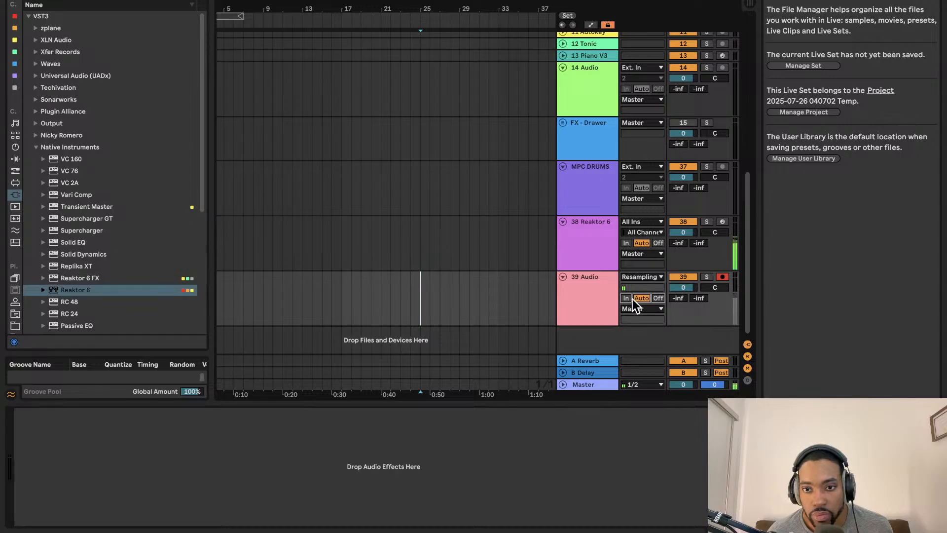
- Look through the MIDI input sources offered for the 38 Reaktor 6 track, keeping All Ins and the 39 Audio track armed
click(653, 223)
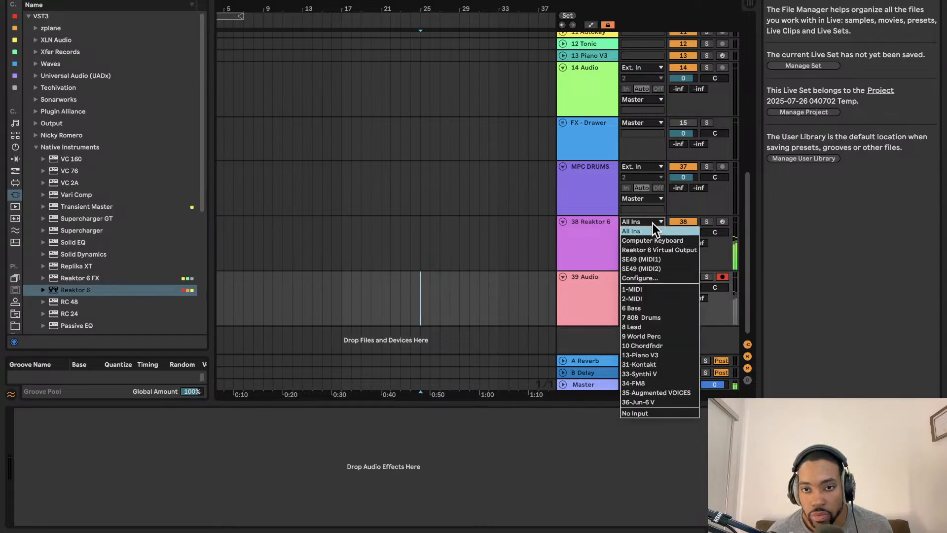
click(631, 231)
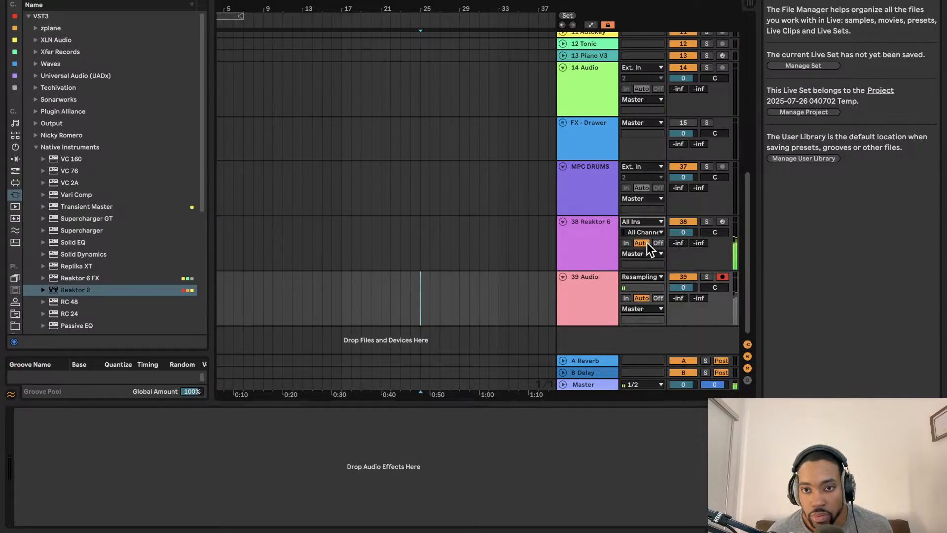
click(652, 223)
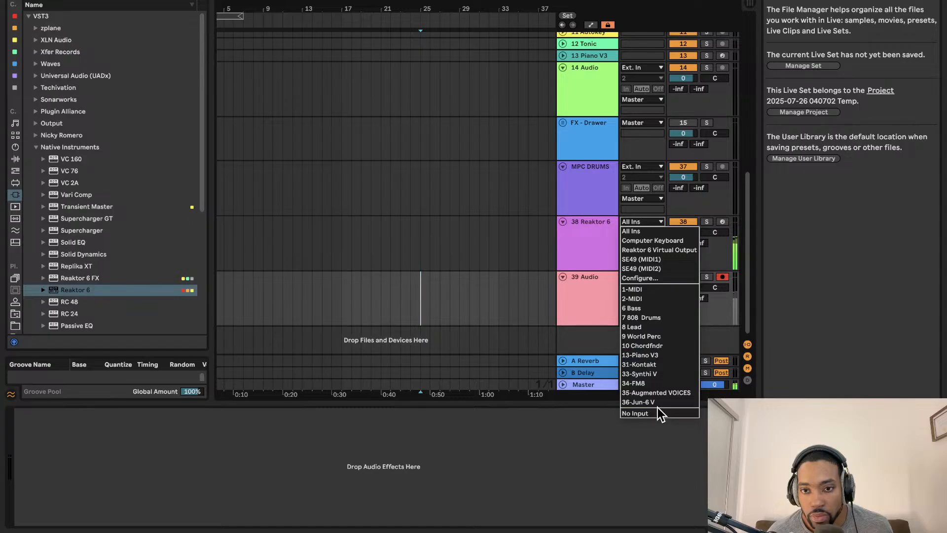
click(606, 231)
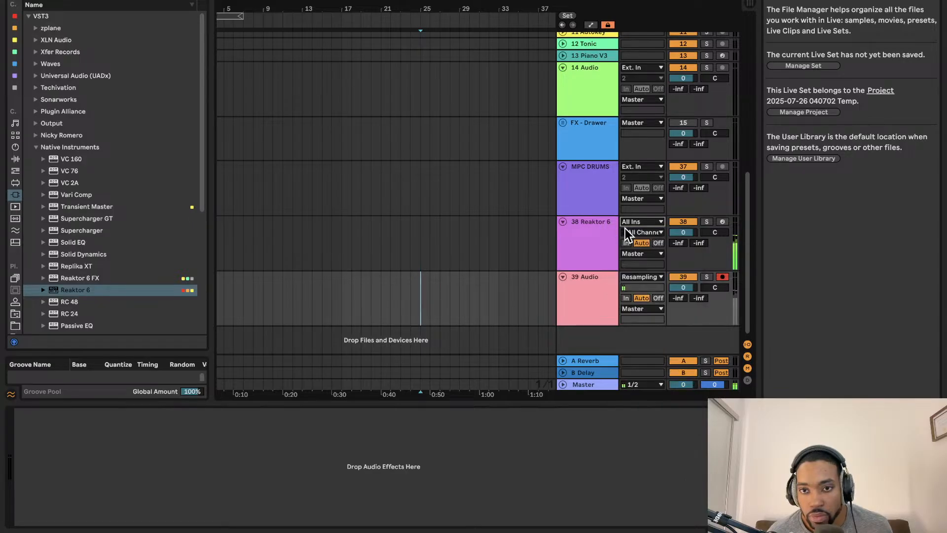
click(722, 222)
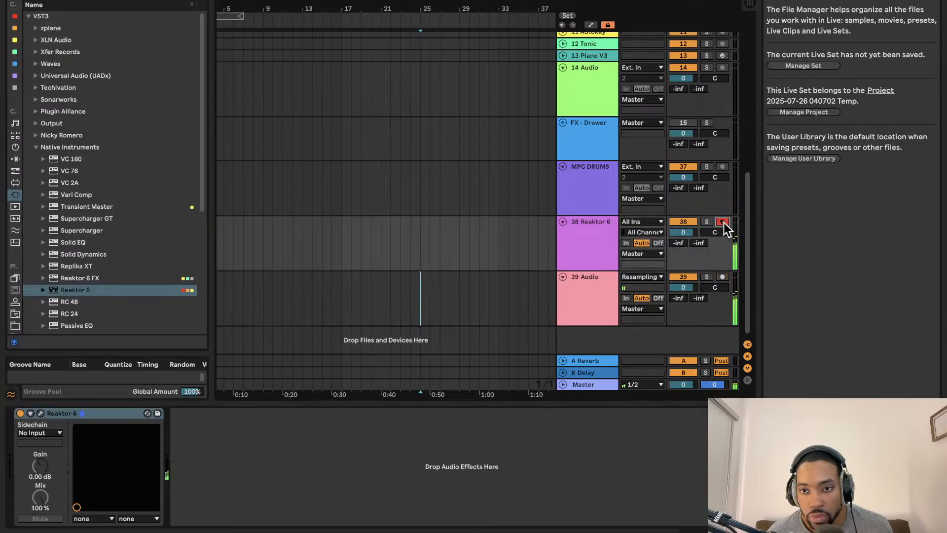
click(722, 276)
click(643, 223)
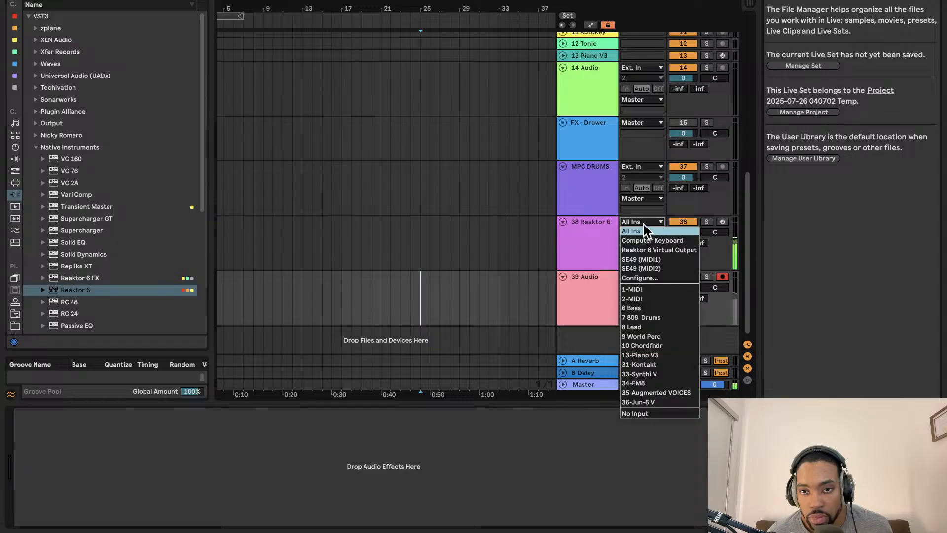
click(644, 222)
click(636, 222)
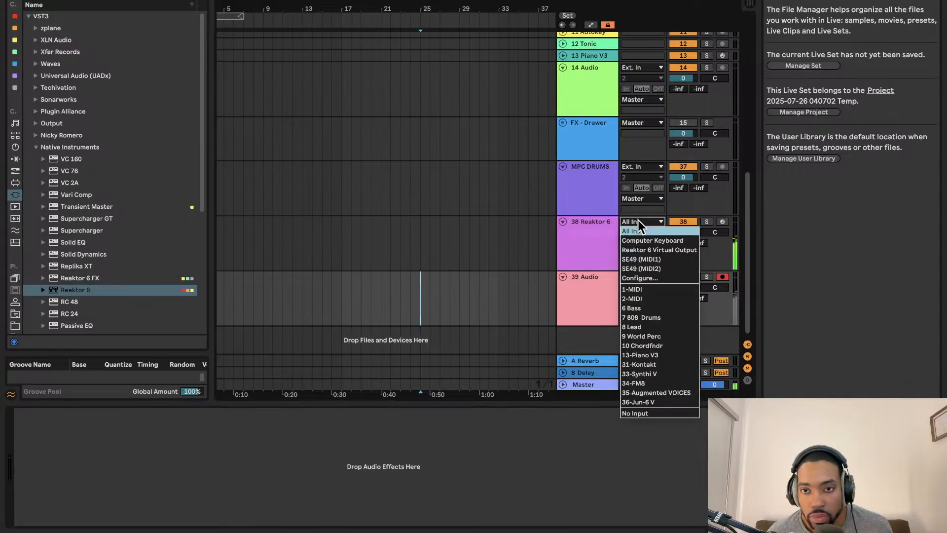
click(617, 232)
- Move the Reaktor 6 device from track 38 onto a new track of its own below 39 Audio
click(597, 260)
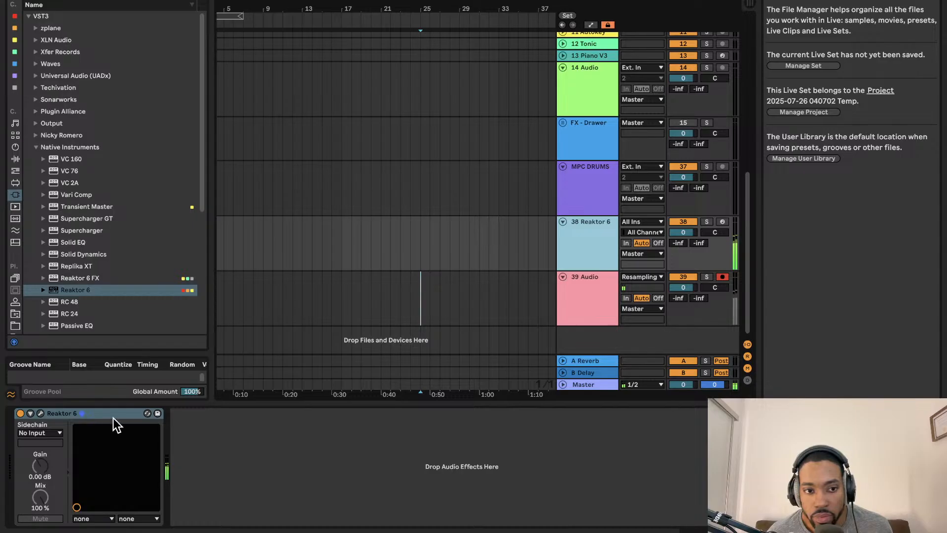
drag(116, 419, 649, 344)
scroll(649, 344, up, 1)
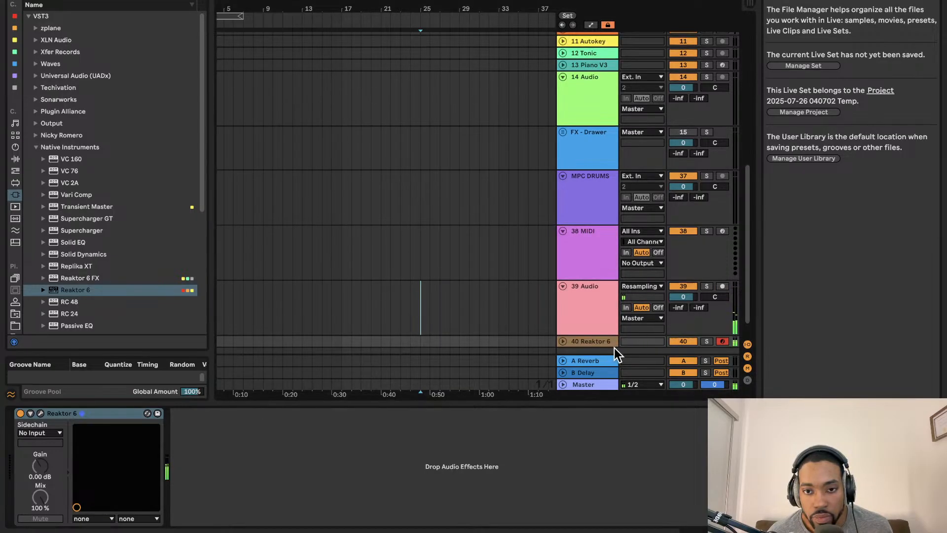
- Deactivate the MPC DRUMS track and unfold the new Reaktor 6 track
click(681, 176)
scroll(657, 228, down, 2)
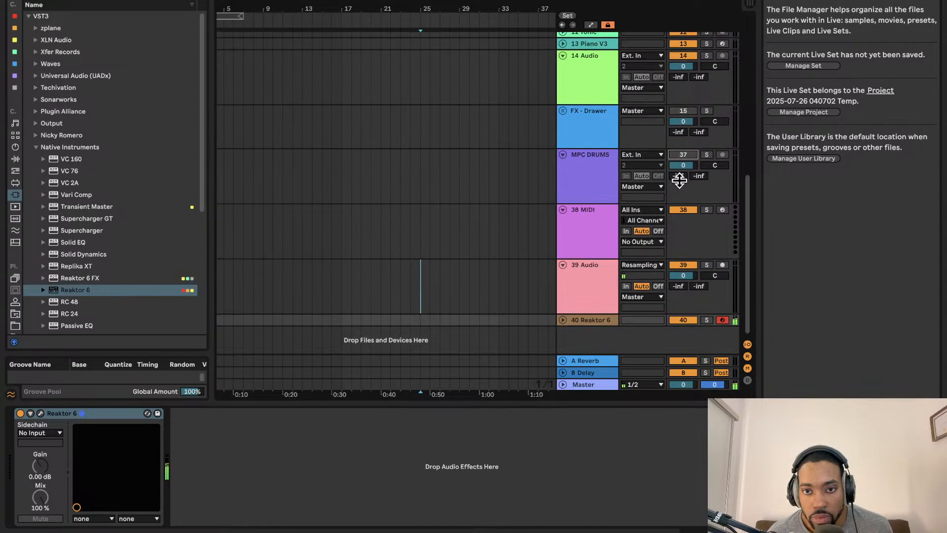
click(563, 320)
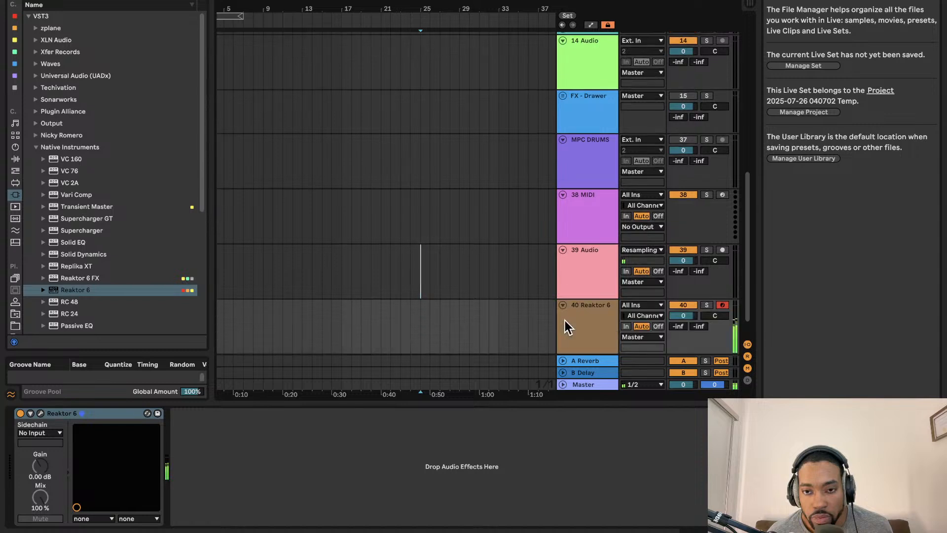
- Examine the MIDI input sources of the 40 Reaktor 6 track and the MIDI port preferences
scroll(592, 319, down, 4)
click(644, 278)
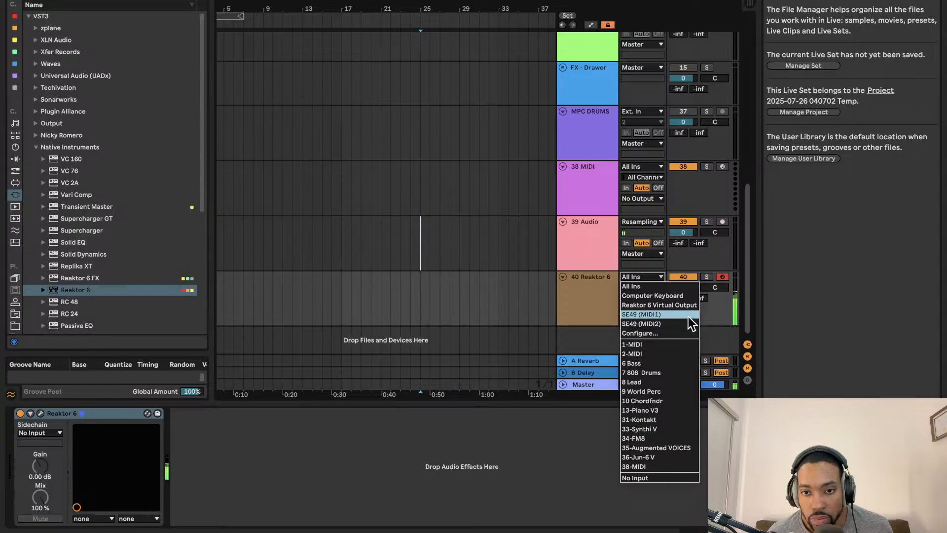
click(683, 333)
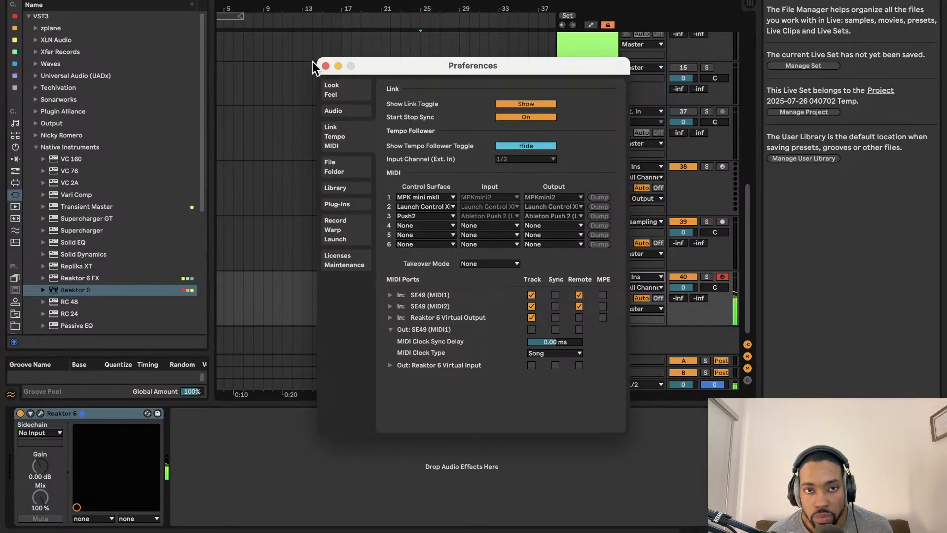
click(326, 66)
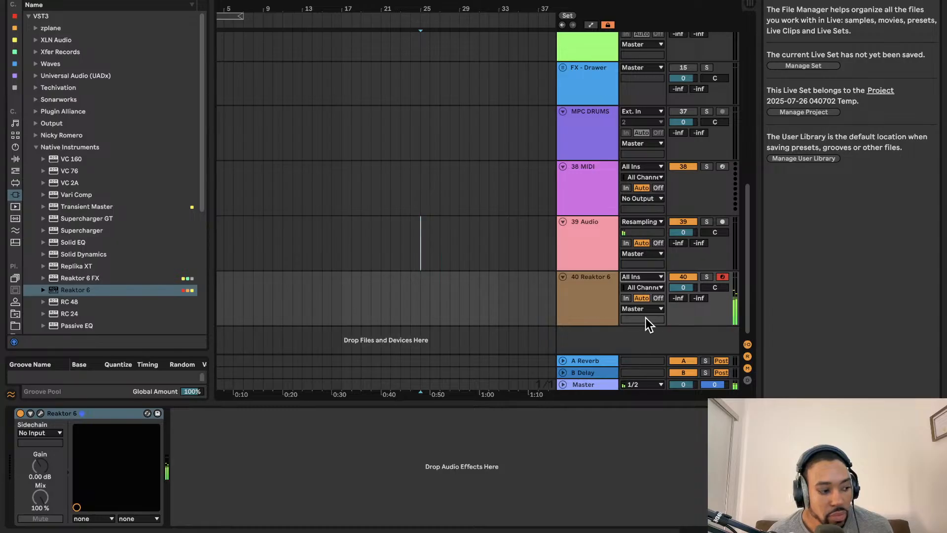
click(650, 279)
click(647, 280)
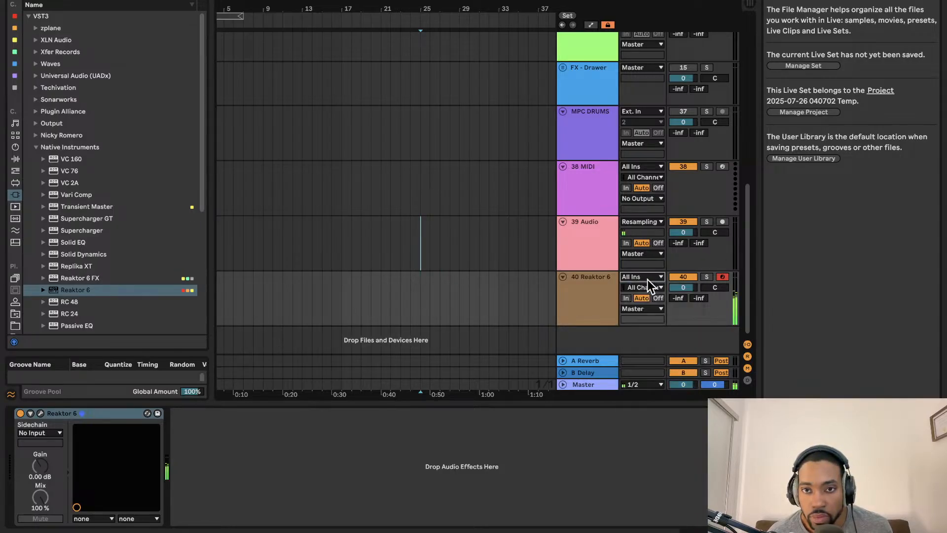
scroll(645, 261, up, 2)
scroll(644, 254, down, 2)
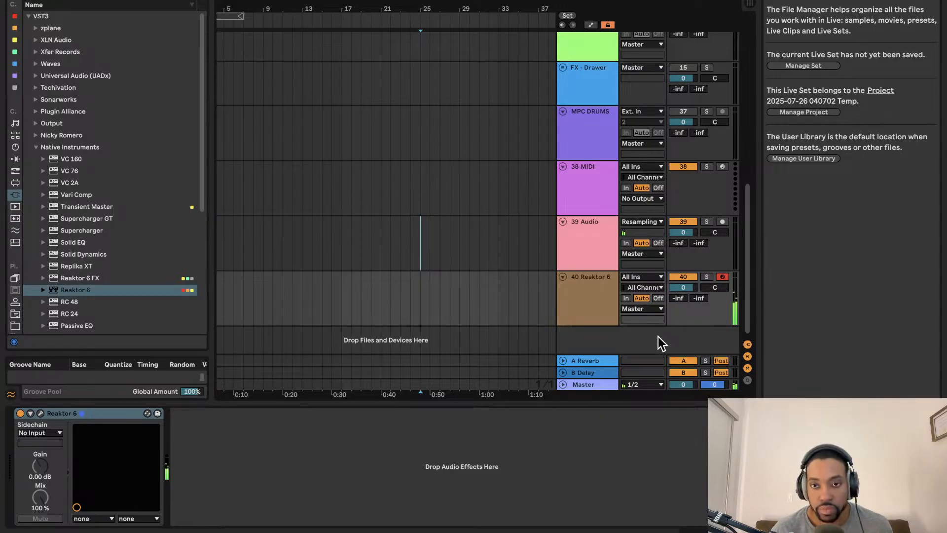
- Insert another audio track below the 40 Reaktor 6 track and arm it for recording
key(super+t)
click(722, 305)
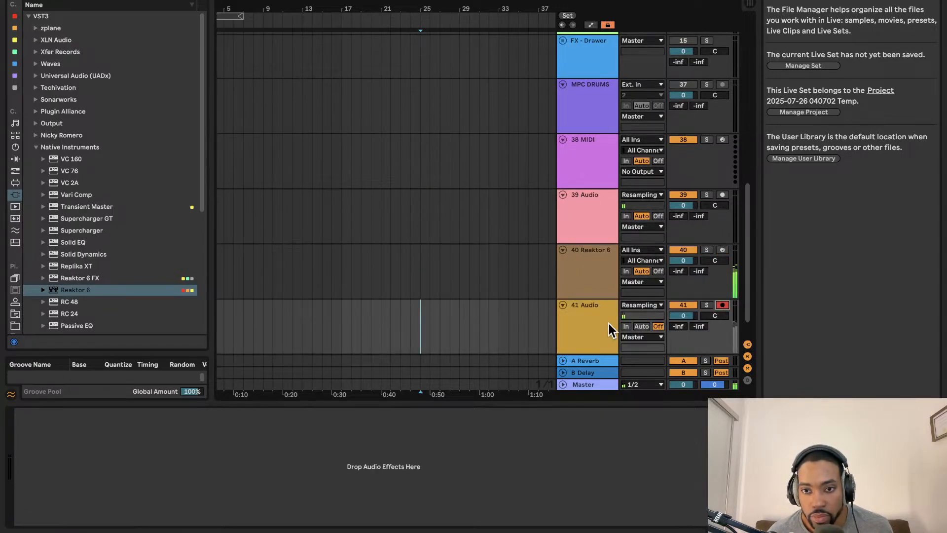
- Set the audio input device to Scarlett 2i2 USB (2 In, 2 Out) in the audio preferences
click(647, 305)
click(660, 0)
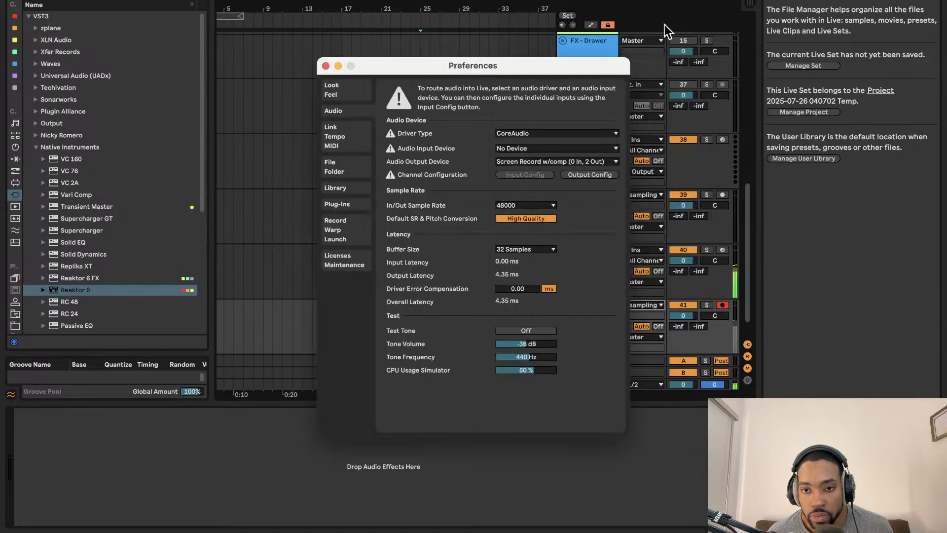
click(512, 147)
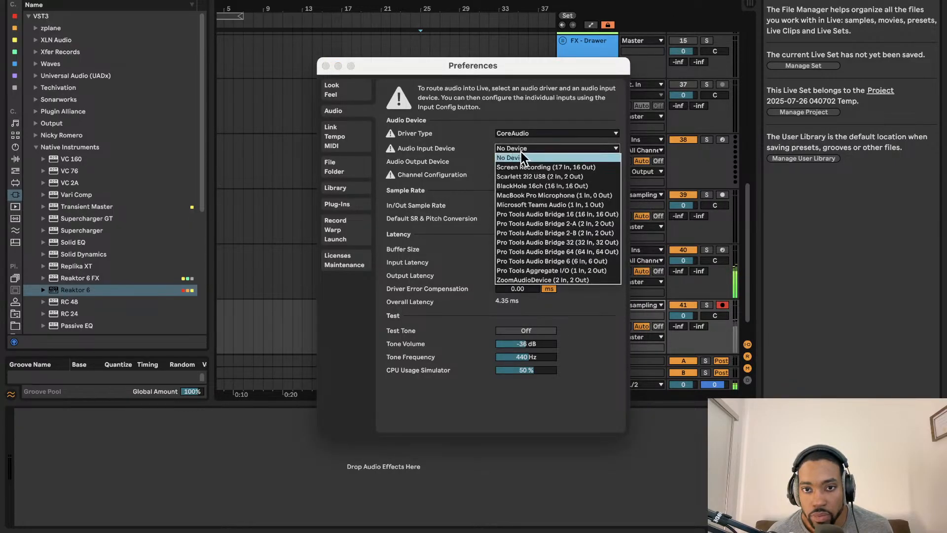
click(544, 175)
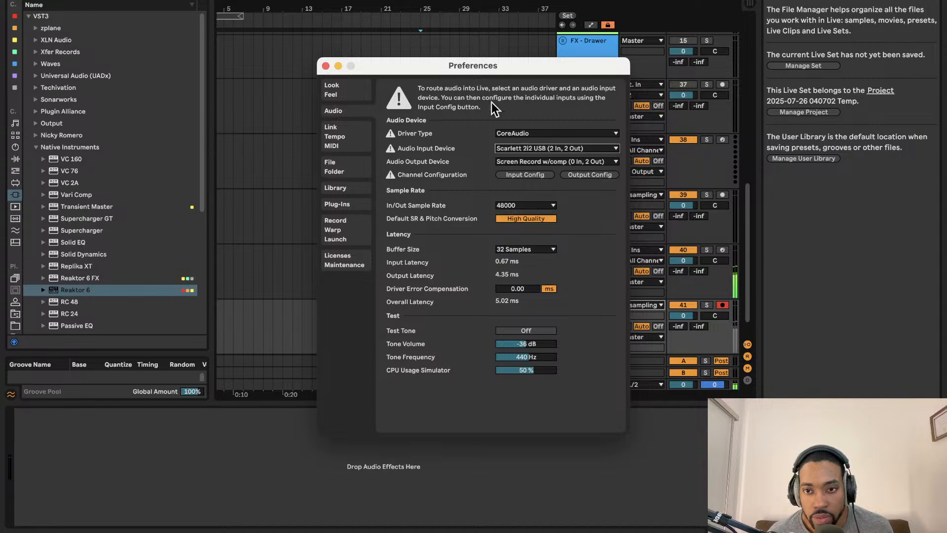
click(522, 147)
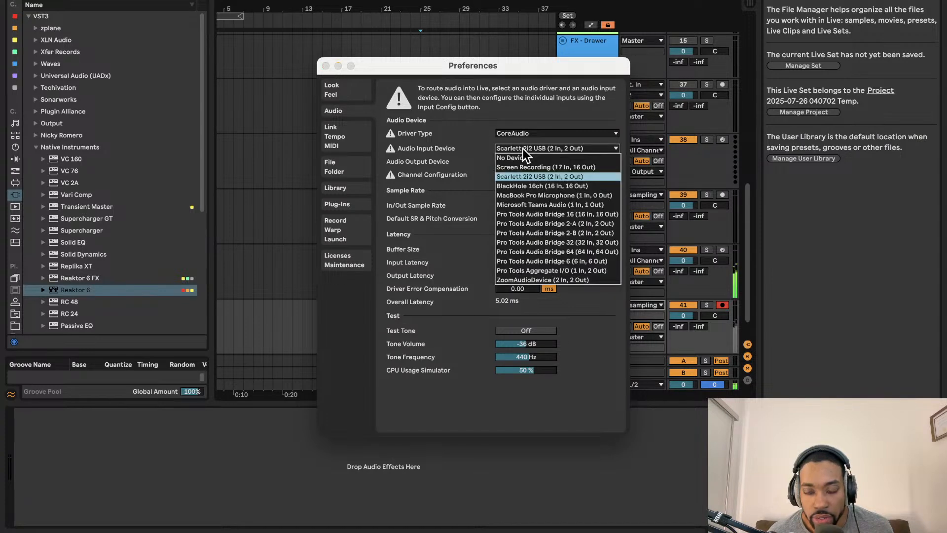
click(523, 149)
click(326, 67)
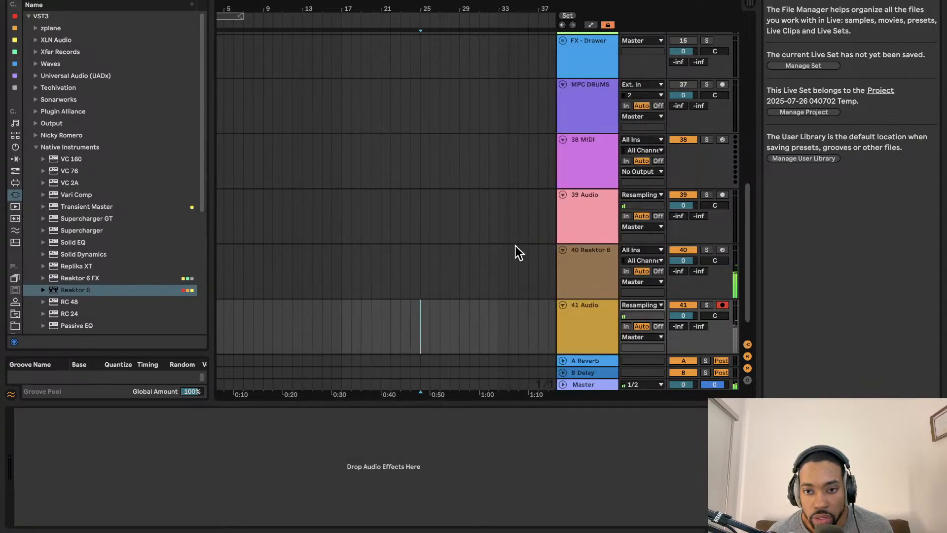
- Set the 41 Audio track to Auto monitoring with Ext. In as its input, and start playback
click(657, 326)
click(626, 326)
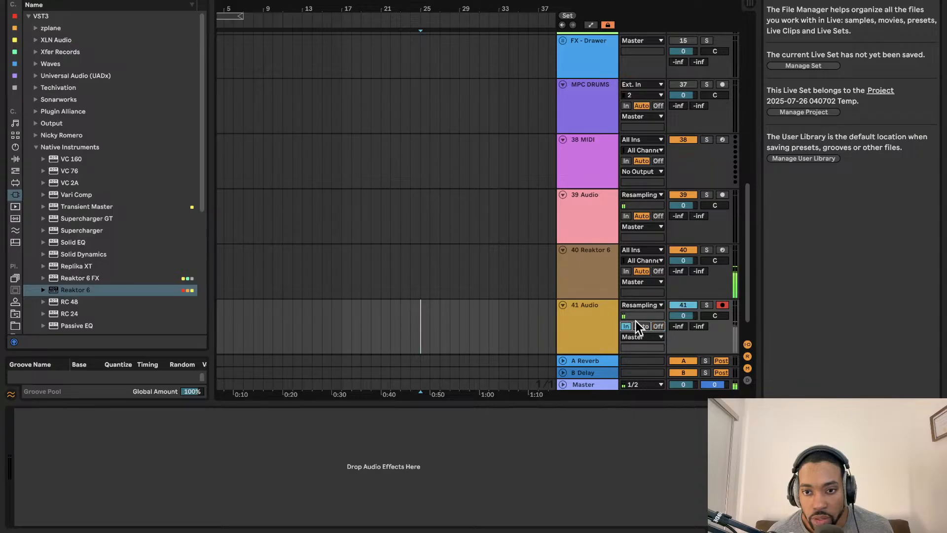
click(640, 325)
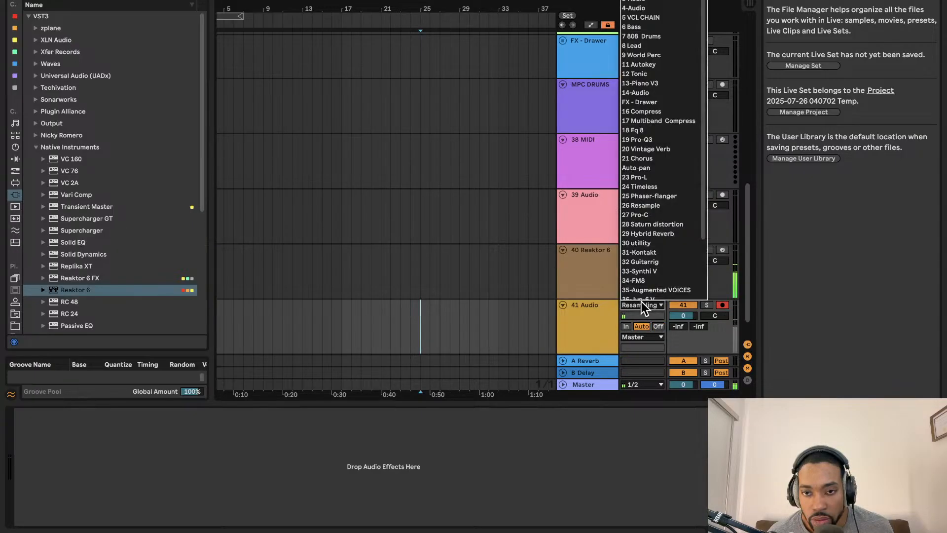
click(642, 305)
click(637, 0)
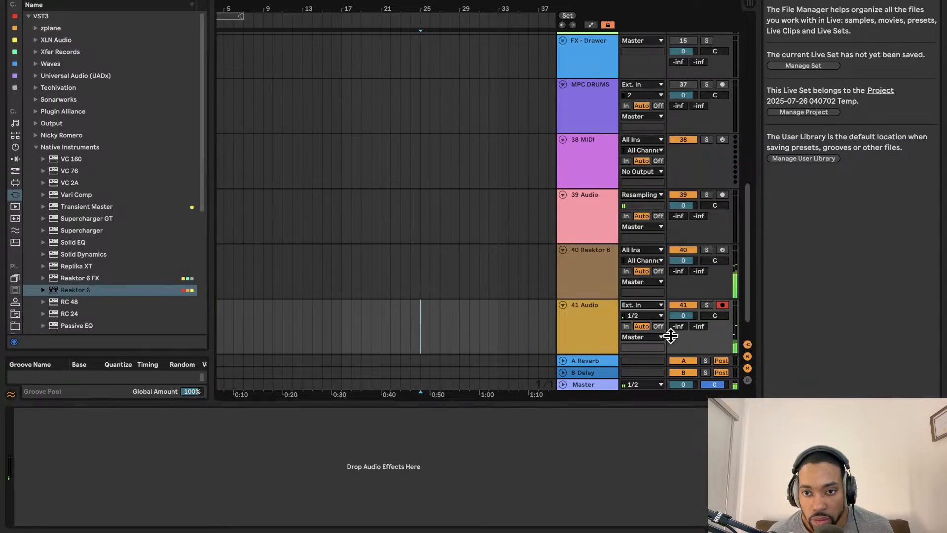
key(space)
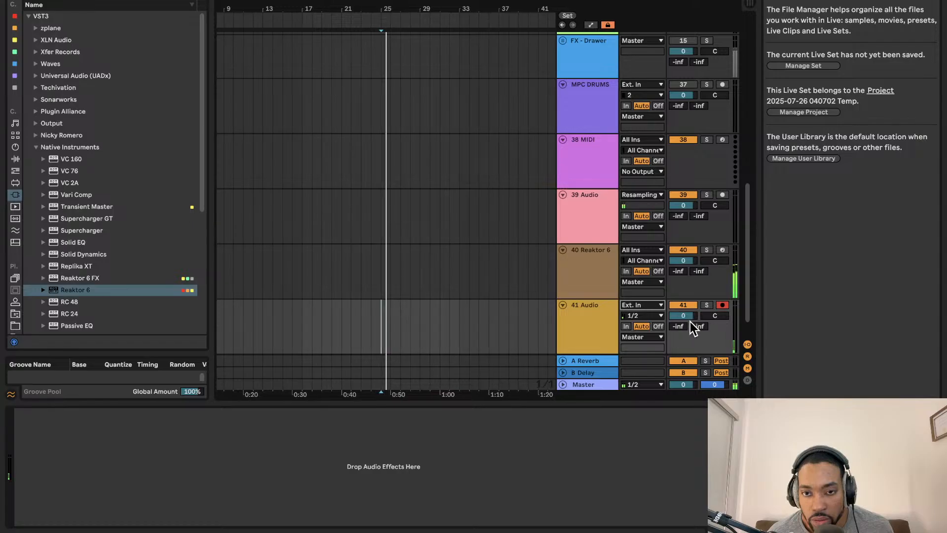
- Try input channel 2 on the 41 Audio track, and set its input to No Input
click(650, 316)
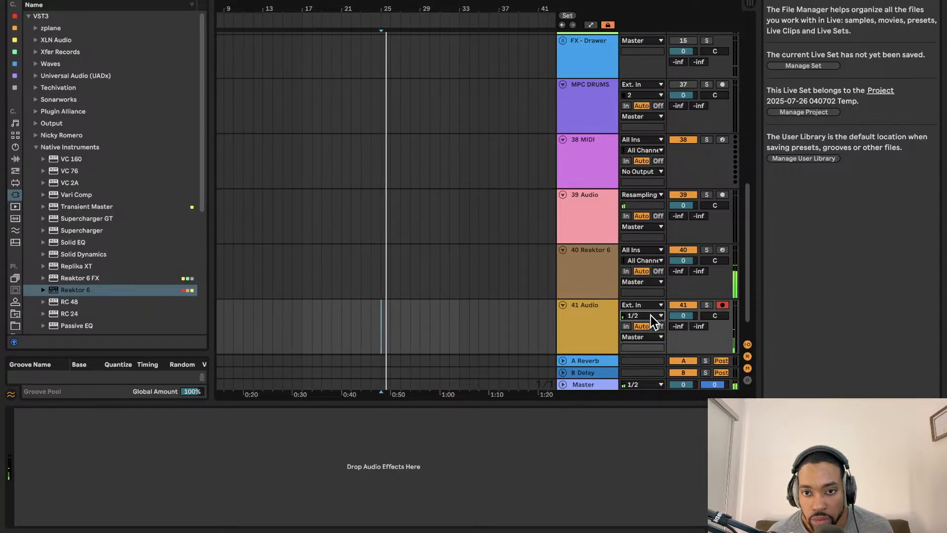
click(641, 343)
click(649, 304)
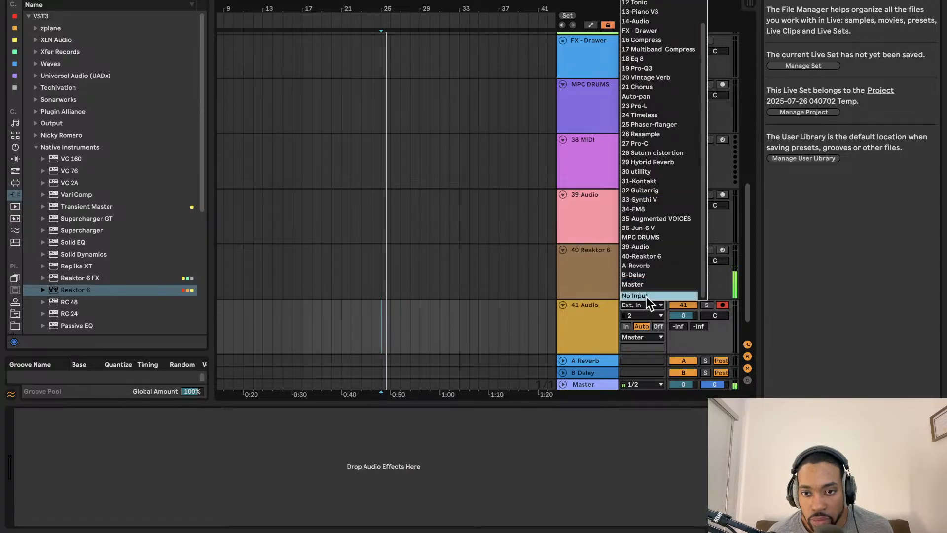
click(646, 296)
- Insert an audio track below the 41 Audio track and arm it for recording
click(602, 317)
scroll(616, 328, down, 2)
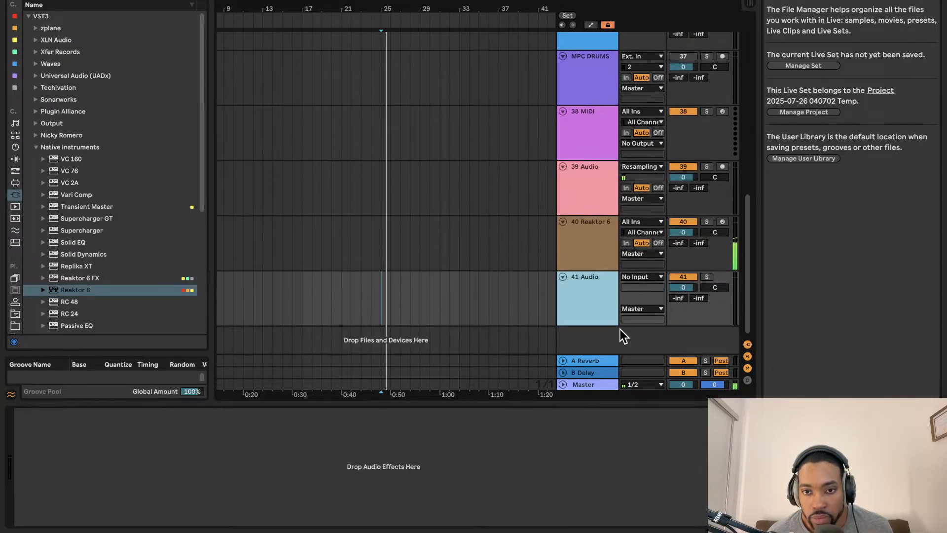
key(ctrl+t)
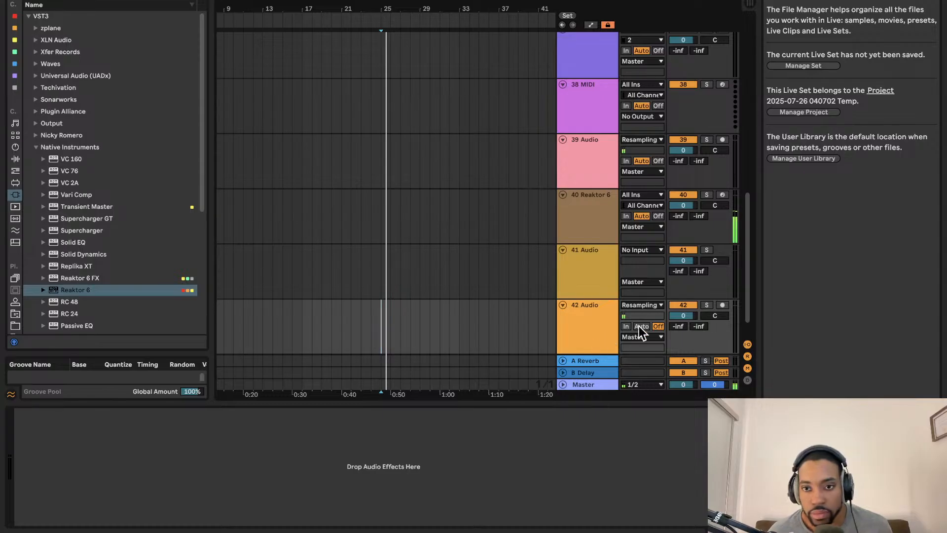
click(722, 305)
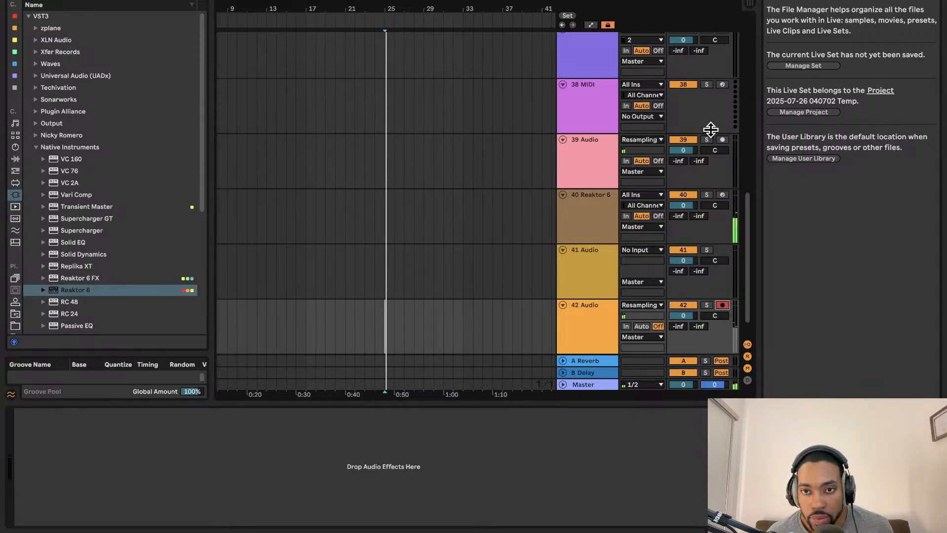
- Copy the Reaktor 6 device from the 40 Reaktor 6 track
scroll(604, 157, up, 1)
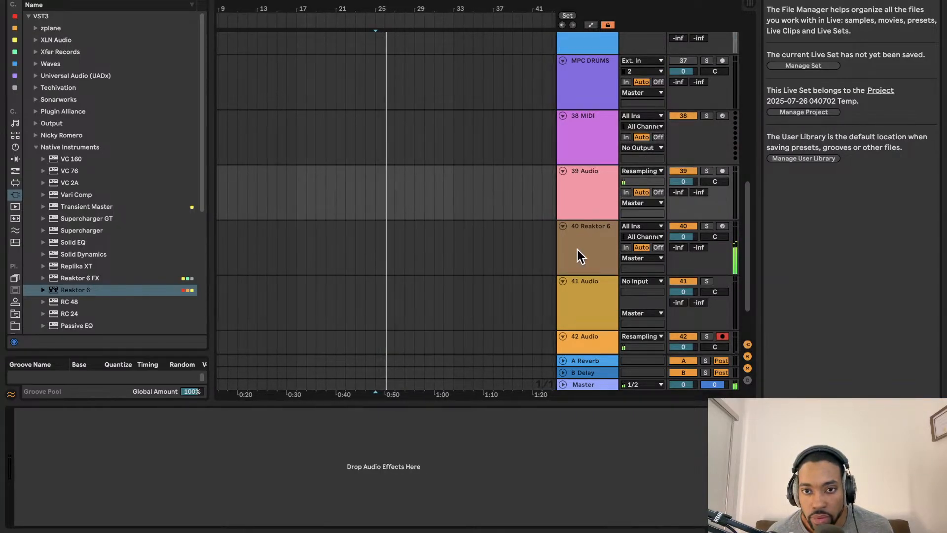
click(586, 250)
scroll(294, 352, down, 2)
scroll(294, 352, left, 1)
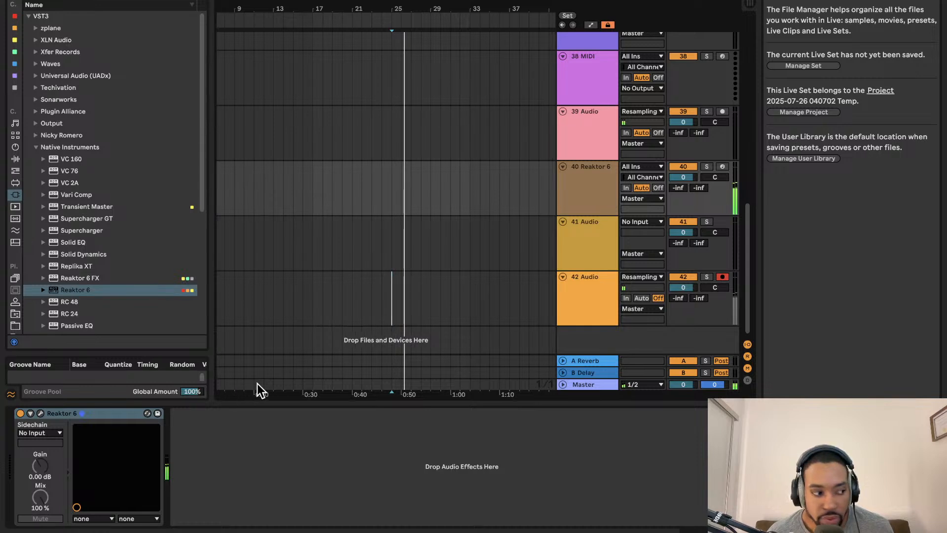
right_click(120, 412)
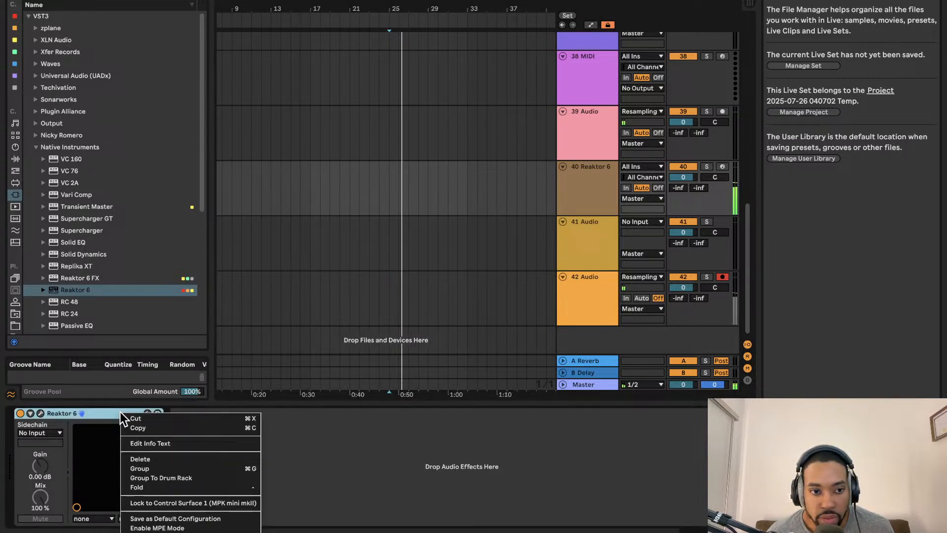
click(141, 428)
- Insert another audio track below the 42 Audio track
right_click(608, 339)
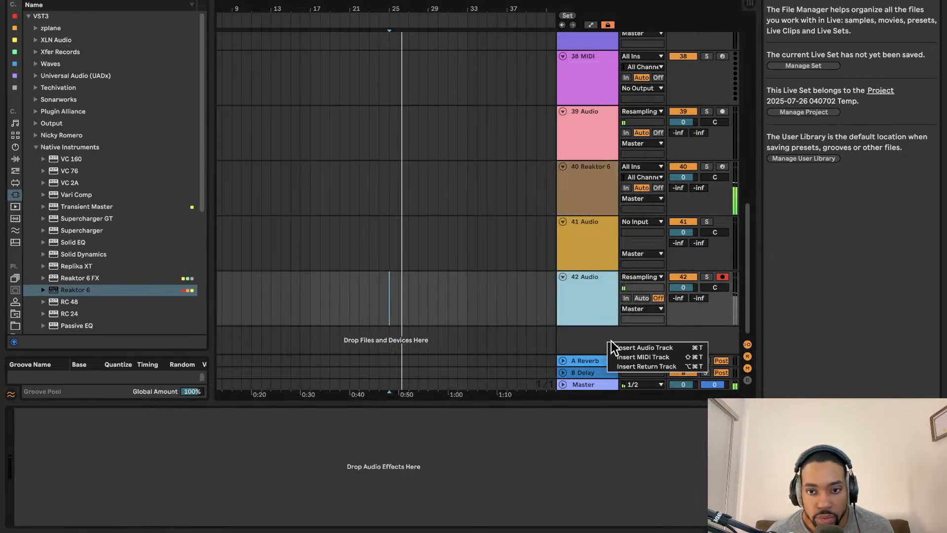
click(620, 348)
right_click(598, 339)
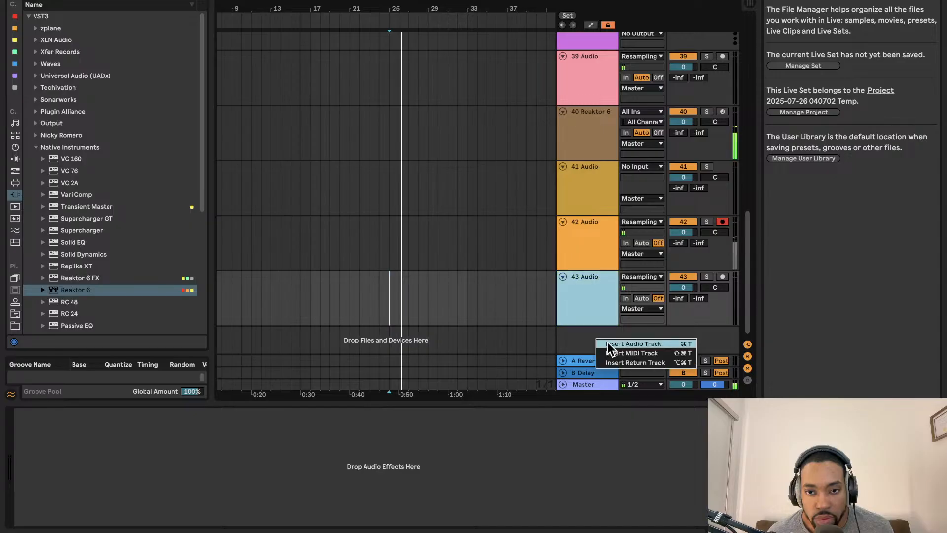
right_click(541, 335)
click(570, 301)
- Move the Reaktor 6 device from track 40 onto a new track below the 43 Audio track
click(581, 236)
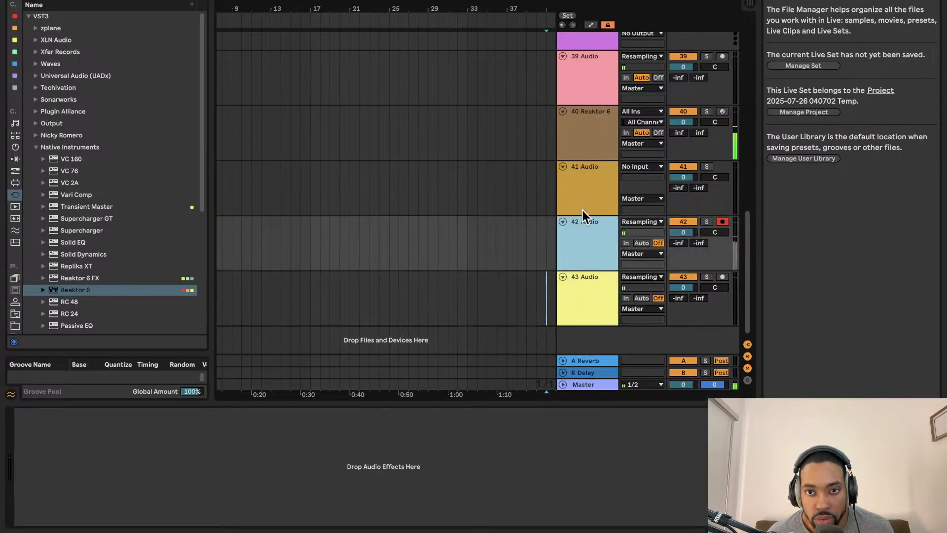
click(583, 187)
click(583, 150)
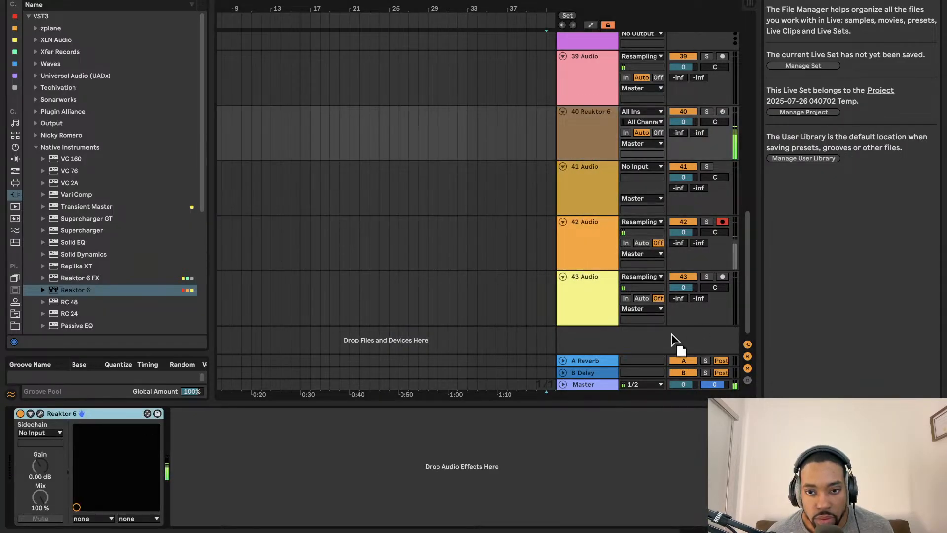
drag(603, 347, 603, 345)
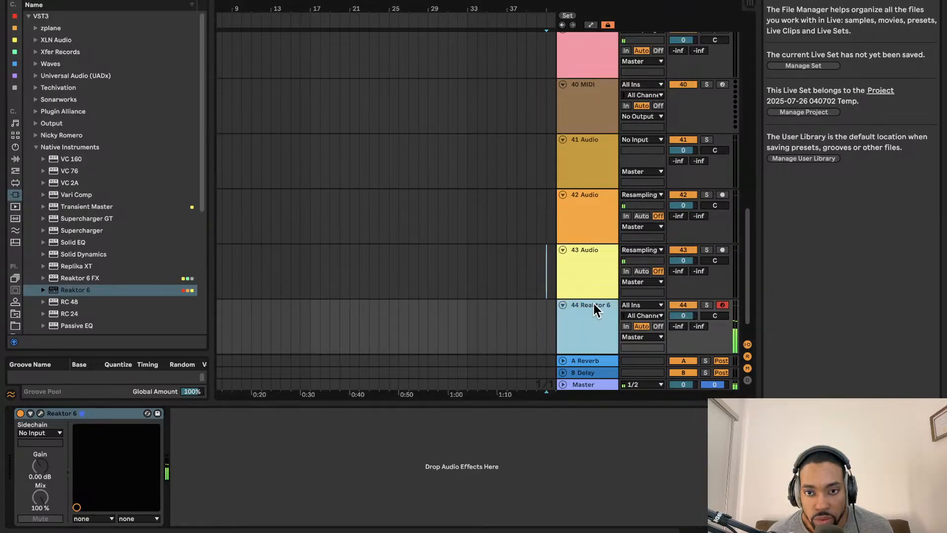
- Delete all the tracks below MPC DRUMS, from 44 Reaktor 6 up to 38 MIDI
key(Delete)
key(Delete)
key(Delete)
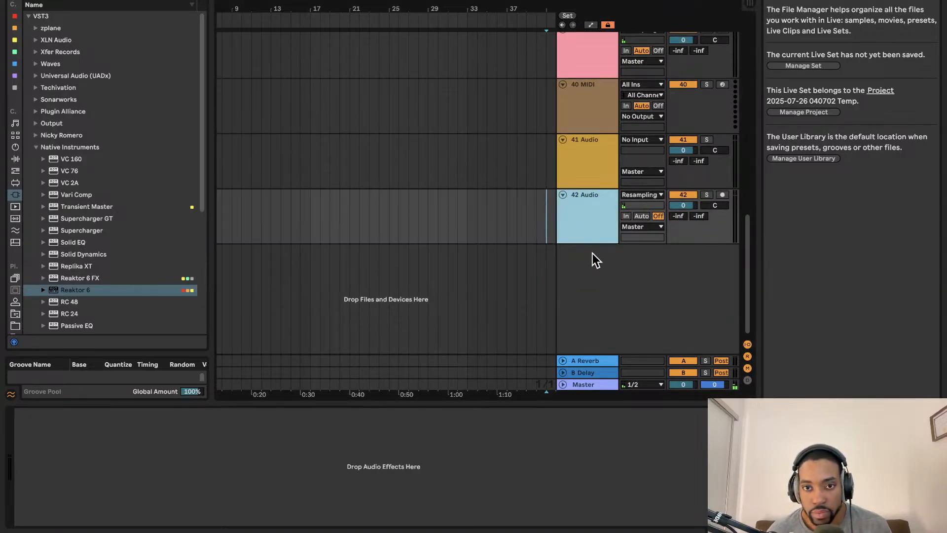
key(Delete)
key(Delete)
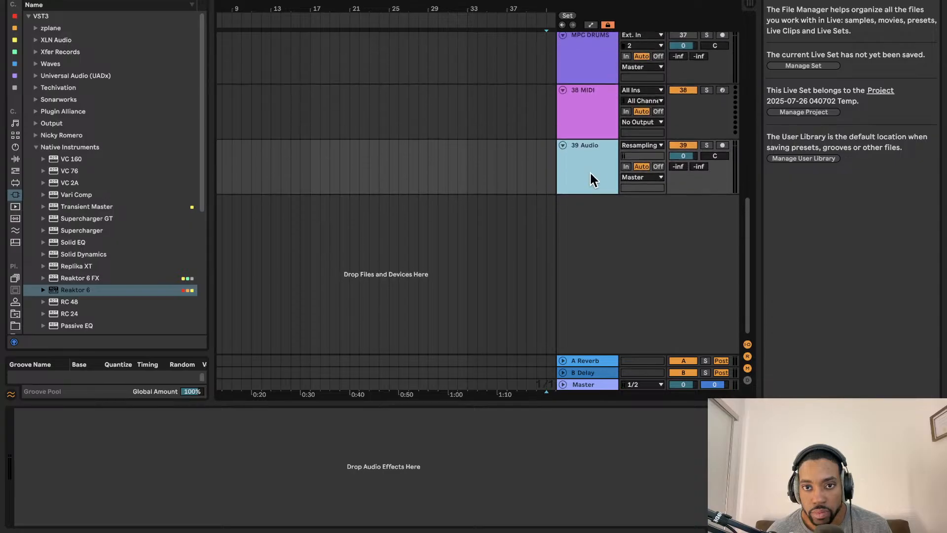
key(Delete)
key(Delete)
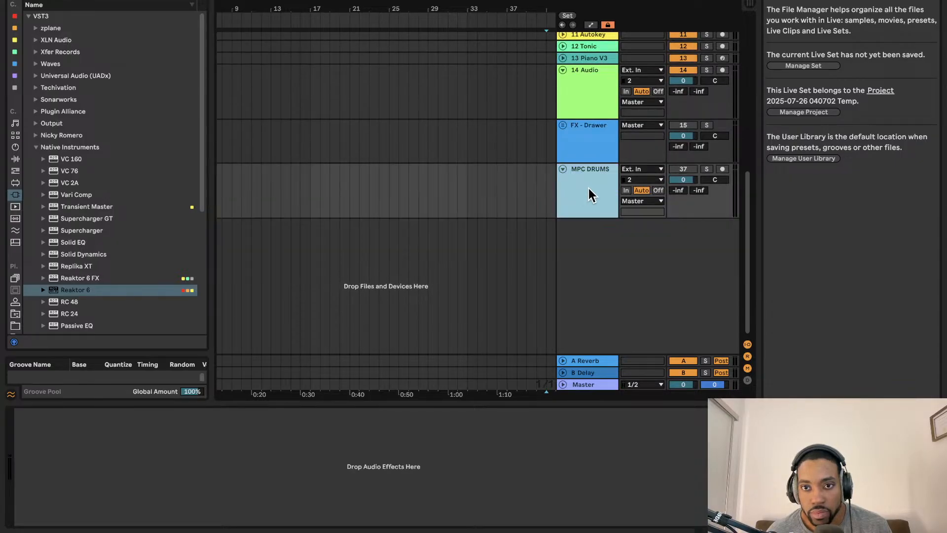
- Activate and arm the MPC DRUMS track, and load Reaktor 6 onto a new track below it
click(722, 169)
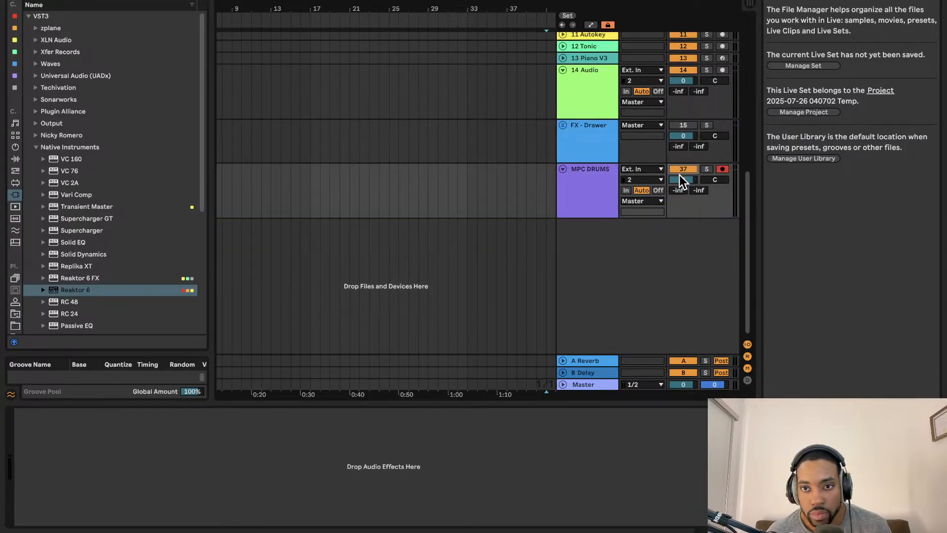
click(89, 290)
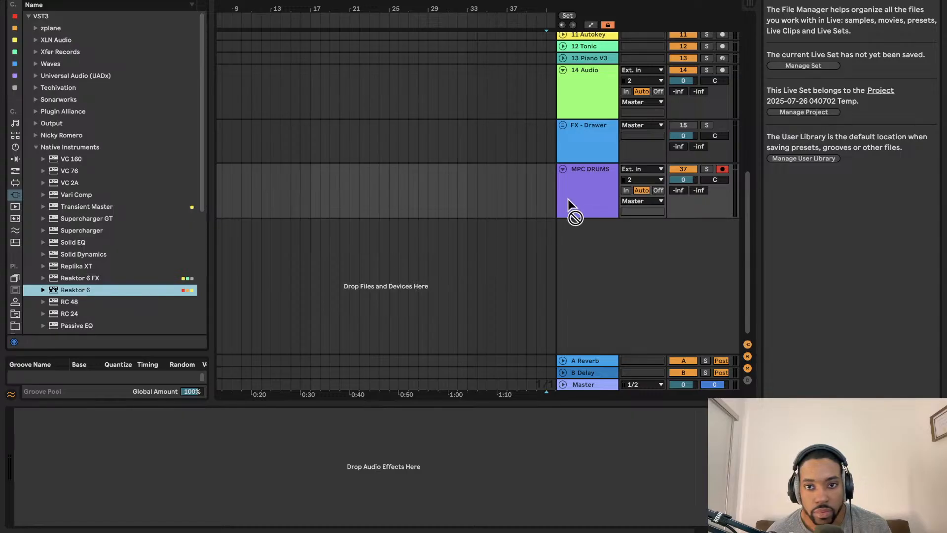
click(579, 205)
drag(124, 289, 580, 253)
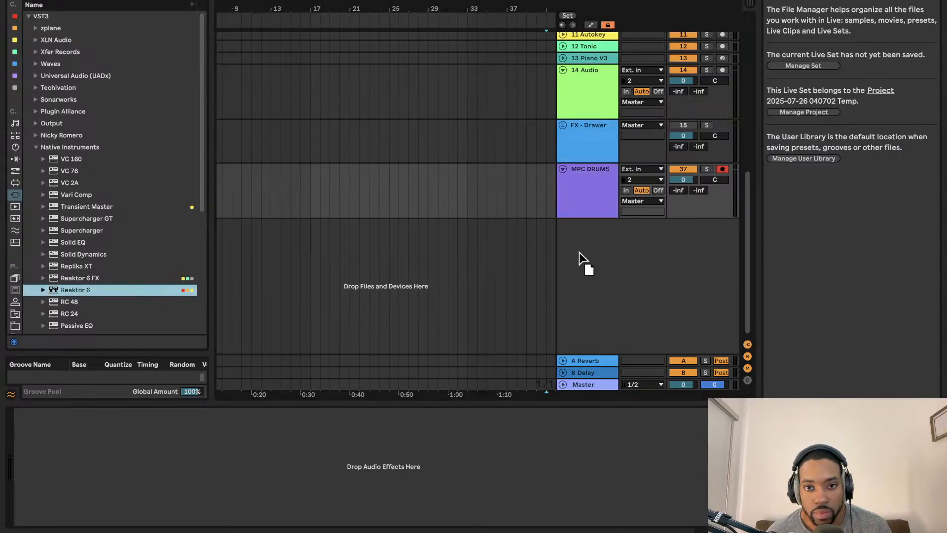
- Open the Reaktor 6 window in Build mode, load the recent file Cinamatic TrapLS, and close the window
click(40, 413)
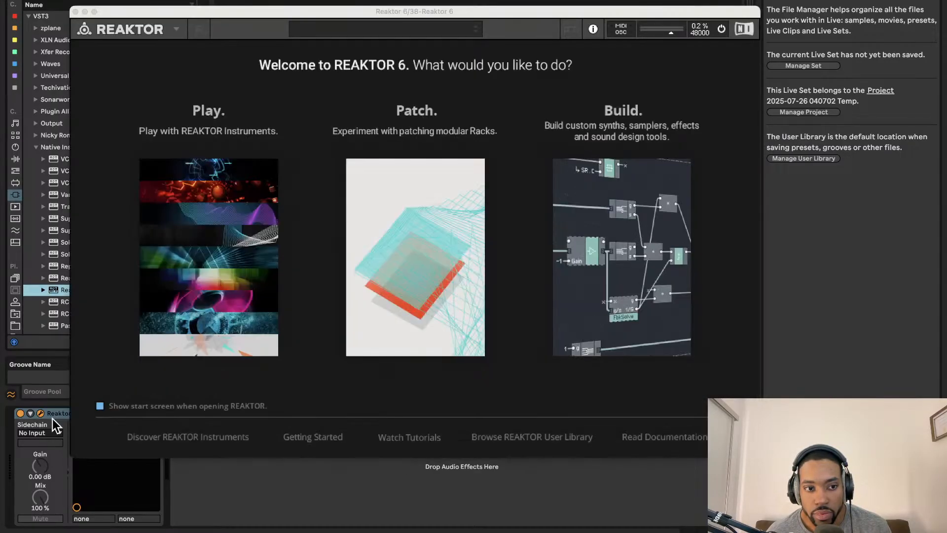
click(600, 222)
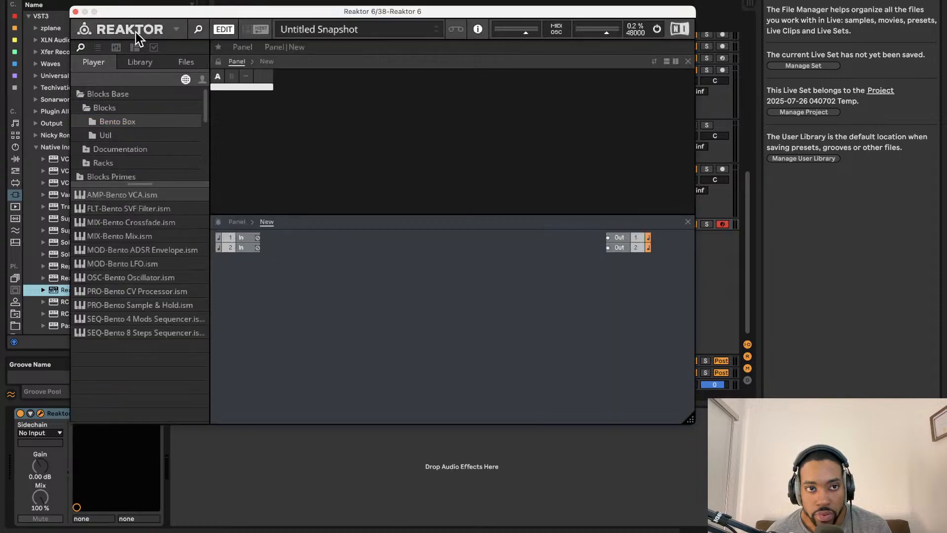
click(179, 30)
mouse_move(191, 44)
mouse_move(273, 79)
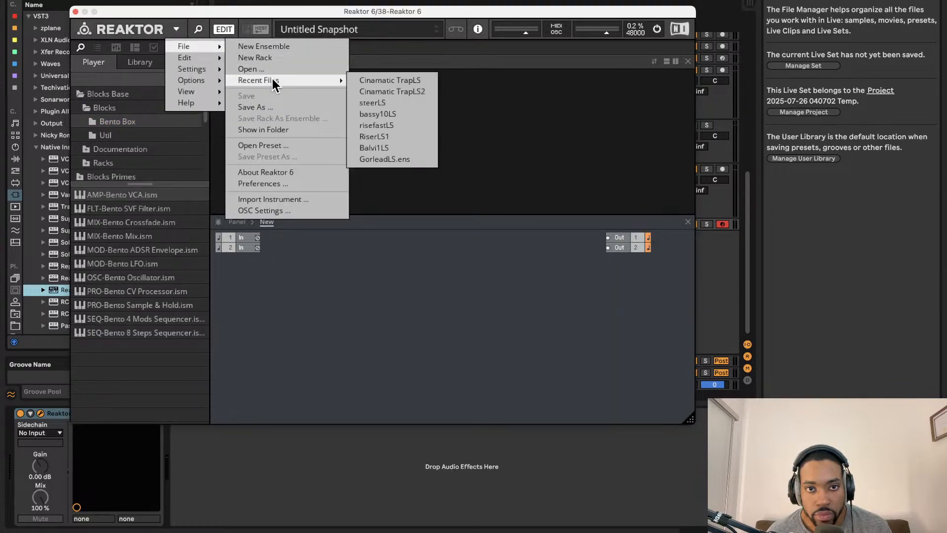
click(379, 83)
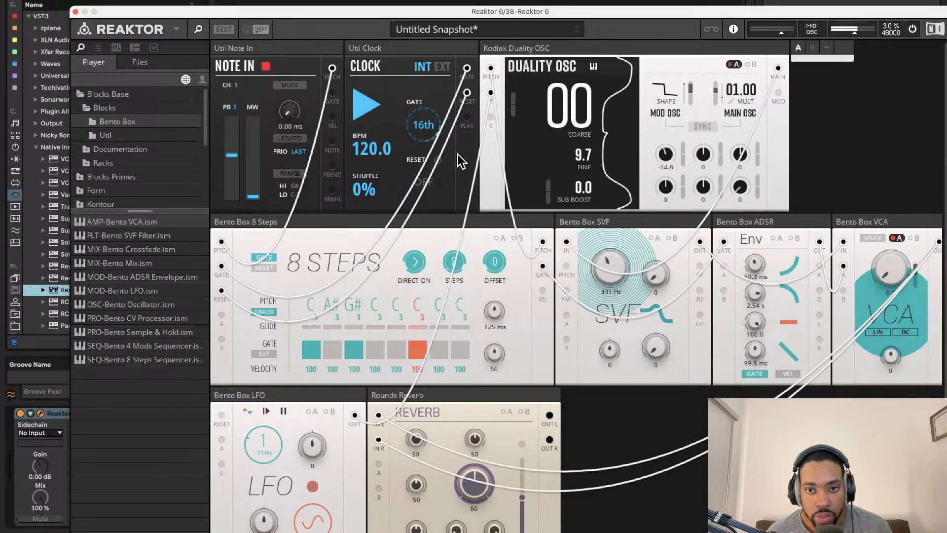
click(75, 11)
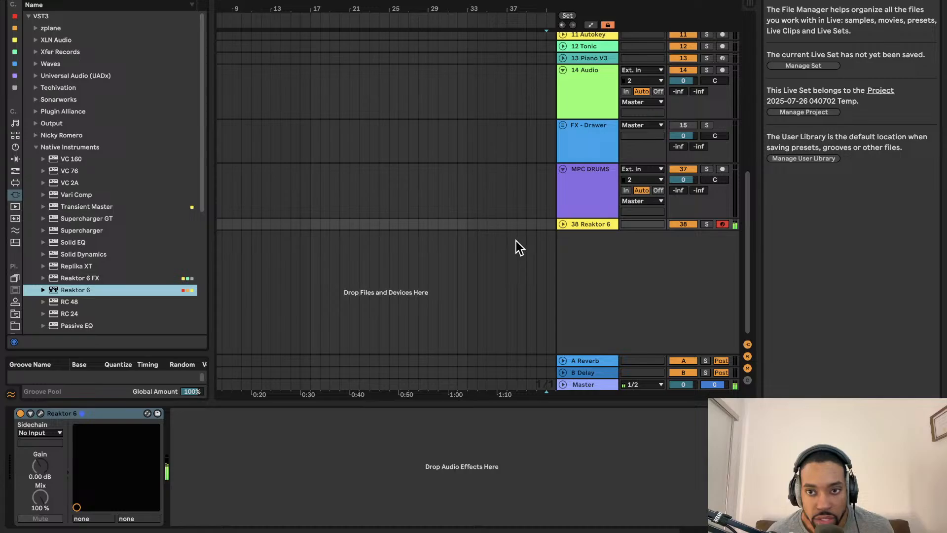
- Unfold the 38 Reaktor 6 track and disarm it
click(563, 224)
click(339, 239)
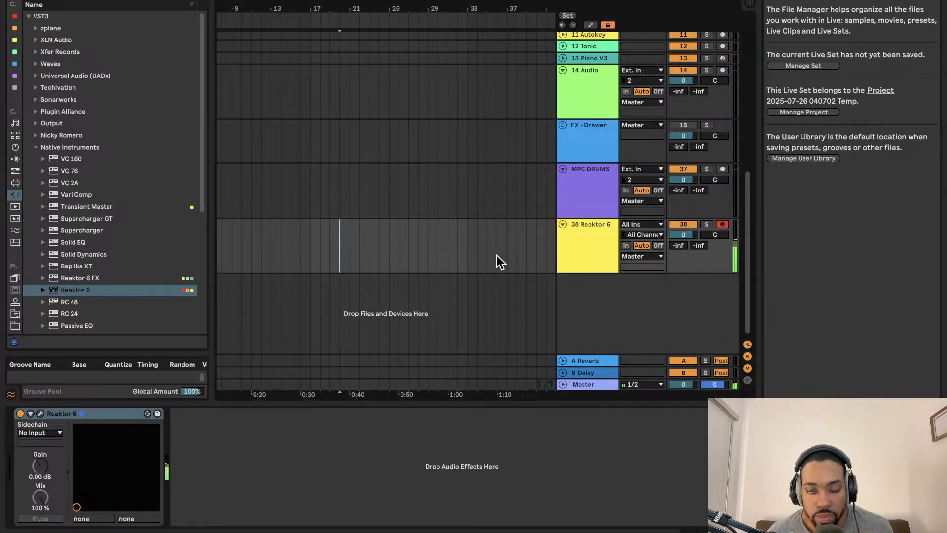
click(722, 224)
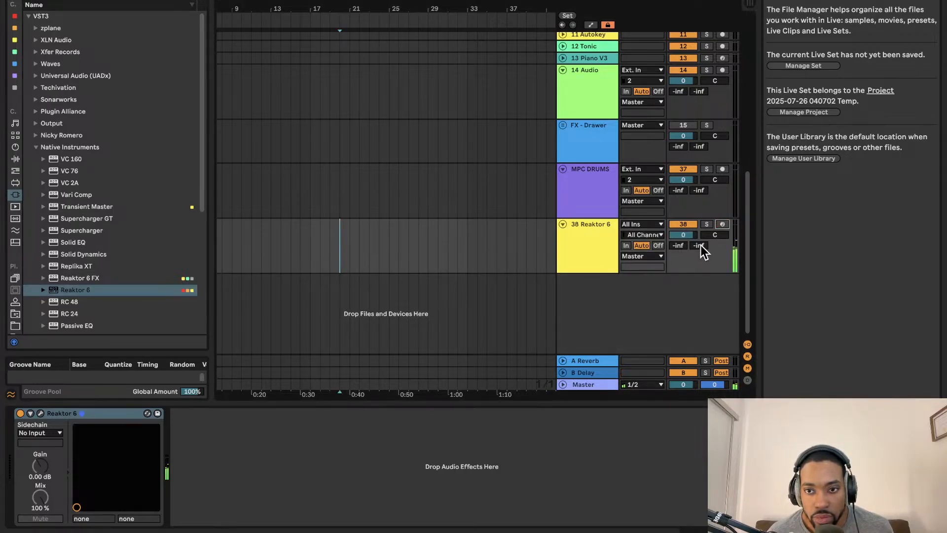
- Insert an audio track below 38 Reaktor 6, arm it, and set its monitoring to Auto
click(599, 299)
key(super+t)
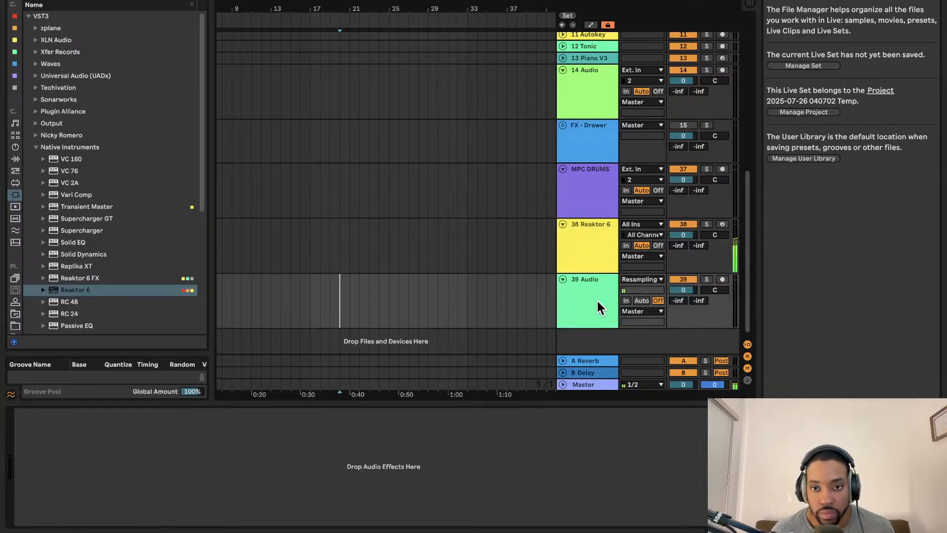
click(723, 279)
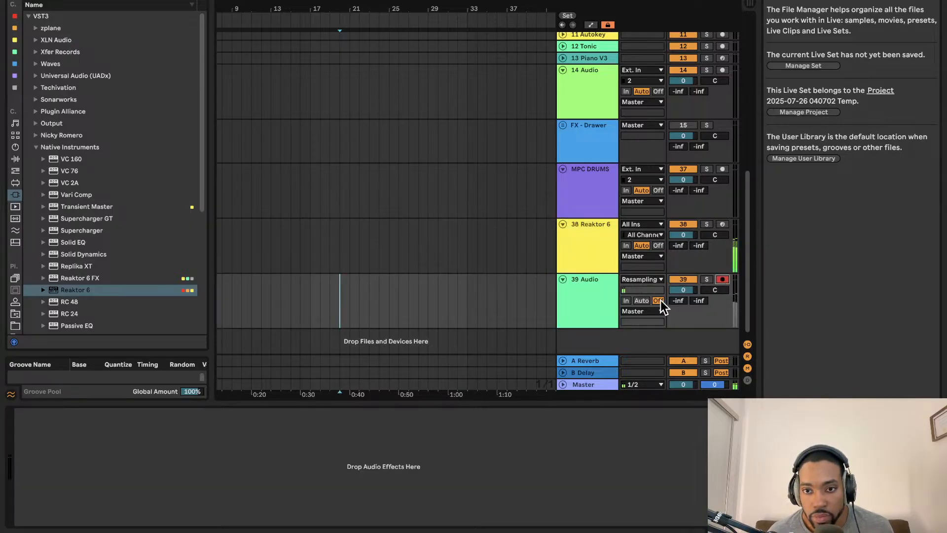
click(641, 301)
- Try 6 Bass and Ext. In channel 1 as 39 Audio's input, and return it to Resampling with Auto monitoring
click(643, 279)
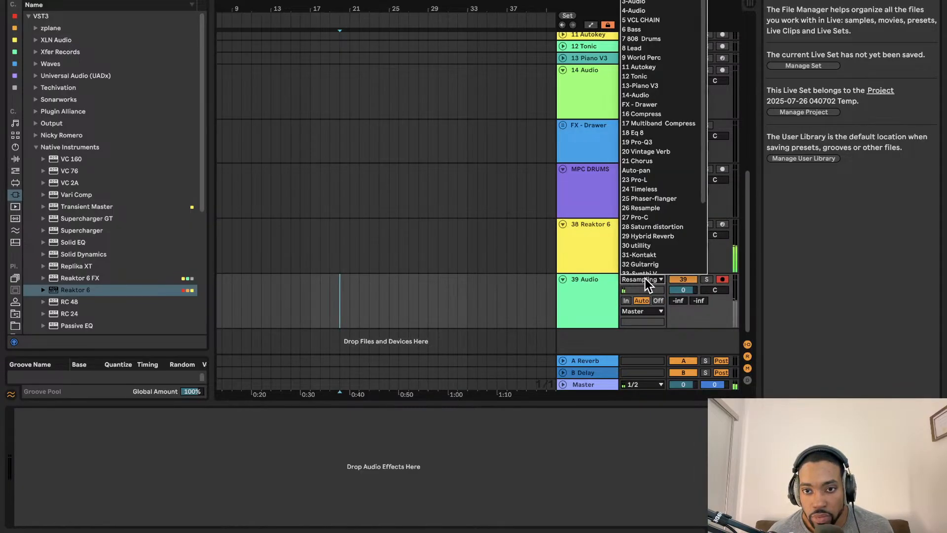
click(644, 31)
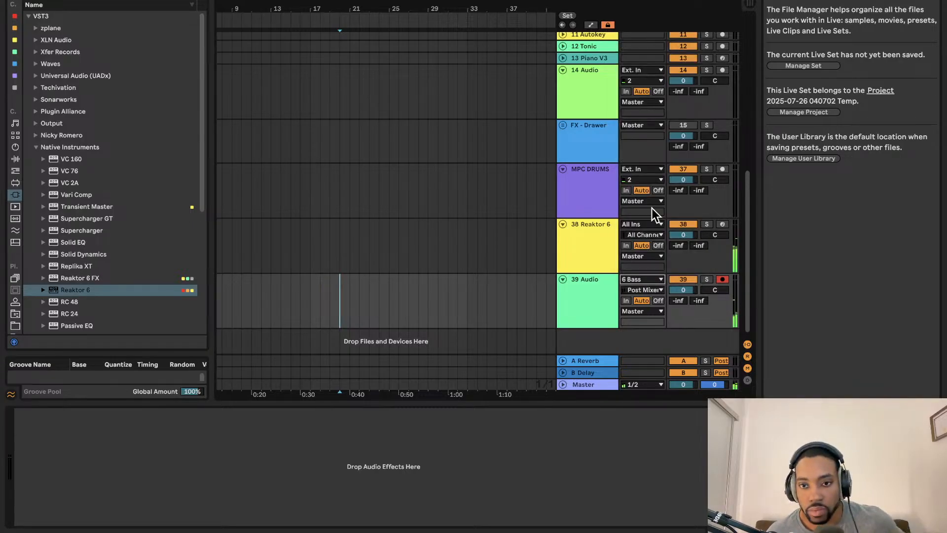
click(644, 279)
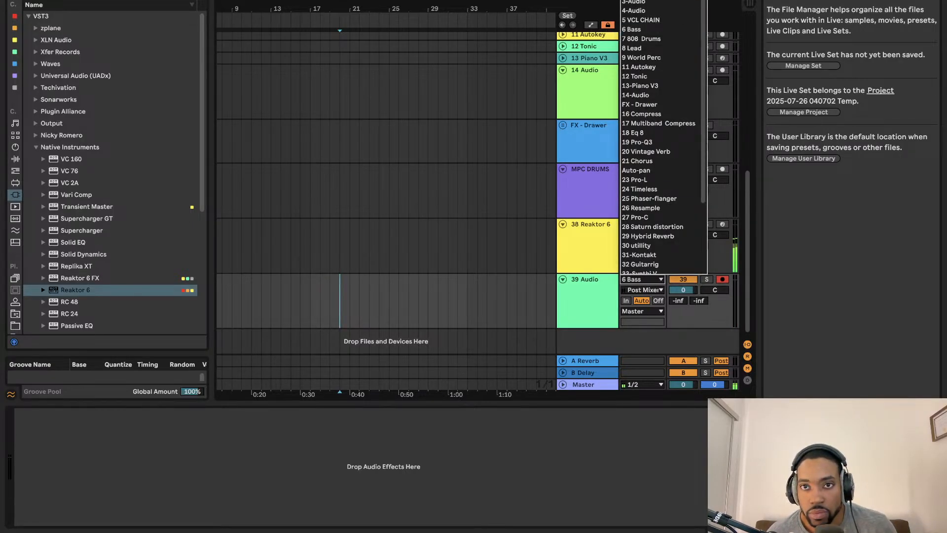
click(656, 4)
click(656, 289)
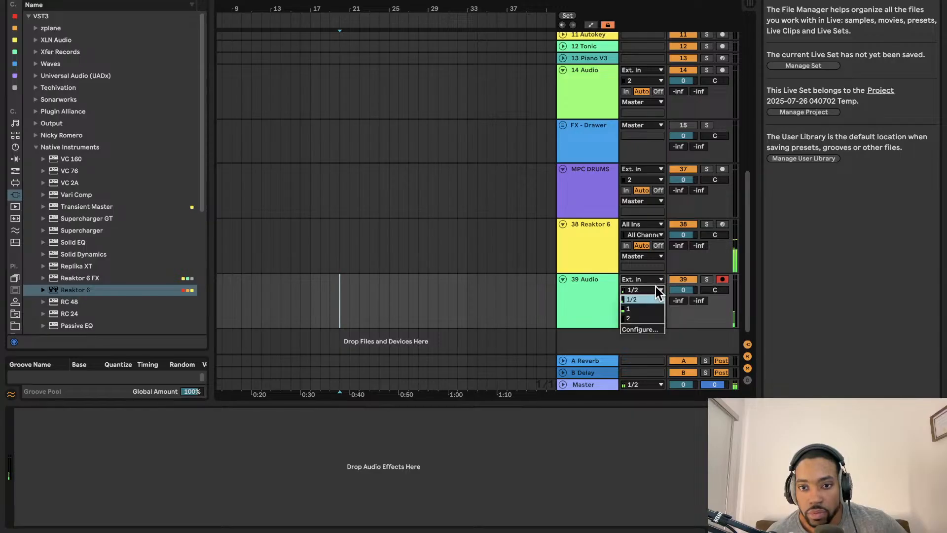
click(647, 307)
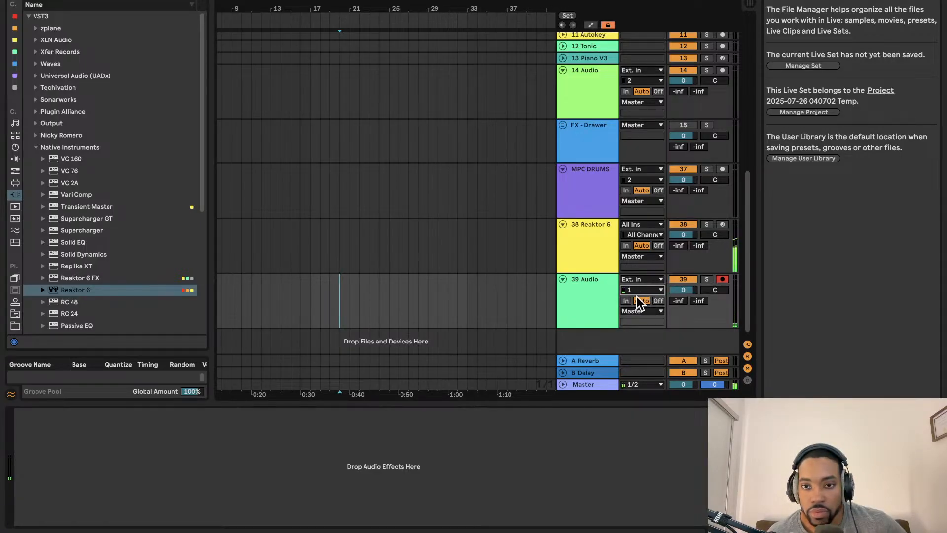
click(649, 291)
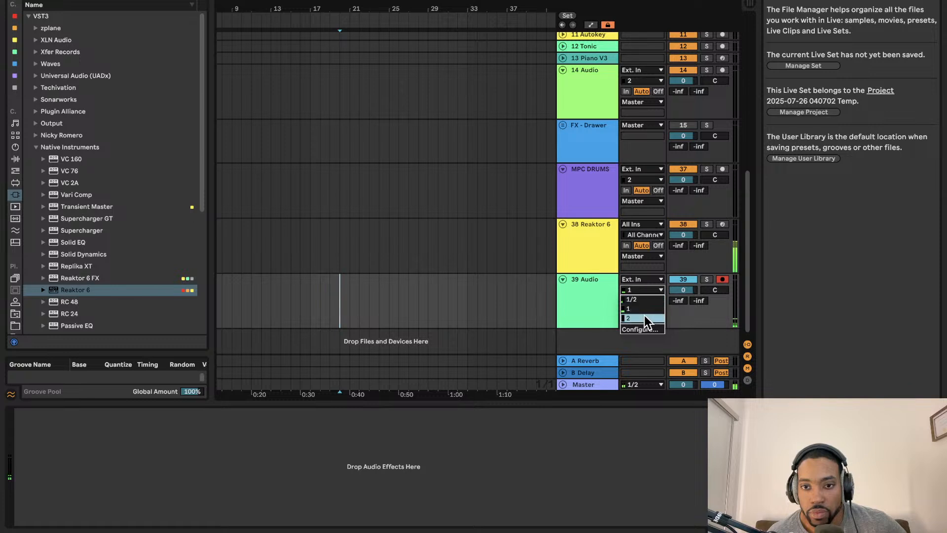
click(653, 280)
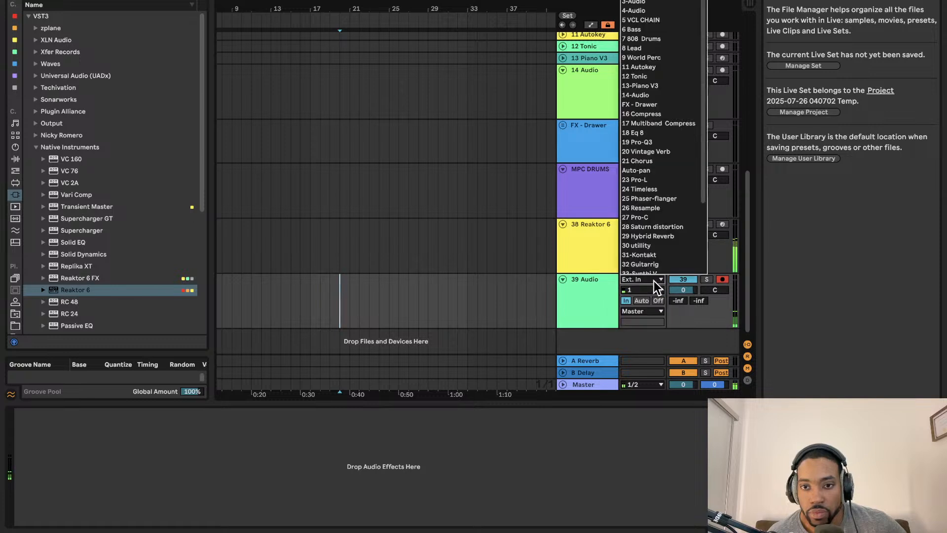
click(672, 3)
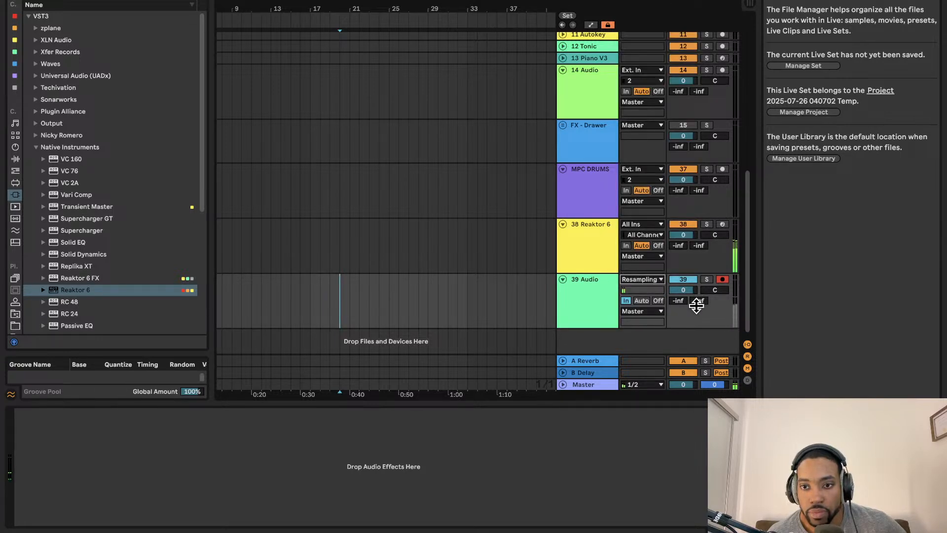
click(641, 300)
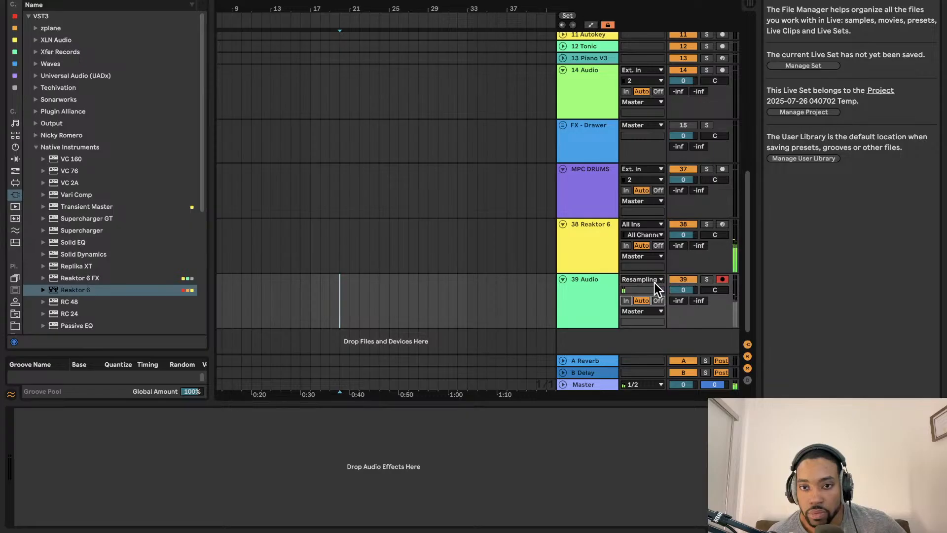
- Set the audio input of track 39 Audio to 38-Reaktor 6, Post Mixer
click(655, 282)
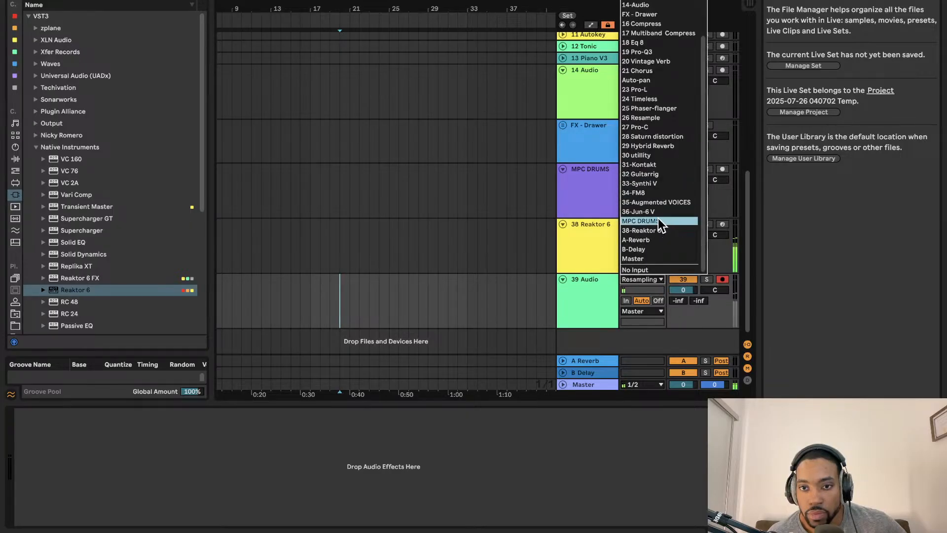
click(659, 213)
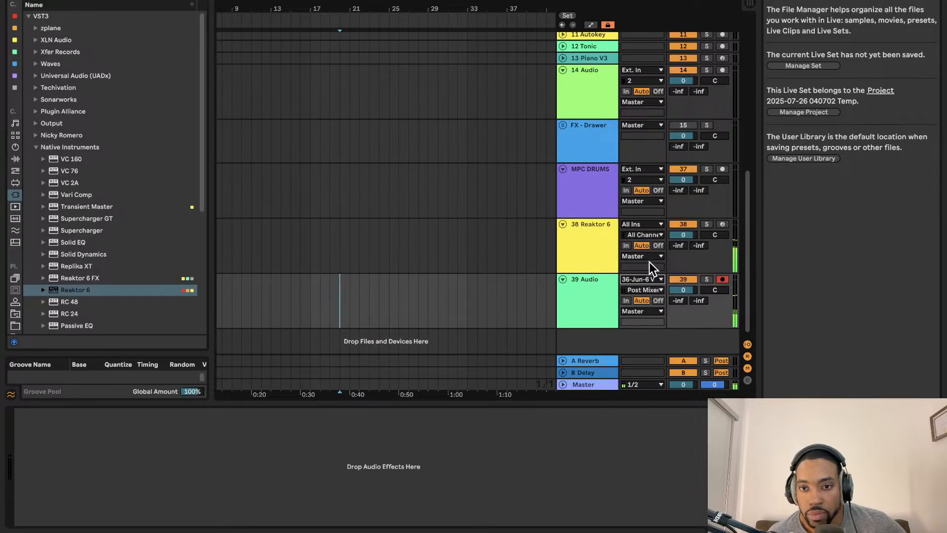
click(652, 280)
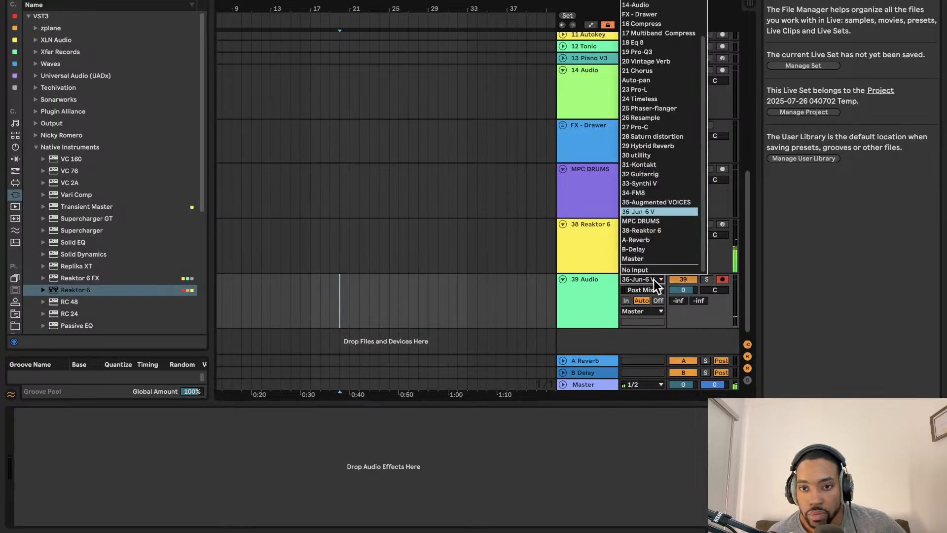
click(654, 234)
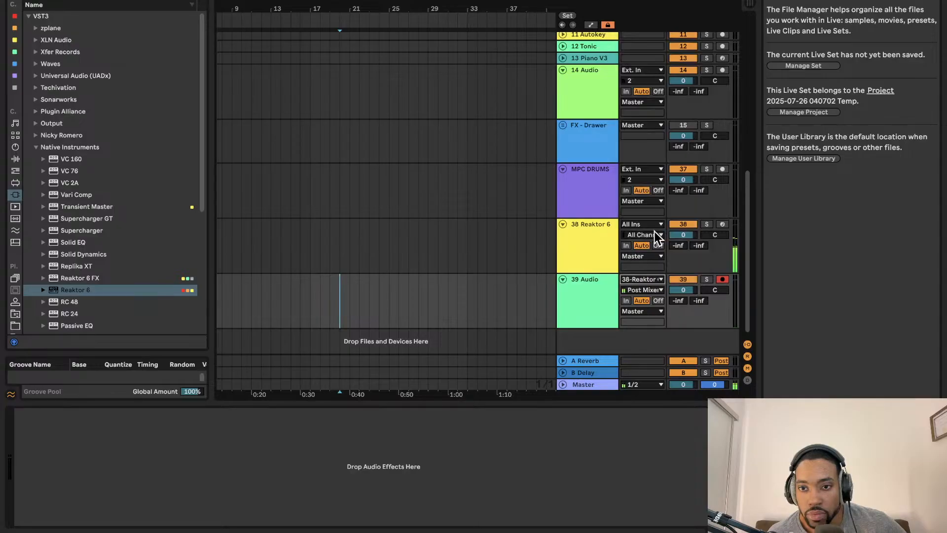
- Set the monitoring of 39 Audio to Auto and that of 38 Reaktor 6 to Off
click(690, 237)
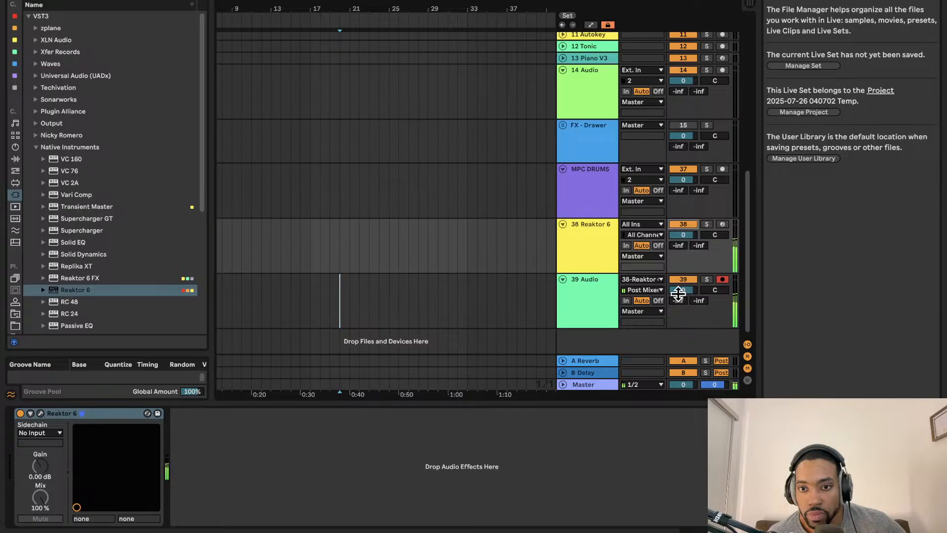
click(661, 290)
click(550, 279)
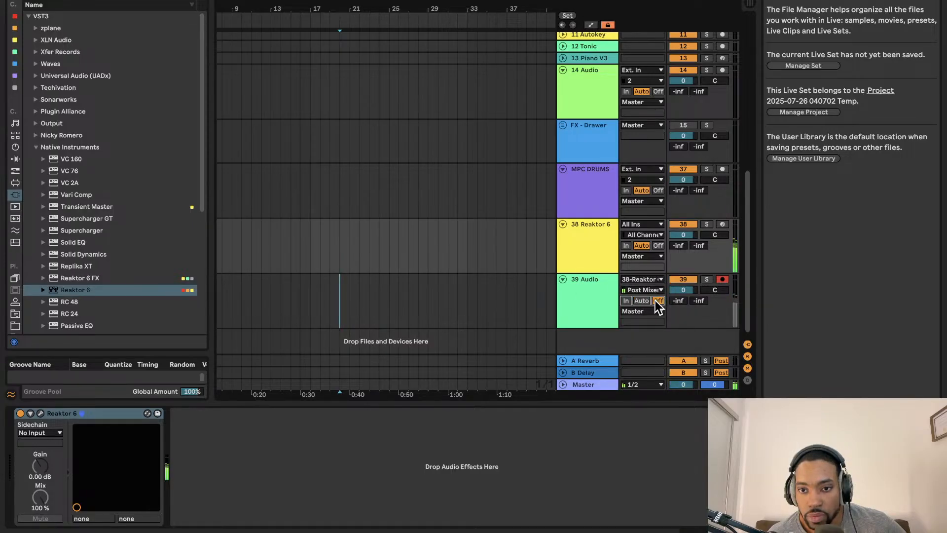
click(625, 299)
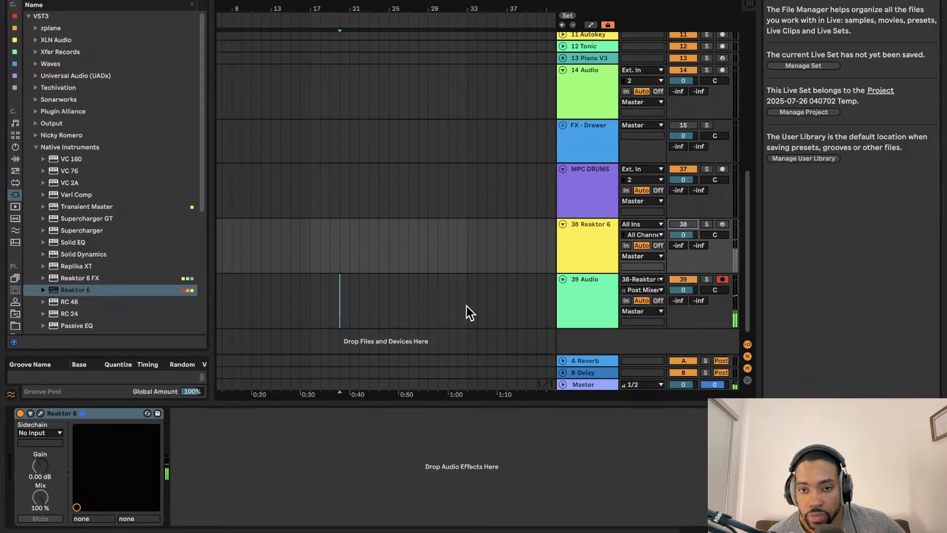
click(659, 246)
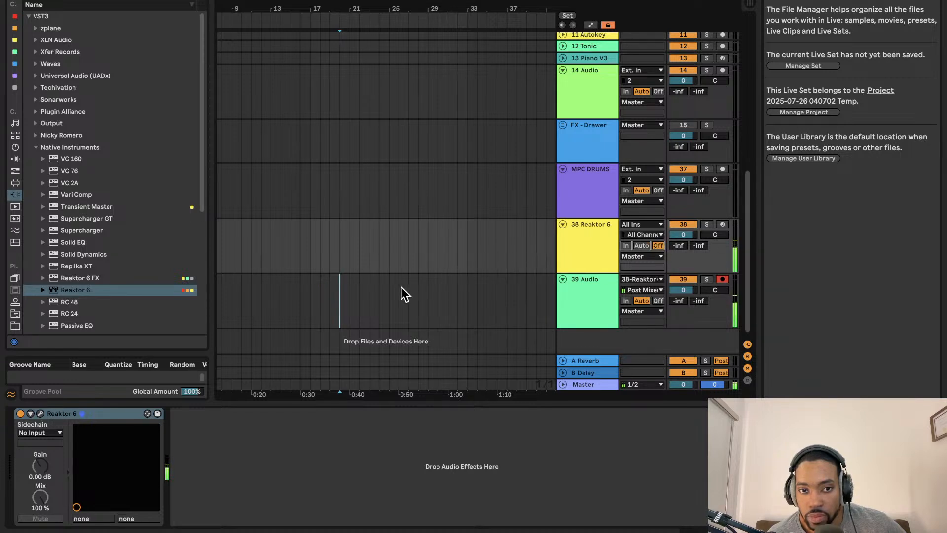
- Record the Reaktor 6 output onto 39 Audio from bar 23 to about bar 30
click(369, 298)
key(F9)
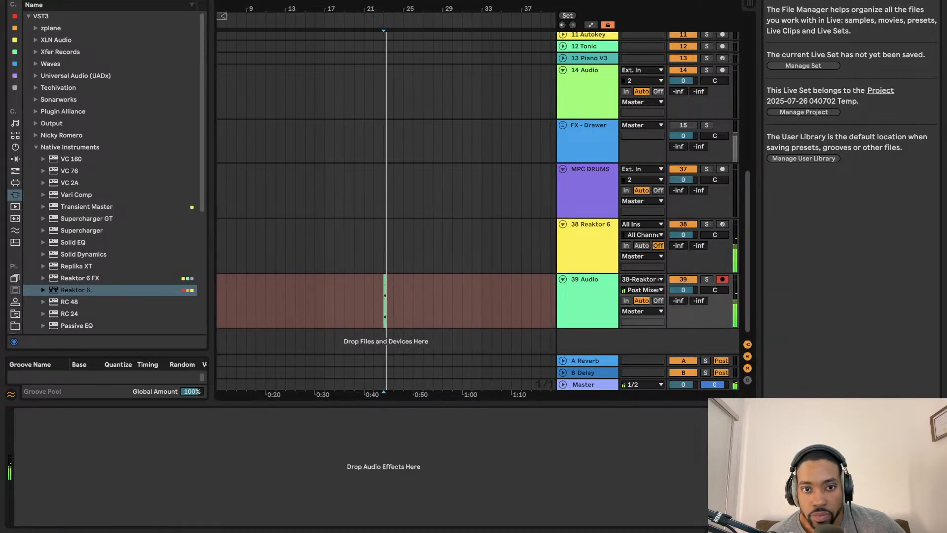
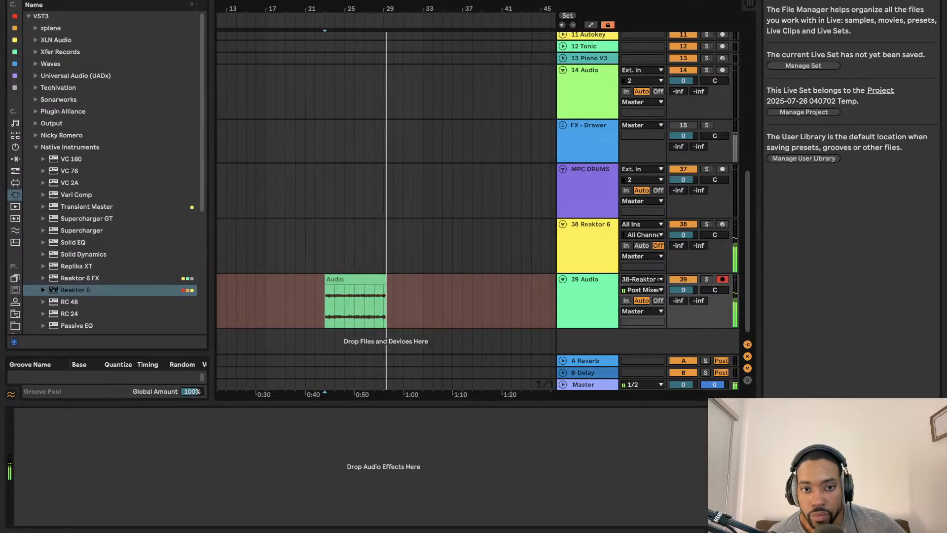
key(space)
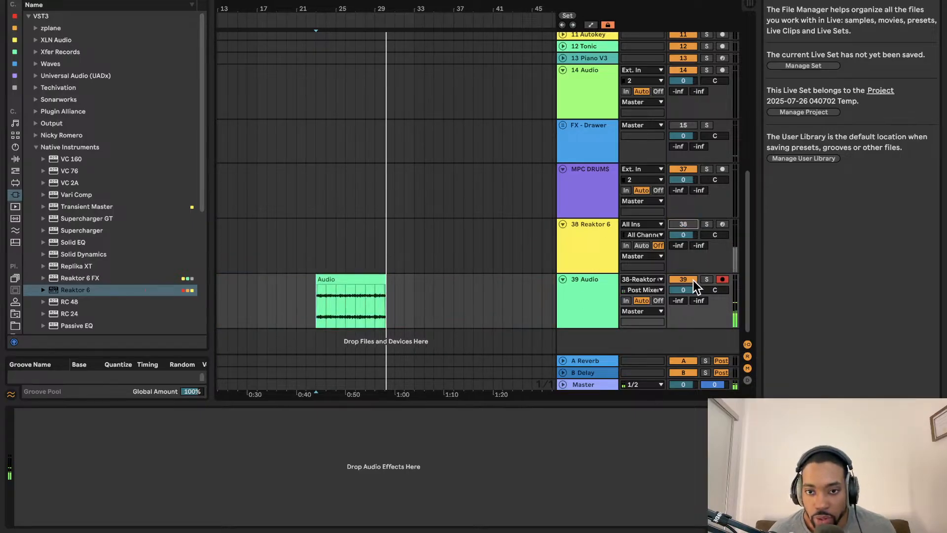
- Play back the recorded clip and check the mixer in Session View before returning to the Arrangement
key(space)
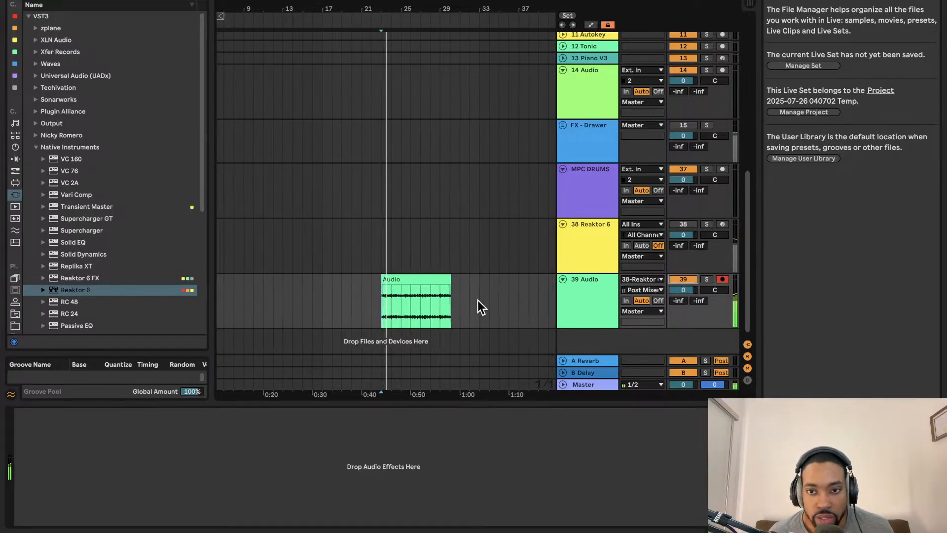
scroll(478, 300, up, 5)
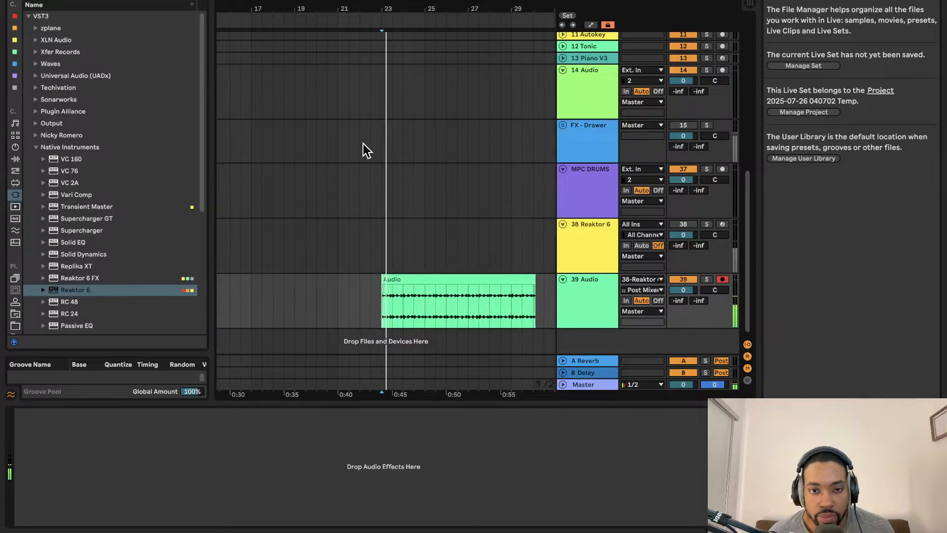
key(Tab)
key(Tab)
key(Tab)
key(Tab)
key(Tab)
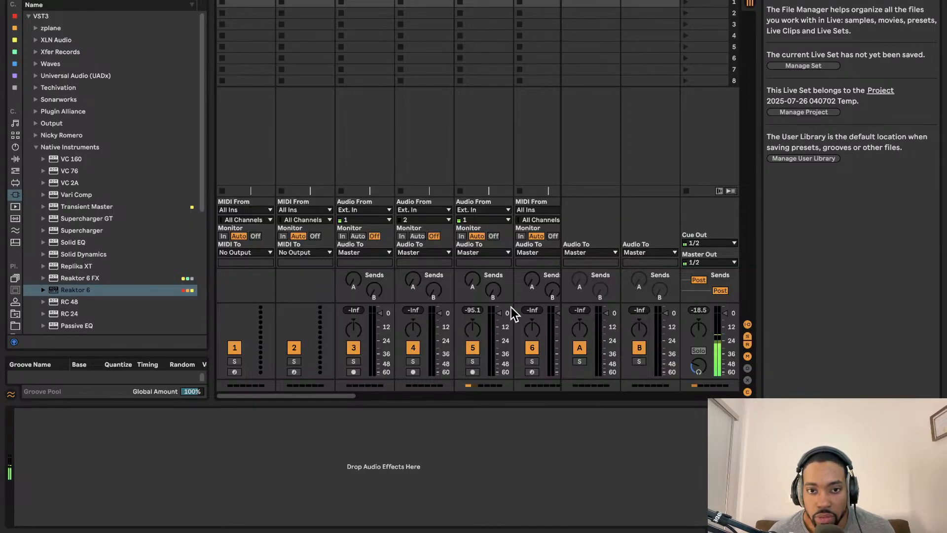
key(Tab)
key(Tab)
key(Tab)
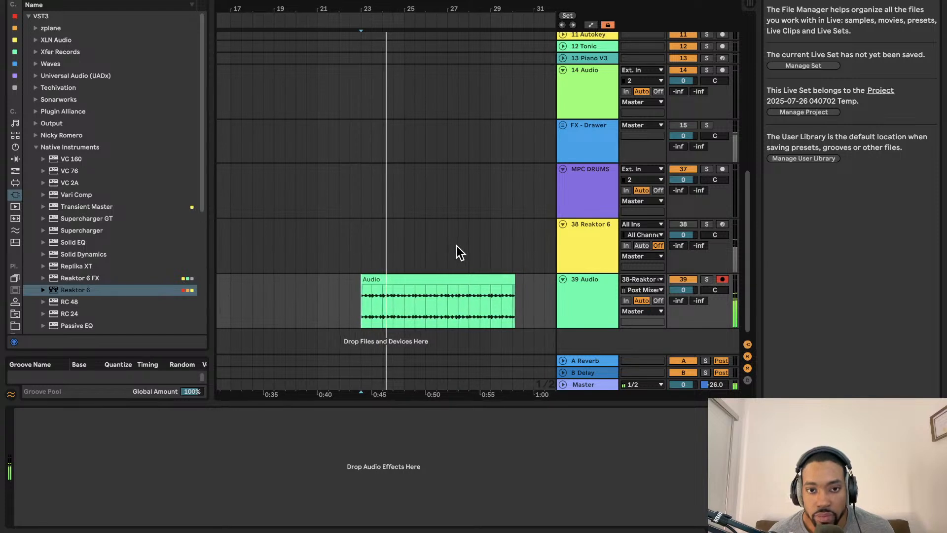
- Shorten the recorded clip on 39 Audio so that it ends at bar 27
key(plus)
key(minus)
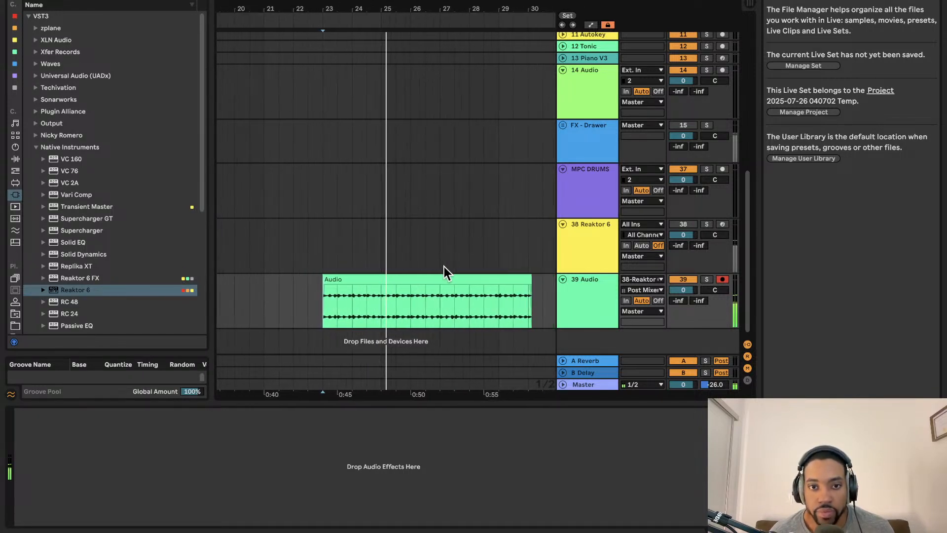
click(475, 276)
drag(475, 275, 406, 285)
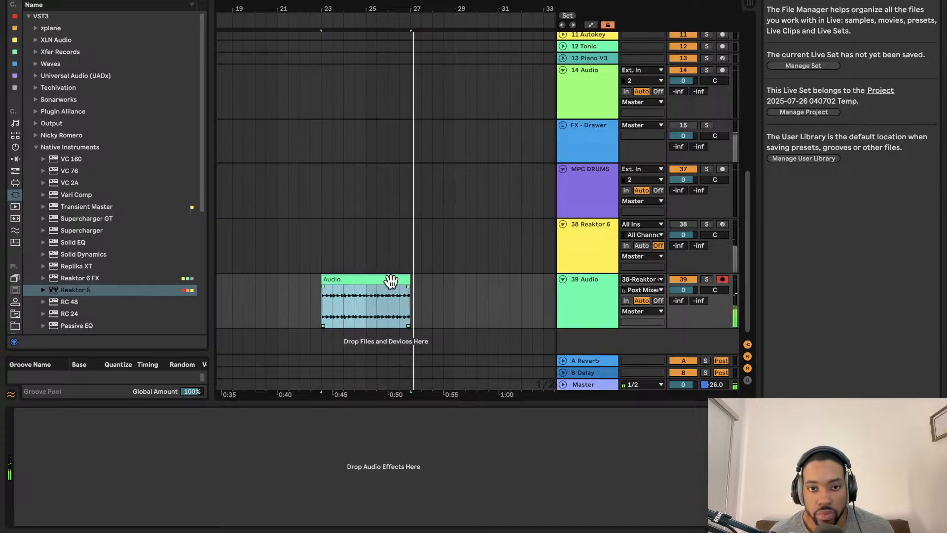
- Loop playback over the clip from bar 23 to 27 and open the clip's sample settings
key(ctrl+l)
key(space)
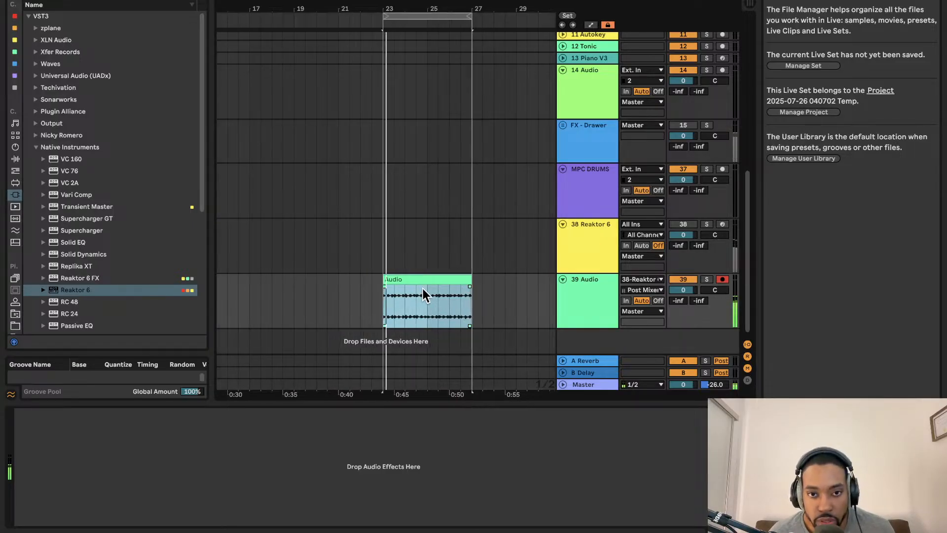
key(plus)
double_click(435, 281)
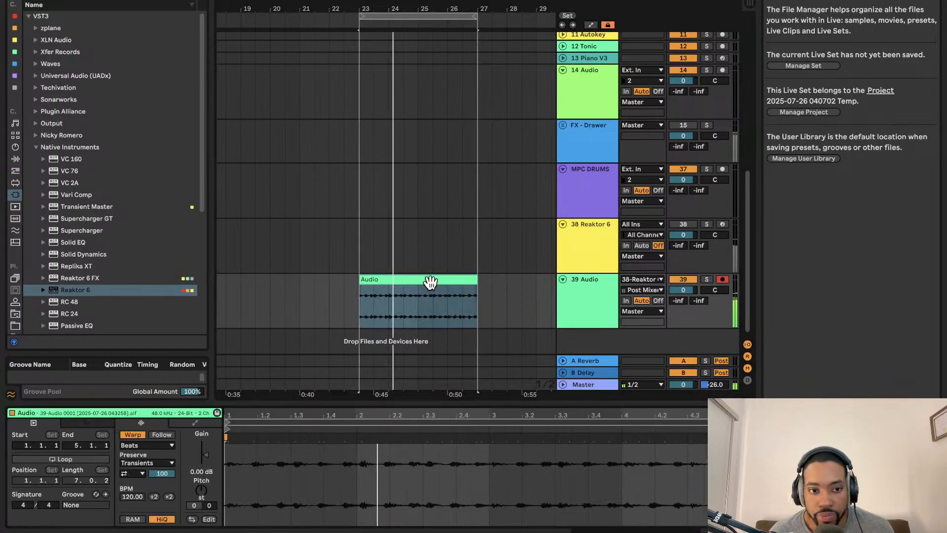
- Set the audio clip's gain to 3.25 dB, try transposing it to +4 semitones, and return its pitch to 0
drag(210, 457, 211, 446)
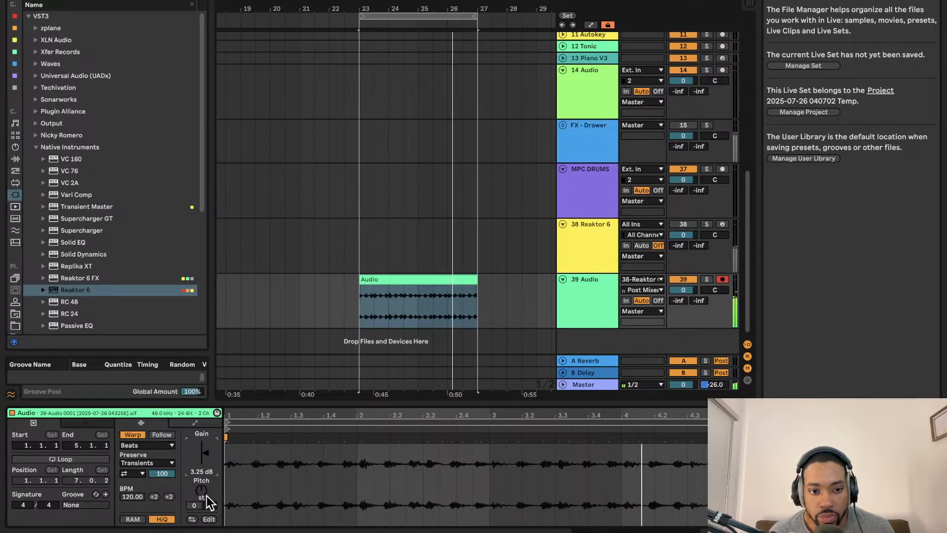
mouse_move(203, 493)
mouse_down()
mouse_move(204, 518)
mouse_move(204, 510)
mouse_up()
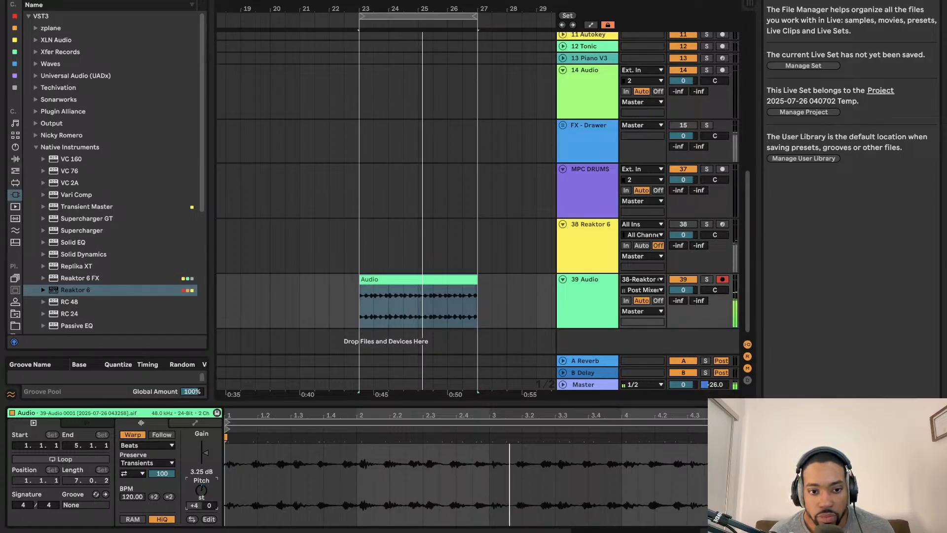
drag(202, 490, 201, 499)
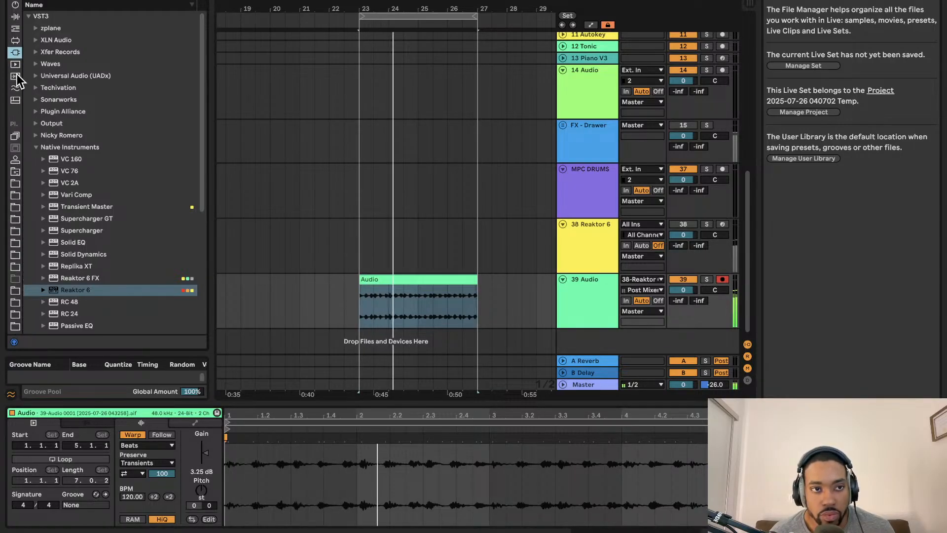
- Search the browser for percussion sounds
click(66, 0)
text(auto)
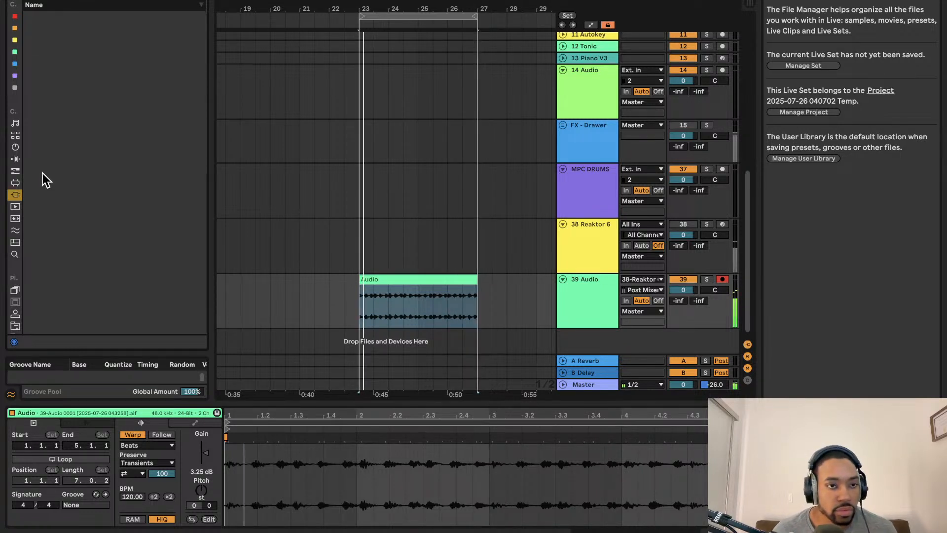
click(69, 1)
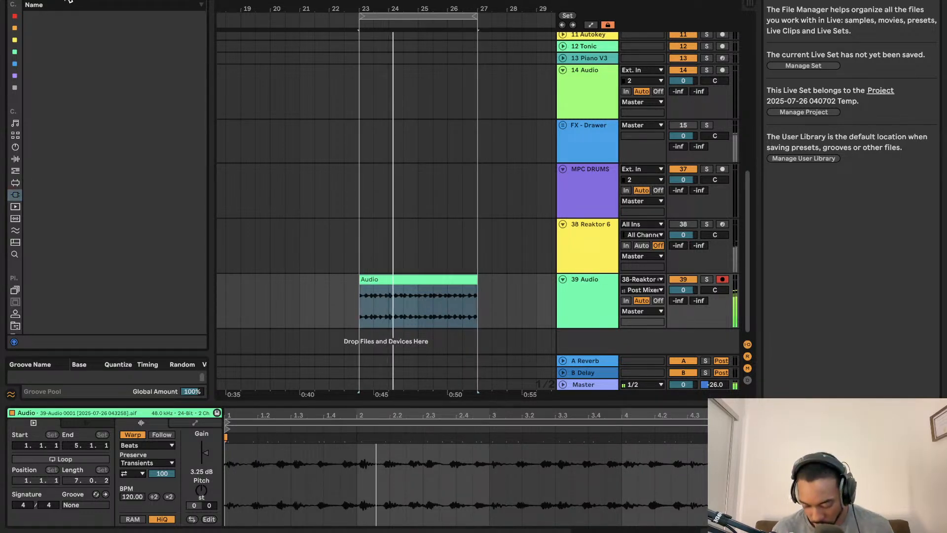
key(BackSpace)
text(drum)
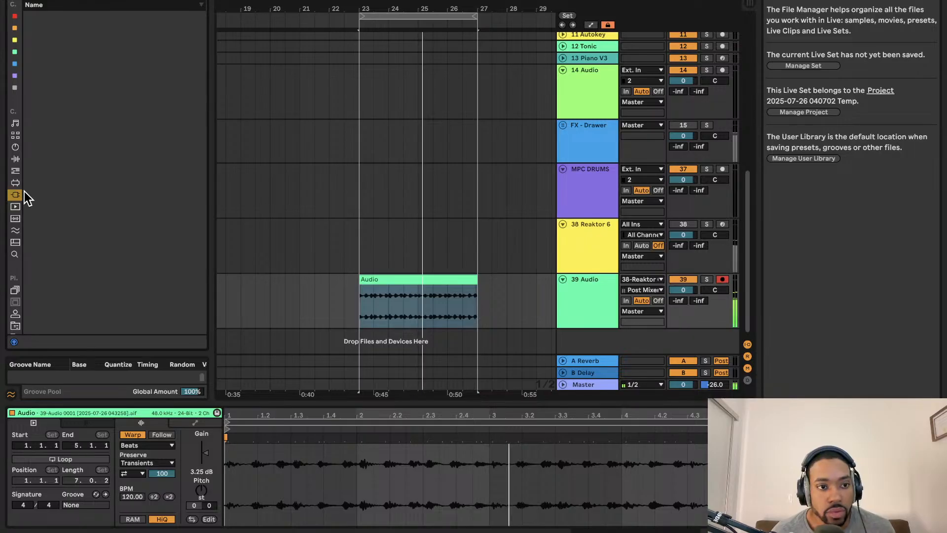
- Look through the sample folders for matching sounds and preview OS_NB_perc_shaker_tamb.wav in the percs folder
scroll(22, 211, down, 10)
click(18, 198)
click(17, 185)
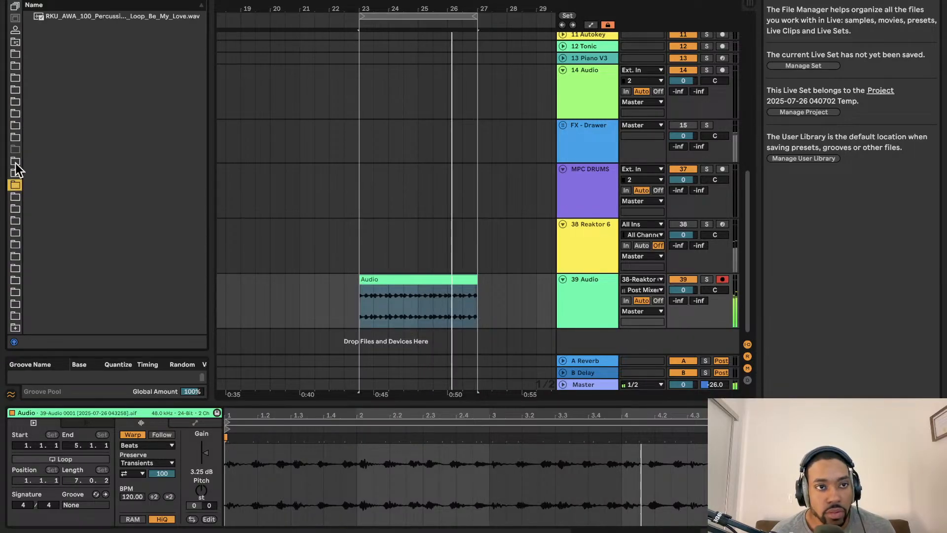
click(16, 208)
click(16, 196)
click(17, 209)
scroll(20, 148, up, 5)
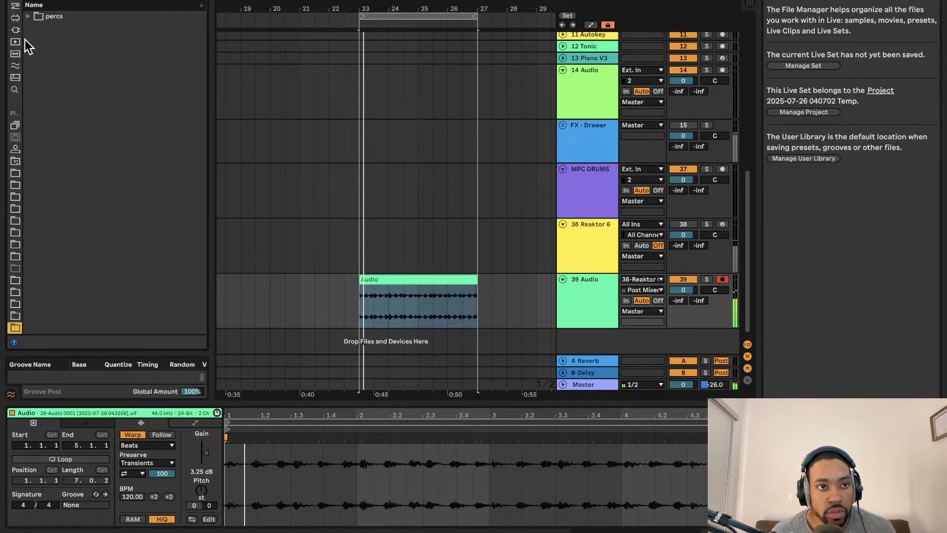
click(30, 16)
click(73, 28)
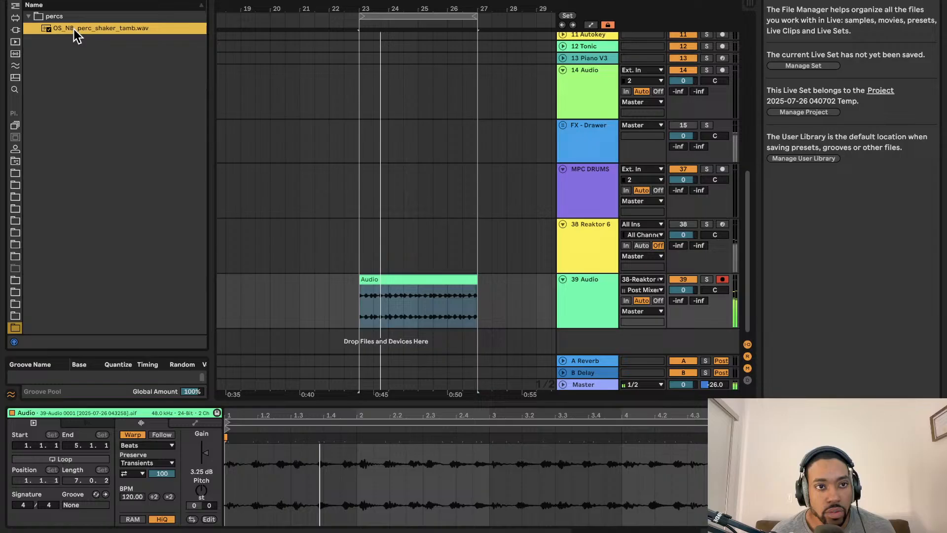
- Clear the browser search and preview the other samples in the percs folder
click(193, 1)
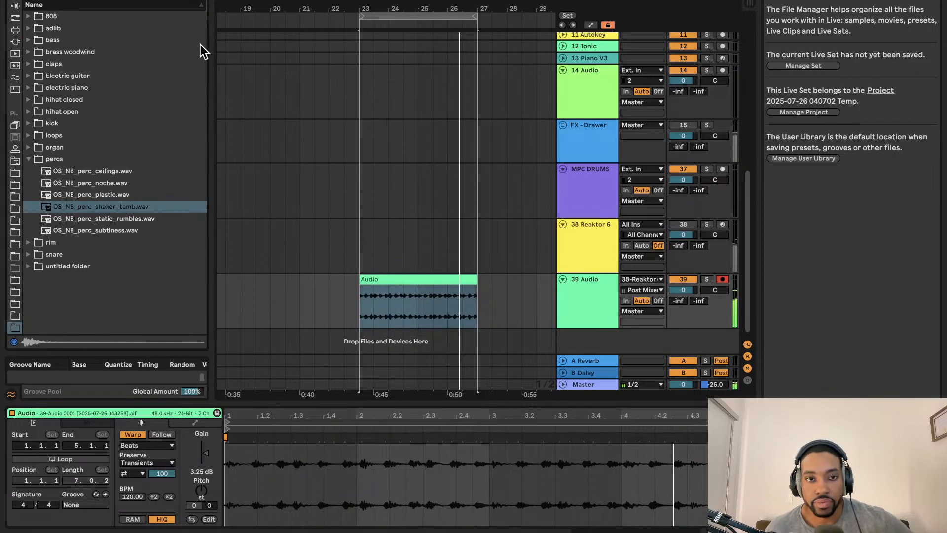
click(116, 219)
click(115, 206)
click(110, 195)
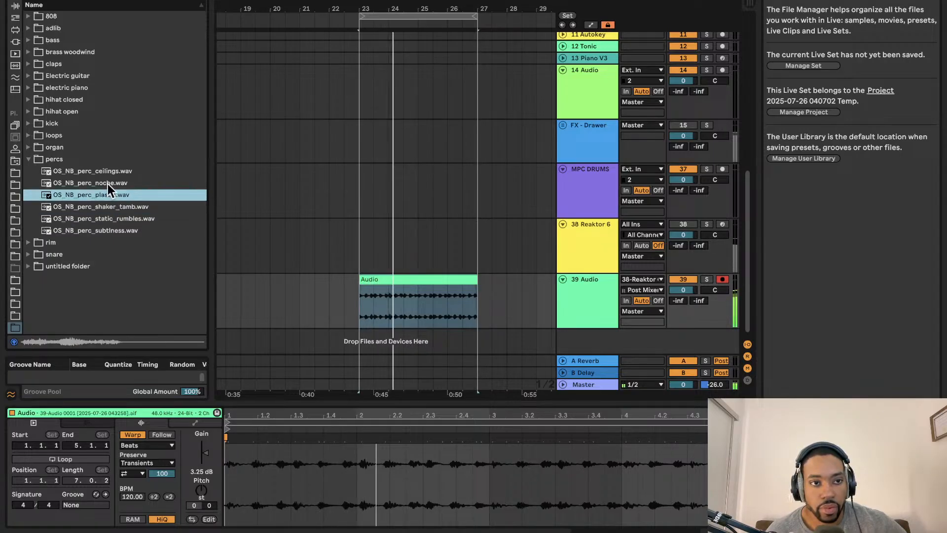
click(109, 183)
click(98, 170)
click(91, 207)
click(77, 219)
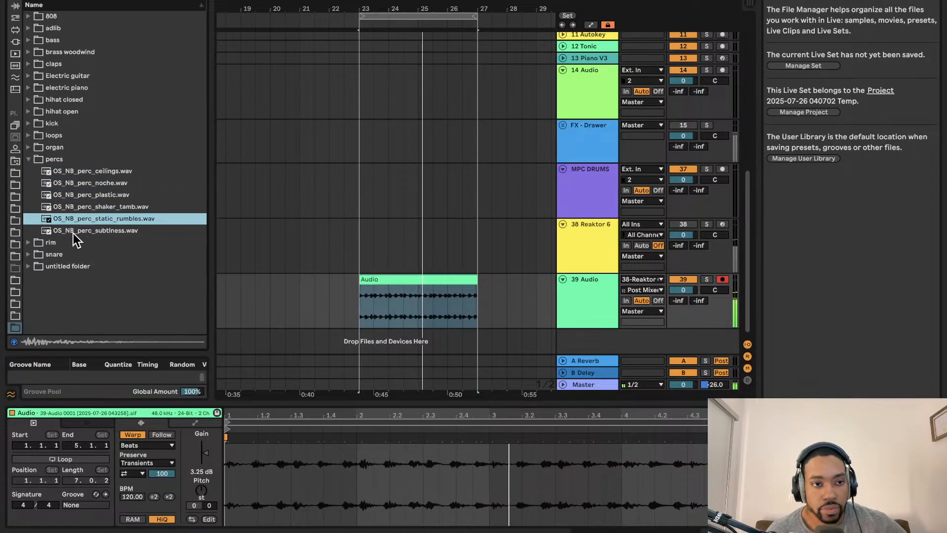
click(58, 238)
click(57, 232)
- Place BOS_DV_140_Percussion_Loop_Scorched.wav from the percussion folder on a new track at bar 23 and set the track volume to -18.3 dB
click(16, 281)
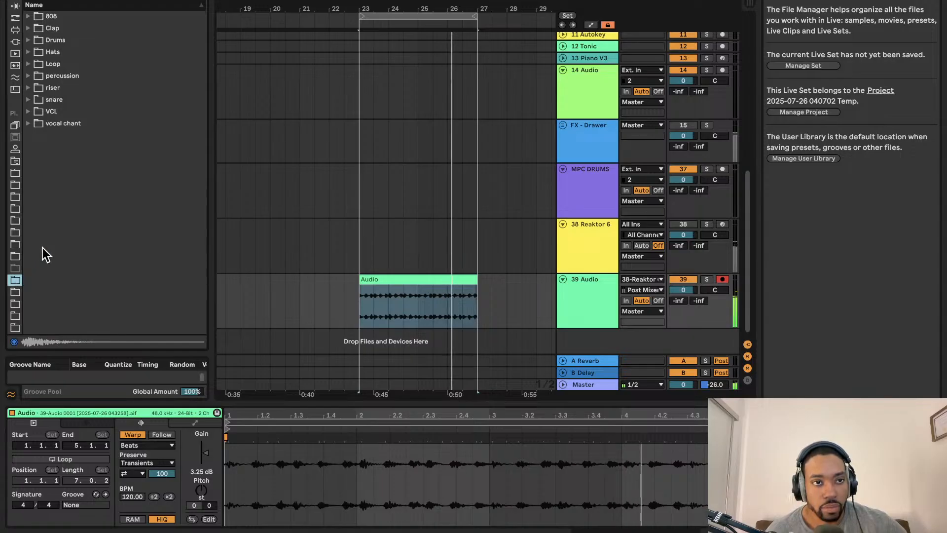
click(33, 74)
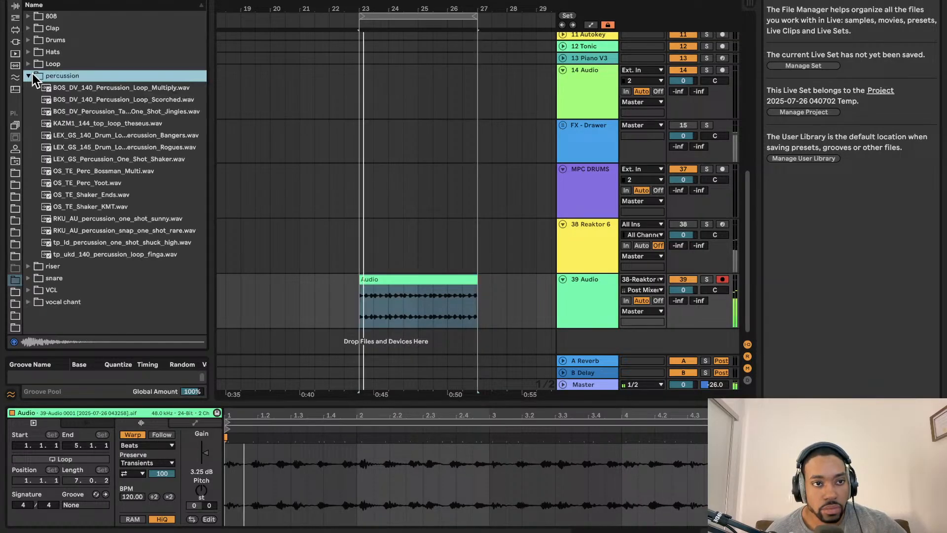
click(69, 99)
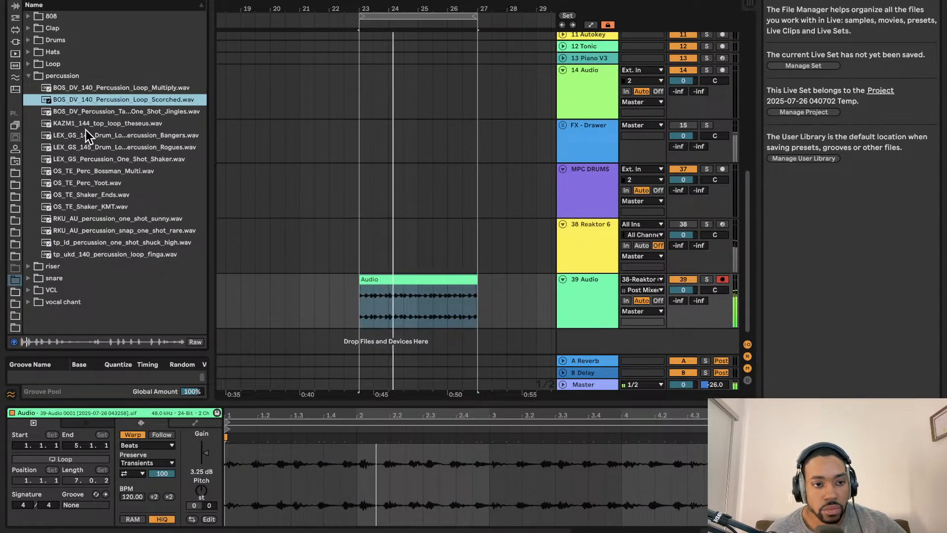
click(260, 167)
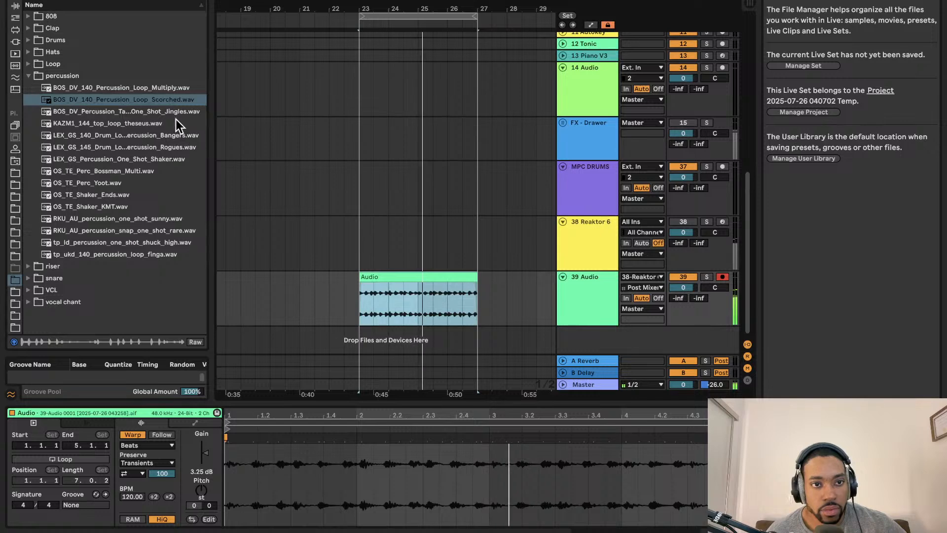
drag(173, 100, 355, 347)
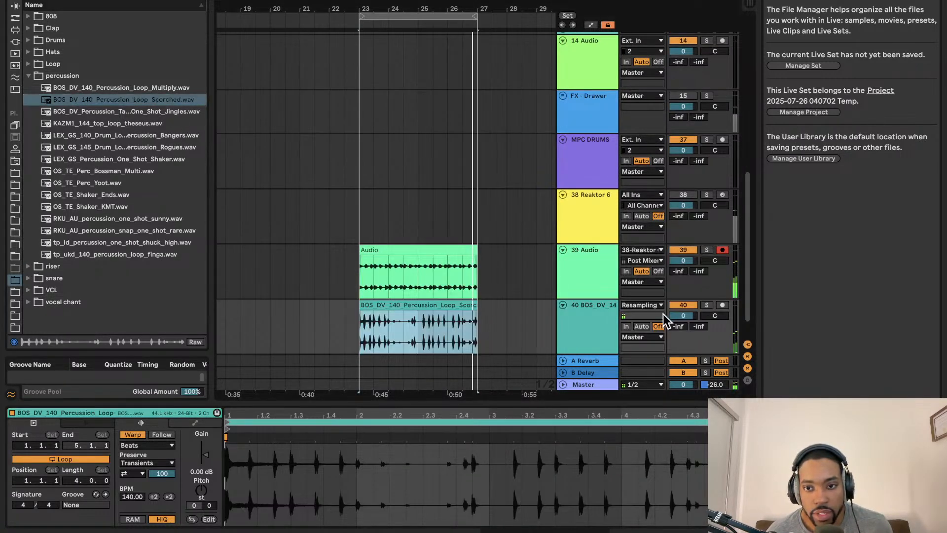
drag(684, 315, 684, 344)
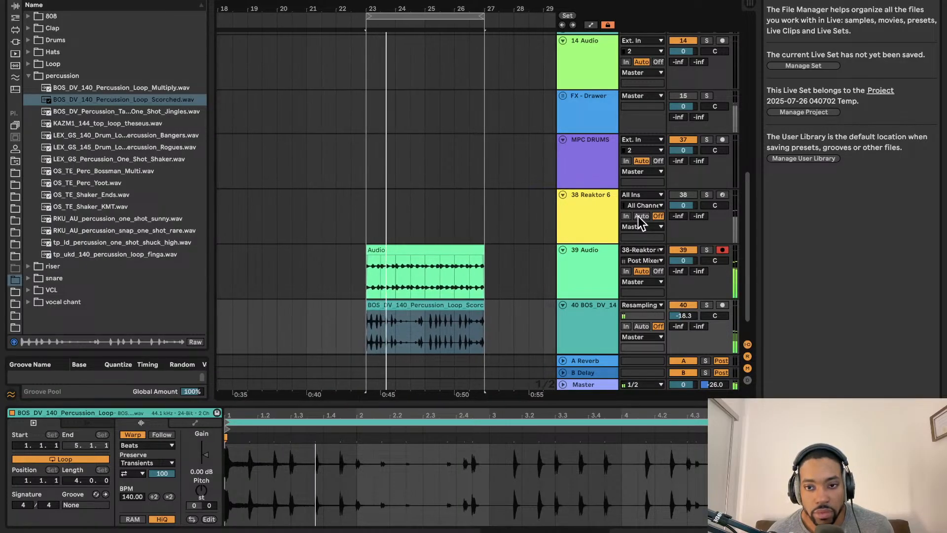
- Place KAZM1_144_top_loop_theseus.wav on a new track at bar 23 and lower the track volume to -33.8 dB
scroll(499, 227, up, 4)
scroll(491, 224, down, 5)
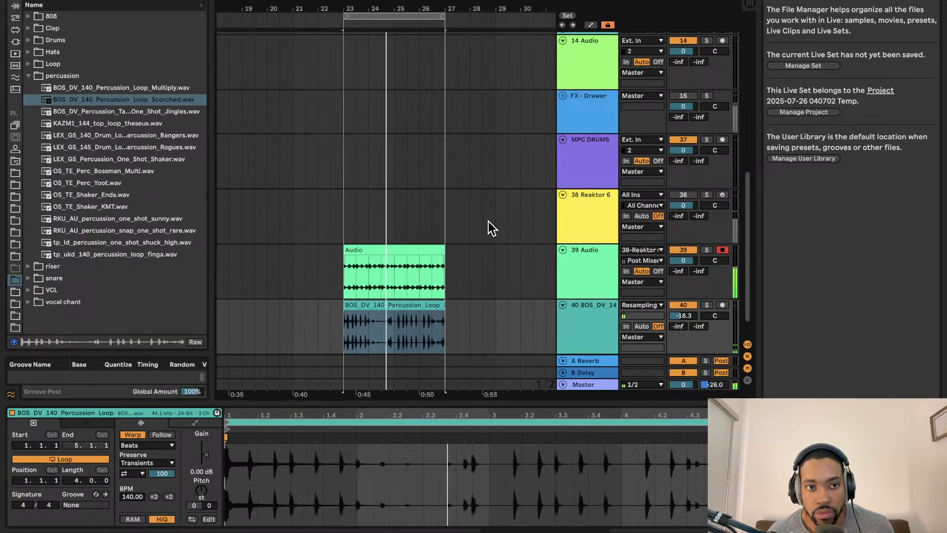
scroll(487, 218, down, 2)
scroll(485, 217, up, 3)
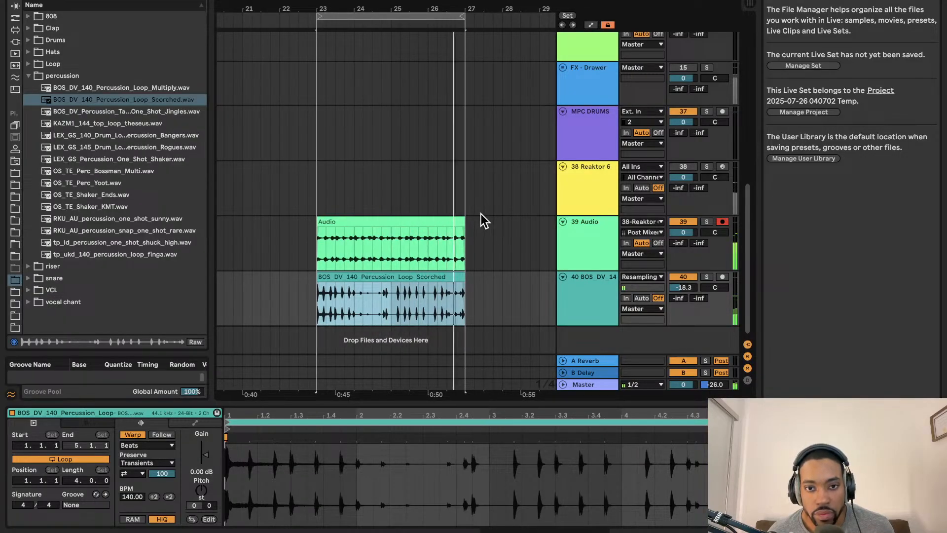
scroll(370, 222, up, 3)
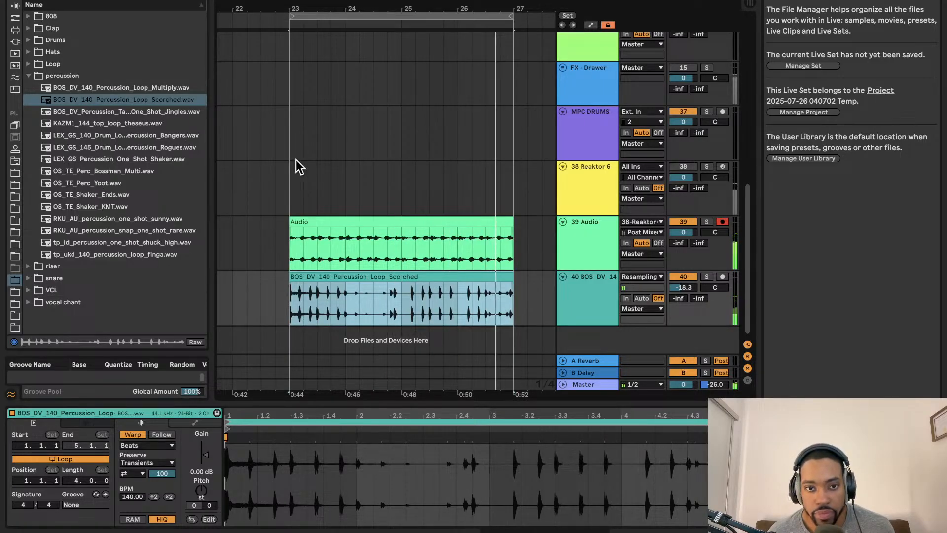
scroll(289, 160, up, 2)
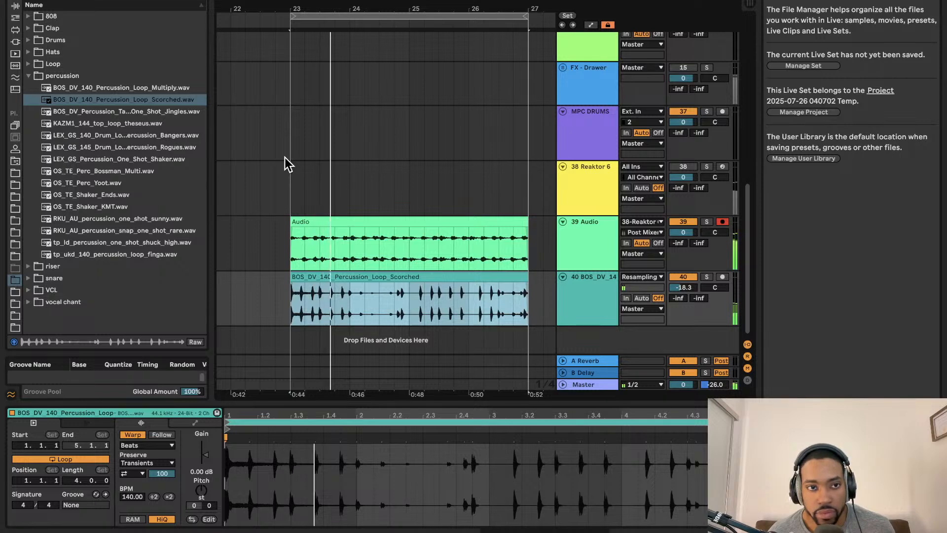
drag(120, 126, 297, 336)
drag(682, 312, 682, 365)
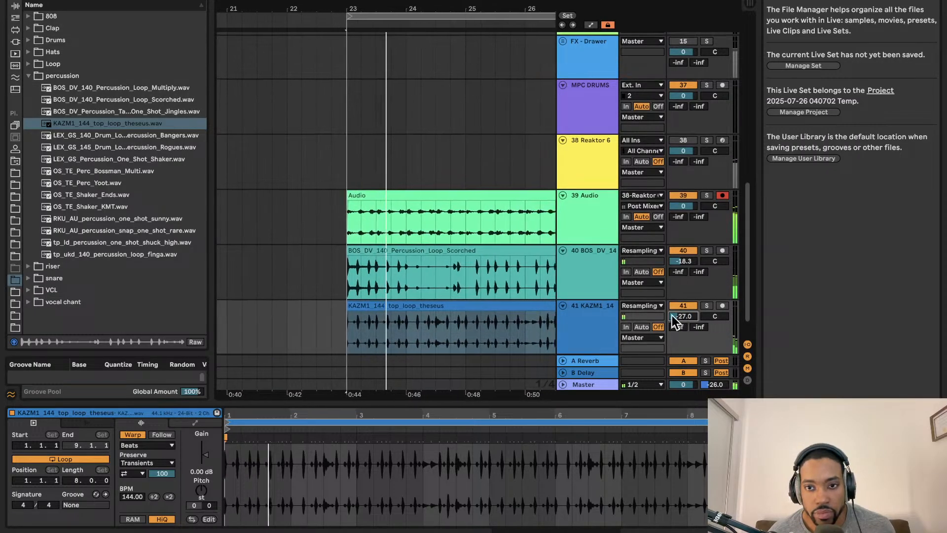
- Split the KAZM1_144_top_loop_theseus clip at bar 27 and delete the part beyond it
click(529, 319)
click(526, 318)
key(super+e)
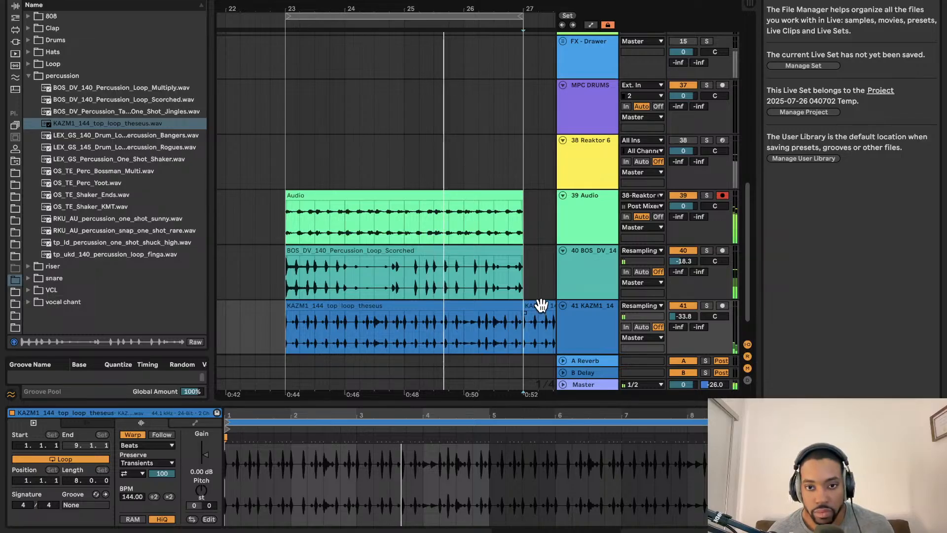
click(542, 310)
key(Delete)
scroll(501, 252, down, 2)
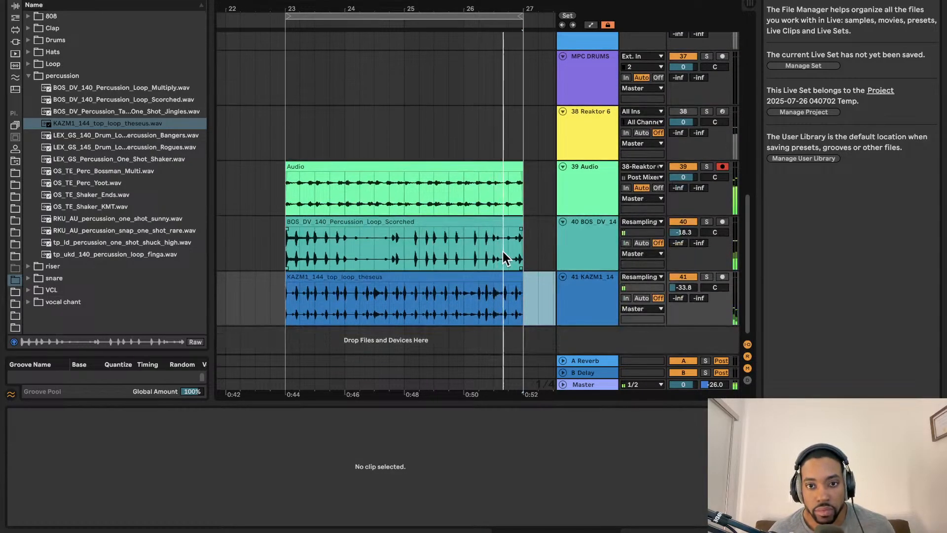
- Place X10_CTD_fx_downlifting_D#m.wav from the riser folder on a new track at bar 25 and set the track volume to -31.2 dB
scroll(503, 251, up, 2)
scroll(502, 251, down, 1)
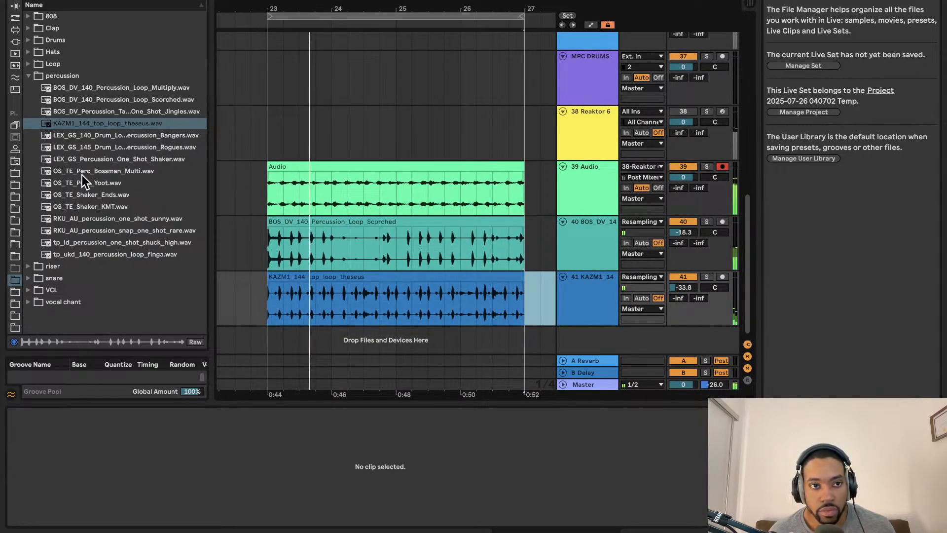
click(30, 267)
click(88, 127)
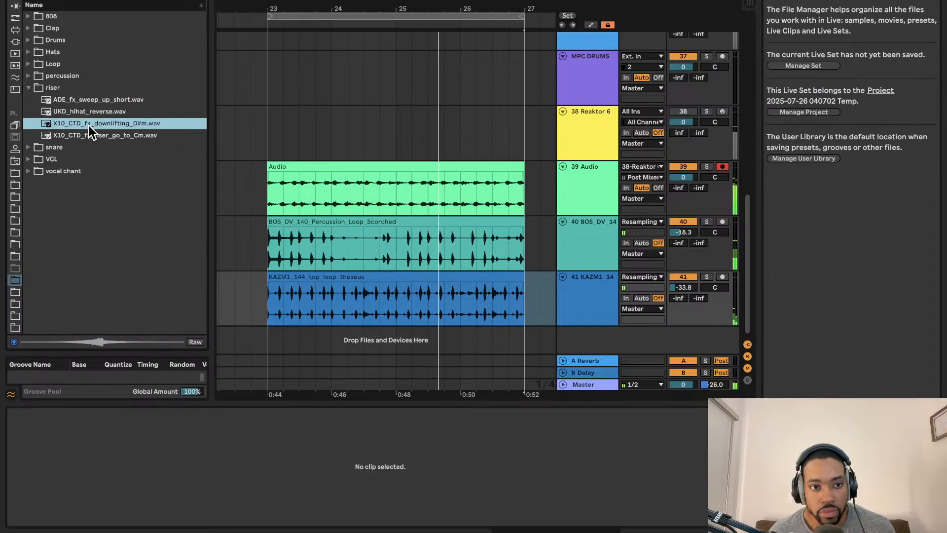
mouse_move(97, 124)
mouse_down()
mouse_move(429, 311)
mouse_move(368, 349)
mouse_move(428, 333)
mouse_move(399, 331)
mouse_up()
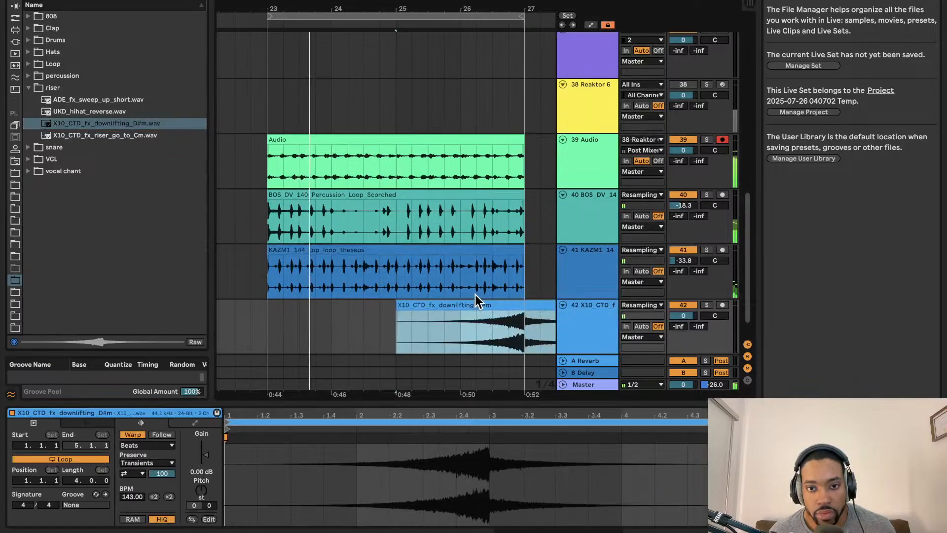
drag(687, 315, 686, 350)
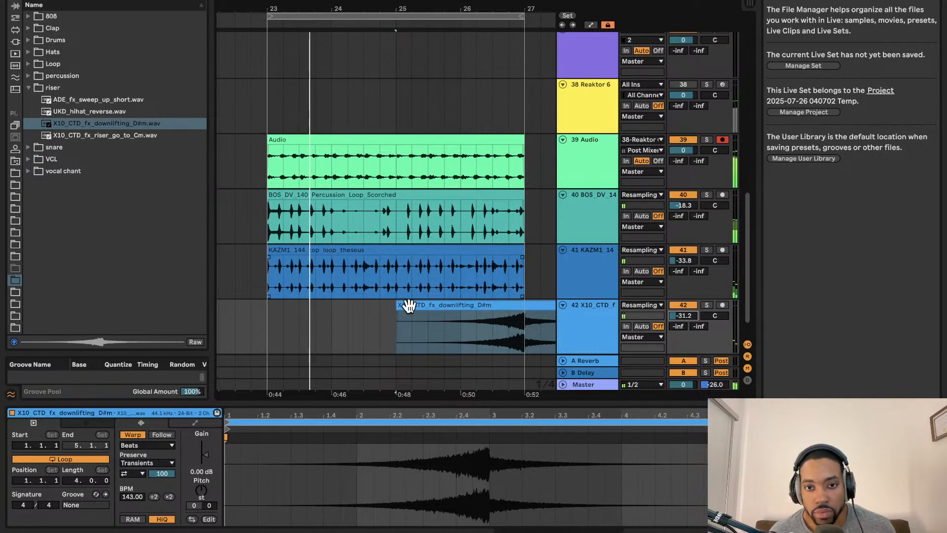
- Trim the downlifting clip's start to 2.4.1, split it at bar 27 and delete the tail
drag(398, 304, 506, 304)
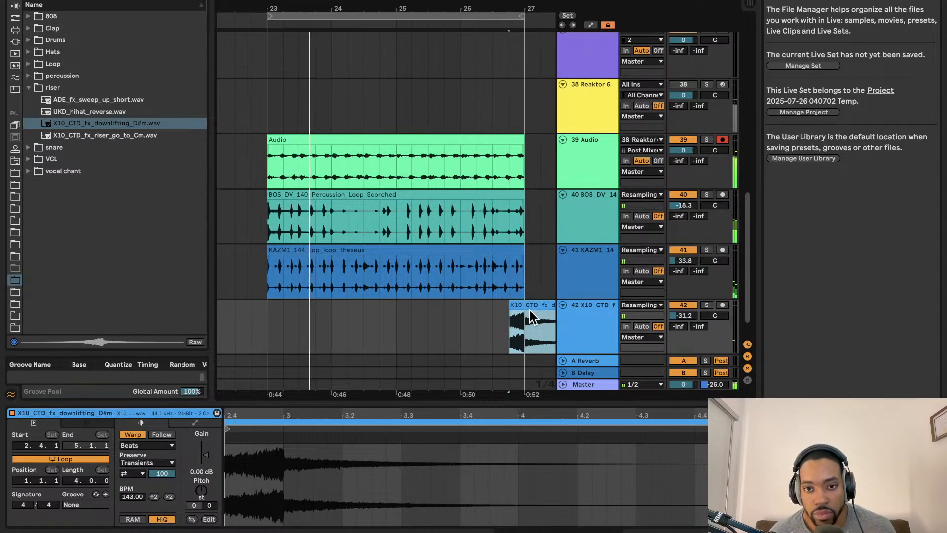
scroll(530, 309, right, 3)
click(486, 319)
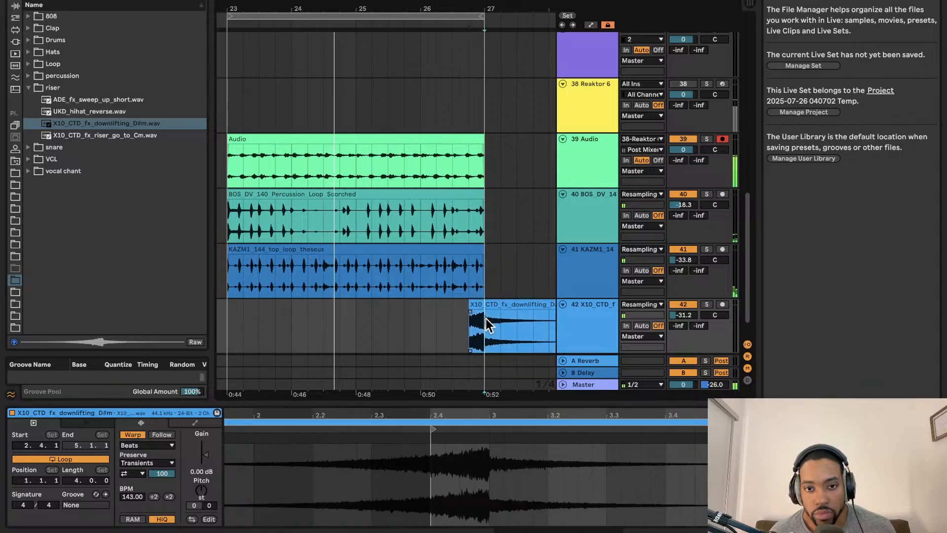
key(super+e)
key(Delete)
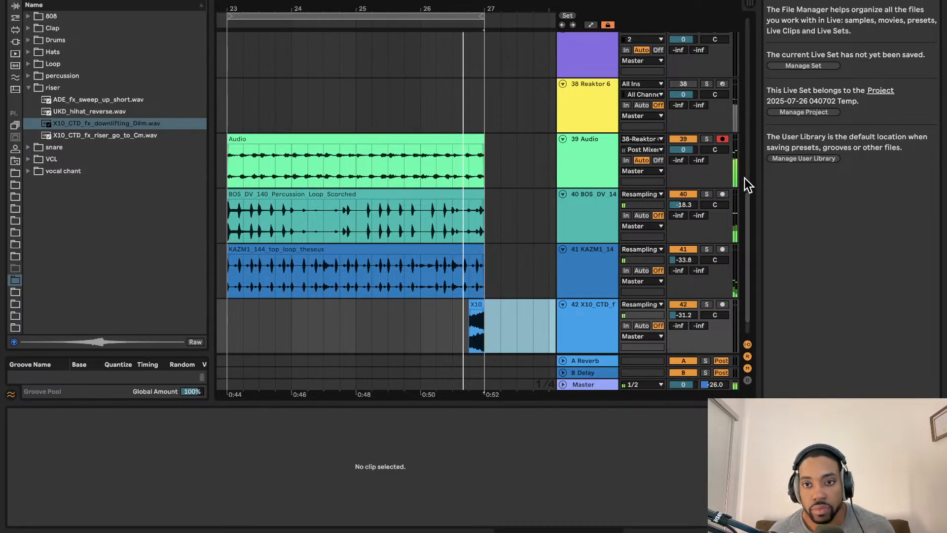
- Duplicate the looped section from bar 23 to bar 27 across all tracks
click(402, 13)
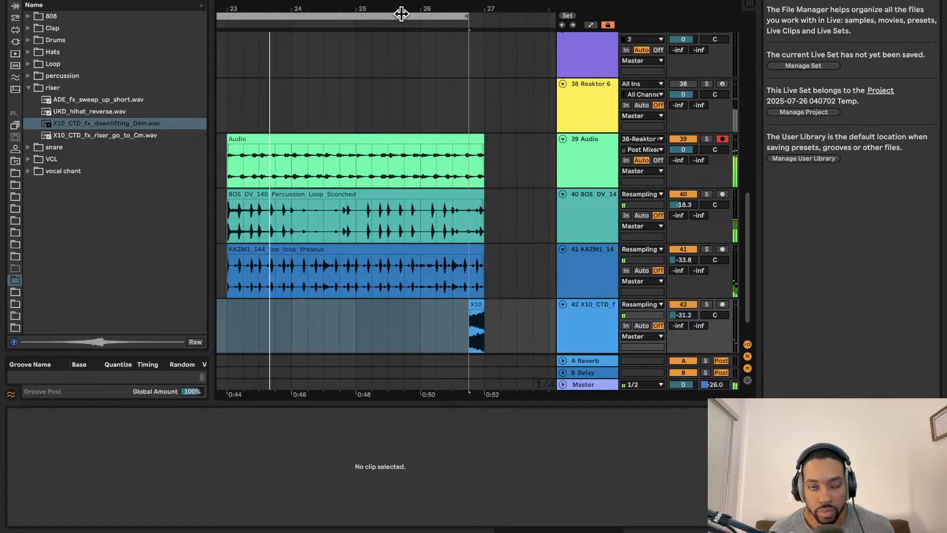
drag(408, 16, 437, 18)
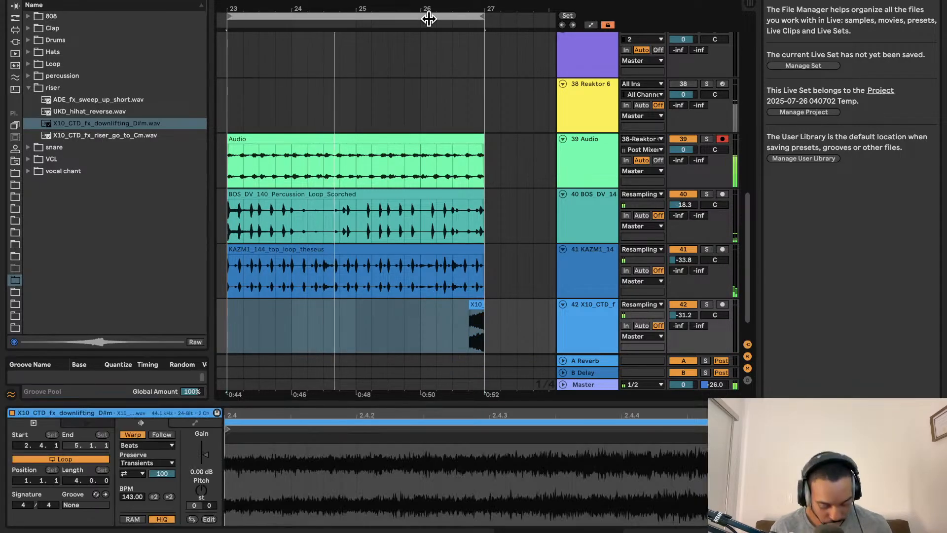
key(super+shift+d)
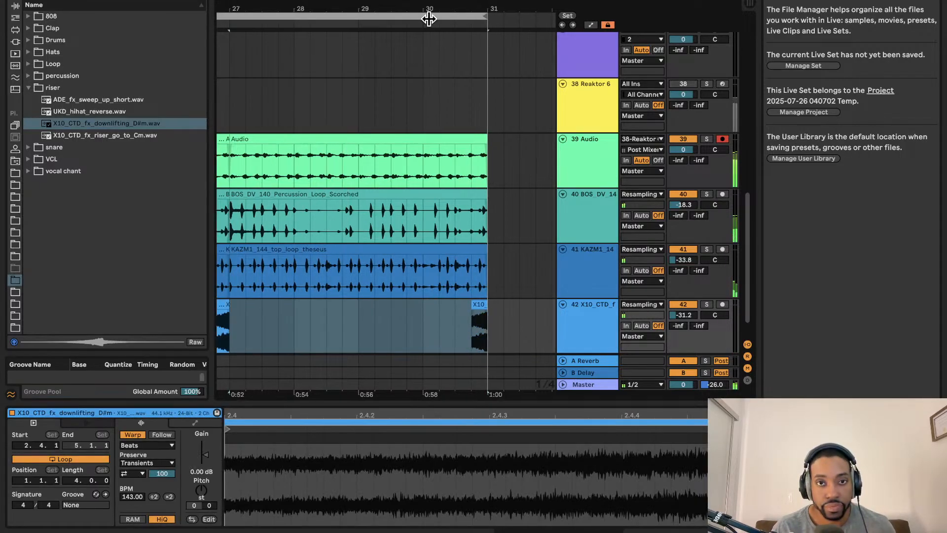
- Add a locator at bar 27 and duplicate the section from bar 23 to bar 31 across all tracks
right_click(229, 26)
scroll(261, 55, left, 3)
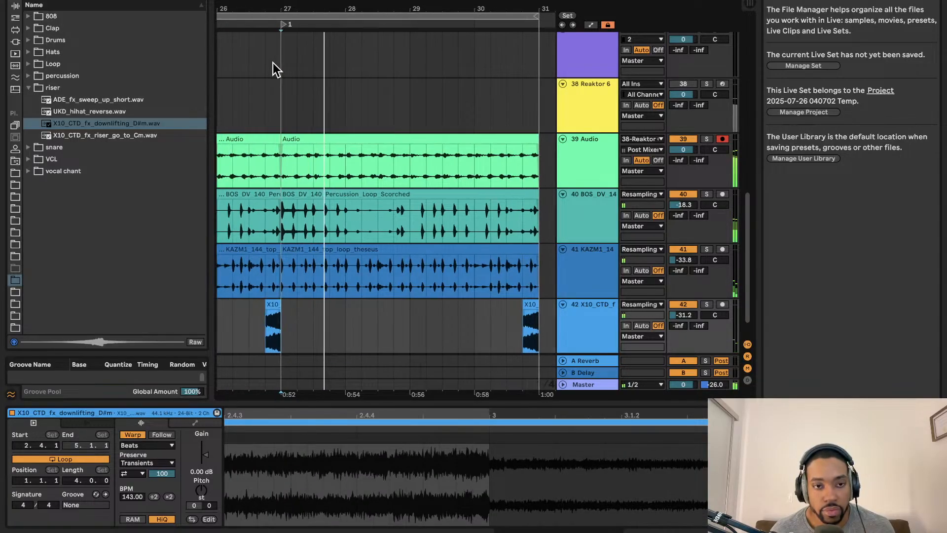
click(346, 14)
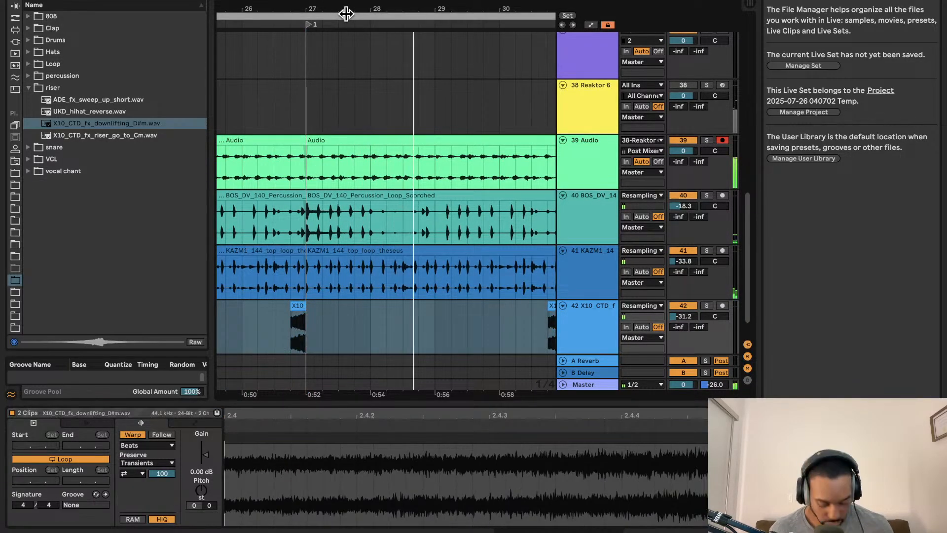
key(ctrl+d)
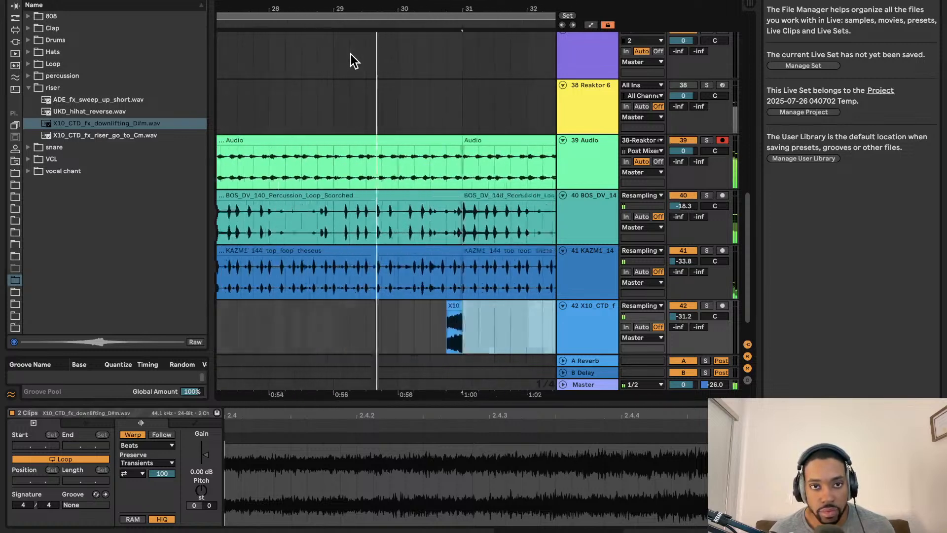
- Add a second locator at bar 31
right_click(412, 28)
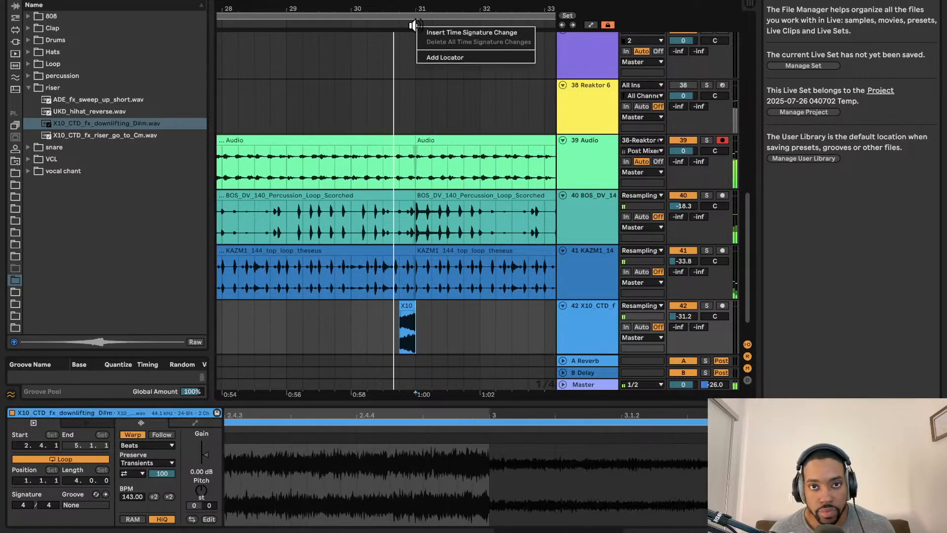
click(428, 55)
scroll(419, 120, down, 2)
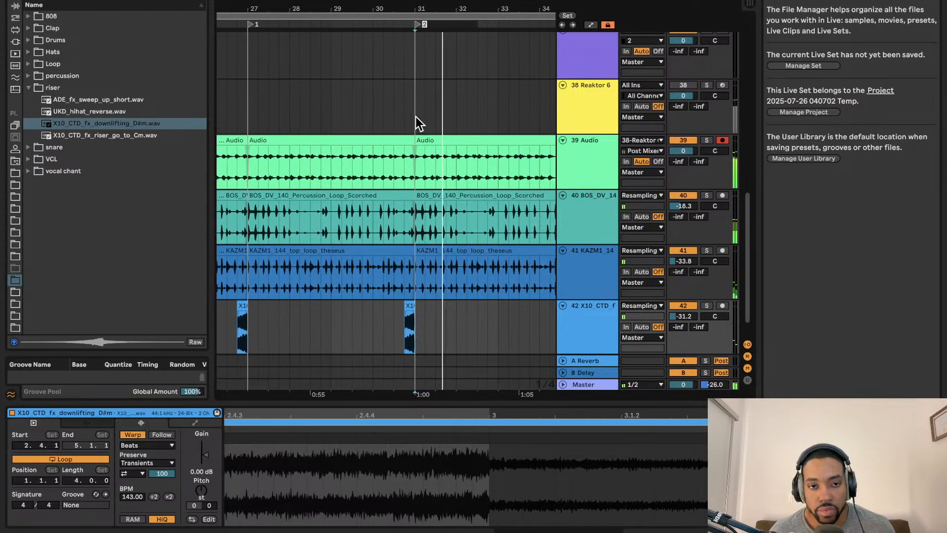
scroll(401, 111, down, 3)
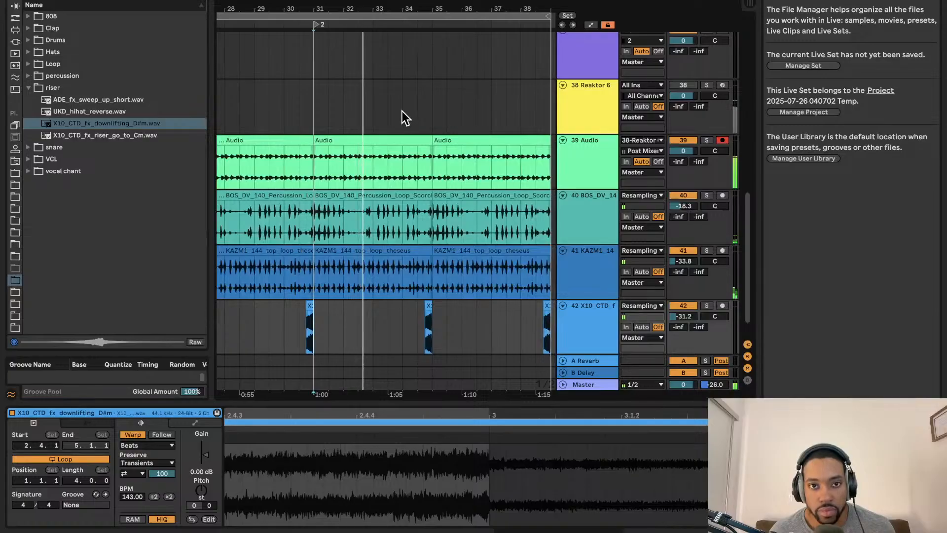
scroll(402, 111, down, 3)
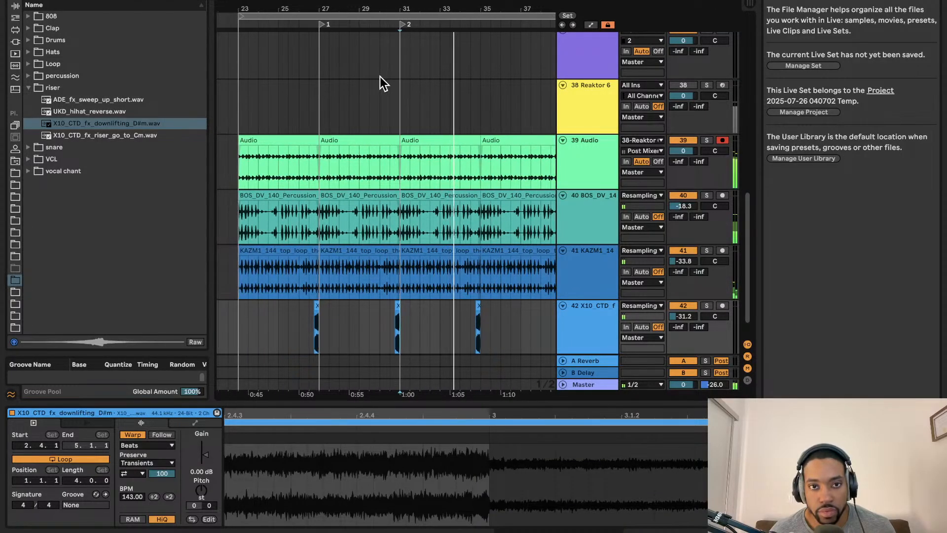
scroll(378, 76, down, 1)
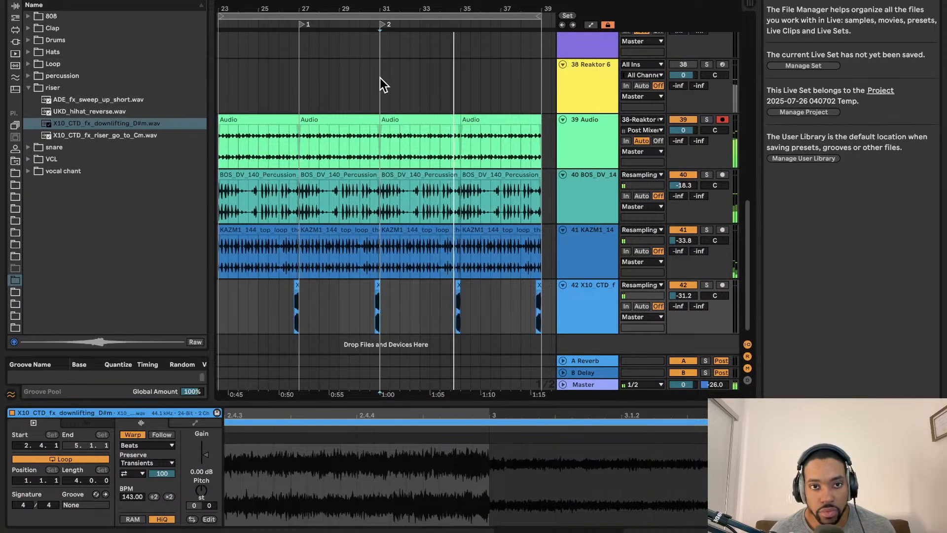
- Audition the snare samples, place tp_ukd_snare_low_layer.wav on a new track at bar 26 and set its track volume to -12.0 dB
click(50, 144)
click(81, 146)
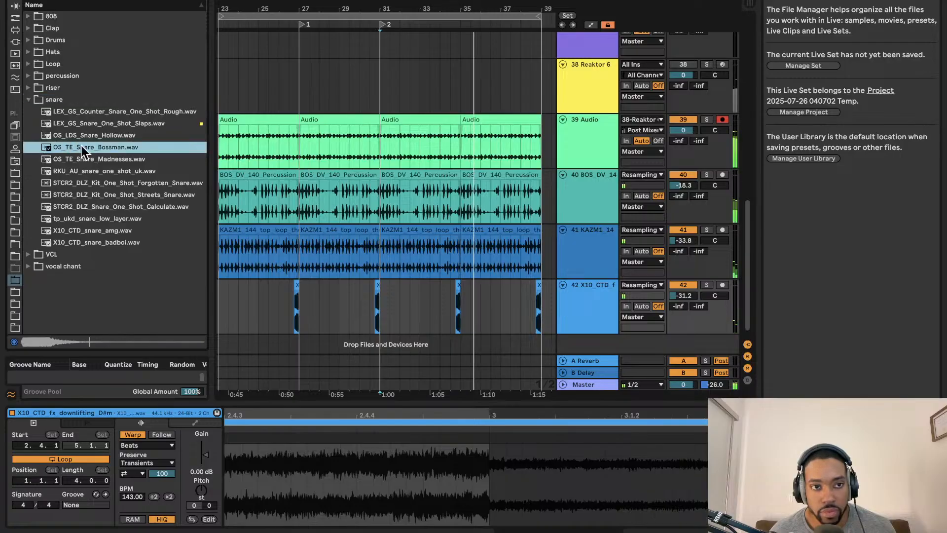
click(124, 183)
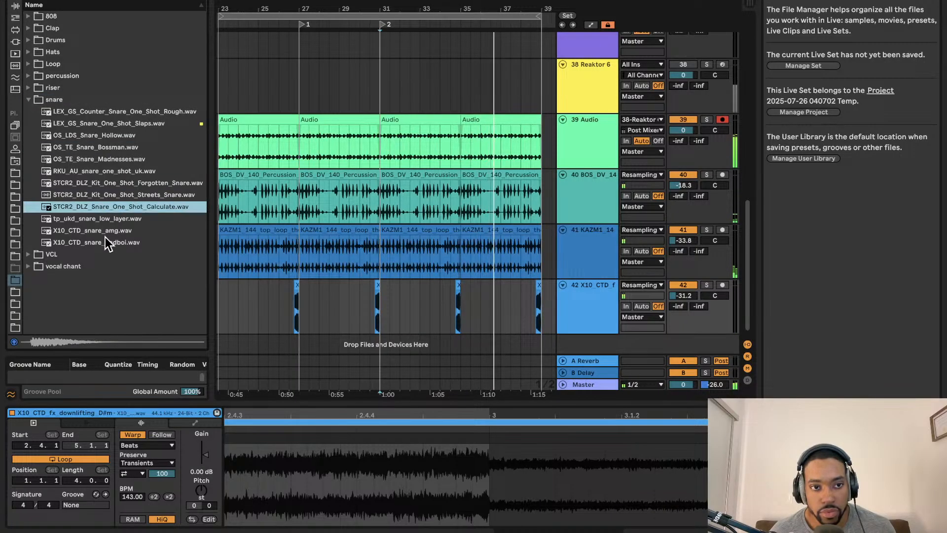
click(104, 220)
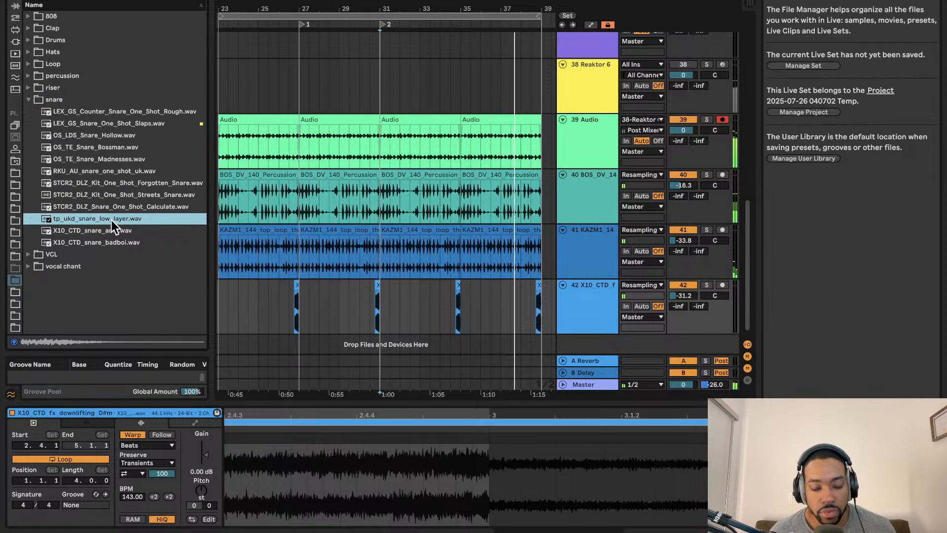
drag(111, 220, 274, 354)
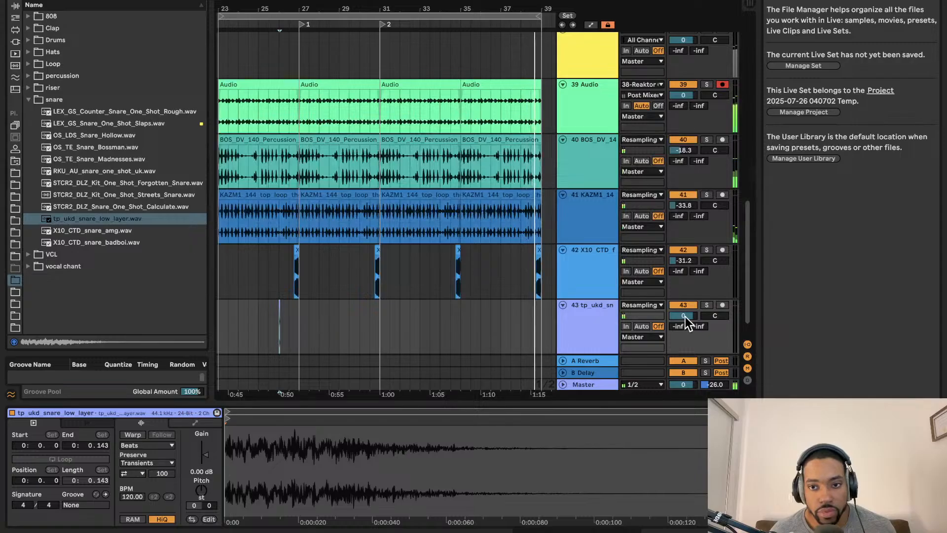
drag(683, 316, 683, 336)
- Move the snare clip to the start of bar 27
scroll(249, 154, up, 5)
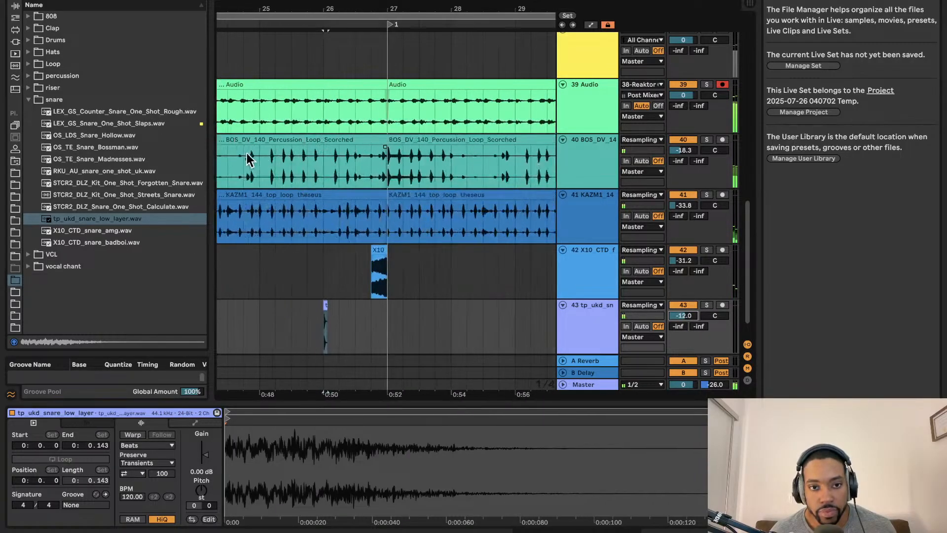
scroll(247, 147, left, 5)
scroll(249, 146, down, 2)
scroll(453, 318, up, 3)
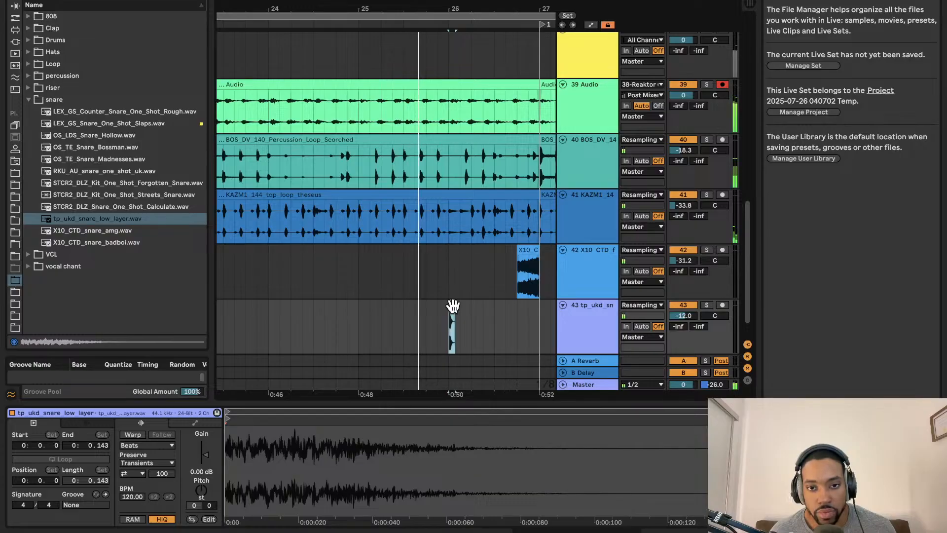
drag(452, 306, 352, 306)
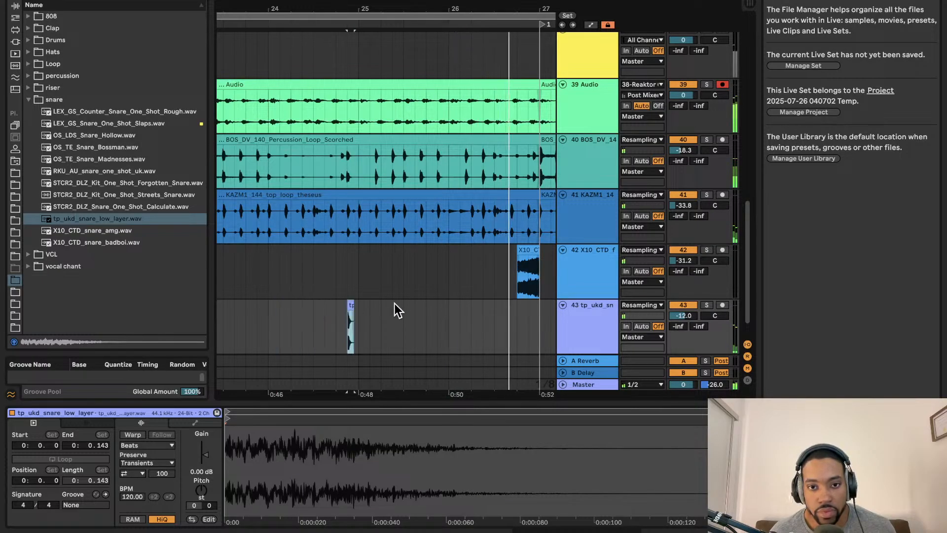
drag(541, 325, 540, 324)
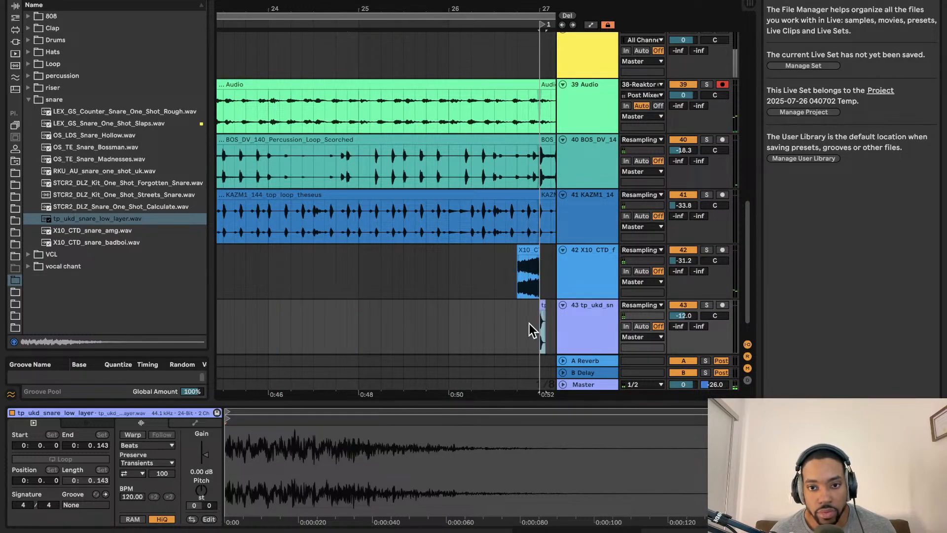
scroll(518, 320, right, 1)
scroll(469, 315, left, 2)
scroll(375, 311, right, 6)
scroll(307, 310, up, 1)
scroll(307, 311, right, 1)
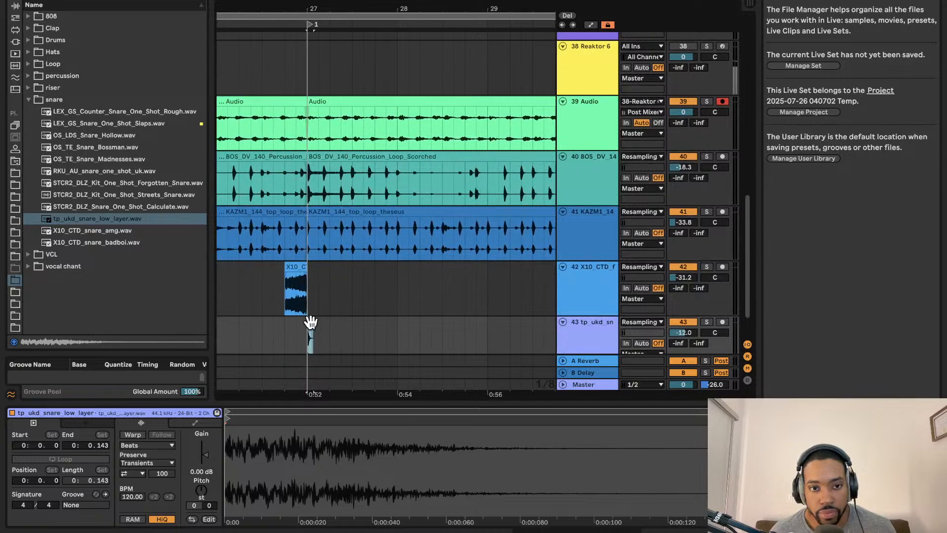
- Play back the snare against the loop, move its clip to 27.2 and duplicate it twice back to back
mouse_move(343, 321)
mouse_down()
mouse_move(316, 321)
mouse_move(327, 320)
mouse_up()
scroll(346, 321, up, 2)
scroll(316, 322, left, 3)
scroll(328, 323, right, 2)
scroll(328, 322, left, 3)
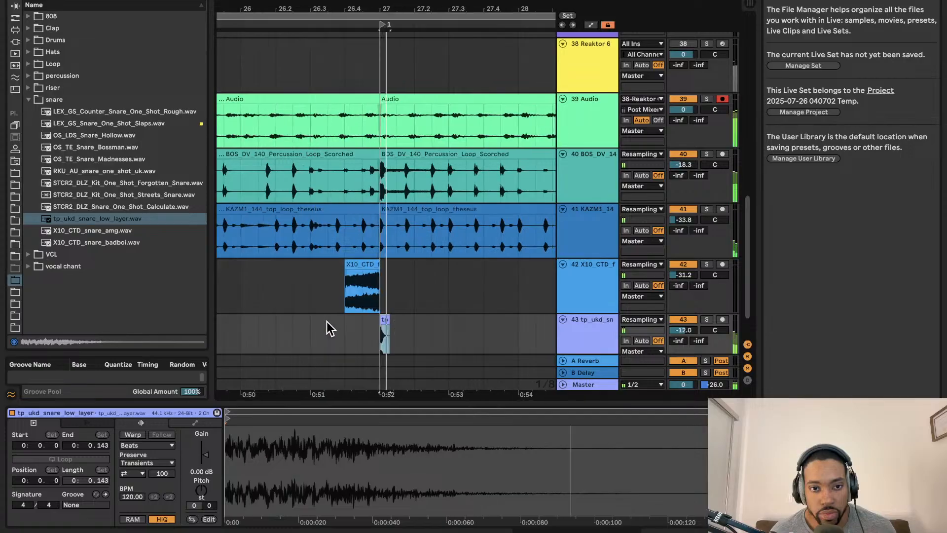
click(326, 323)
scroll(321, 328, left, 2)
key(space)
key(space)
scroll(394, 326, right, 2)
drag(385, 321, 429, 327)
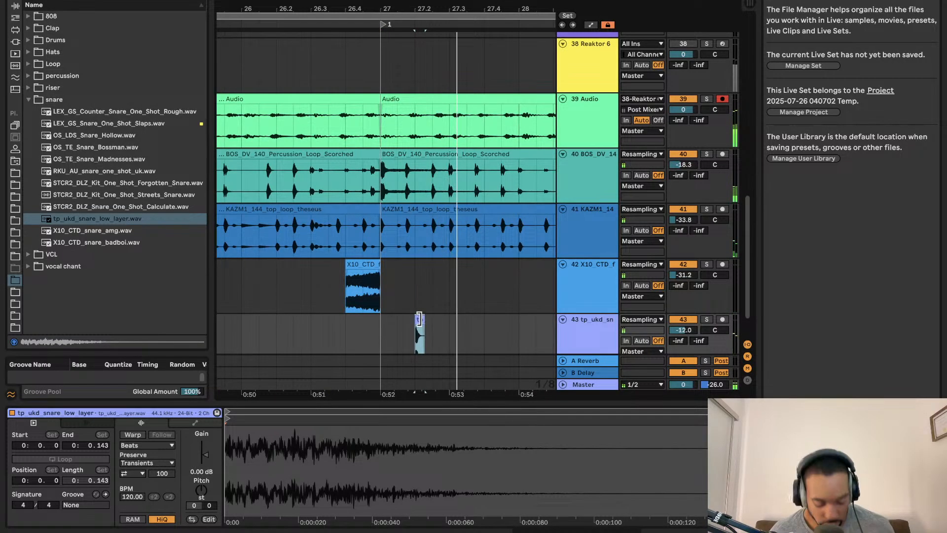
scroll(431, 327, right, 4)
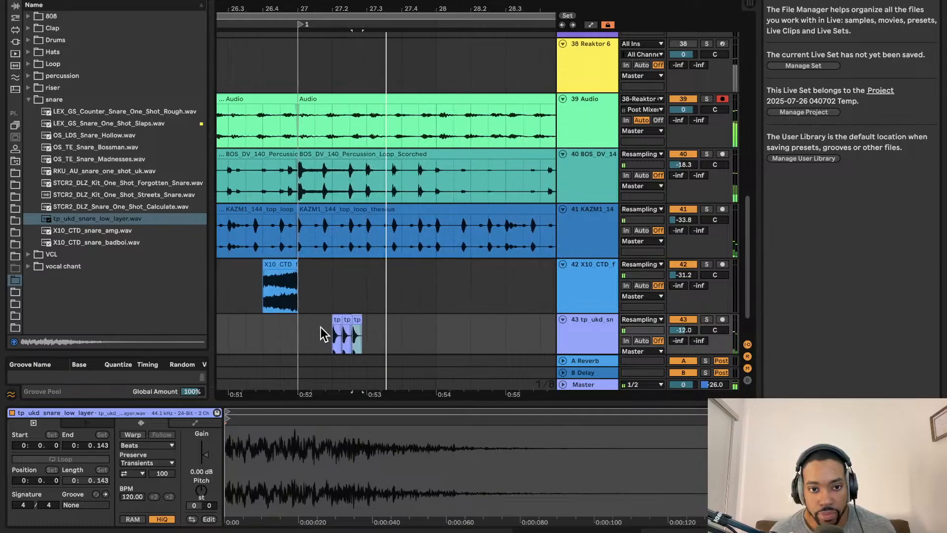
- Move the second and third snare clips earlier so they overlap the hits before them, and play the result
click(301, 331)
scroll(336, 331, left, 4)
scroll(384, 310, right, 2)
scroll(378, 321, down, 3)
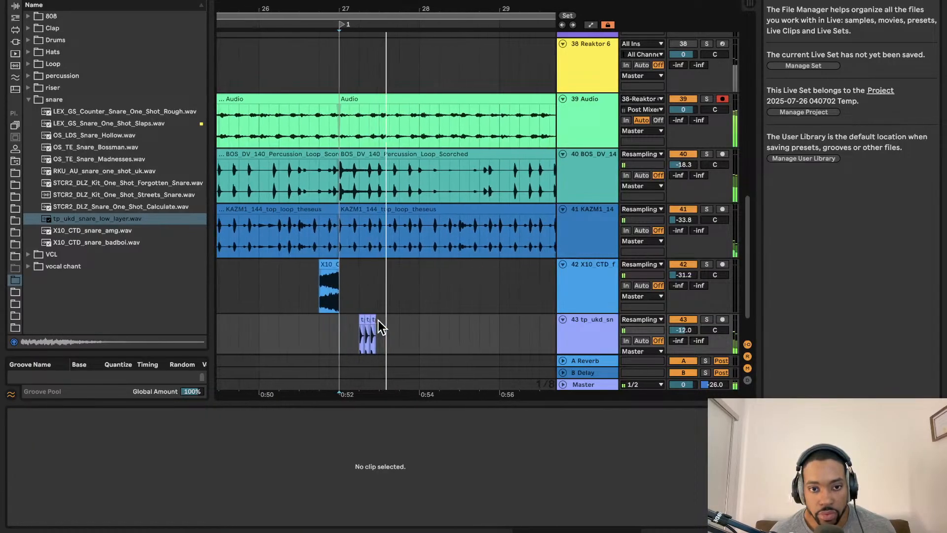
scroll(378, 319, down, 3)
scroll(375, 318, up, 10)
scroll(375, 318, down, 6)
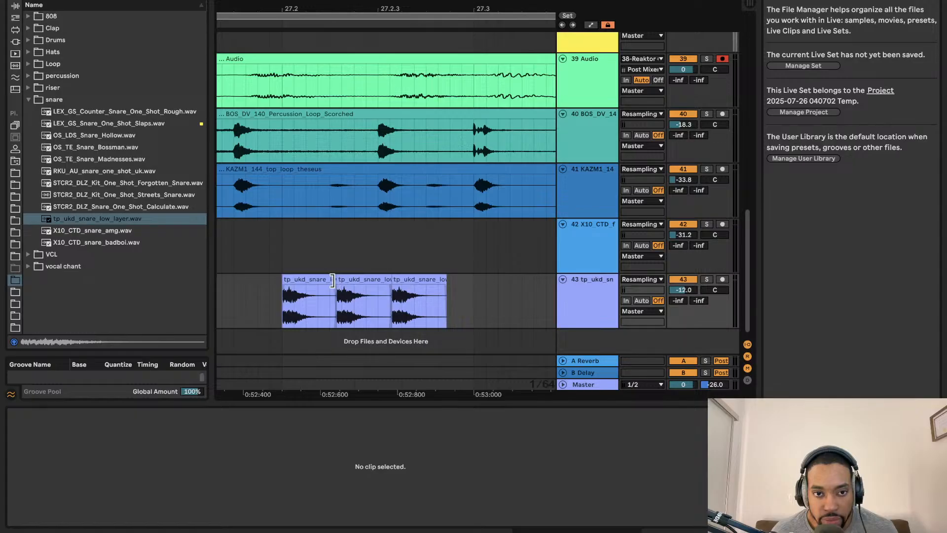
drag(332, 280, 359, 286)
click(275, 290)
key(space)
key(space)
scroll(300, 289, left, 2)
scroll(300, 289, up, 1)
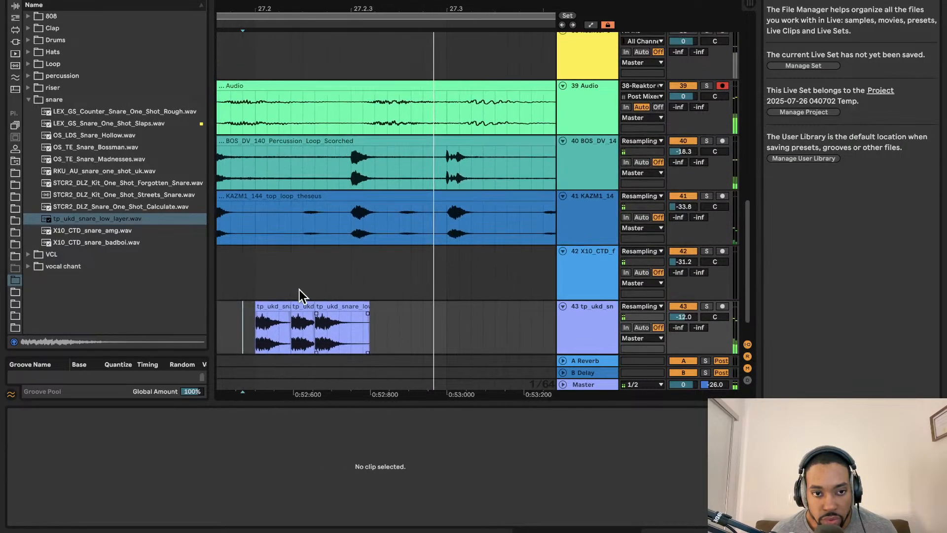
- Shorten the first snare clip's tail and shift the second and third snare clips to leave gaps between the hits
click(261, 311)
key(space)
drag(291, 305, 276, 306)
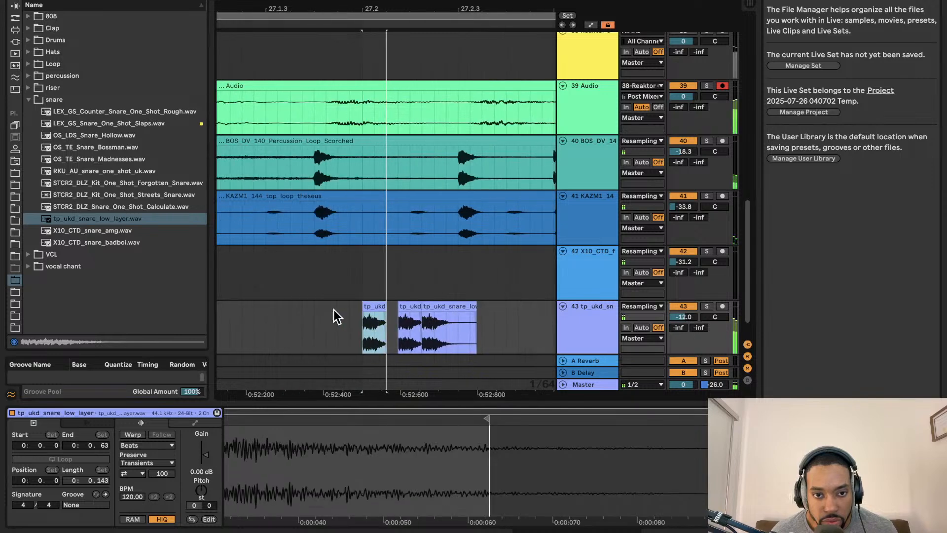
click(397, 309)
mouse_move(397, 308)
mouse_down()
mouse_move(470, 308)
mouse_move(382, 310)
mouse_move(405, 309)
mouse_up()
scroll(230, 323, left, 2)
scroll(237, 322, up, 1)
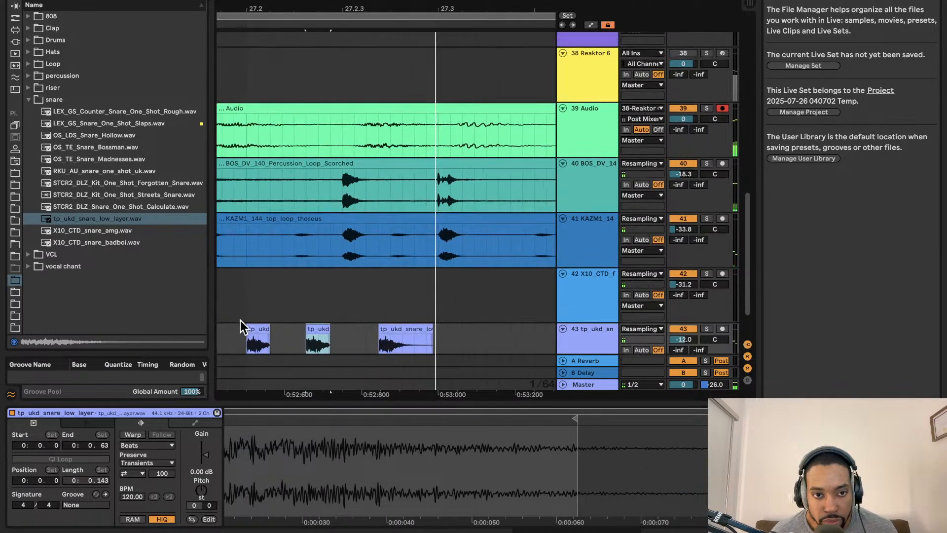
- Move the second snare clip earlier to 27.2.2 and play back the hits
click(242, 323)
key(space)
key(space)
scroll(263, 305, down, 2)
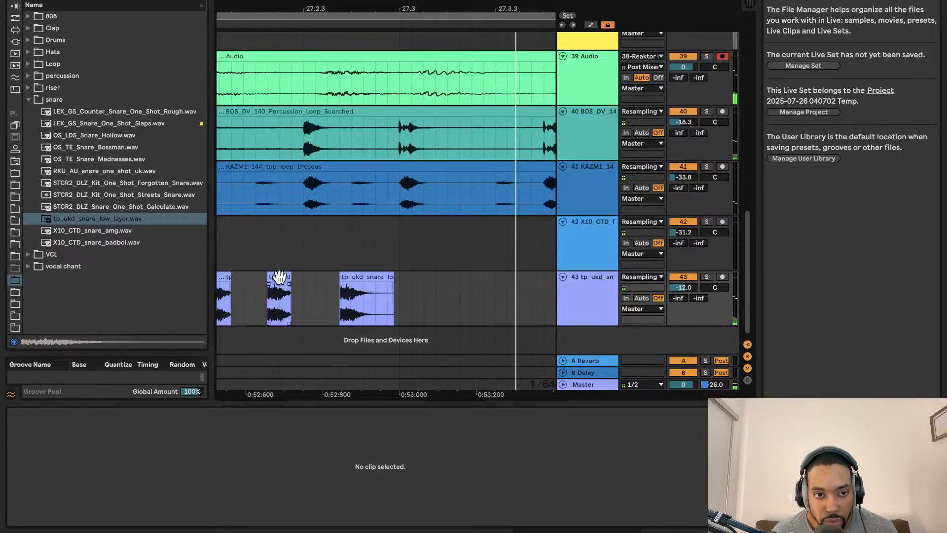
drag(269, 309, 257, 308)
scroll(265, 299, left, 4)
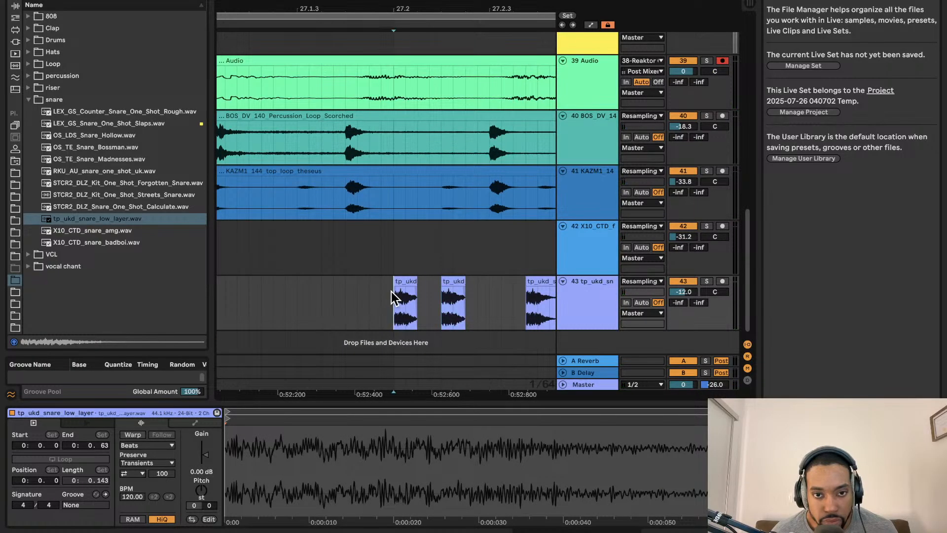
key(space)
key(space)
- Move the third snare clip earlier to 27.2.3 and play back the pattern
drag(338, 282, 312, 285)
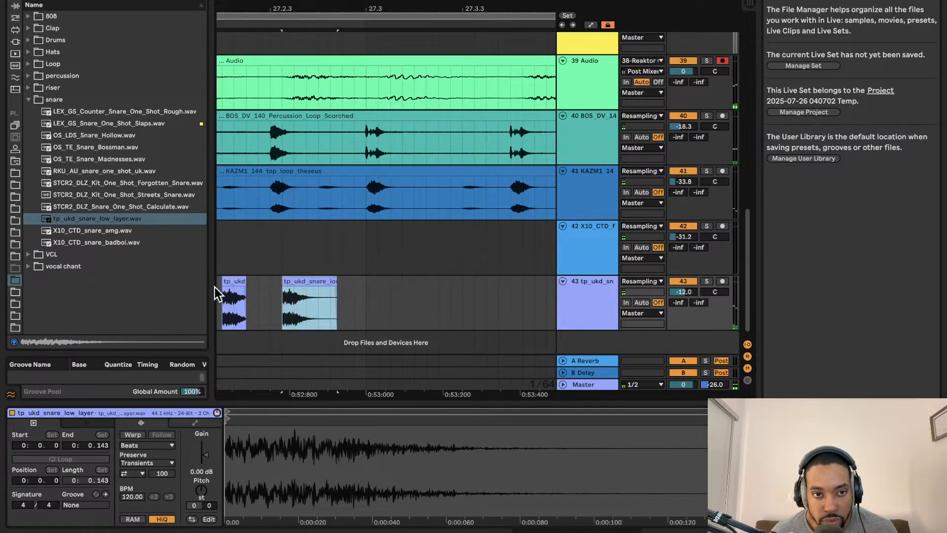
scroll(300, 291, down, 4)
scroll(277, 301, down, 1)
click(258, 311)
key(space)
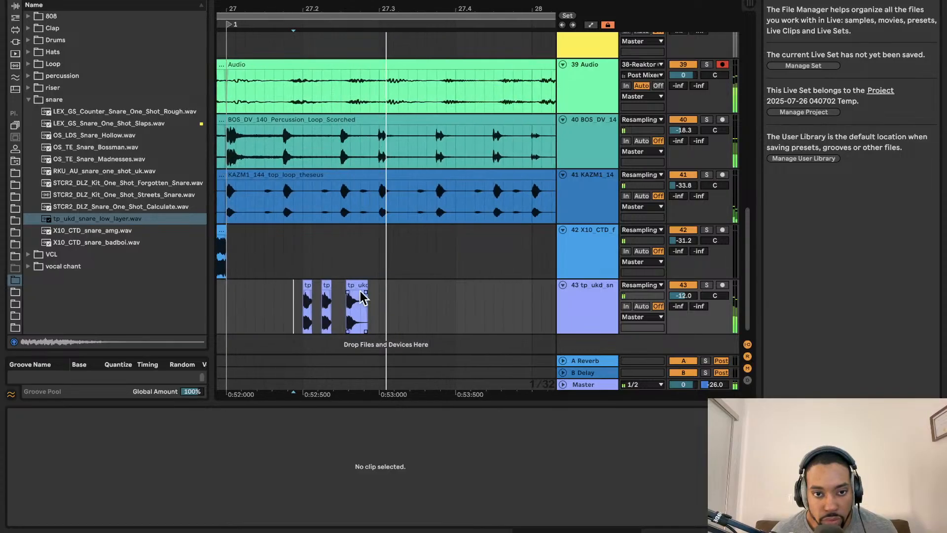
scroll(361, 291, up, 5)
drag(349, 285, 328, 286)
key(space)
key(space)
scroll(220, 292, left, 3)
scroll(220, 292, up, 5)
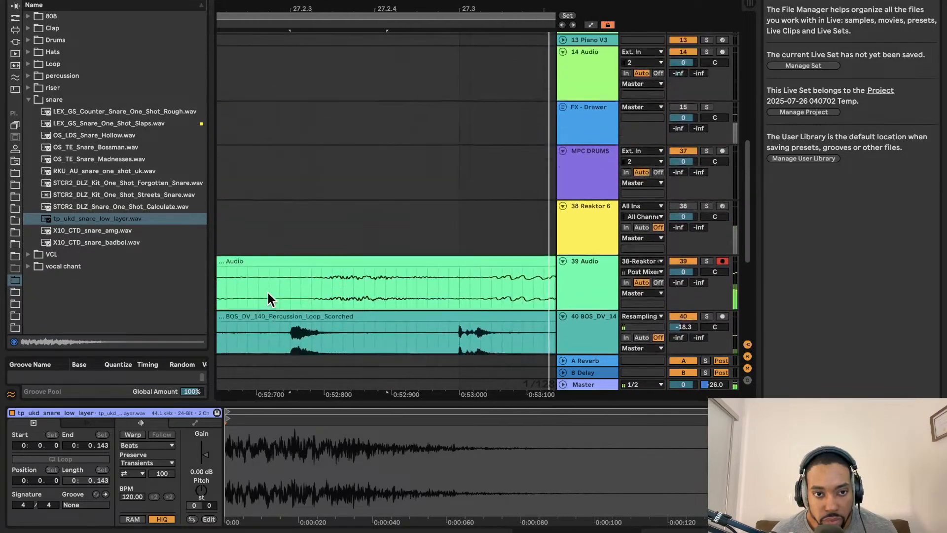
- Play back the beat from bar 27 to check the timing of the three snare hits against the loops
scroll(268, 292, down, 8)
scroll(276, 276, left, 5)
scroll(269, 272, right, 5)
scroll(272, 271, up, 2)
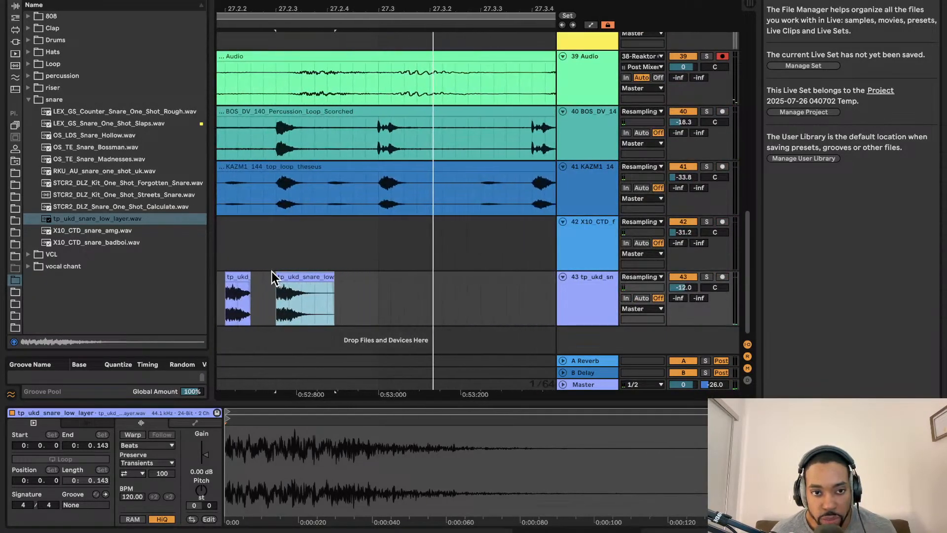
scroll(272, 271, left, 4)
scroll(272, 271, down, 1)
click(298, 288)
key(space)
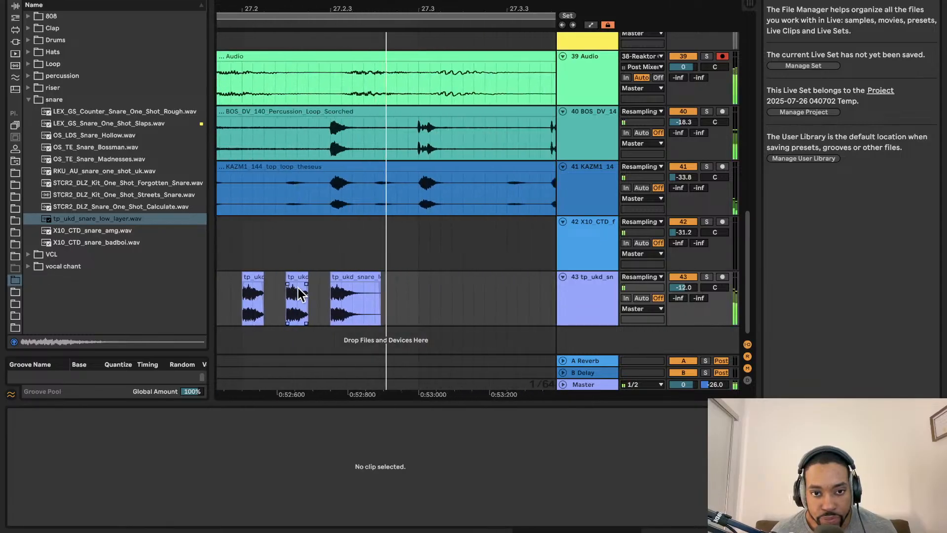
key(space)
scroll(298, 289, left, 6)
scroll(293, 284, down, 3)
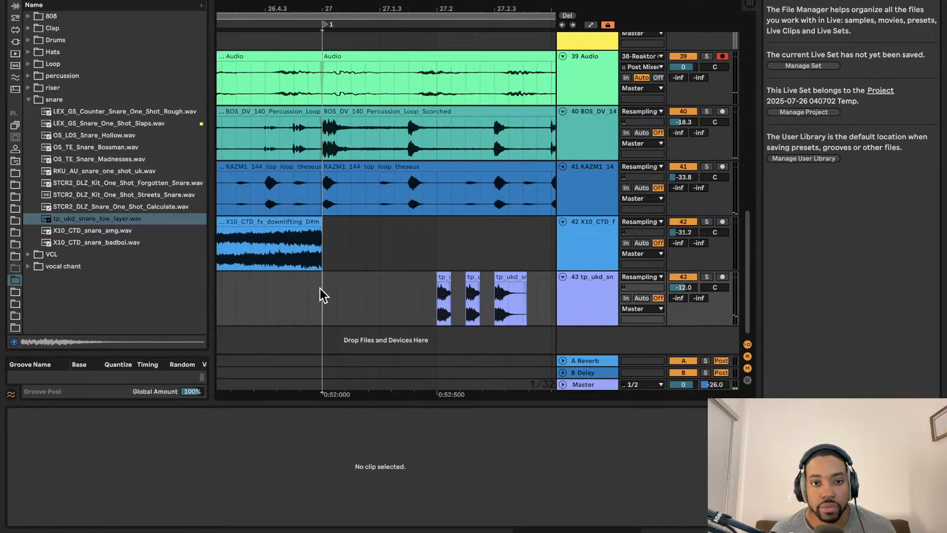
key(space)
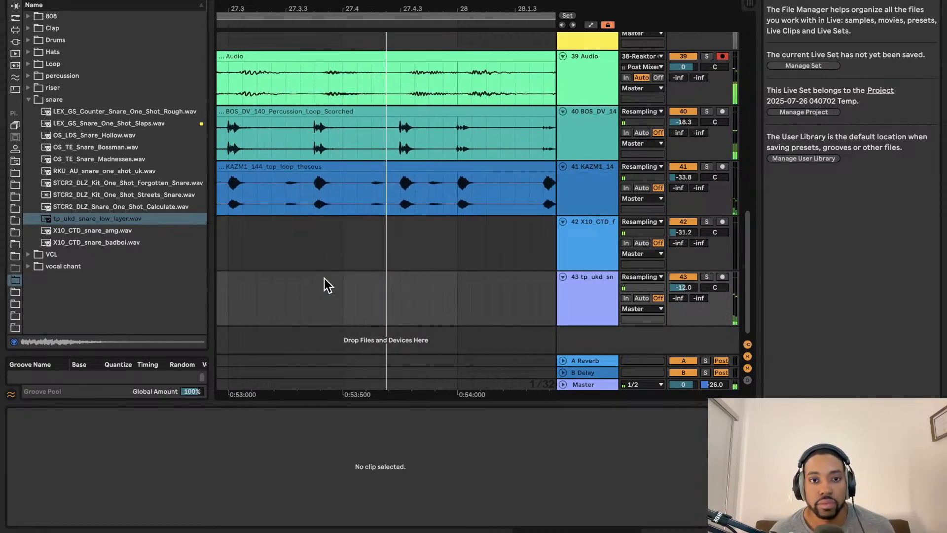
scroll(324, 278, down, 4)
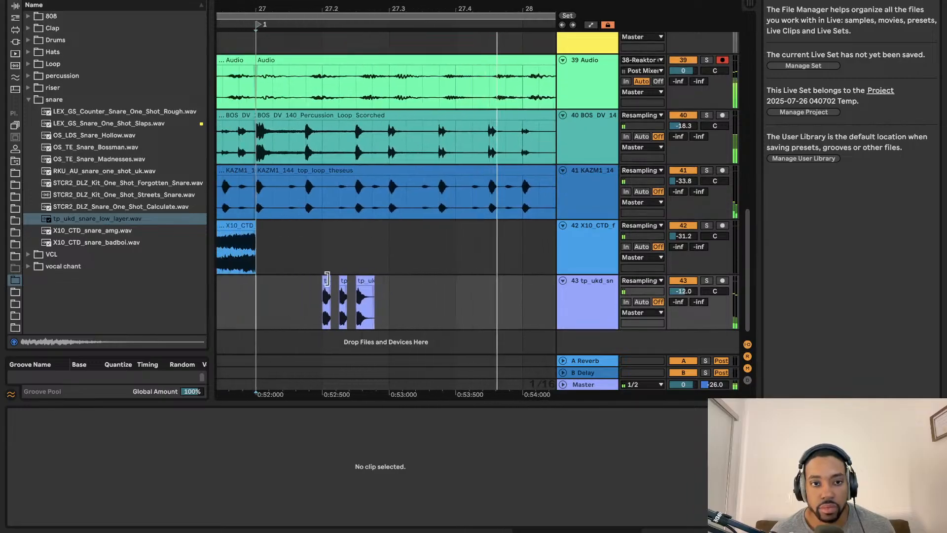
- Copy the three snare clips at 27.2 and paste them at 29.4 on the same track
scroll(328, 278, left, 3)
scroll(329, 278, down, 2)
scroll(329, 279, up, 1)
scroll(329, 278, down, 1)
scroll(329, 279, right, 3)
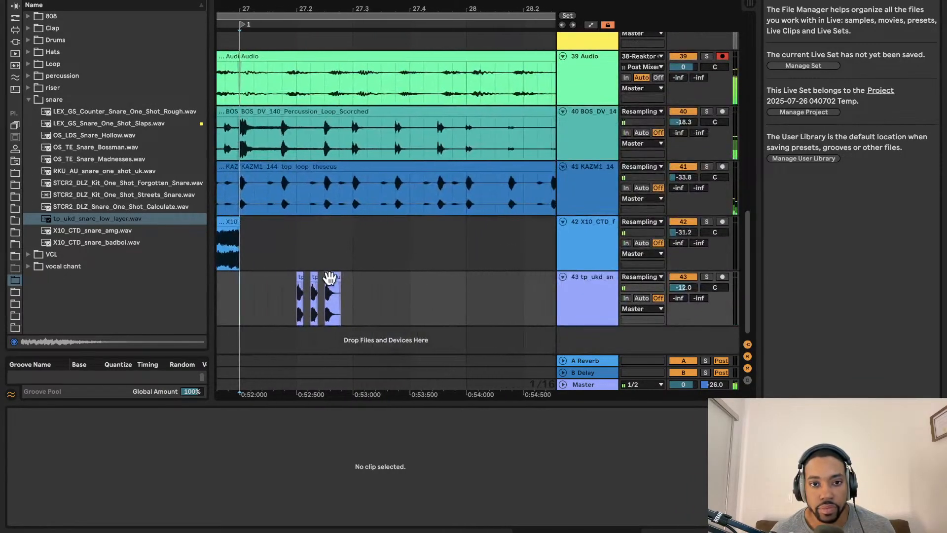
drag(335, 287, 279, 294)
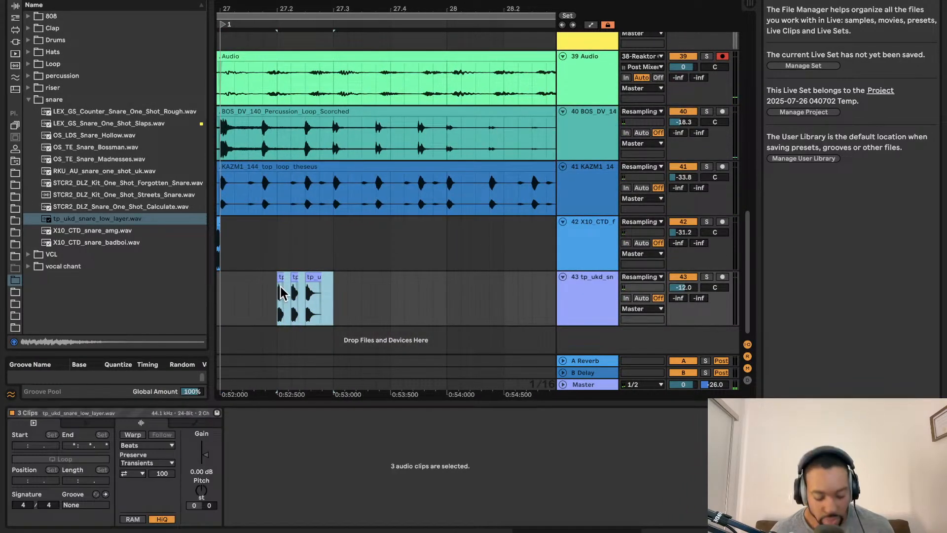
scroll(284, 280, right, 2)
scroll(285, 277, left, 3)
click(255, 300)
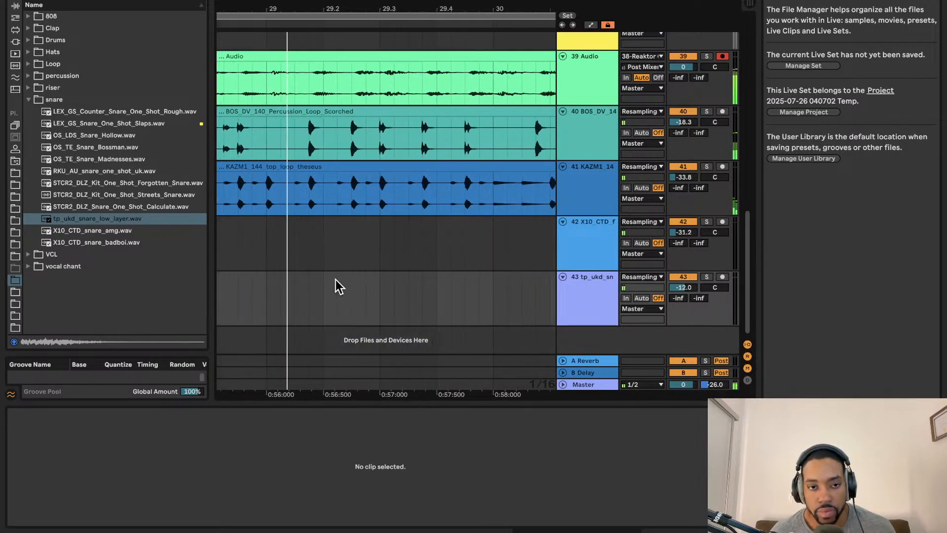
click(376, 294)
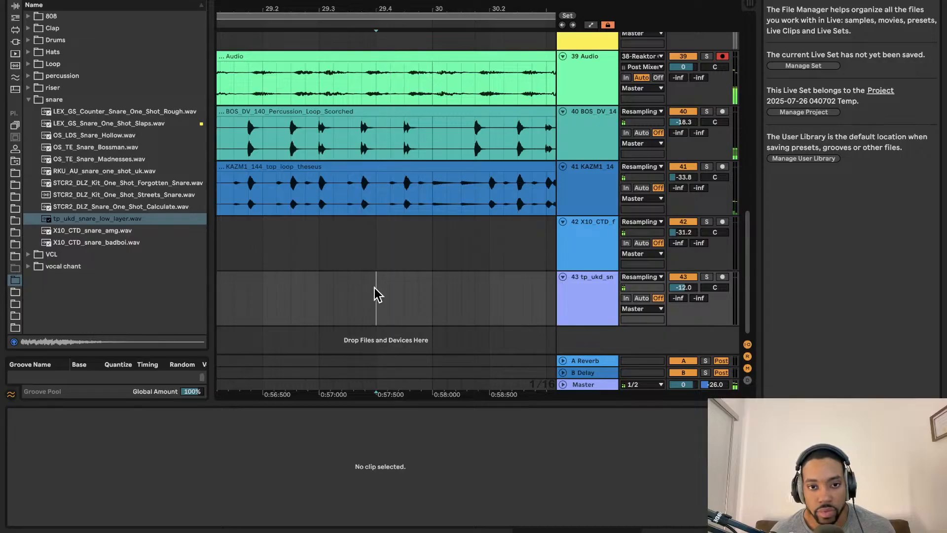
key(ctrl+v)
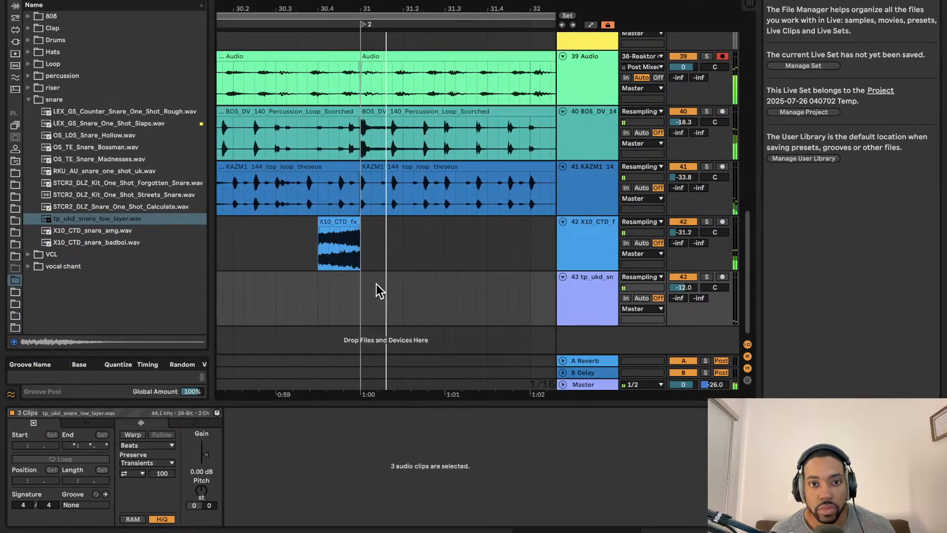
key(minus)
scroll(374, 283, left, 8)
key(minus)
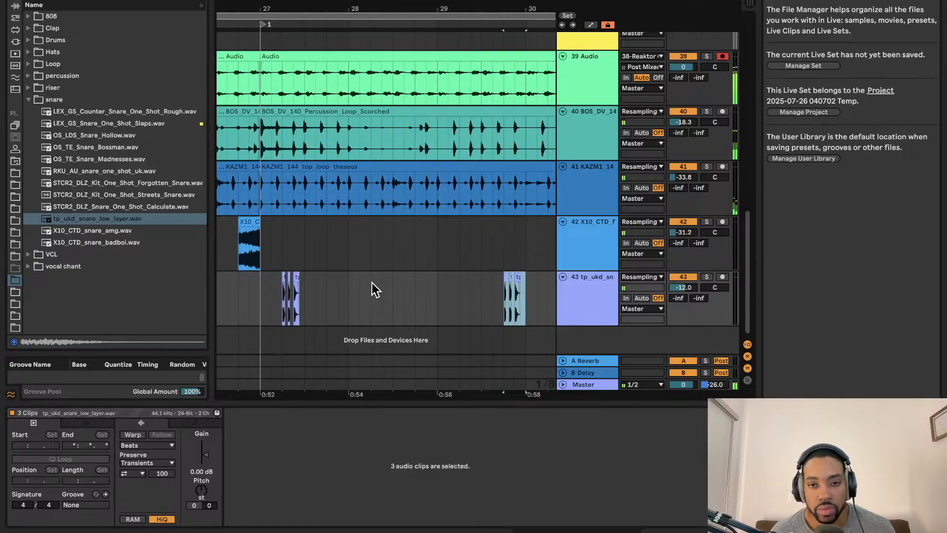
- Audition the X10_CTD_snare_amg and X10_CTD_snare_badboi samples against the playing loop
click(375, 283)
scroll(377, 284, right, 5)
scroll(377, 283, up, 3)
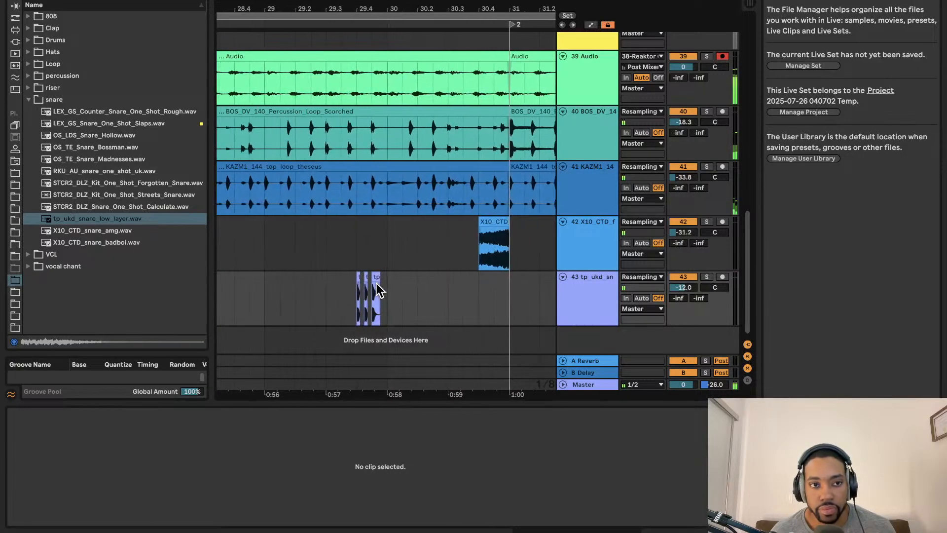
click(132, 234)
click(128, 240)
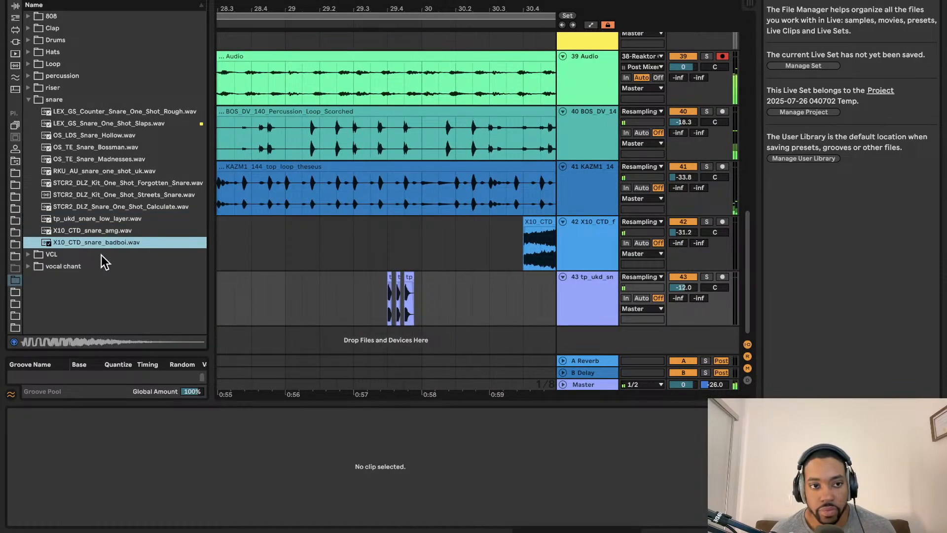
- Preview the SO_IN_130 choir sample from the vocal chant folder and place it on a new track at bar 31
click(39, 266)
click(103, 183)
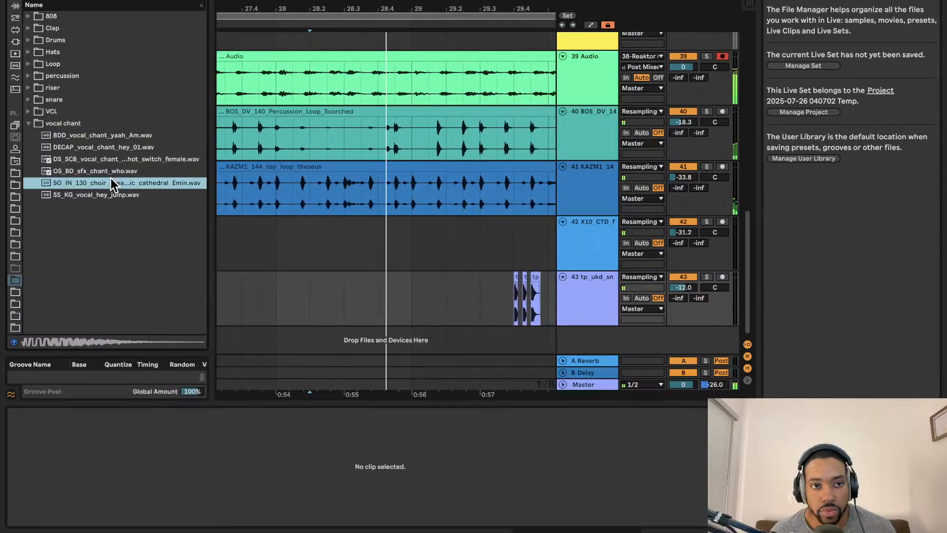
scroll(273, 212, down, 3)
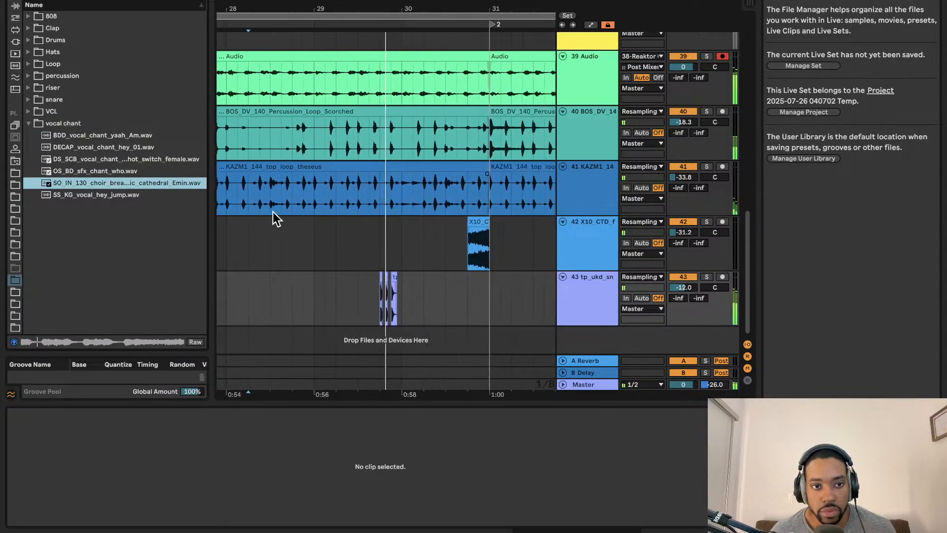
scroll(324, 215, down, 2)
drag(135, 179, 447, 335)
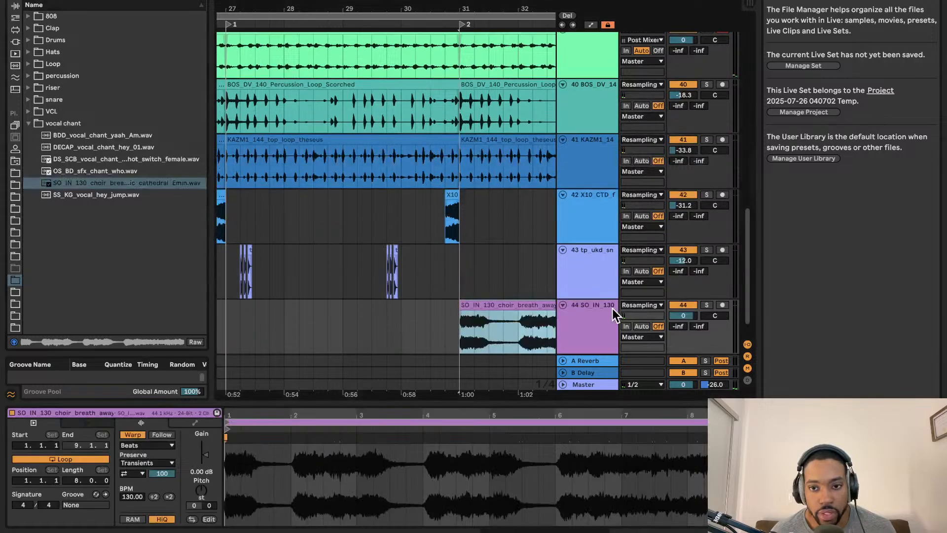
- Play back from just before bar 31 and lower the choir track's volume to -23.8 dB
click(683, 316)
click(448, 321)
key(space)
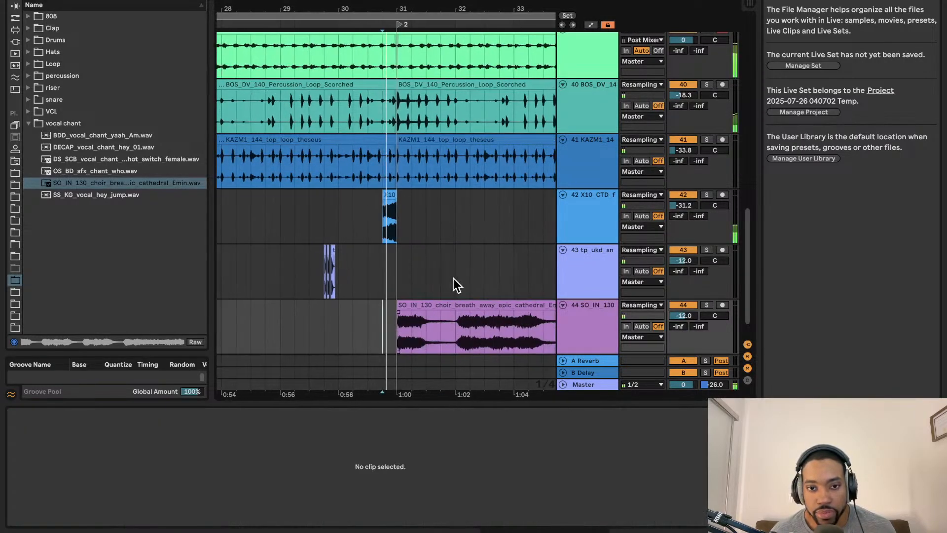
scroll(444, 257, down, 1)
drag(684, 316, 683, 341)
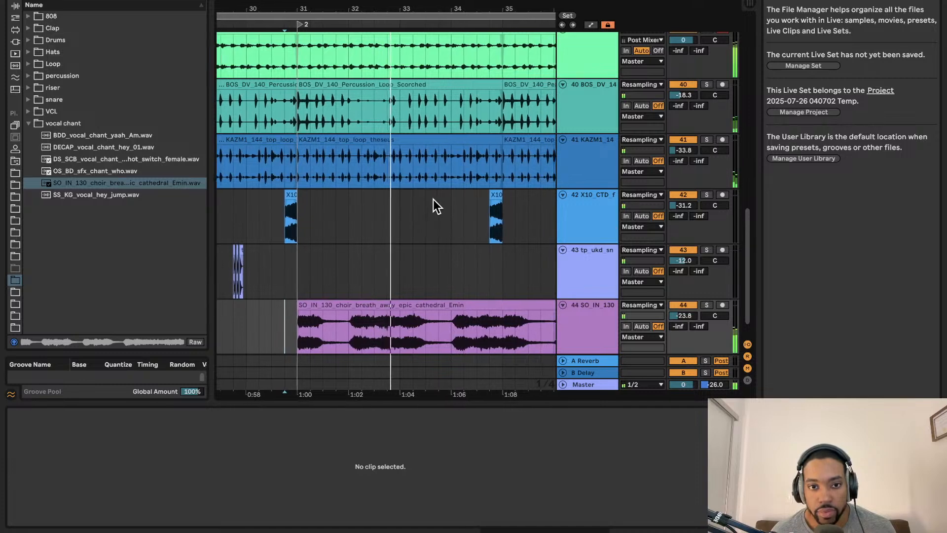
- Listen through the looped arrangement to examine how the choir, snares and percussion loops sit together
scroll(445, 209, up, 1)
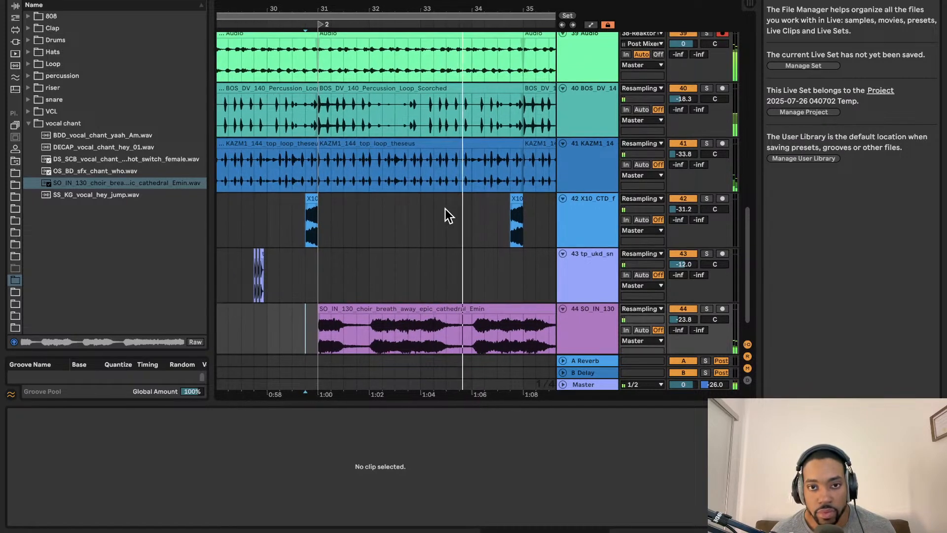
scroll(446, 209, up, 2)
scroll(446, 209, down, 3)
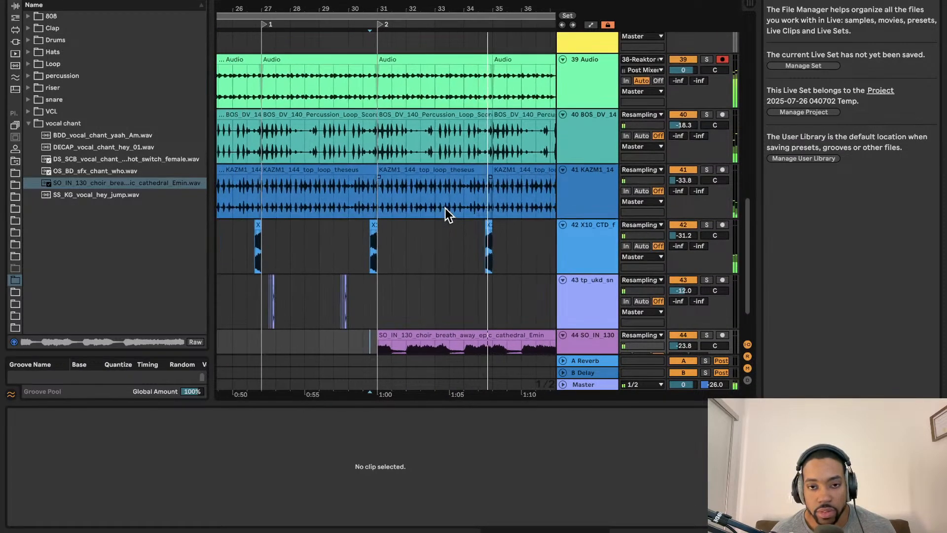
scroll(445, 208, down, 2)
scroll(443, 204, down, 3)
scroll(443, 203, right, 1)
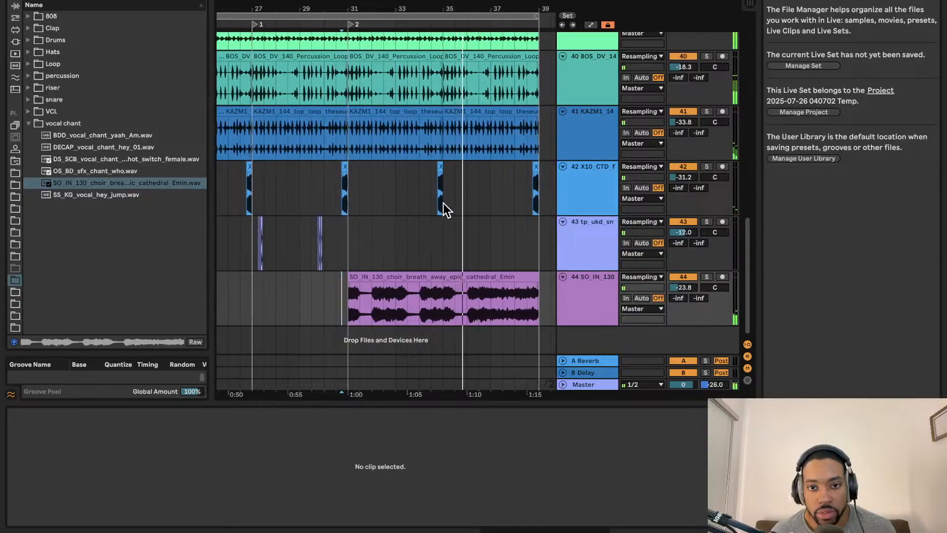
scroll(444, 204, down, 1)
scroll(445, 203, down, 2)
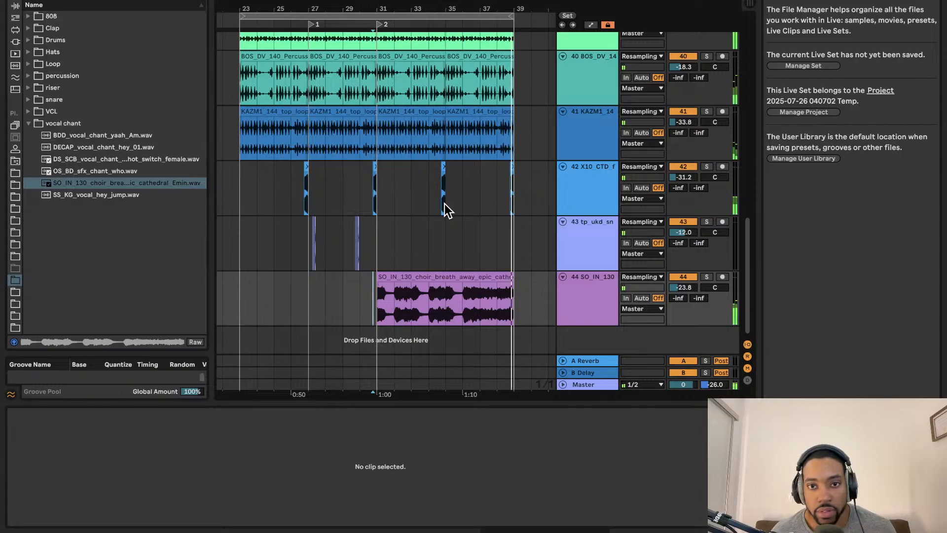
scroll(446, 204, down, 1)
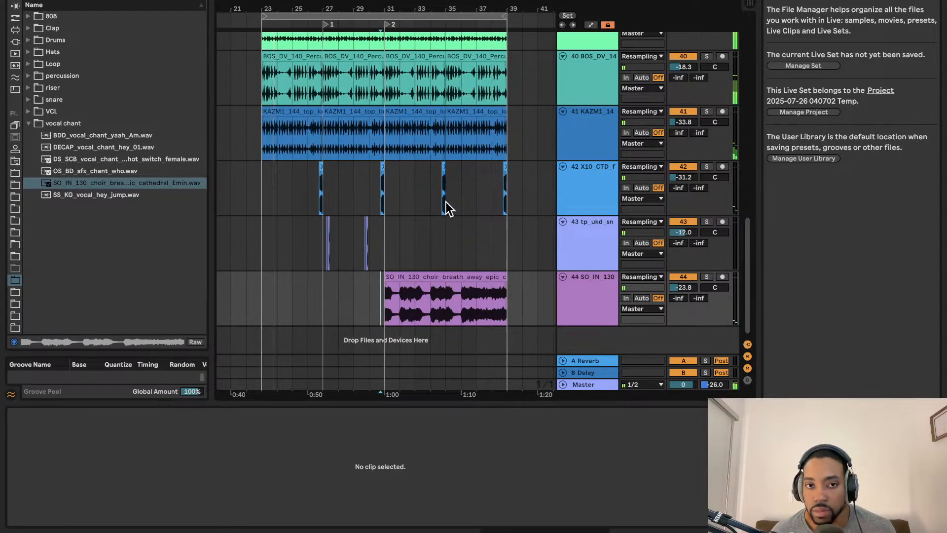
scroll(428, 192, up, 2)
scroll(428, 193, down, 1)
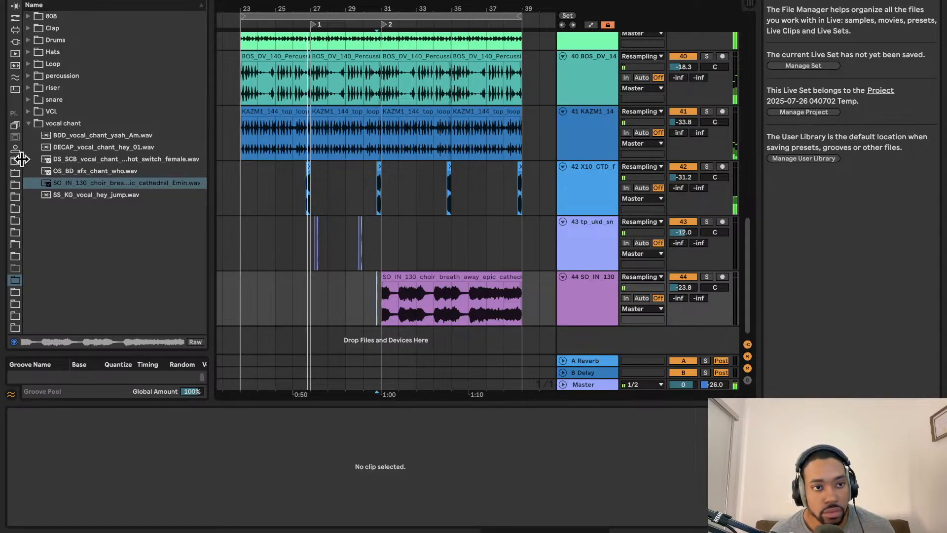
- Show the VST3 plug-ins in the browser and lower the snare track's volume to -16.7 dB
click(14, 42)
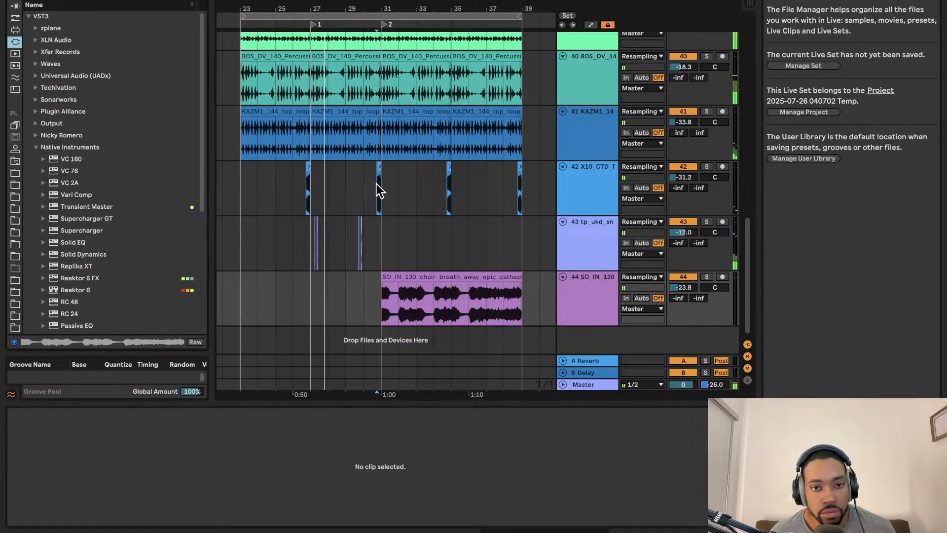
scroll(342, 257, up, 4)
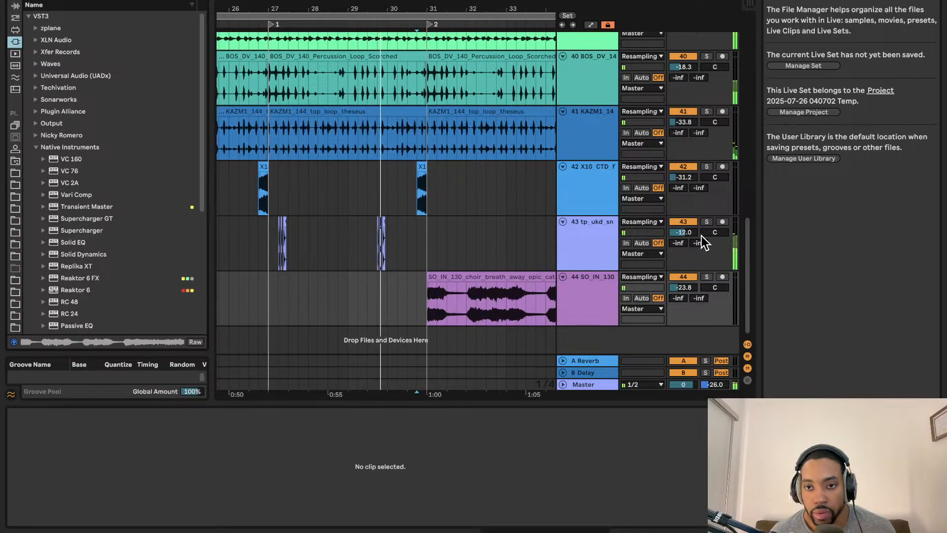
drag(693, 235, 696, 243)
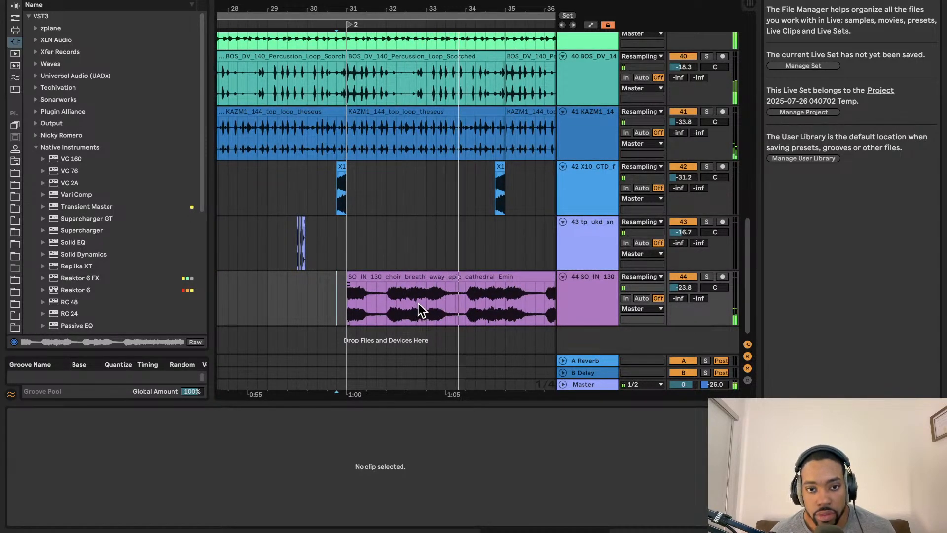
- Try the choir clip transposed down 12 semitones, then reset its pitch to 0 and play it back
key(space)
key(space)
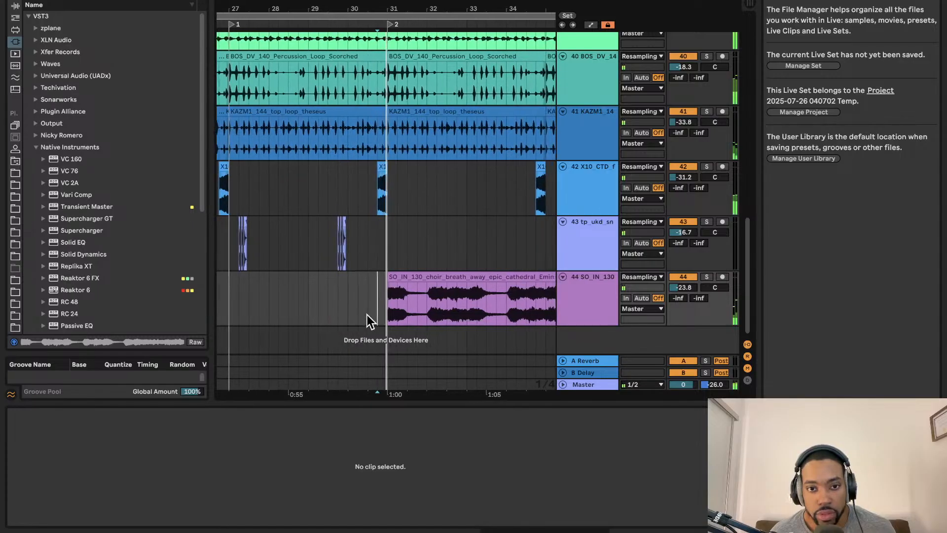
click(401, 288)
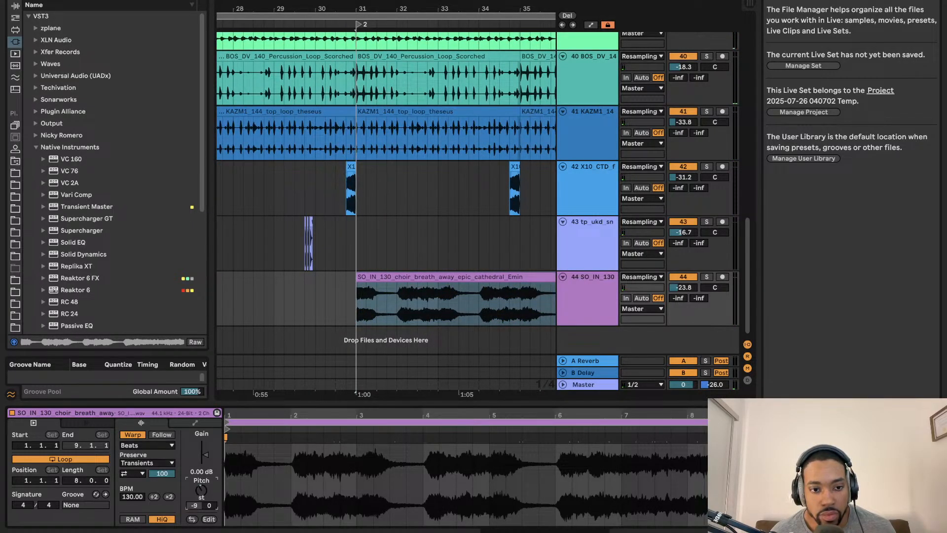
key(space)
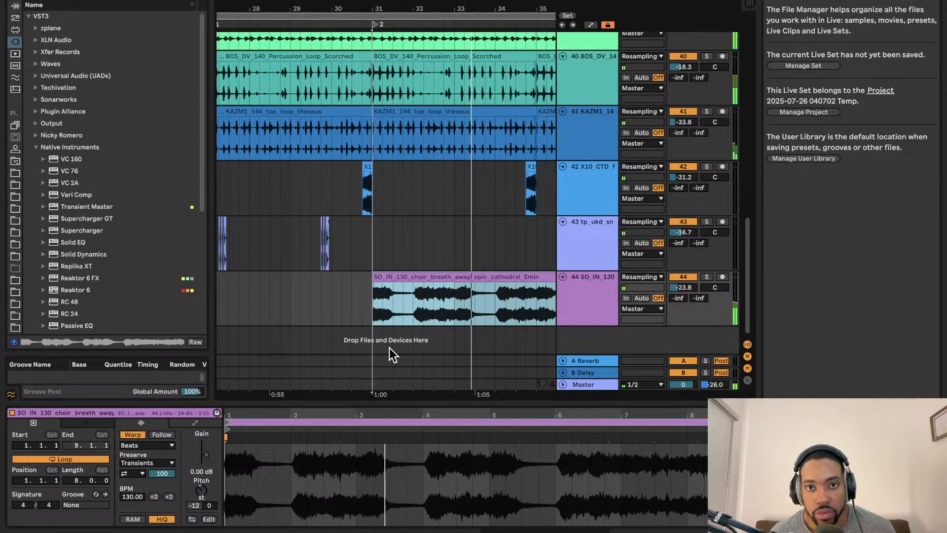
click(368, 293)
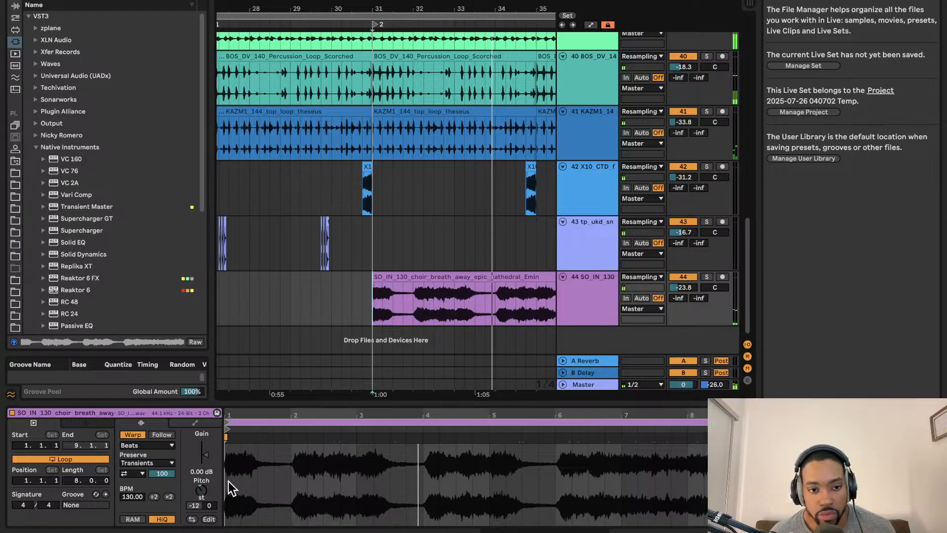
double_click(204, 490)
key(space)
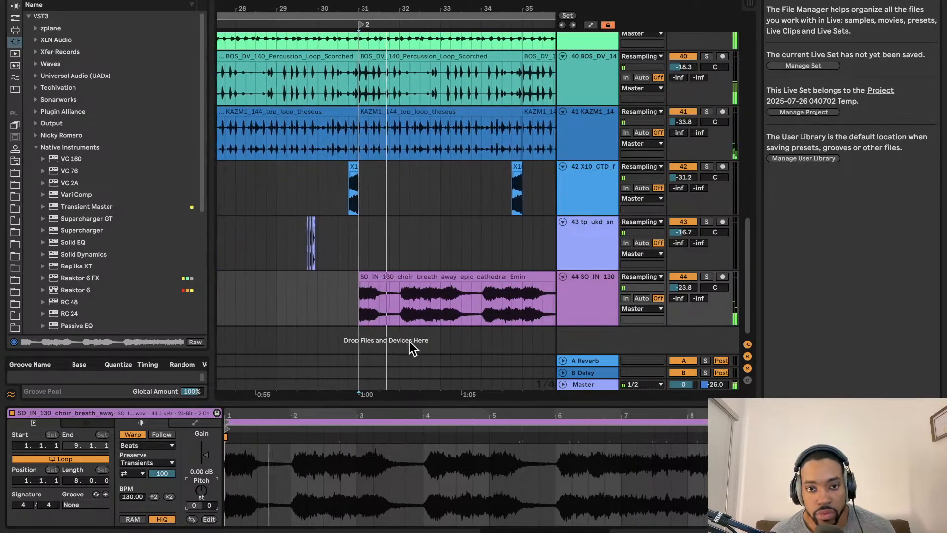
- Split the choir clip at bar 33 and deactivate the part after the split
shift+click(411, 324)
scroll(411, 324, up, 5)
scroll(428, 324, right, 2)
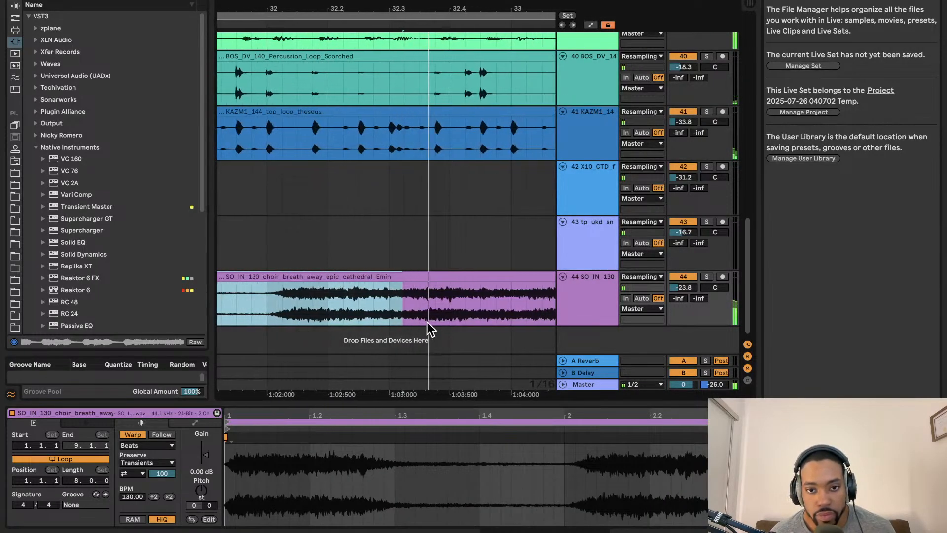
click(465, 301)
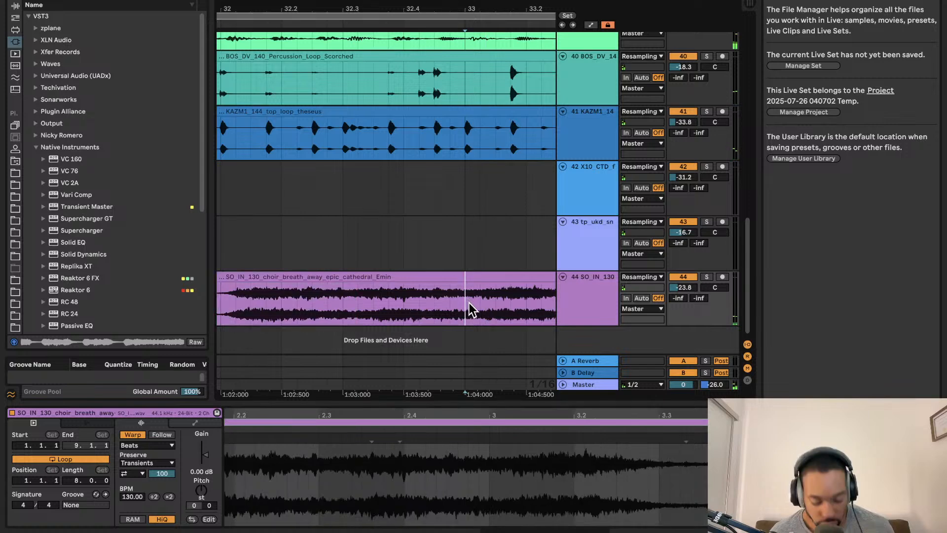
key(super+e)
click(480, 277)
key(0)
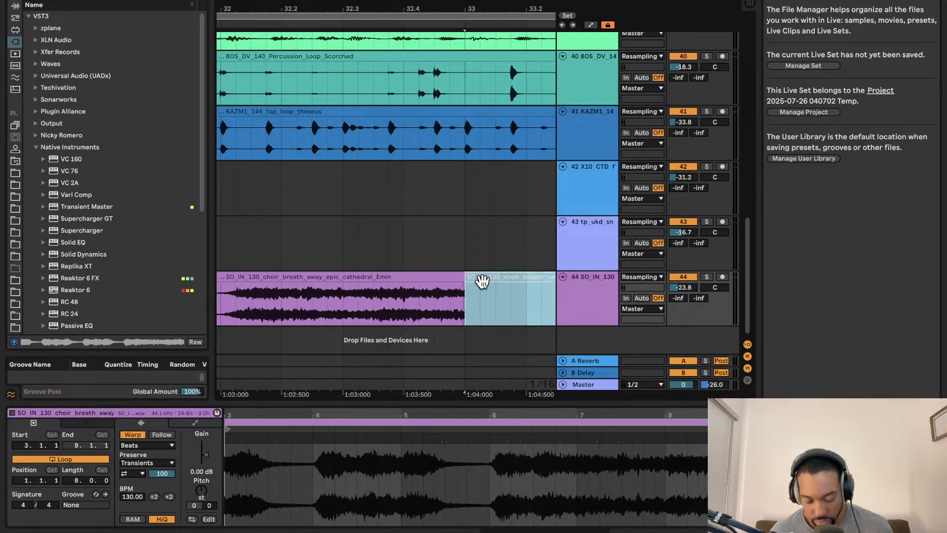
- Play back the shortened choir clip from bar 31 to check its timing against the loops
key(space)
click(312, 279)
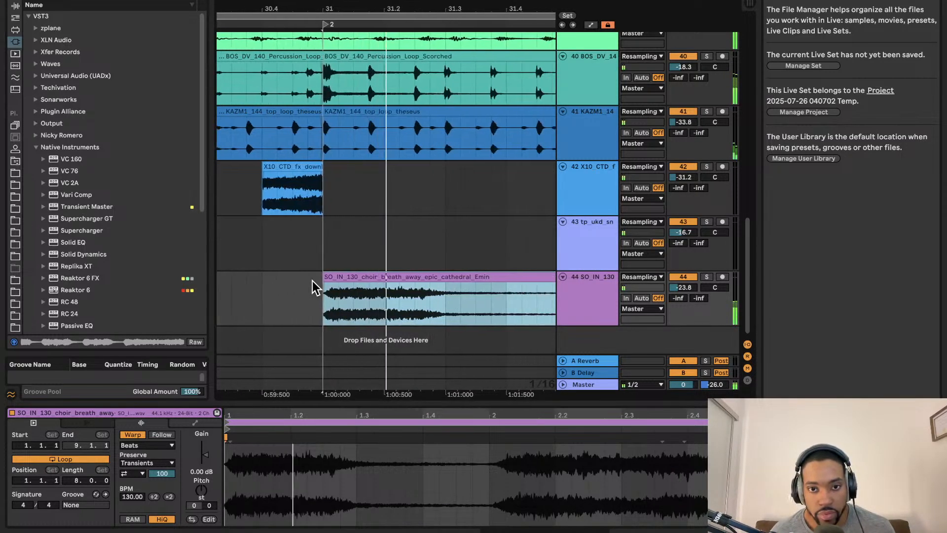
scroll(316, 283, down, 5)
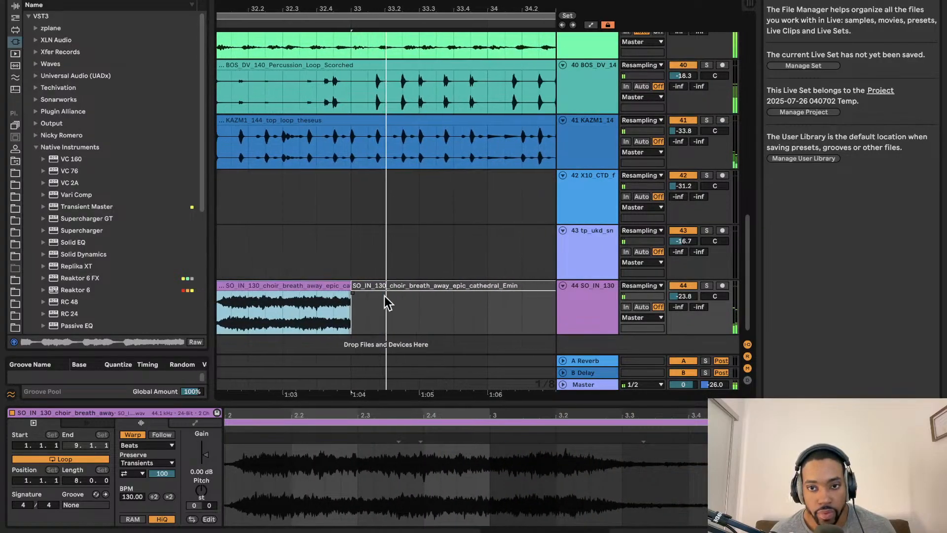
key(space)
scroll(392, 326, left, 2)
key(space)
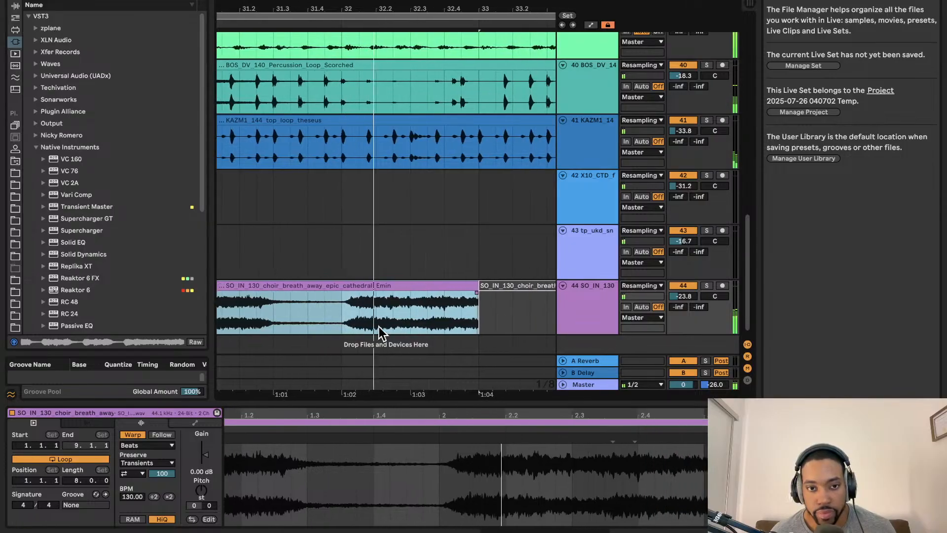
- Add warp markers around the choir clip's second swell, nudge the one at 2 slightly earlier, and play back the result
key(space)
click(440, 441)
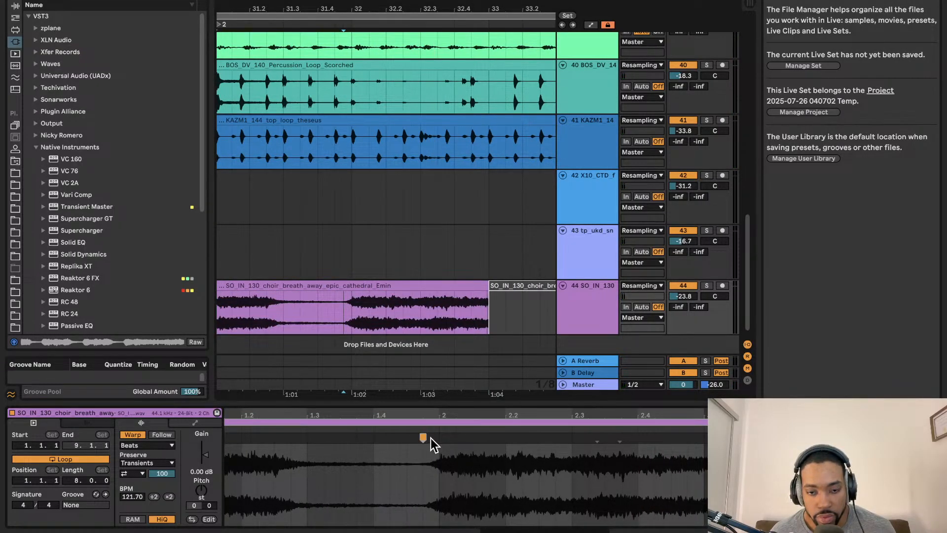
key(Delete)
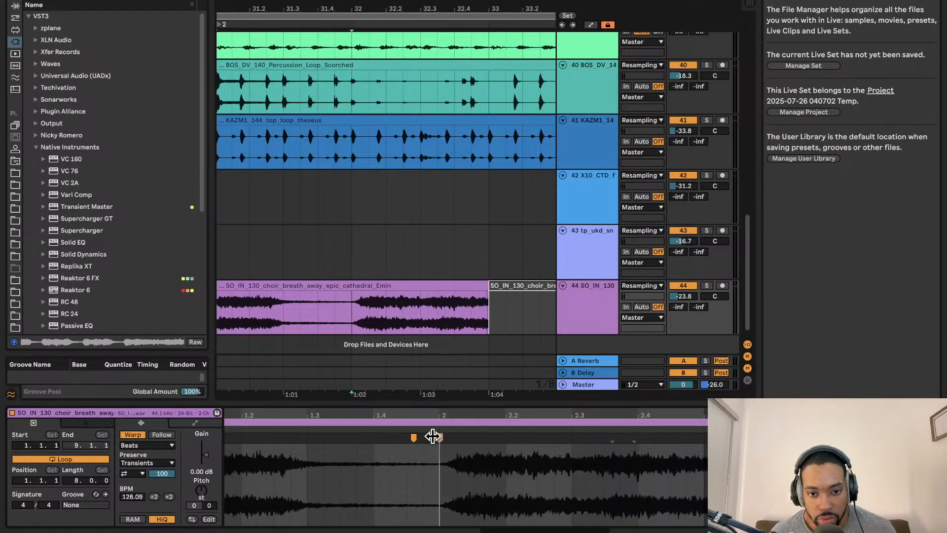
scroll(436, 438, up, 3)
drag(439, 439, 435, 437)
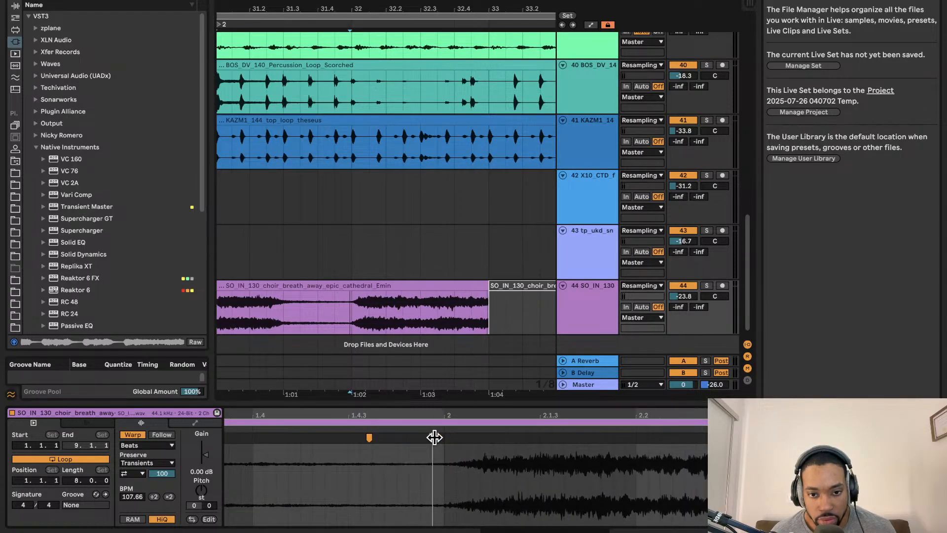
key(space)
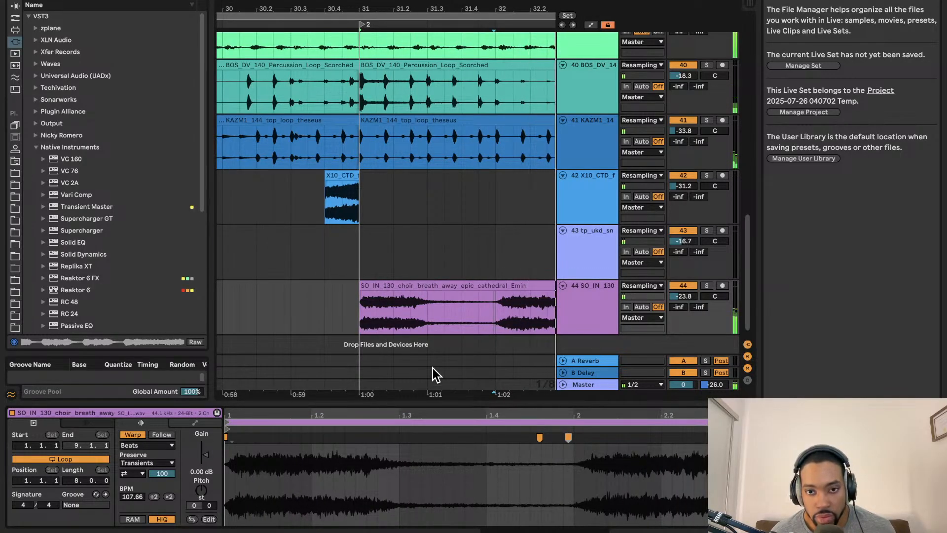
- Duplicate the shortened choir clip so the copy starts at bar 33, and play both clips from about bar 31
scroll(422, 348, down, 2)
scroll(417, 335, down, 1)
scroll(417, 336, up, 1)
scroll(414, 331, right, 4)
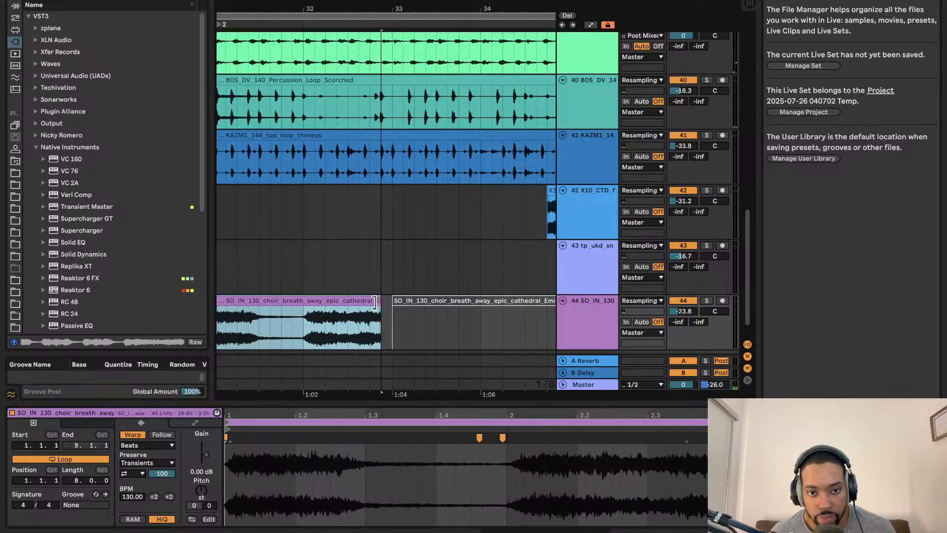
click(386, 302)
key(space)
scroll(386, 301, down, 2)
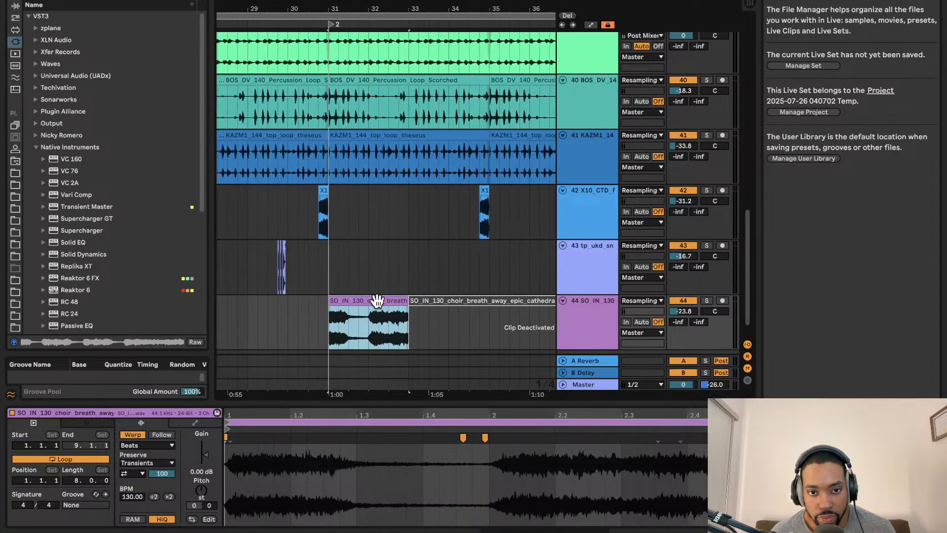
key(ctrl+d)
scroll(395, 312, right, 2)
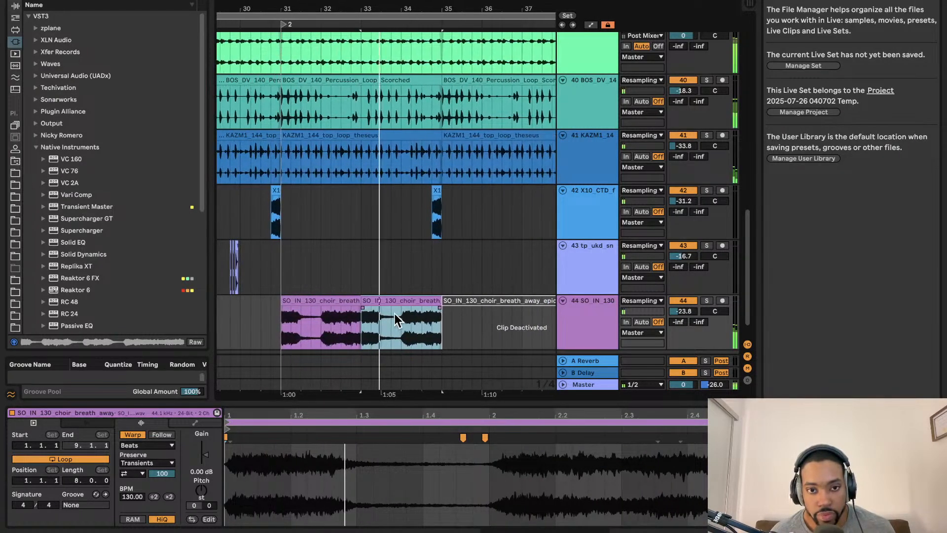
click(290, 312)
key(space)
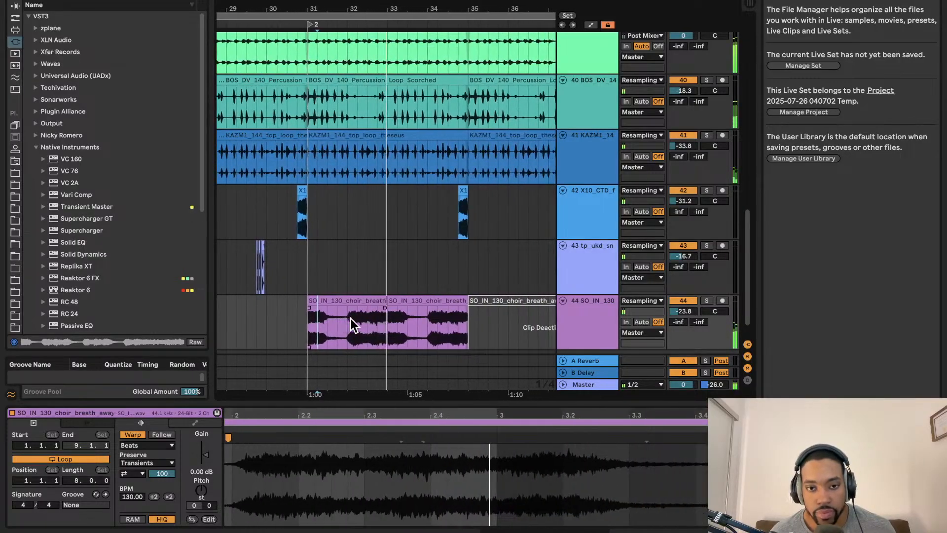
scroll(351, 319, up, 5)
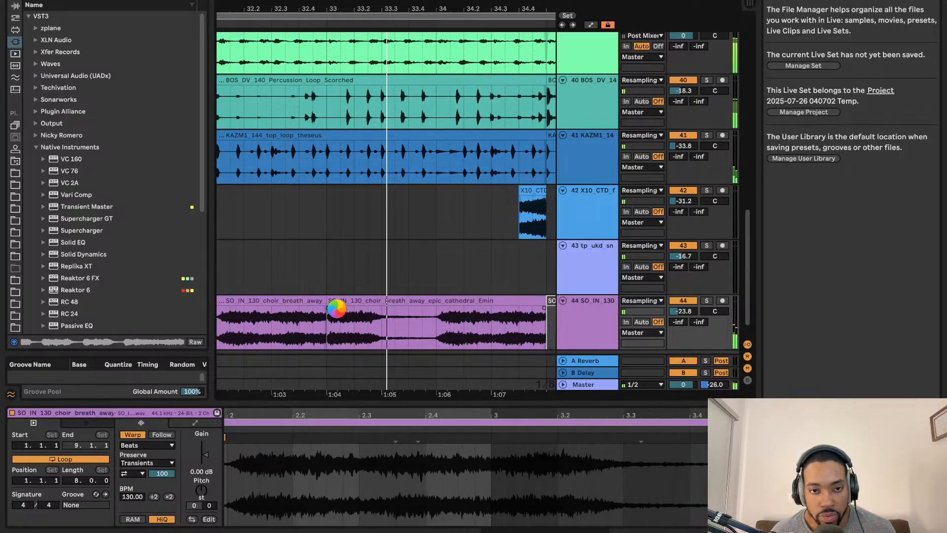
- Create a short crossfade between the two choir clips where they meet at bar 33
scroll(338, 308, up, 5)
drag(327, 309, 337, 309)
scroll(338, 309, down, 5)
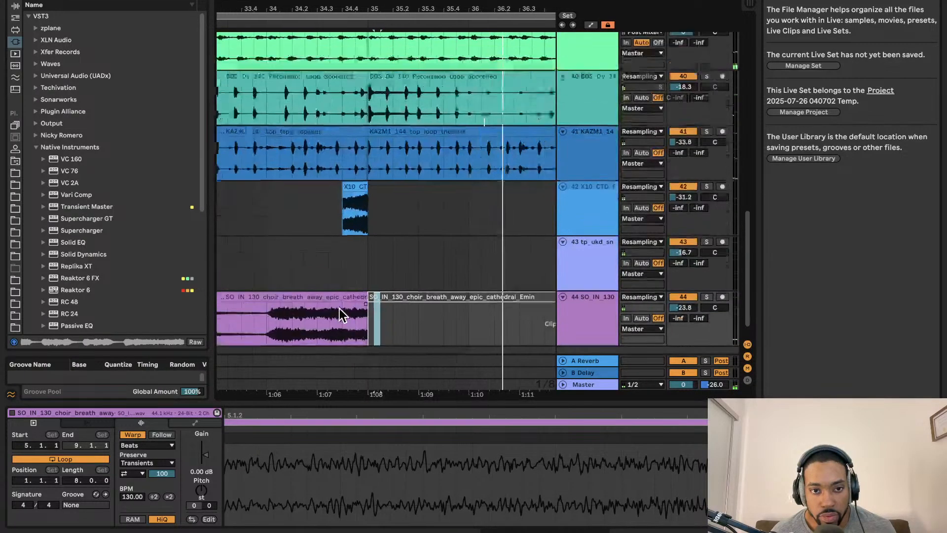
key(space)
scroll(339, 308, left, 3)
scroll(339, 308, down, 1)
scroll(305, 299, up, 2)
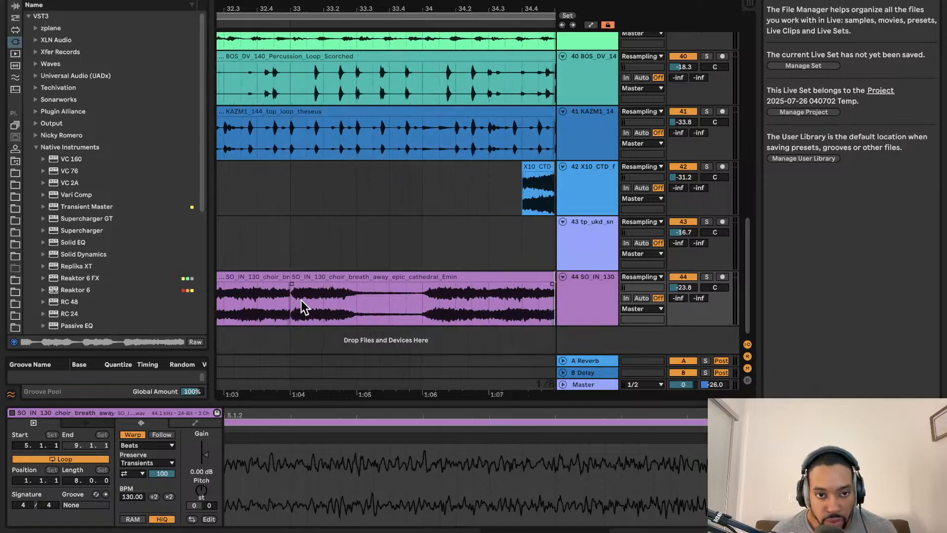
scroll(301, 300, up, 15)
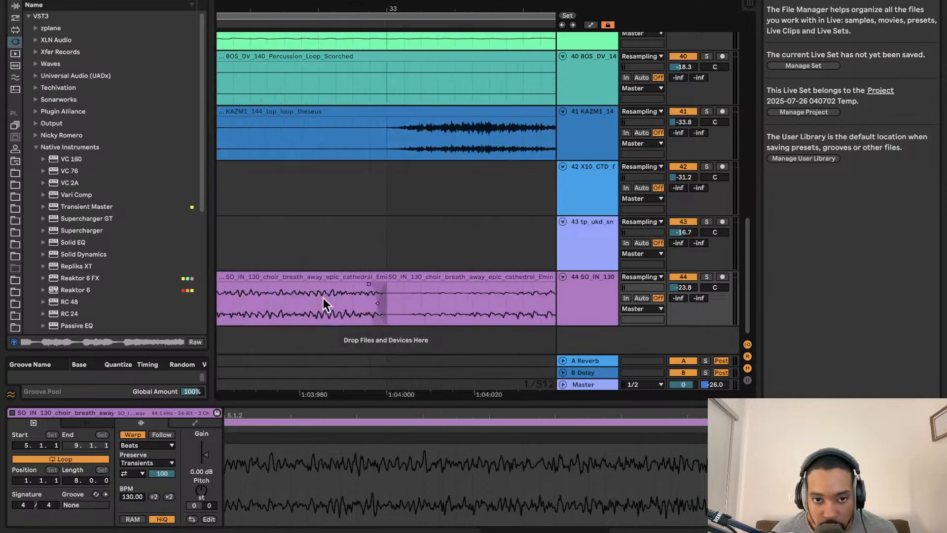
scroll(355, 307, up, 5)
drag(440, 286, 451, 285)
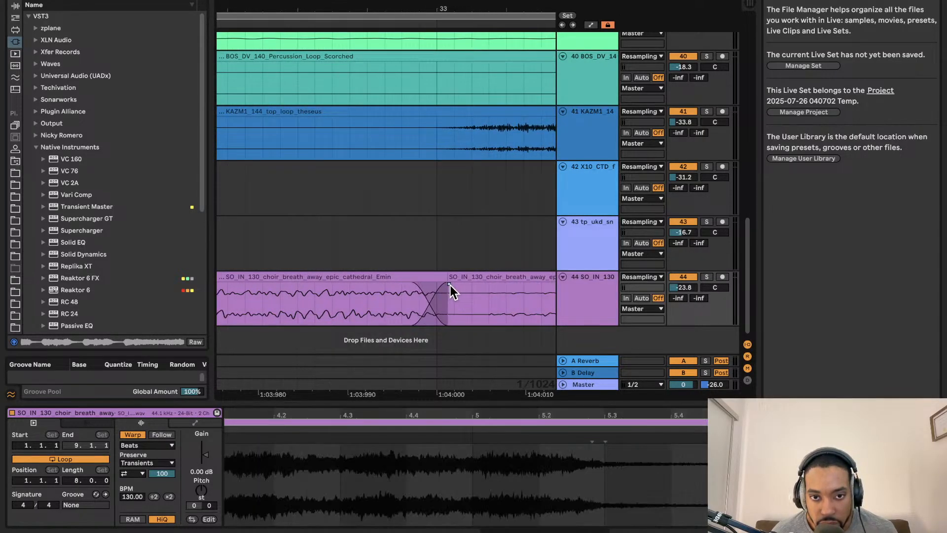
- Play back the crossfaded choir clips together with the percussion loops and check the transition at bar 33
scroll(447, 293, down, 5)
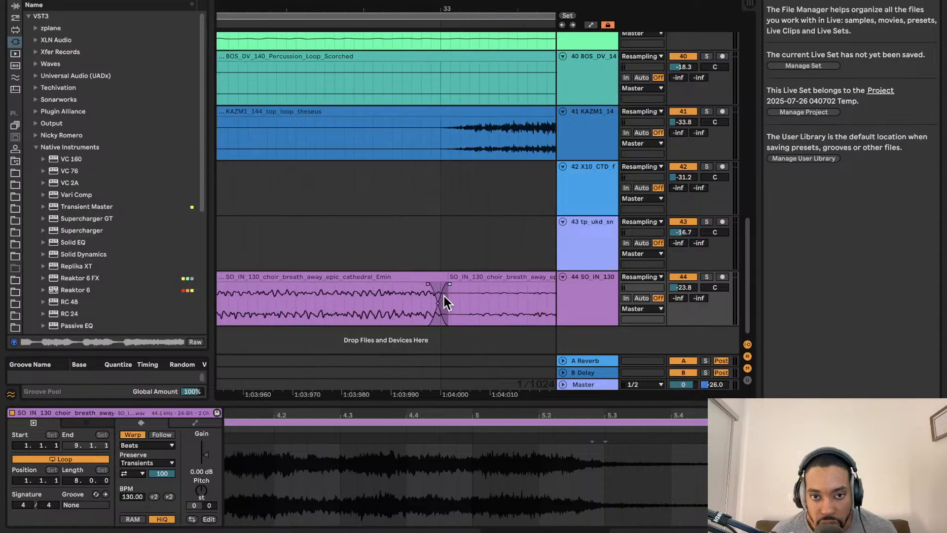
scroll(454, 296, down, 10)
scroll(453, 297, up, 6)
key(space)
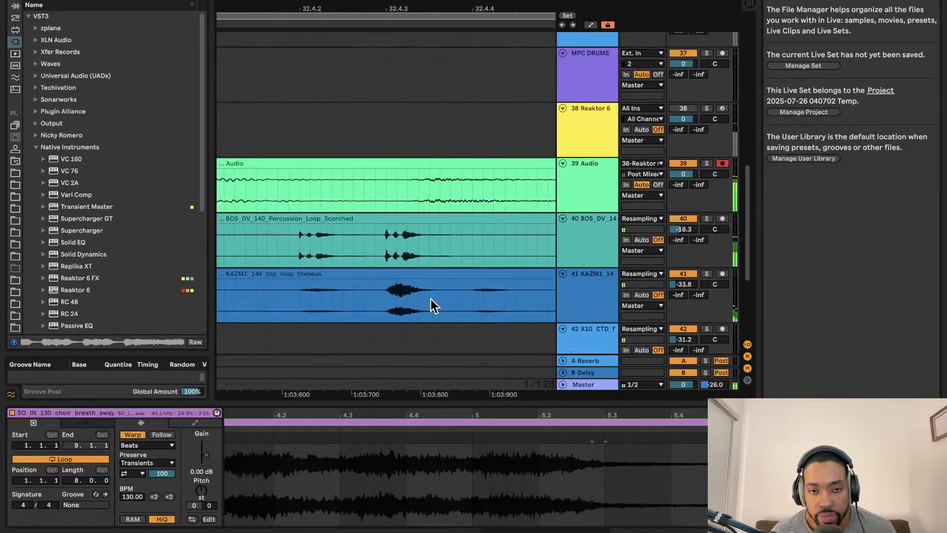
scroll(430, 299, down, 3)
scroll(427, 296, down, 5)
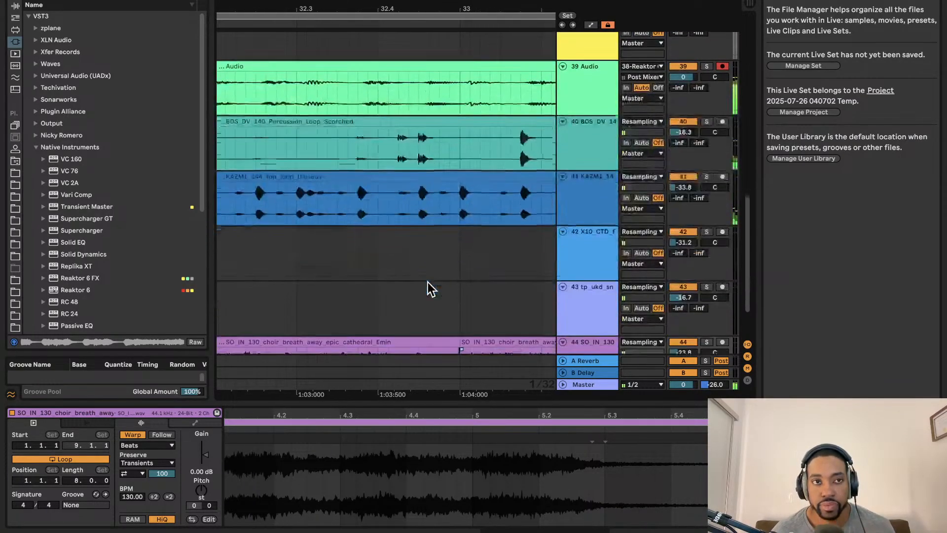
scroll(340, 175, down, 2)
scroll(581, 351, up, 4)
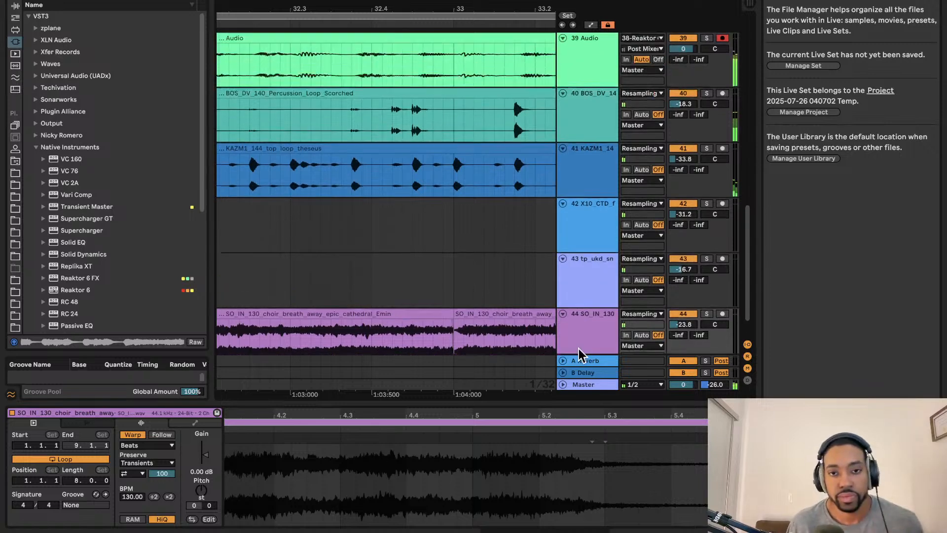
scroll(533, 317, down, 1)
scroll(17, 153, up, 5)
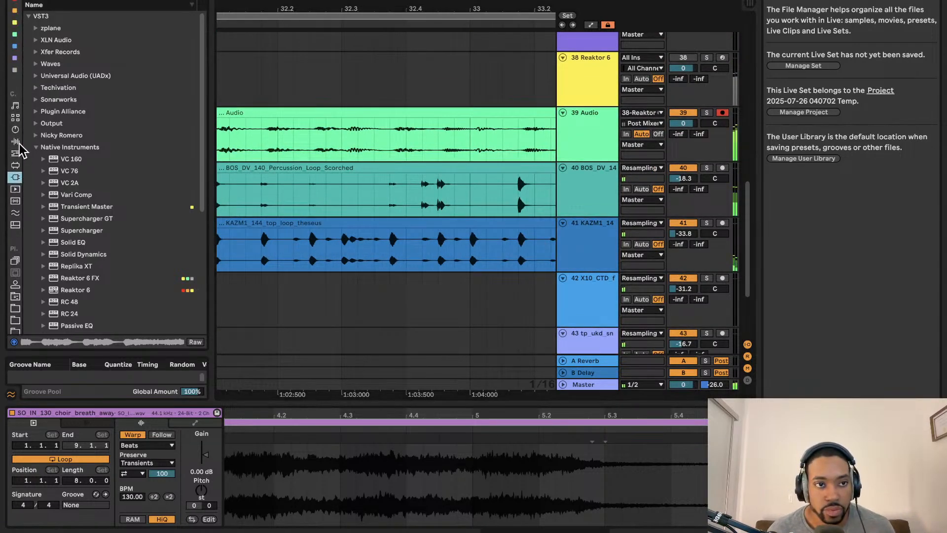
- Search the plug-ins for "pro", load FabFilter Pro-L 2 on the Master track, and briefly view its interface
click(14, 166)
click(15, 176)
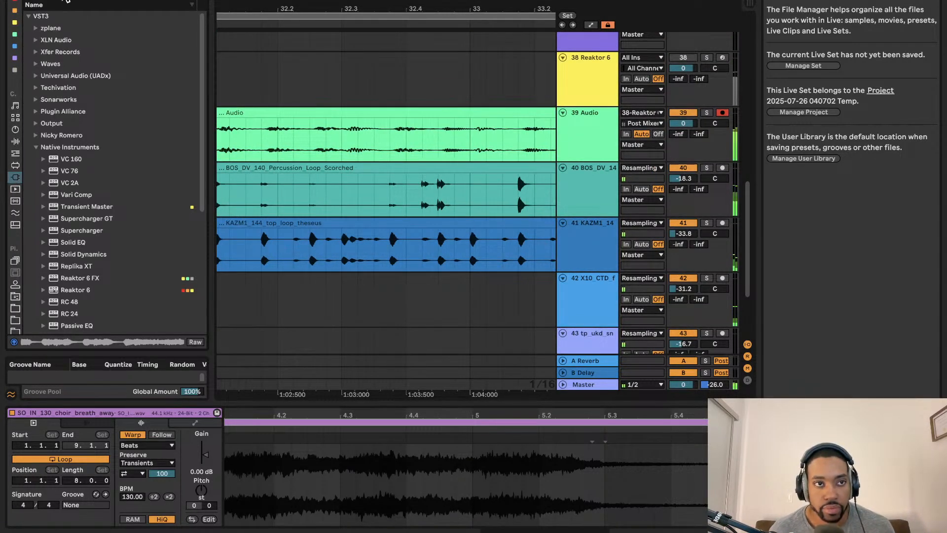
text(pro)
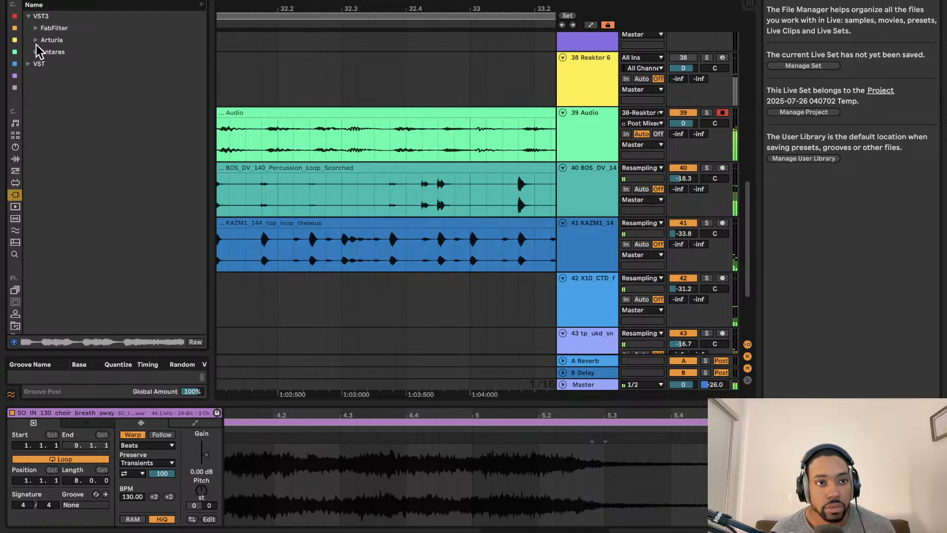
click(35, 28)
drag(55, 75, 643, 301)
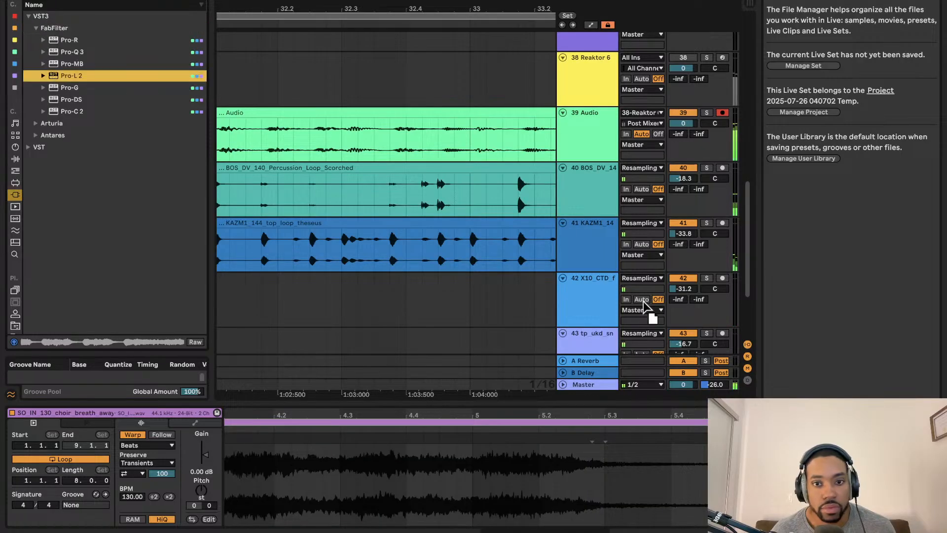
drag(584, 384, 588, 385)
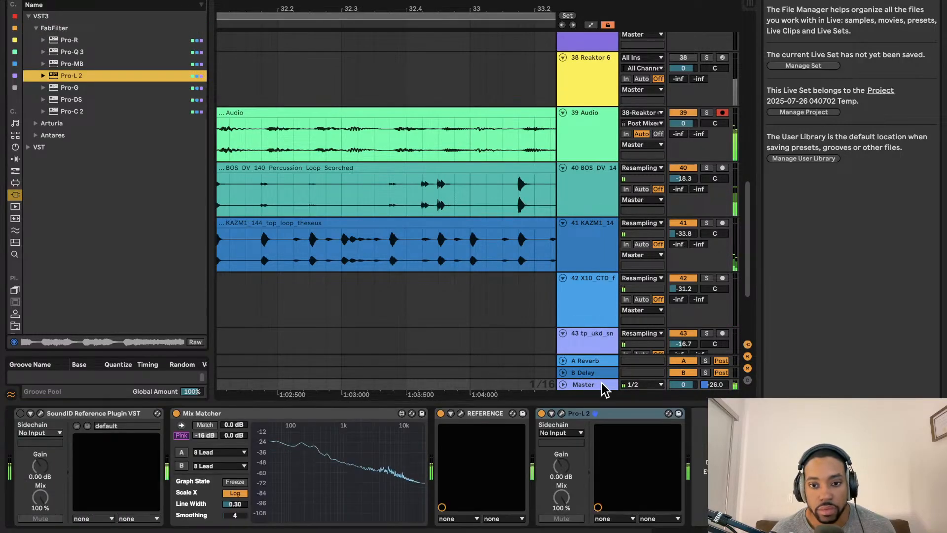
click(561, 413)
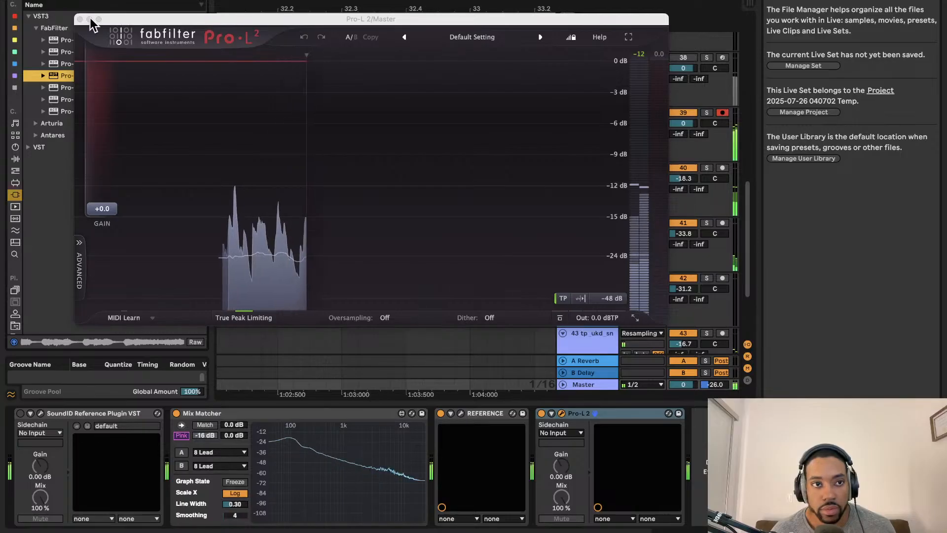
click(80, 19)
- Search the plug-ins for "mixed" and shorten the search term to "mi"
scroll(551, 320, down, 5)
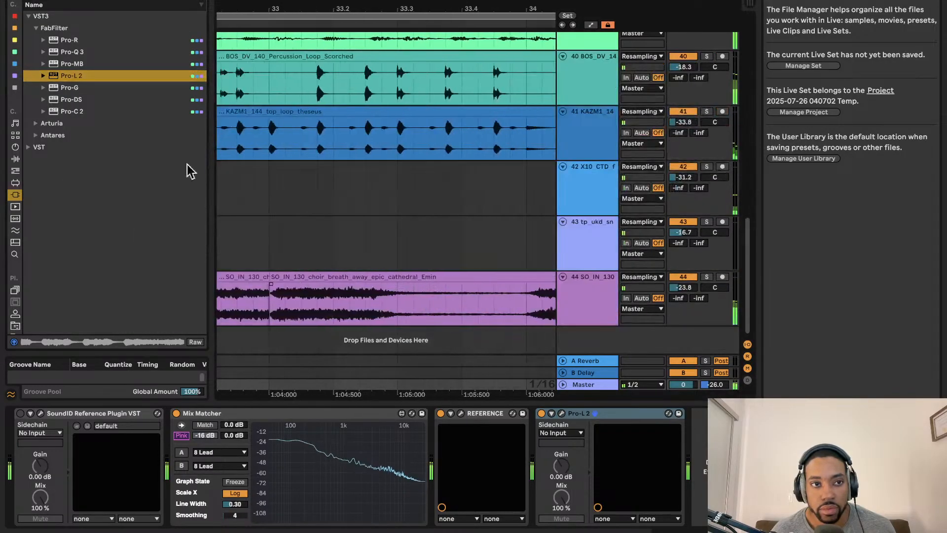
click(93, 0)
key(BackSpace)
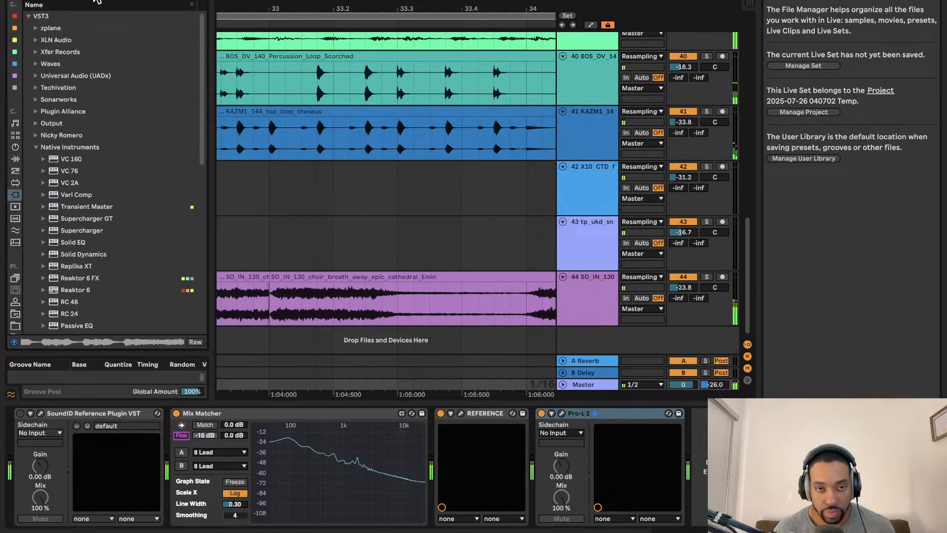
text(mixed)
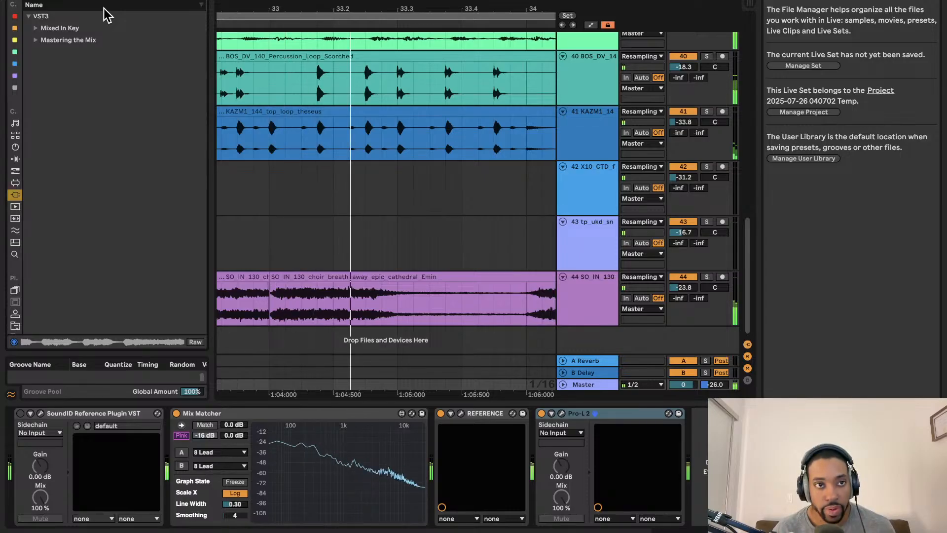
key(BackSpace)
key(BackSpace)
key(BackSpace)
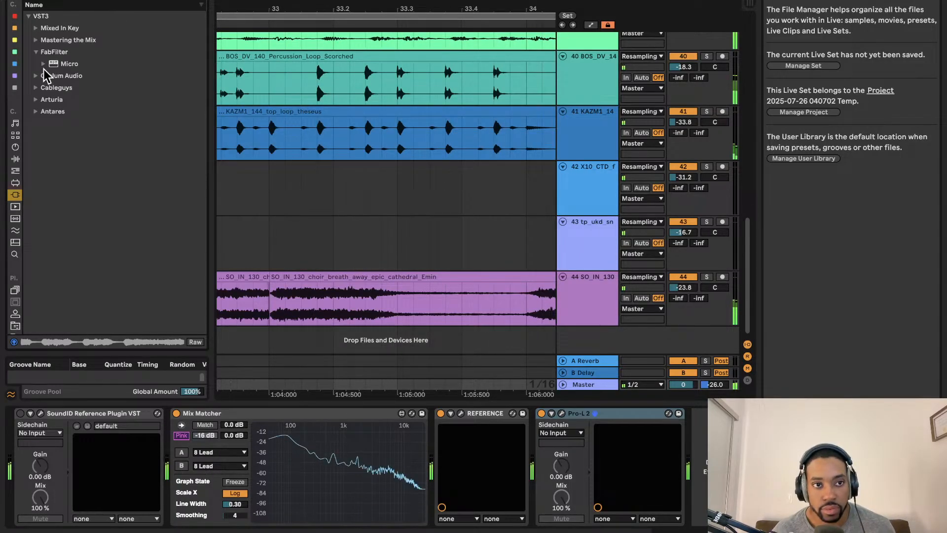
click(37, 100)
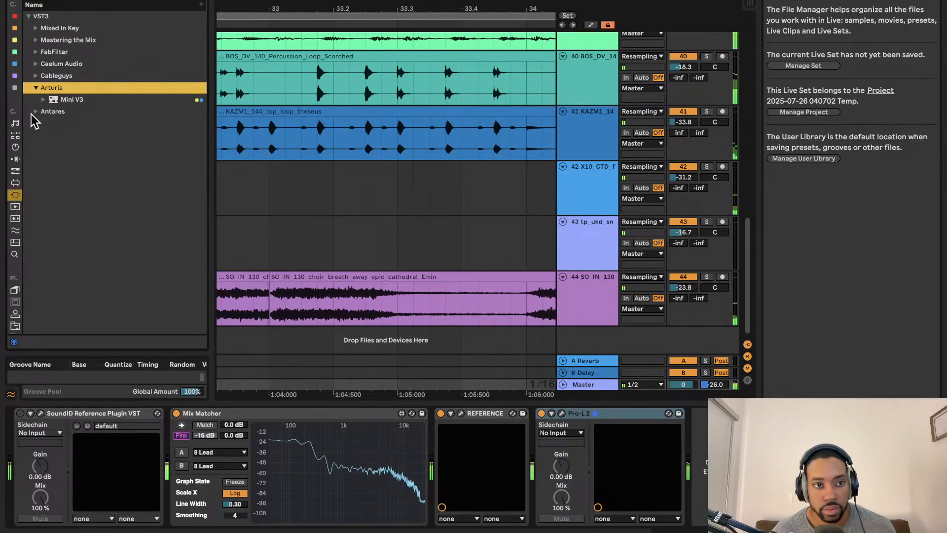
click(35, 113)
click(35, 89)
click(35, 76)
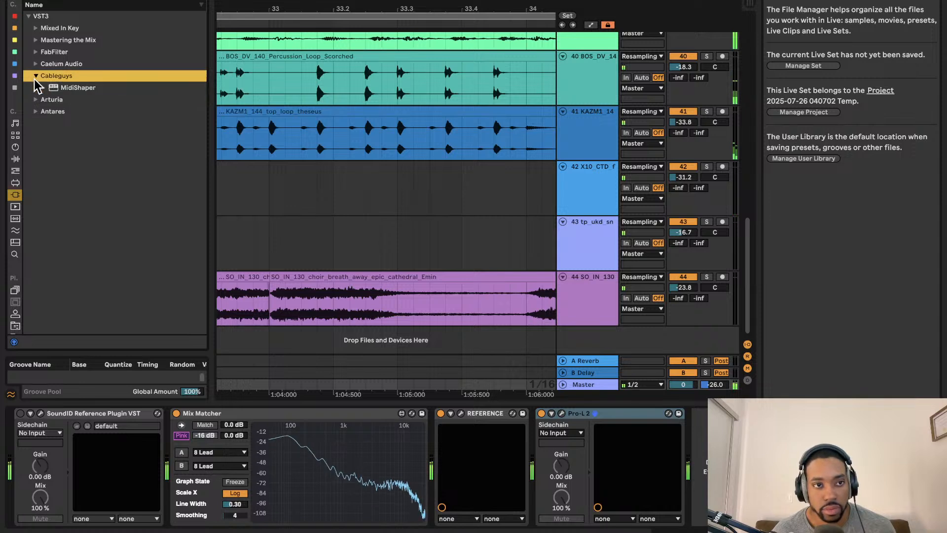
click(34, 64)
click(34, 52)
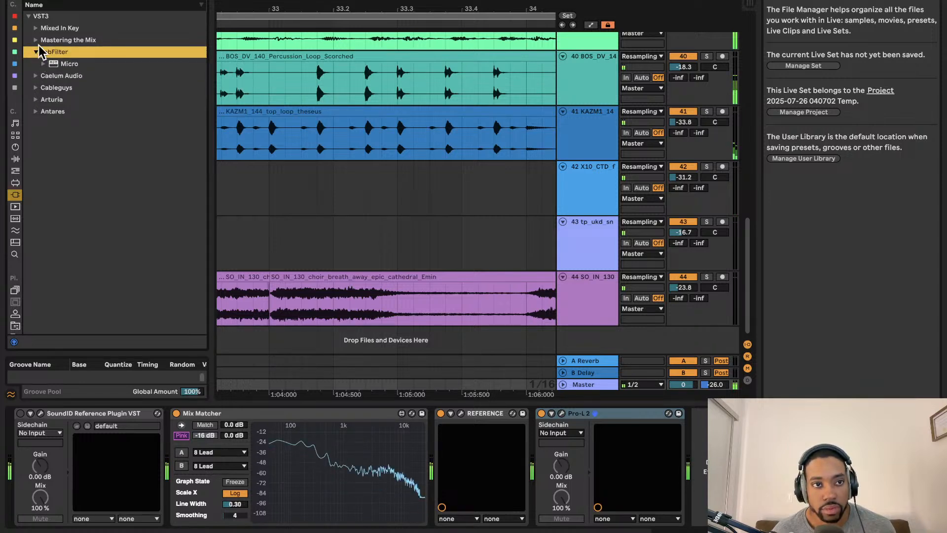
click(35, 40)
click(36, 29)
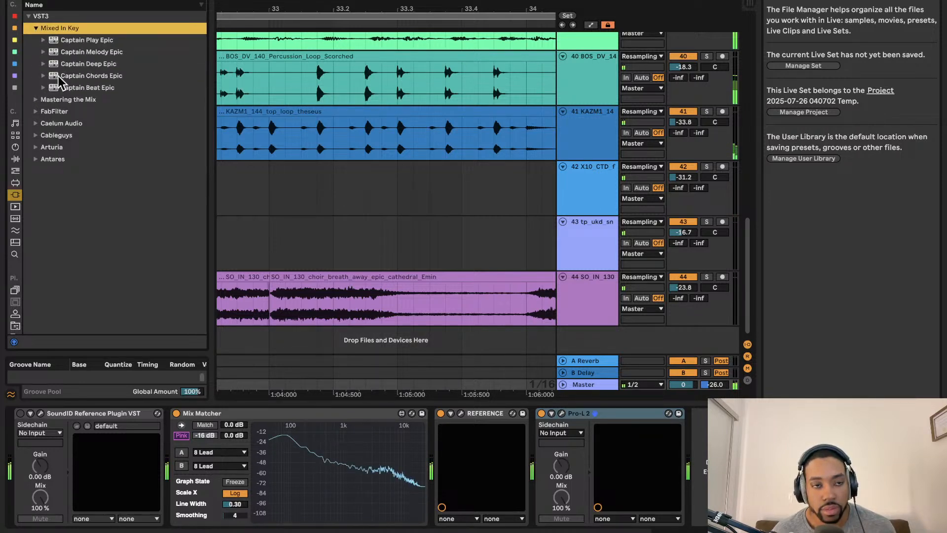
click(44, 110)
click(38, 89)
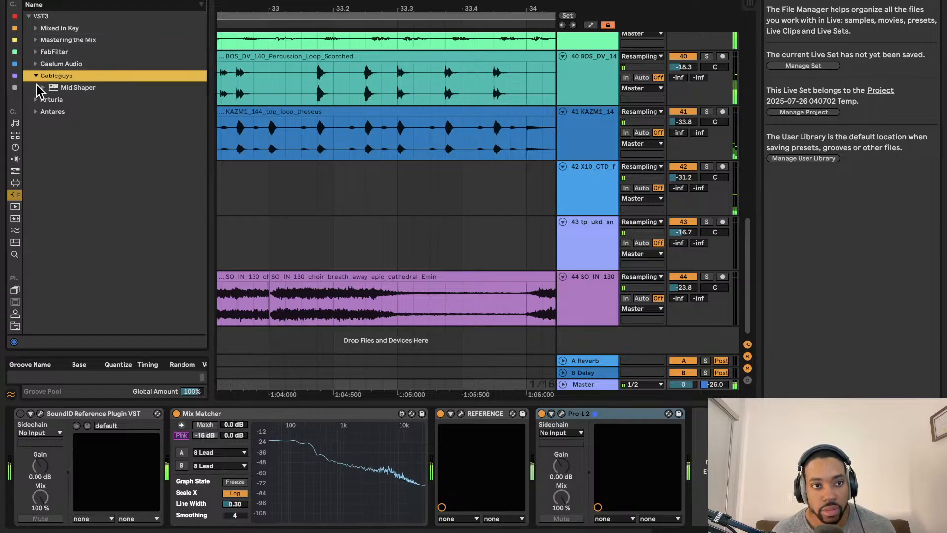
click(43, 101)
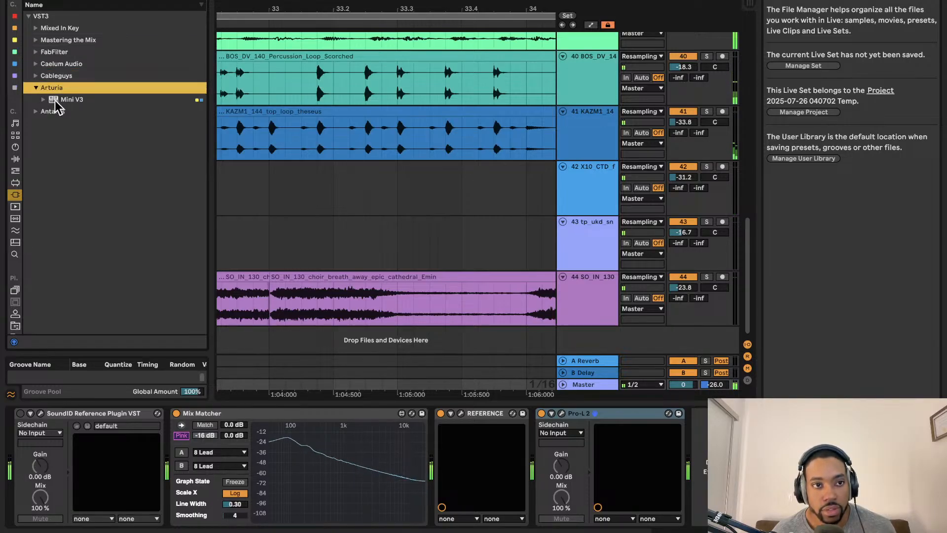
click(41, 101)
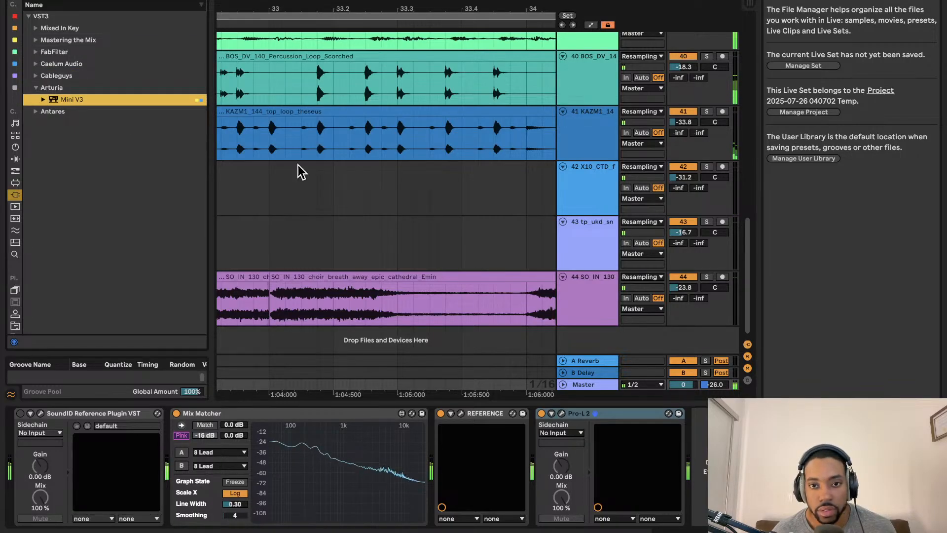
scroll(298, 165, down, 10)
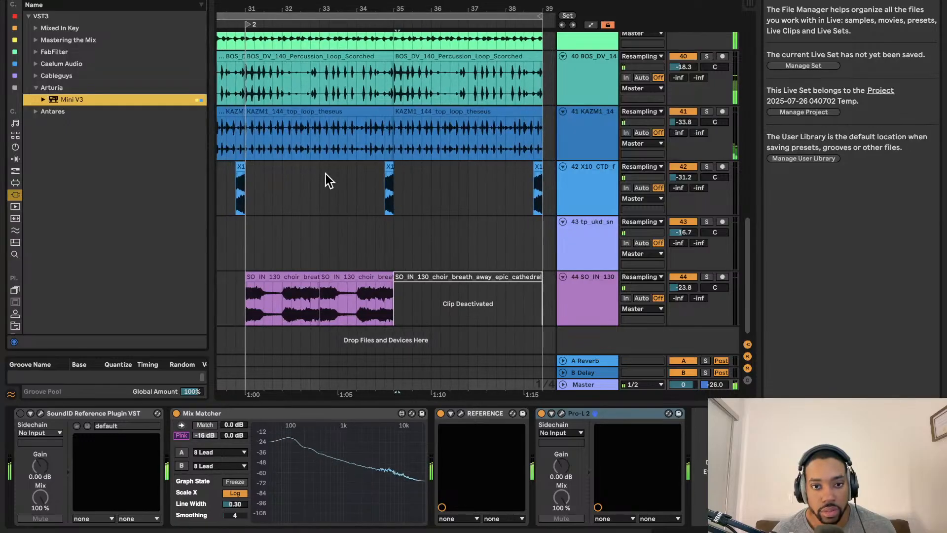
- Play back the beat from bar 27 and listen to the snare groups on track 43
scroll(326, 174, down, 8)
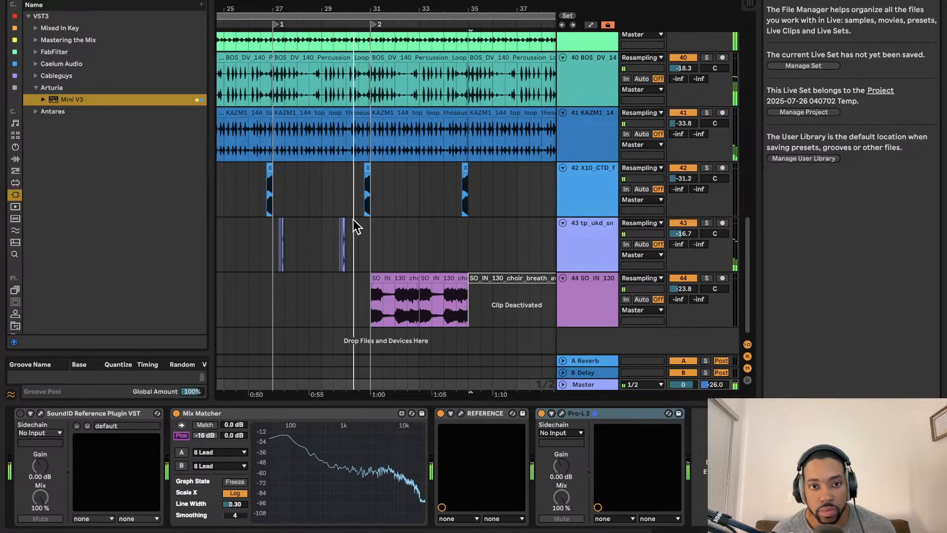
scroll(353, 230, down, 1)
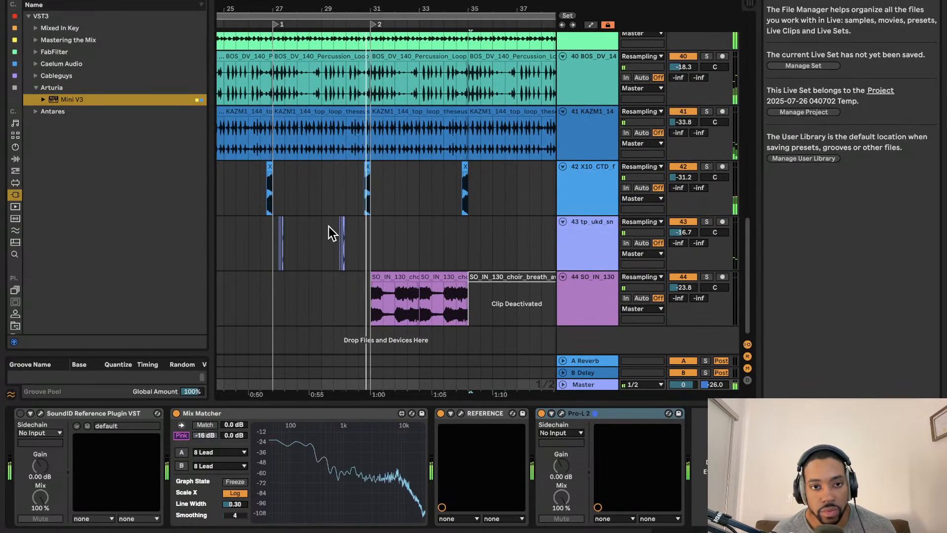
click(275, 247)
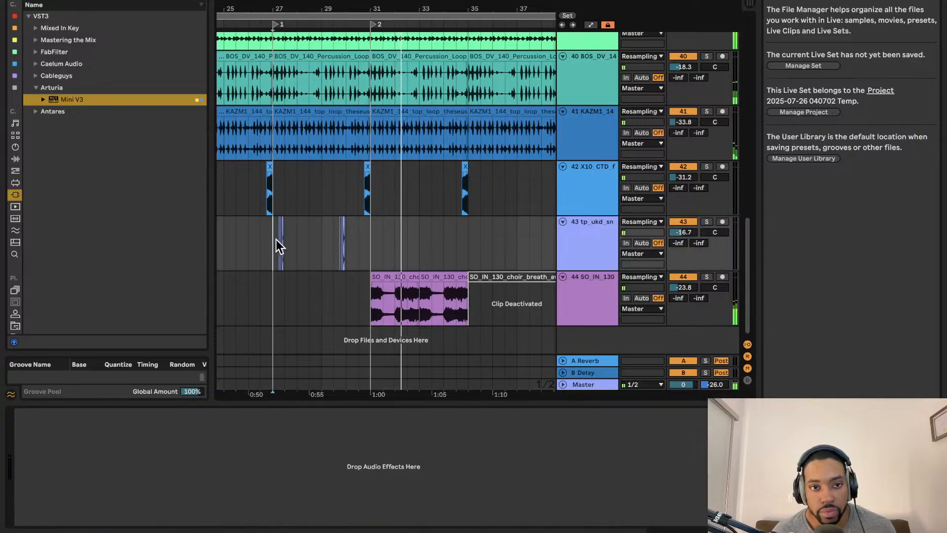
scroll(313, 235, left, 4)
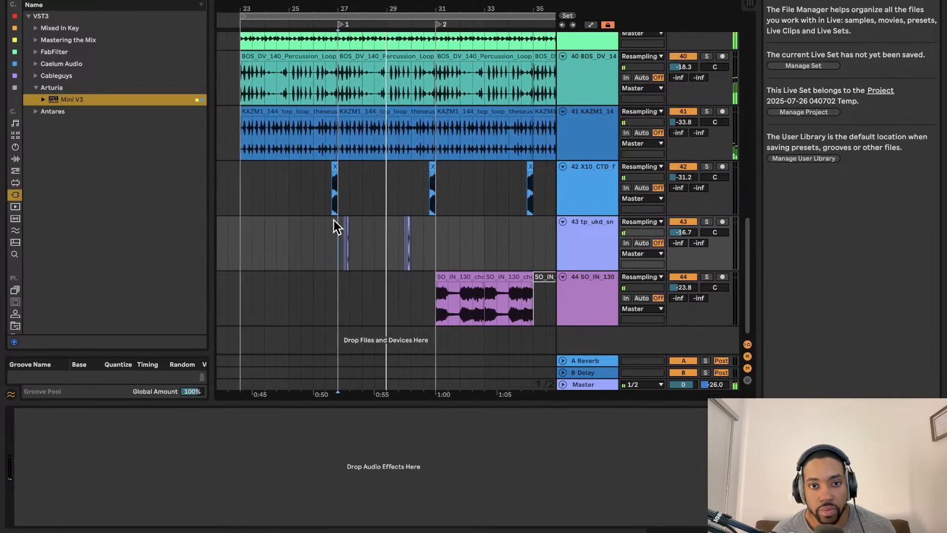
scroll(337, 219, up, 5)
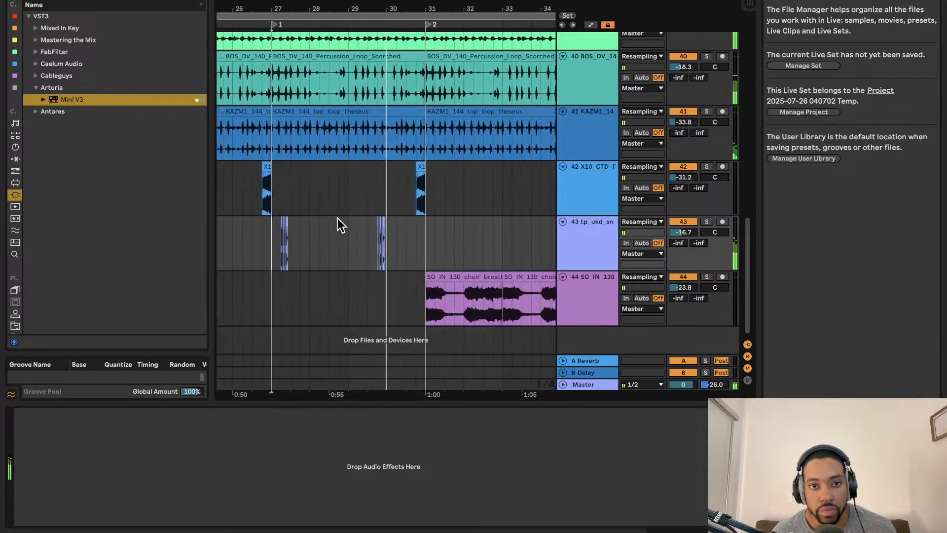
scroll(354, 228, down, 5)
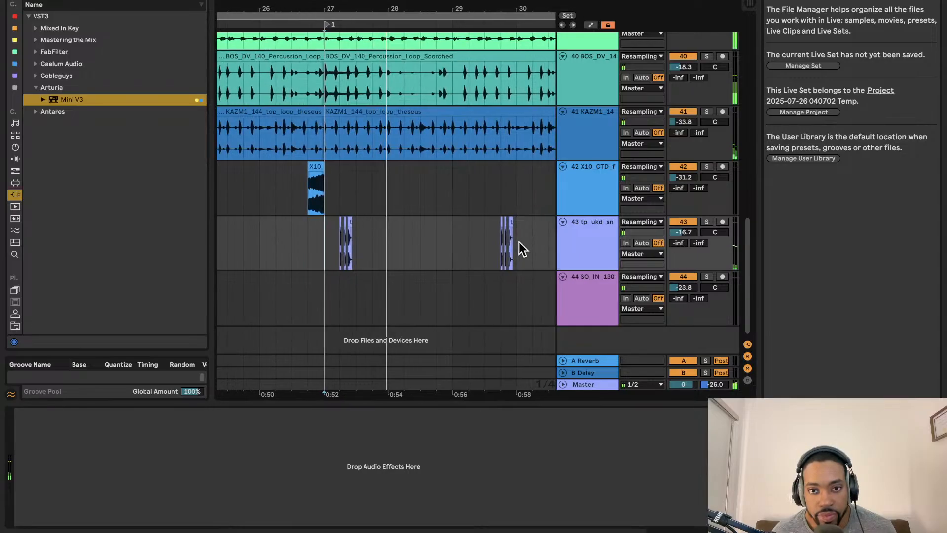
- Copy the three snare clips at 29.4 on track 43 and replay the section from bar 27
scroll(516, 249, up, 6)
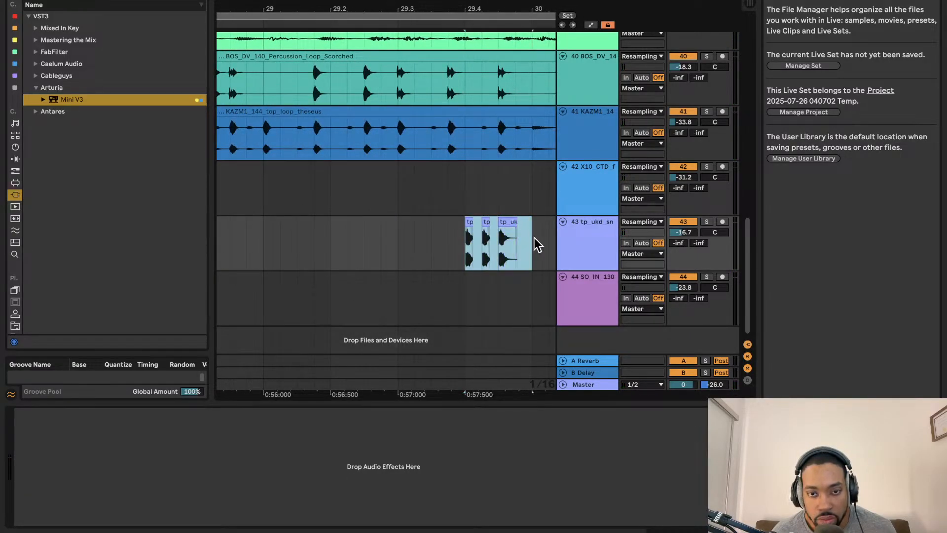
scroll(454, 232, down, 4)
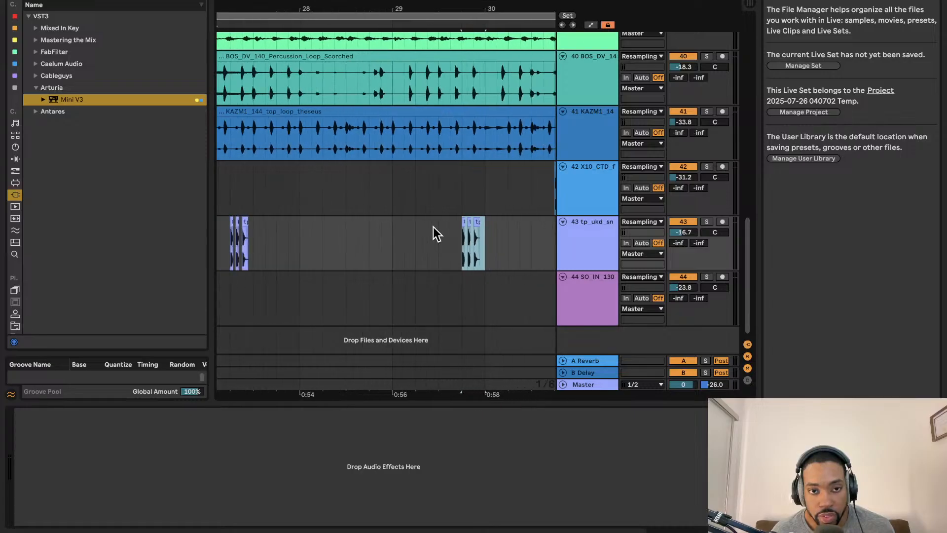
key(space)
scroll(415, 226, right, 2)
scroll(385, 215, left, 12)
scroll(385, 215, up, 5)
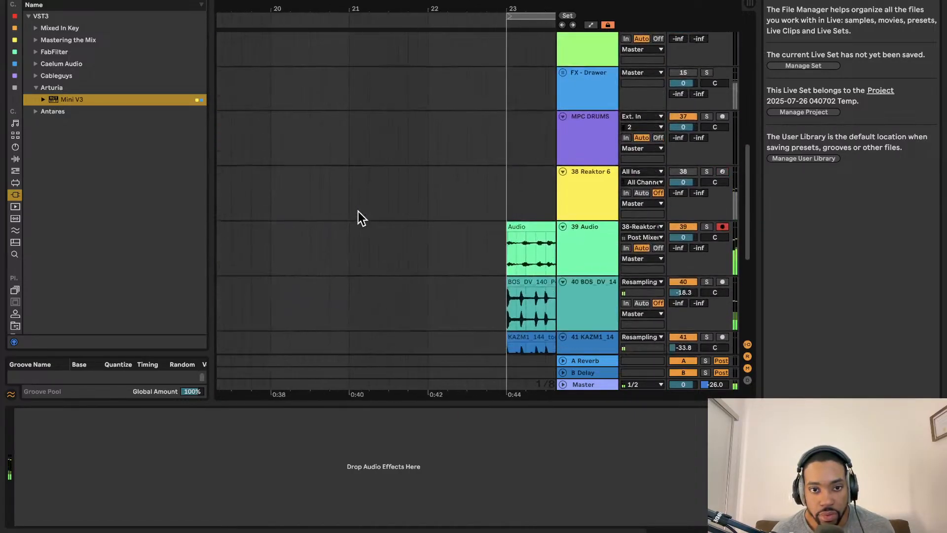
scroll(364, 209, down, 5)
scroll(365, 209, right, 4)
scroll(362, 205, right, 8)
scroll(355, 204, down, 2)
click(262, 229)
key(space)
scroll(296, 230, left, 3)
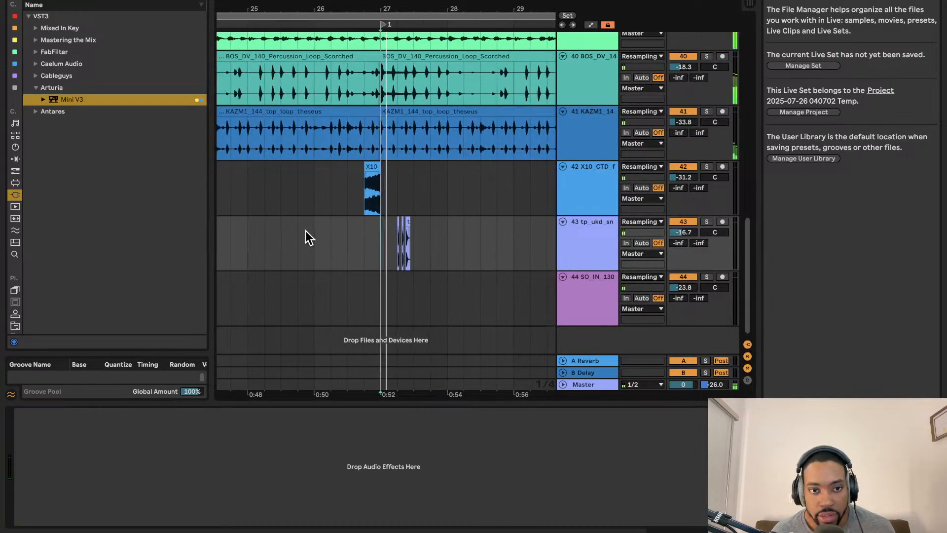
scroll(395, 225, right, 1)
scroll(437, 220, down, 2)
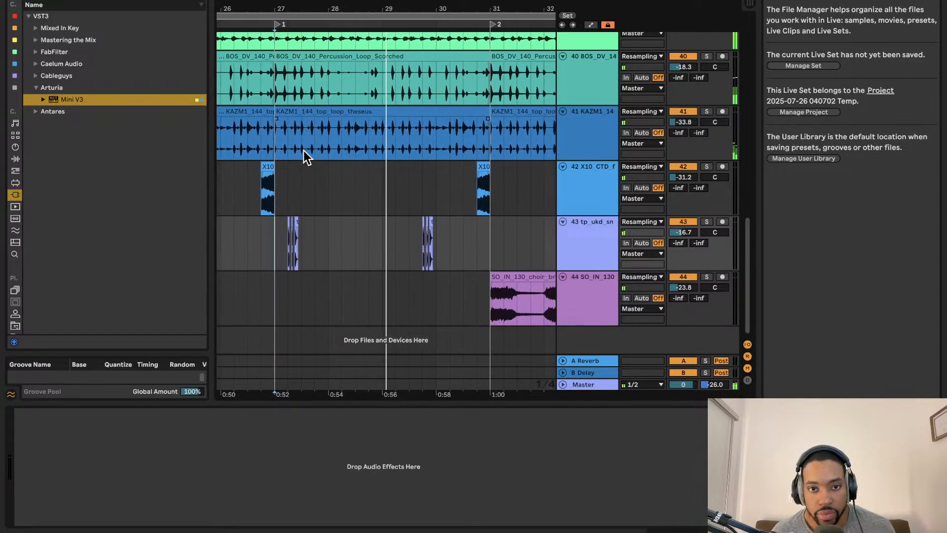
- Paste the three snare clips at 29.2.2 on track 43 and deactivate the group at 29.4
scroll(413, 239, up, 8)
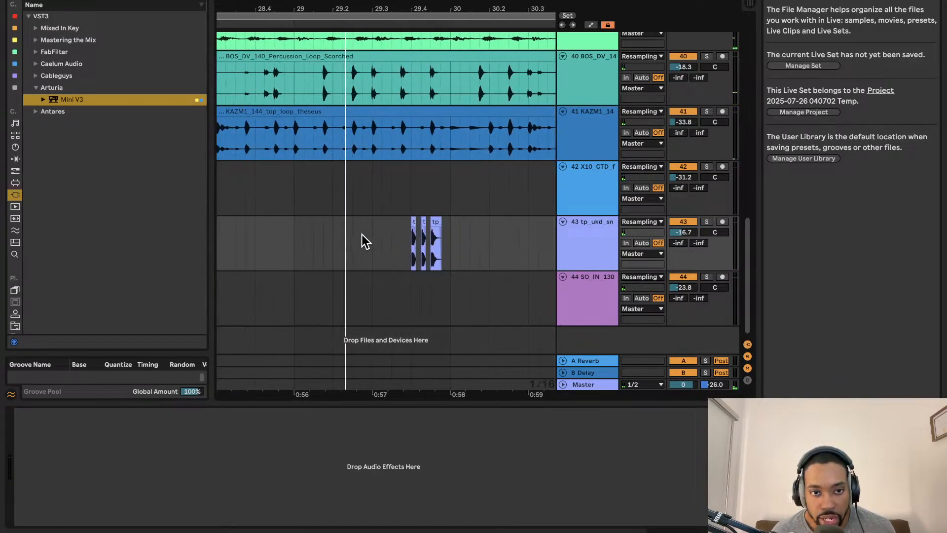
click(330, 245)
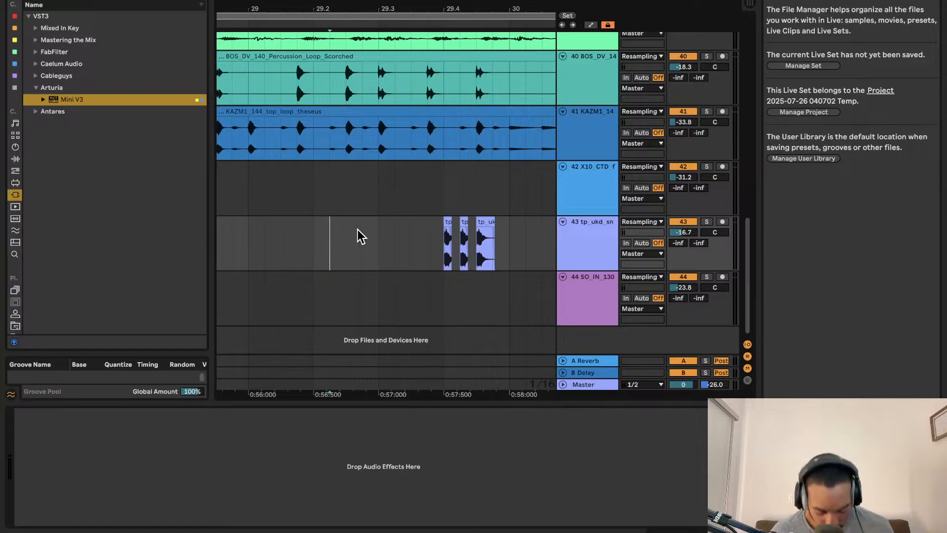
key(ctrl+v)
drag(455, 238, 523, 242)
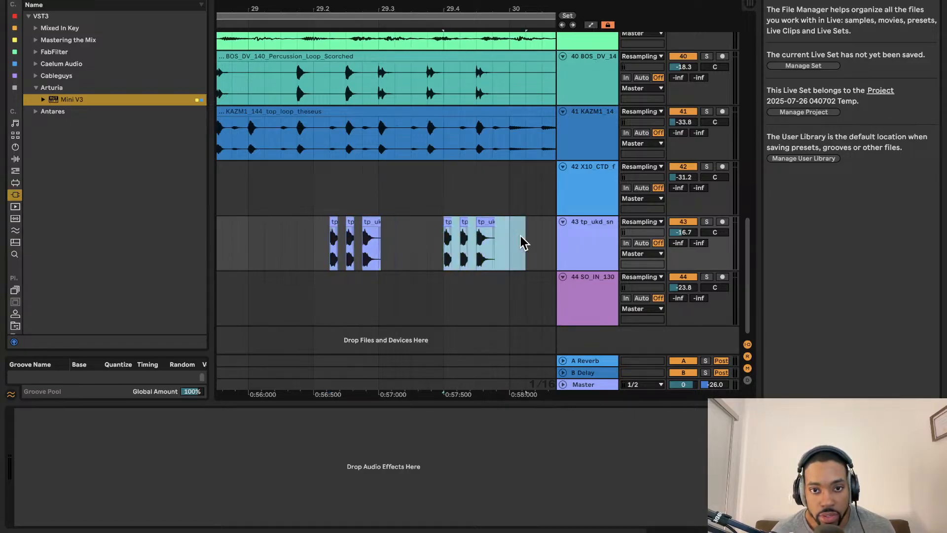
key(0)
- Replay the section from bar 27 to check the timing of the pasted snare group
scroll(493, 232, up, 1)
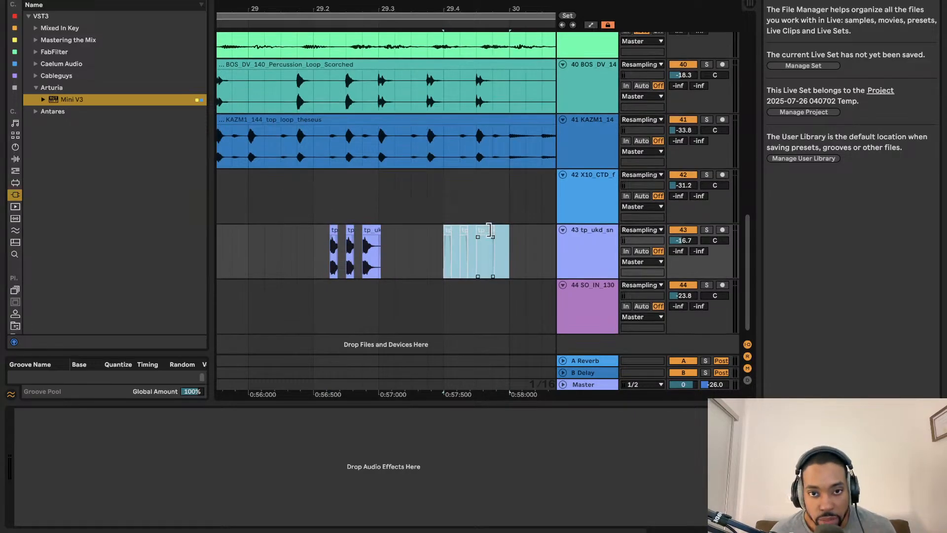
key(space)
scroll(483, 234, down, 4)
scroll(479, 226, down, 4)
key(space)
scroll(442, 225, up, 1)
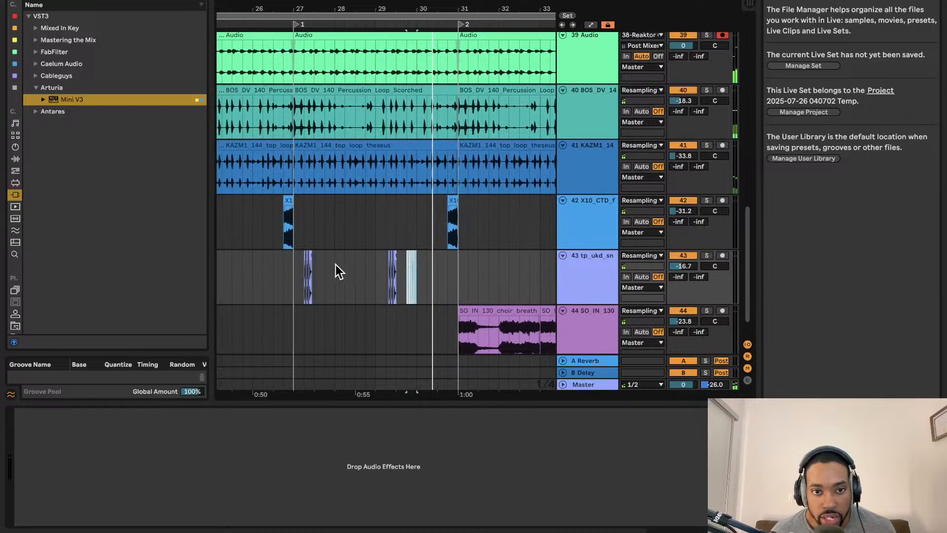
click(295, 267)
key(space)
key(Tab)
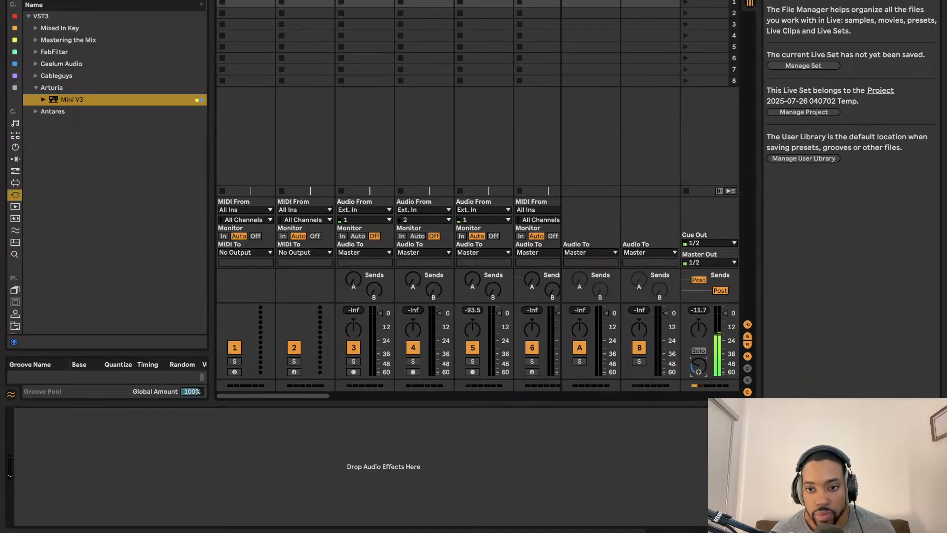
key(Tab)
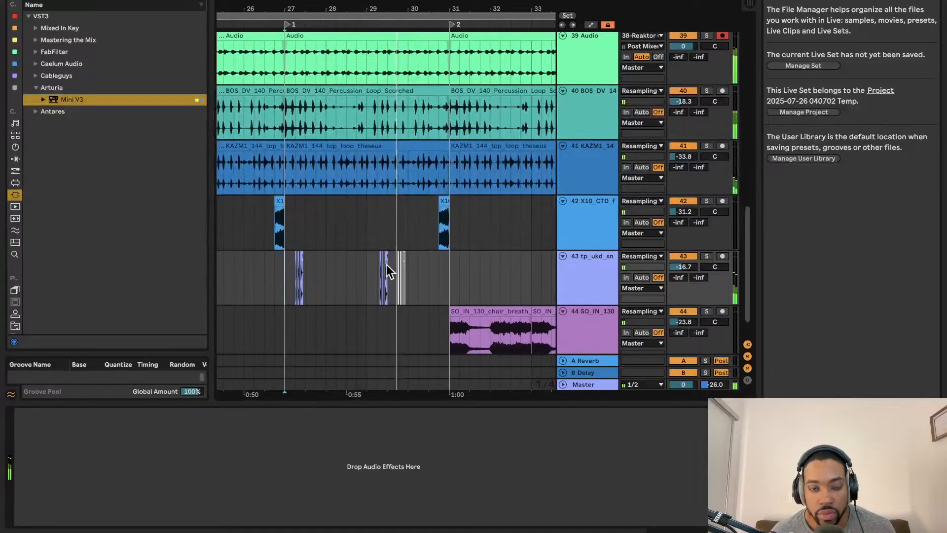
- Try the pasted snare group at 29.3 instead and replay the section from bar 27
scroll(407, 275, up, 5)
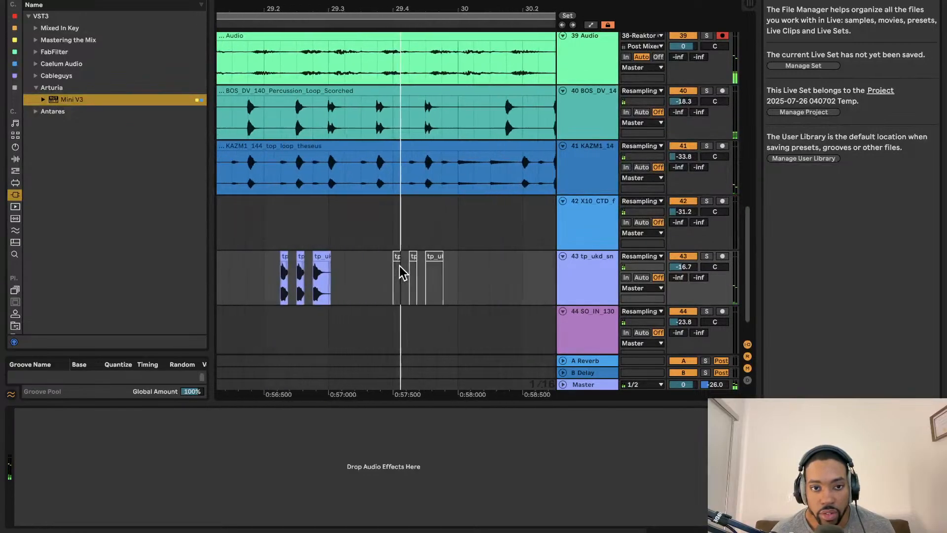
drag(247, 269, 397, 296)
scroll(394, 290, down, 5)
key(space)
click(246, 267)
key(space)
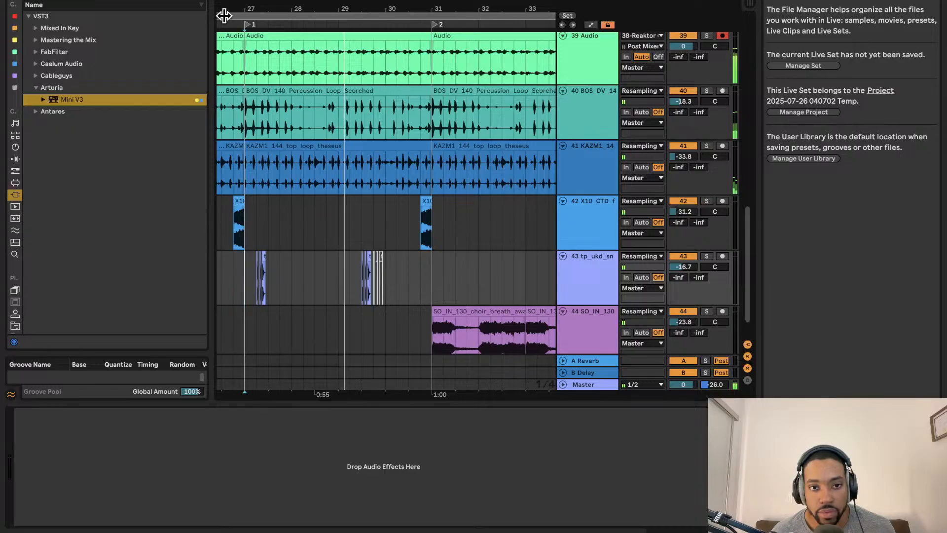
- Move the snare group on track 43 back earlier, to start at 29.2.2
scroll(305, 170, up, 5)
scroll(522, 269, down, 2)
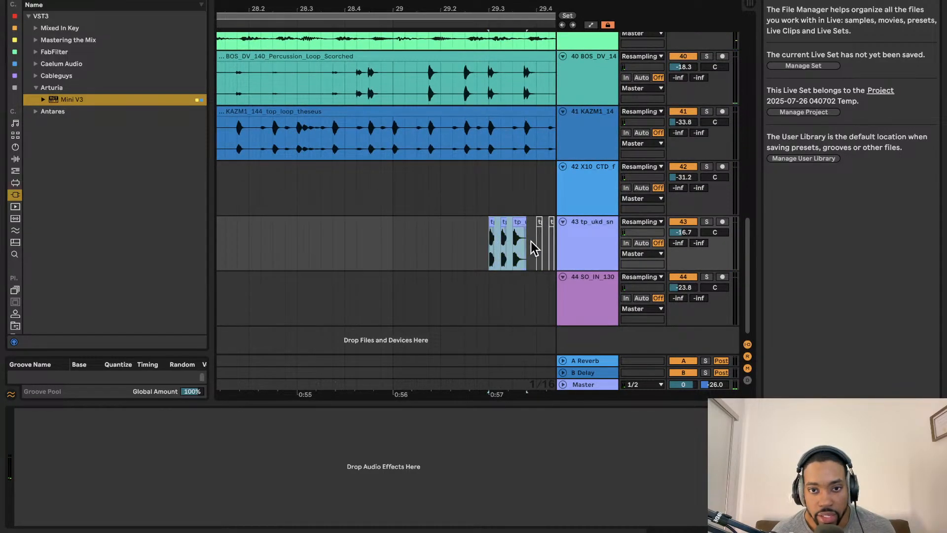
scroll(516, 245, up, 5)
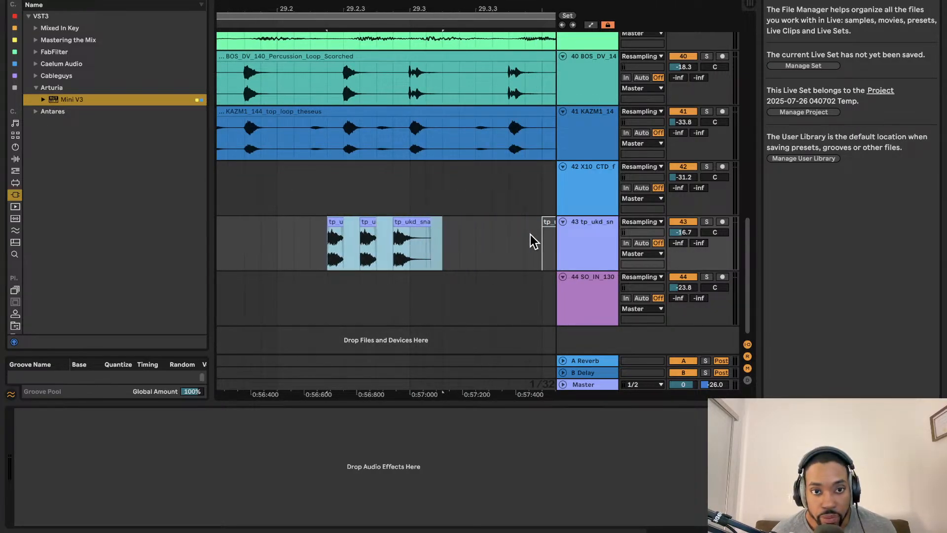
scroll(455, 242, down, 2)
scroll(455, 242, down, 3)
scroll(415, 237, up, 3)
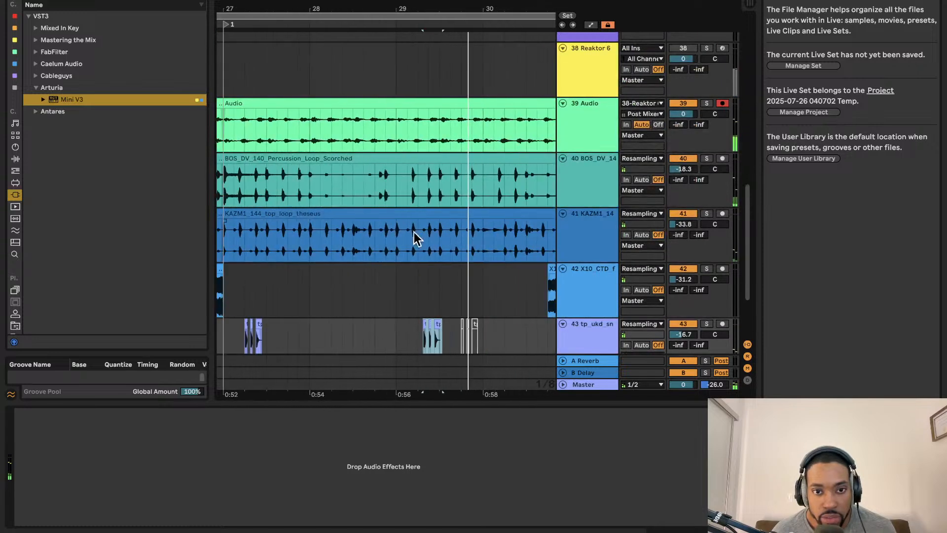
- Play the section from bar 27 and from bar 29 to judge the snare group against the percussion loops
click(269, 331)
key(space)
key(space)
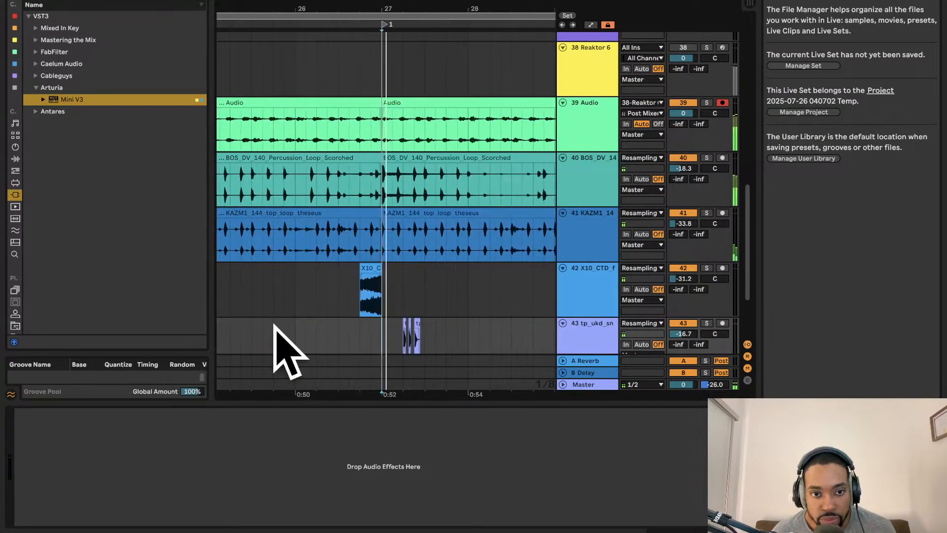
scroll(392, 304, right, 2)
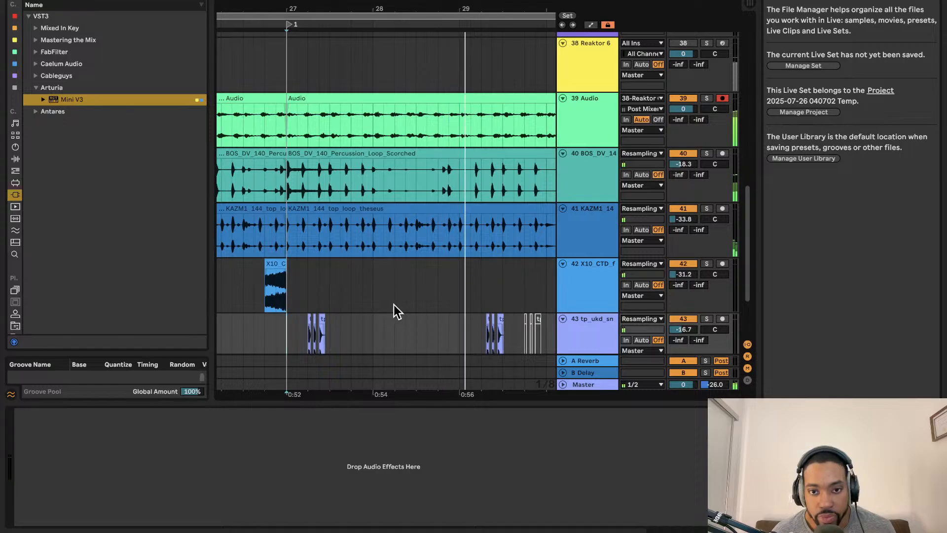
scroll(456, 320, up, 3)
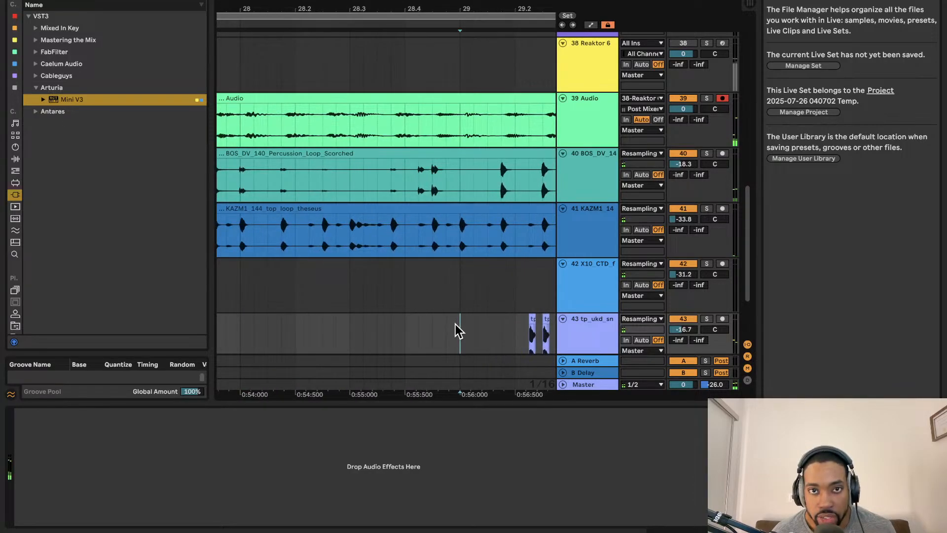
scroll(455, 324, down, 5)
scroll(380, 313, up, 2)
scroll(387, 311, down, 4)
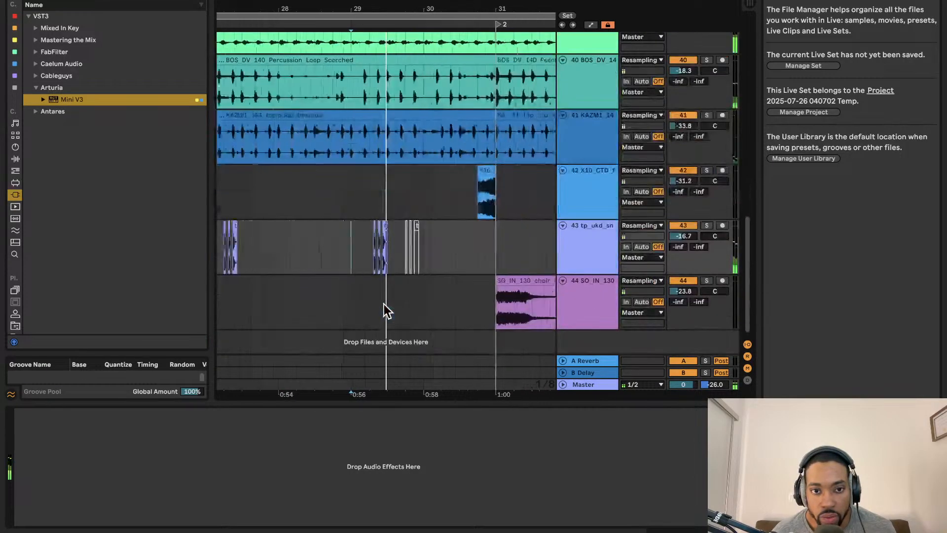
scroll(387, 311, down, 3)
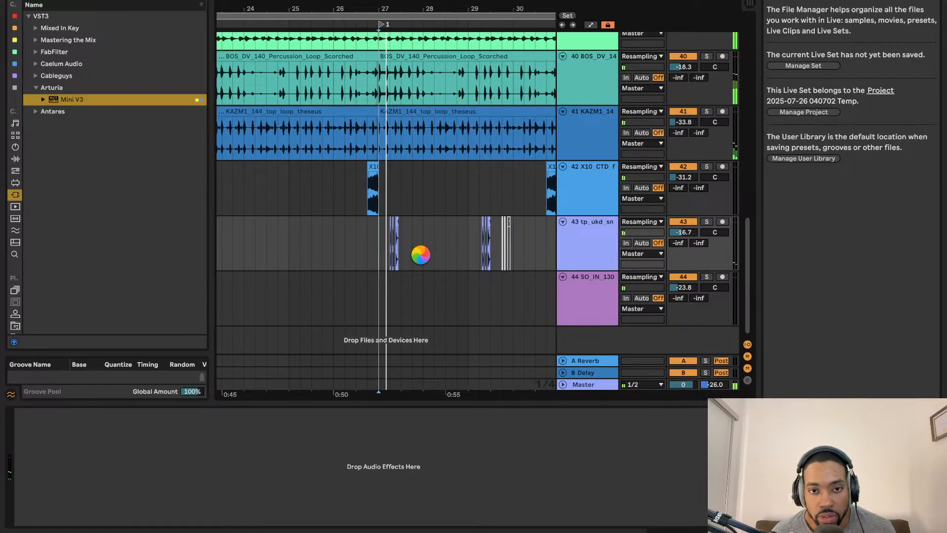
key(space)
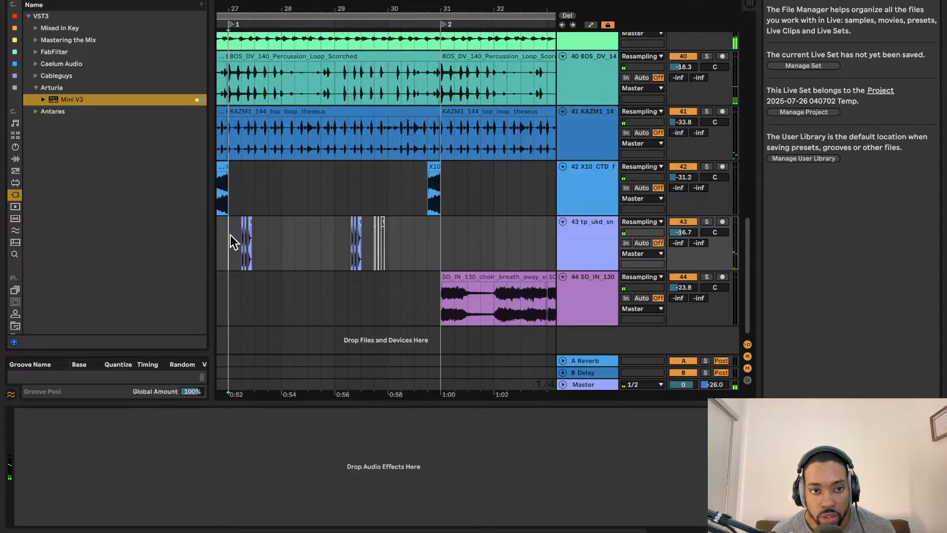
key(space)
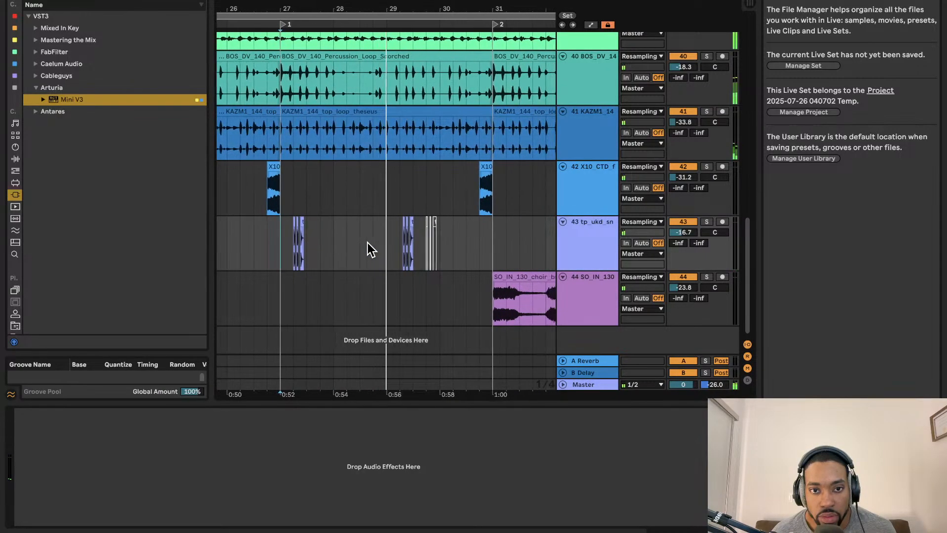
- Nudge the three snare clips on track 43 one sixteenth earlier so the group starts at 29.2
scroll(386, 248, up, 10)
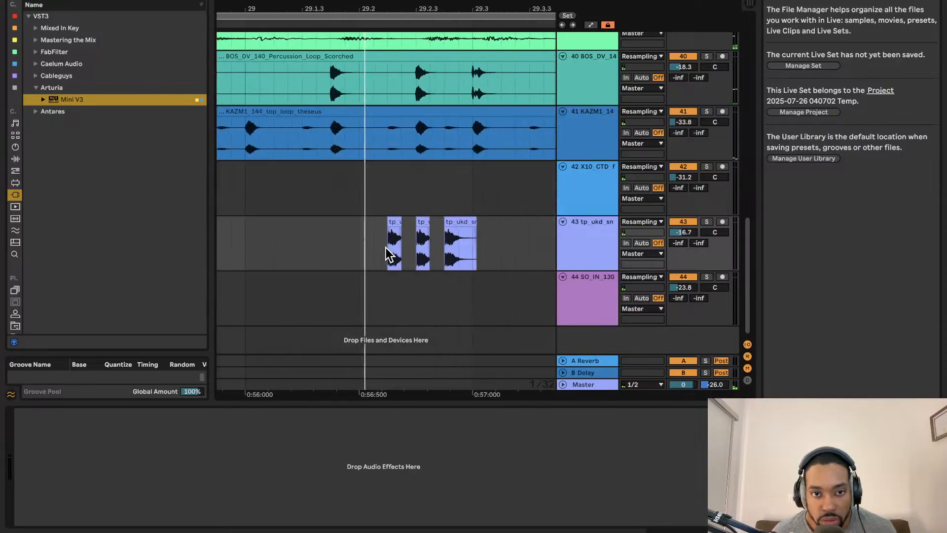
scroll(387, 254, up, 5)
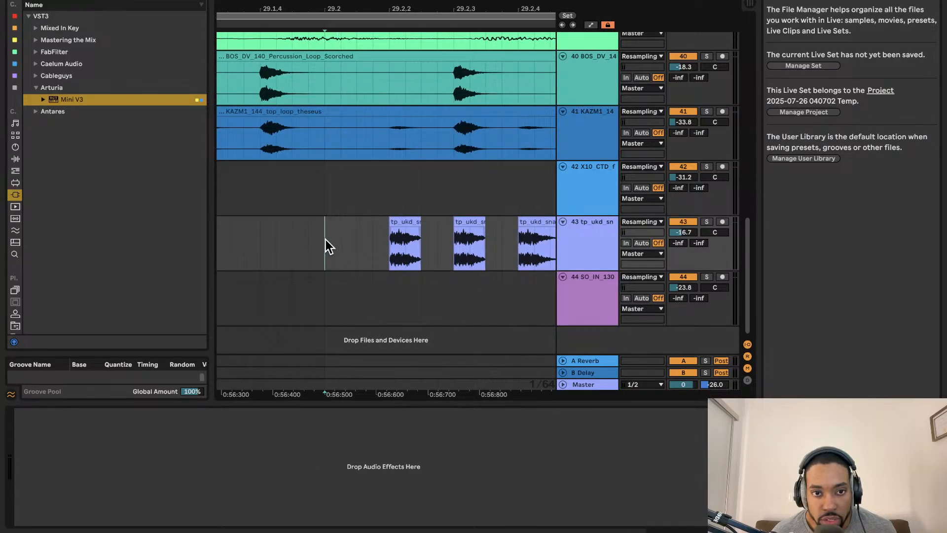
scroll(358, 245, right, 3)
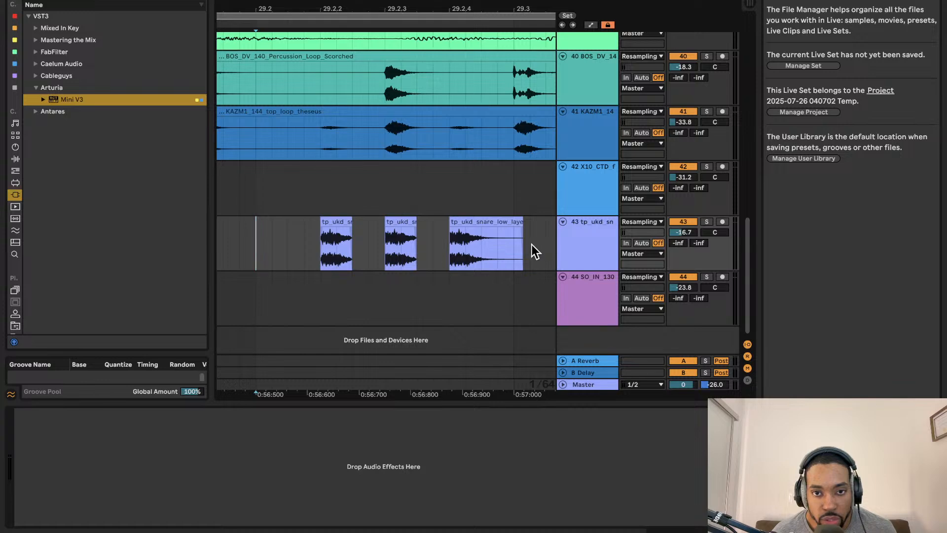
drag(531, 245, 352, 241)
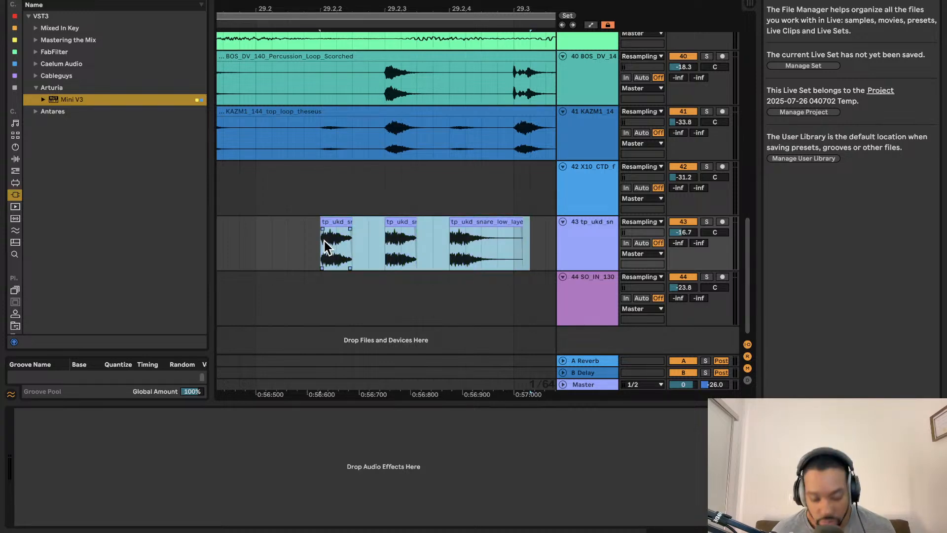
key(Left)
key(Left)
key(Left)
key(Left)
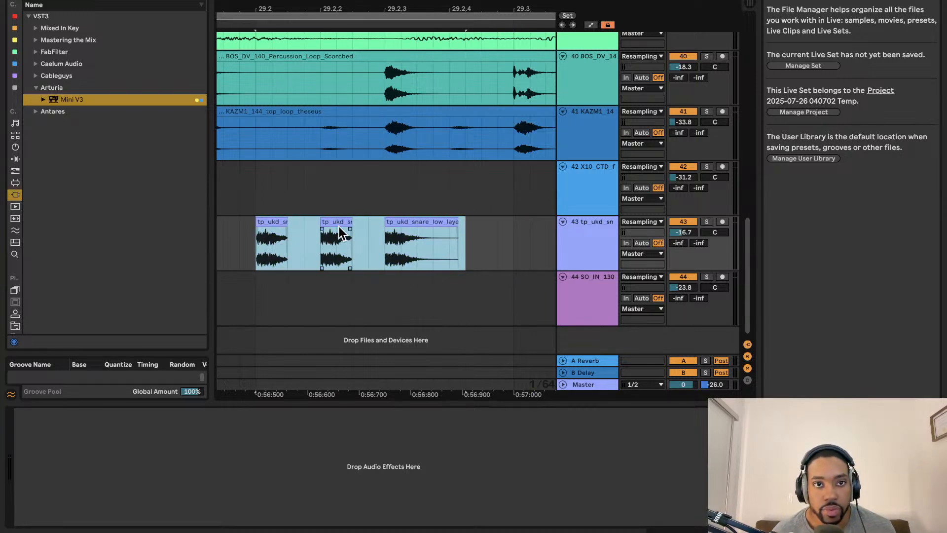
- Play the arrangement through the choir section and from bar 23 to judge how the snare groups sit in the beat
scroll(339, 226, down, 10)
key(space)
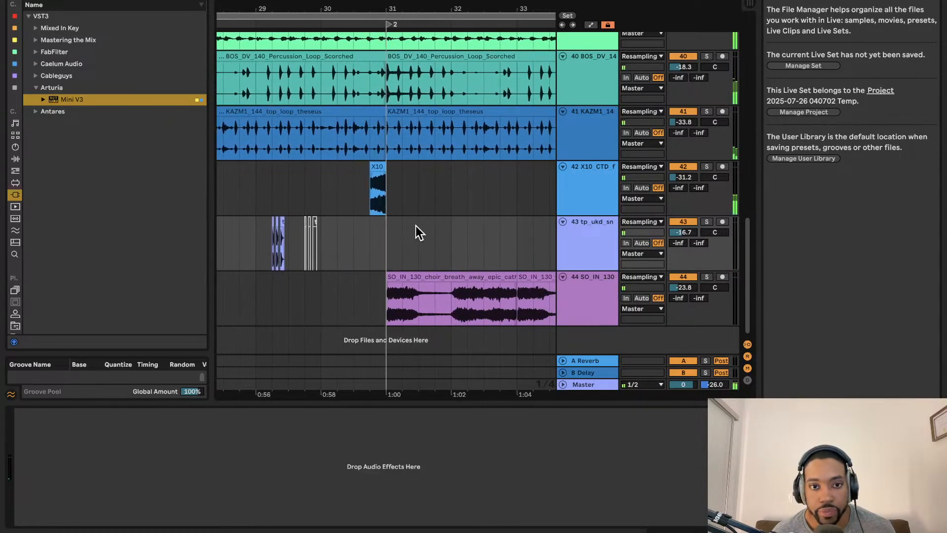
key(minus)
key(minus)
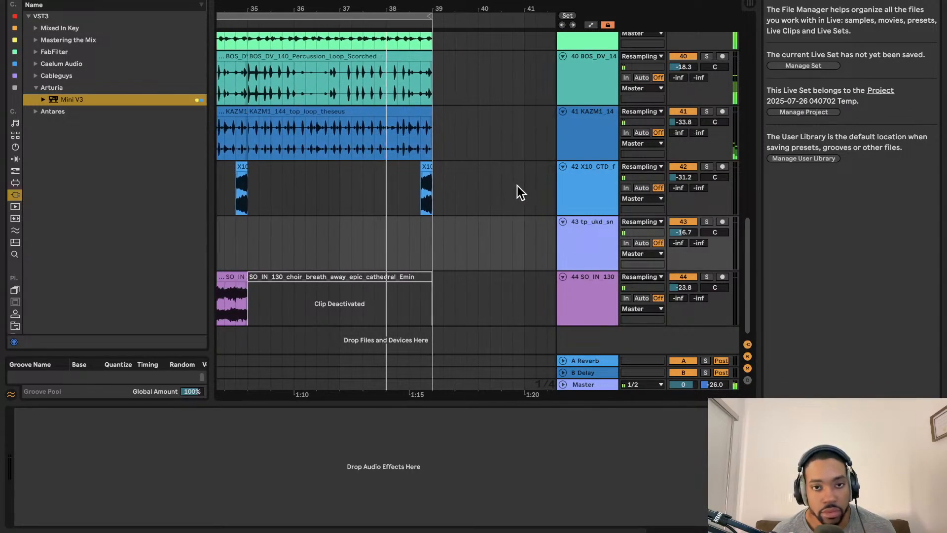
scroll(516, 186, left, 15)
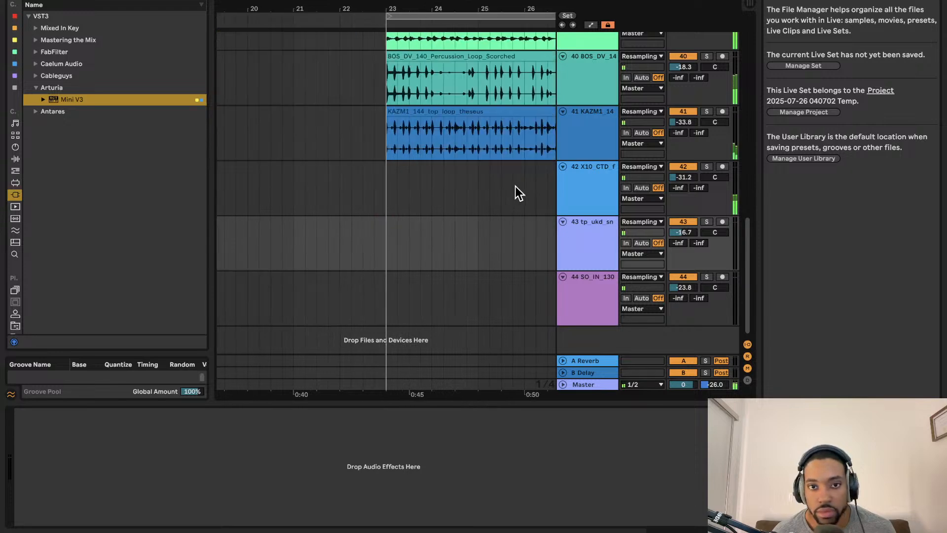
scroll(478, 174, up, 1)
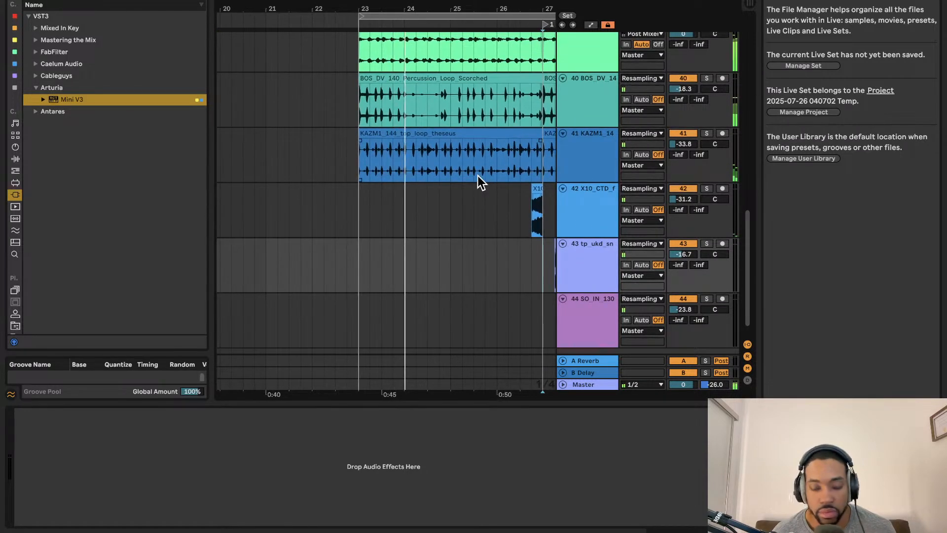
scroll(478, 176, down, 2)
scroll(476, 174, up, 1)
scroll(477, 175, right, 4)
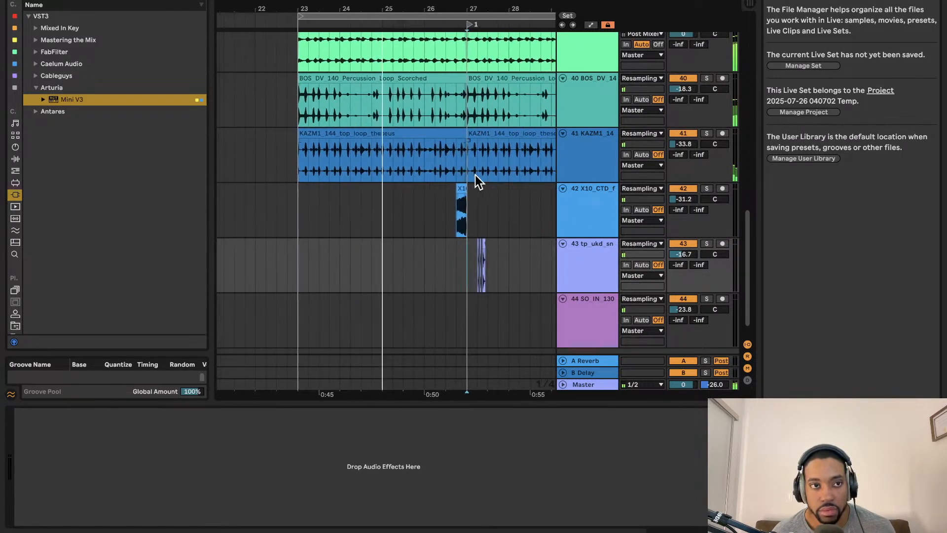
- Clear the browser search and switch the browser from the plug-ins to the User Library
click(203, 1)
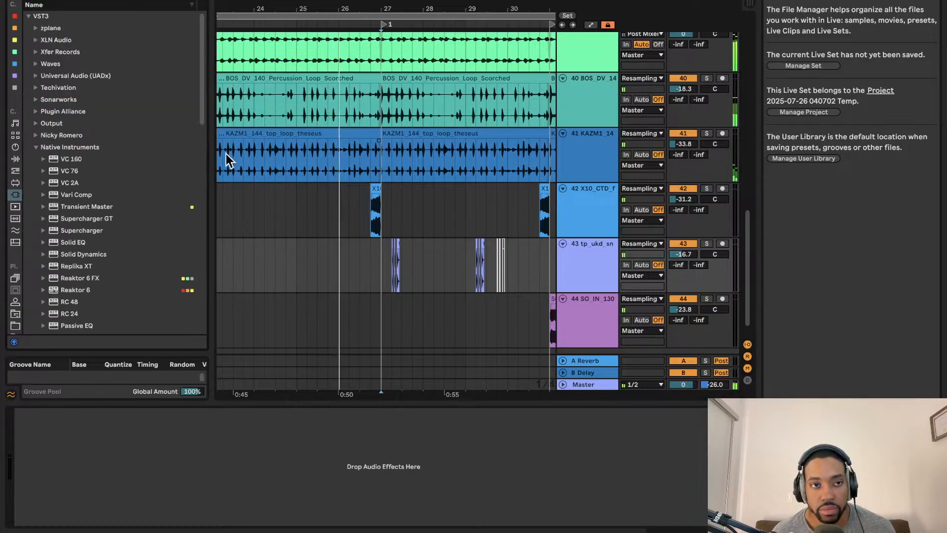
click(67, 3)
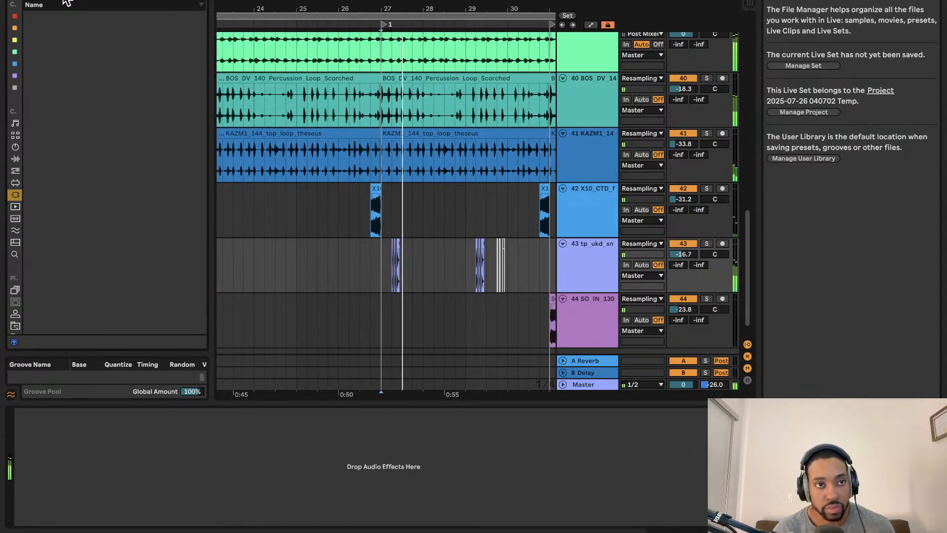
click(72, 36)
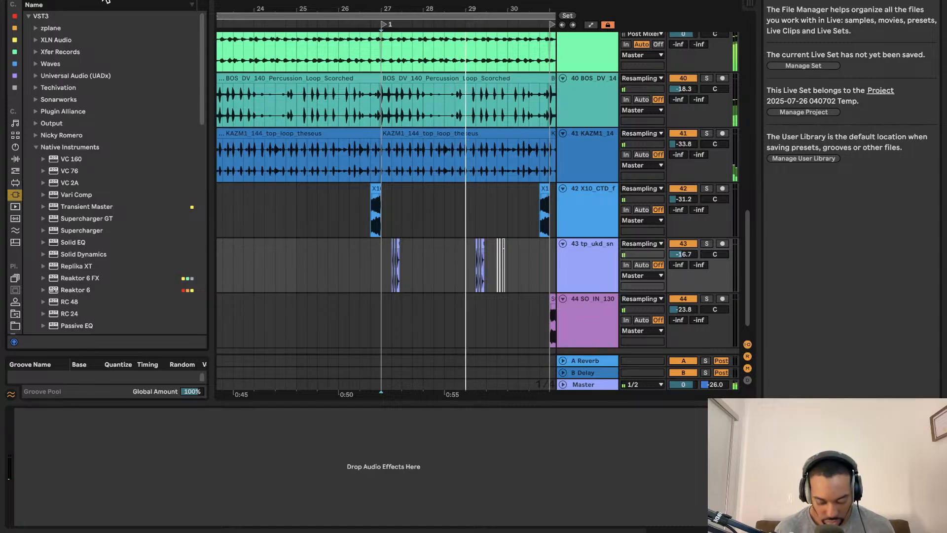
click(105, 1)
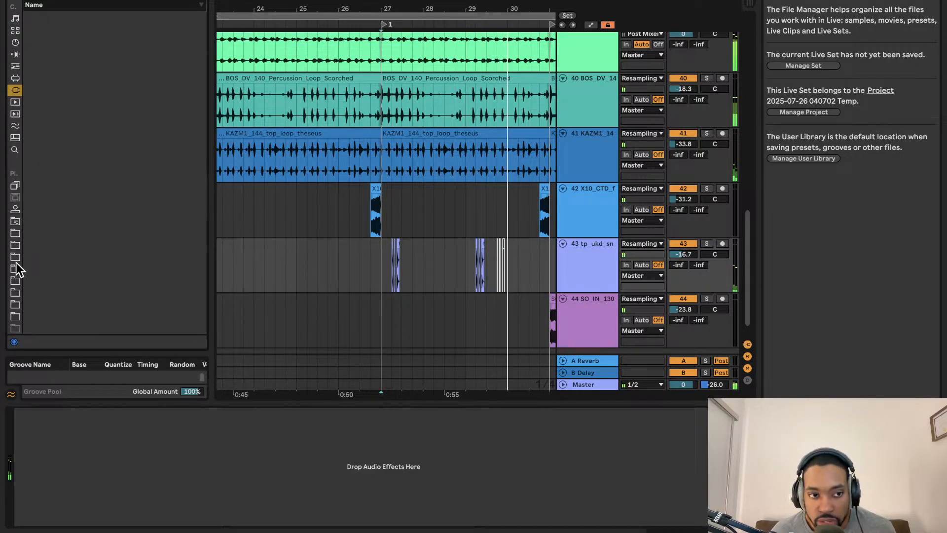
scroll(21, 130, down, 5)
click(307, 200)
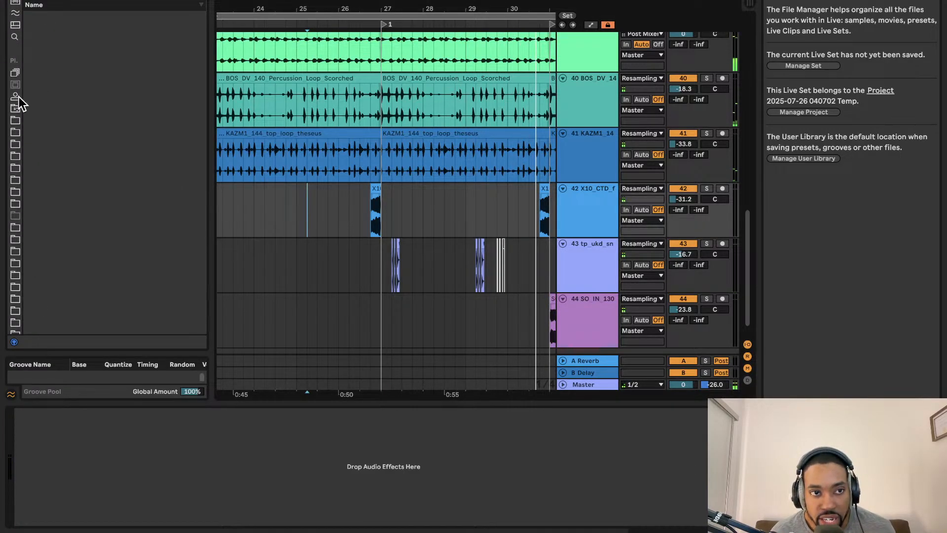
click(197, 1)
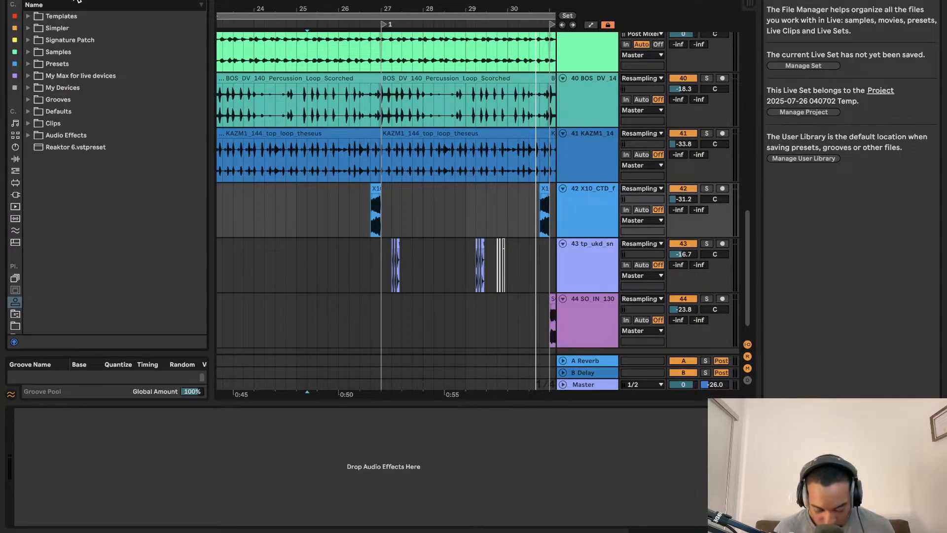
- Find Log Drum DAS.adg in the User Library's My Devices folder and load it onto a new track below the choir
text(eq)
click(33, 17)
click(30, 17)
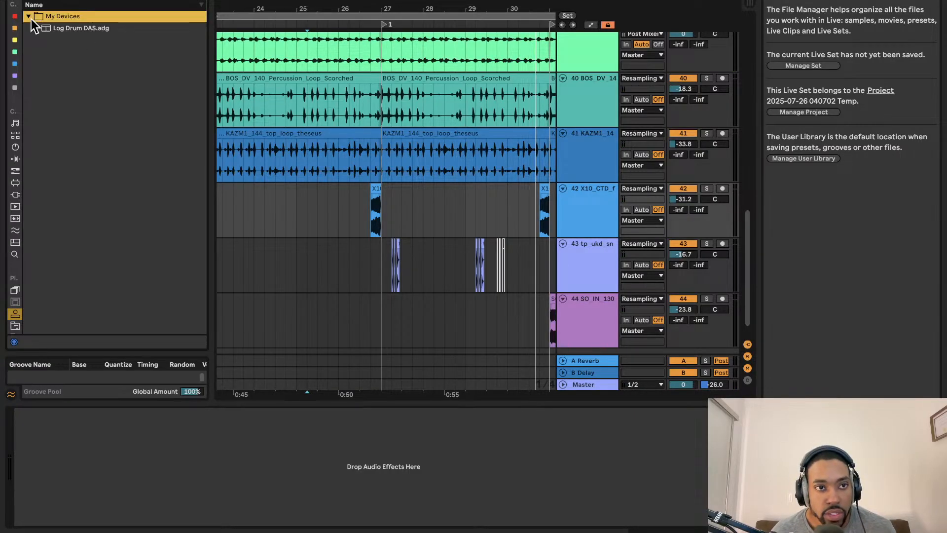
click(66, 29)
scroll(453, 196, down, 1)
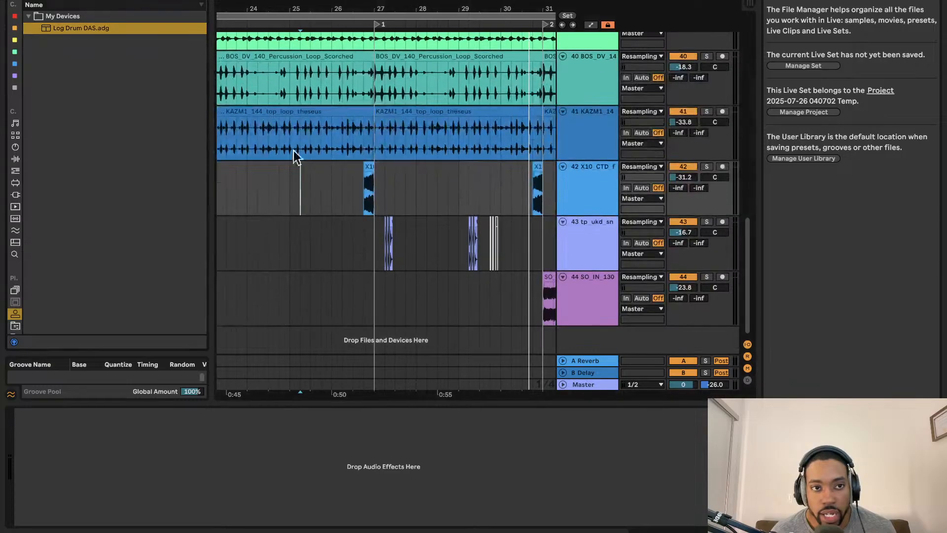
drag(94, 28, 621, 348)
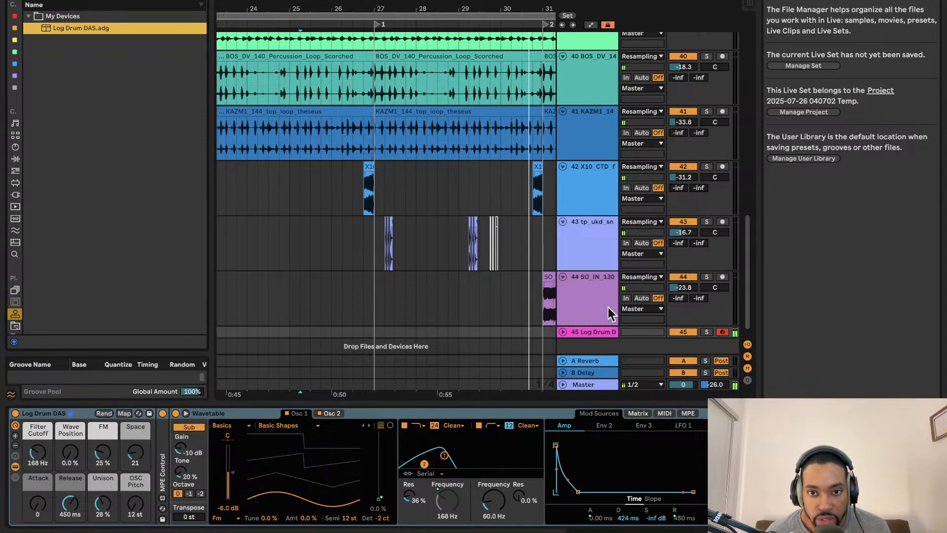
- Unfold the Log Drum track and set its volume to -17.3 dB
click(562, 331)
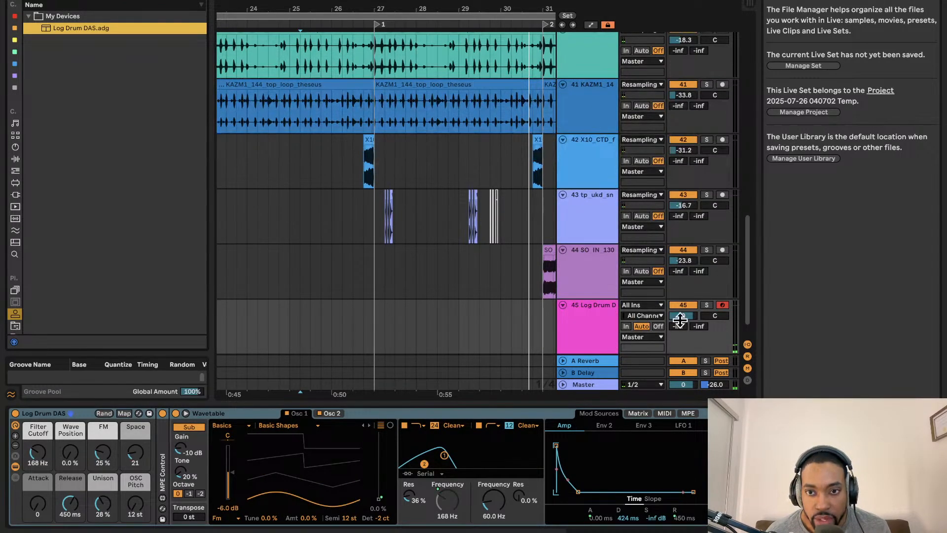
drag(680, 320, 680, 310)
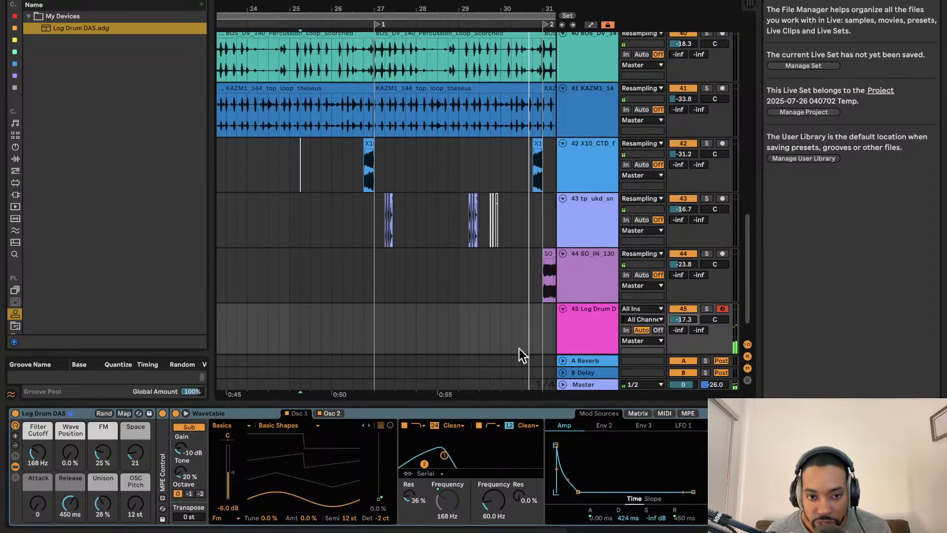
scroll(481, 363, down, 2)
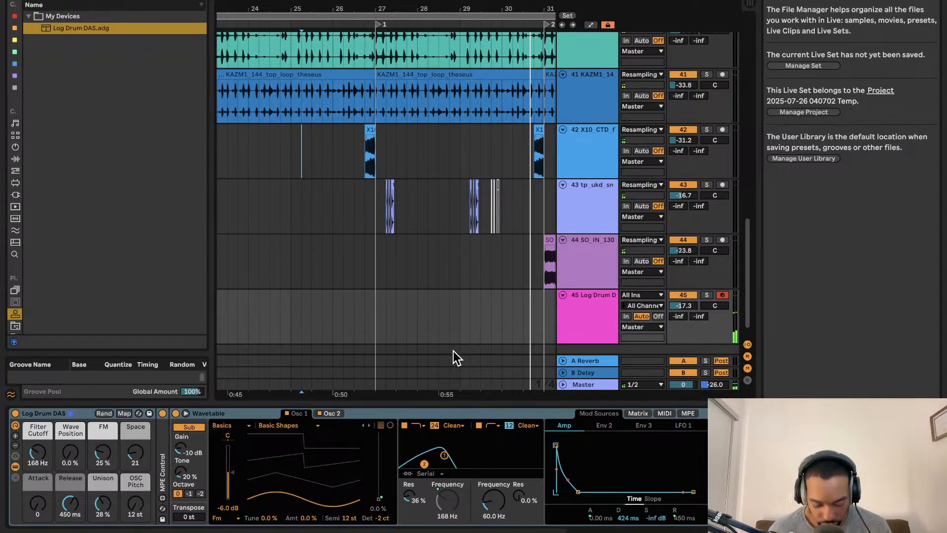
- Play the arrangement from bar 23 and examine the log drum part on track 45
key(space)
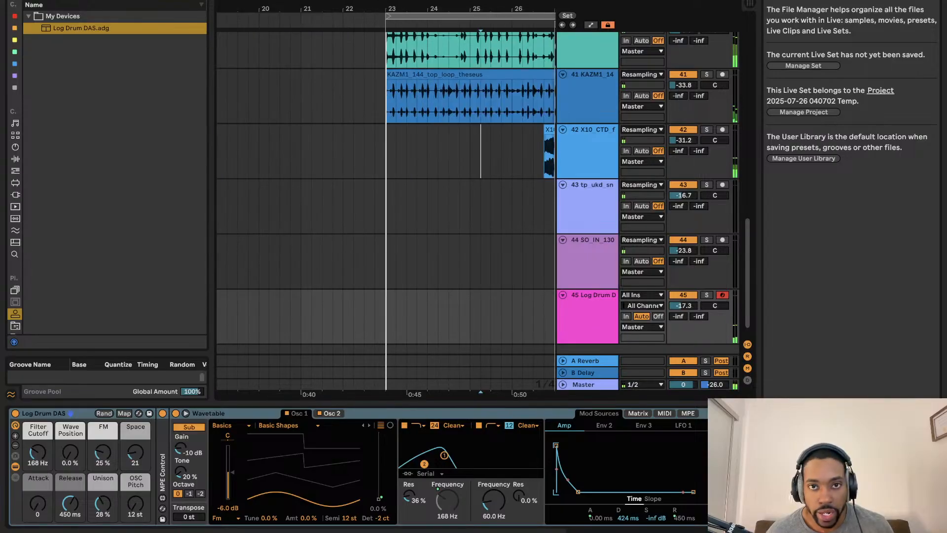
scroll(461, 95, right, 10)
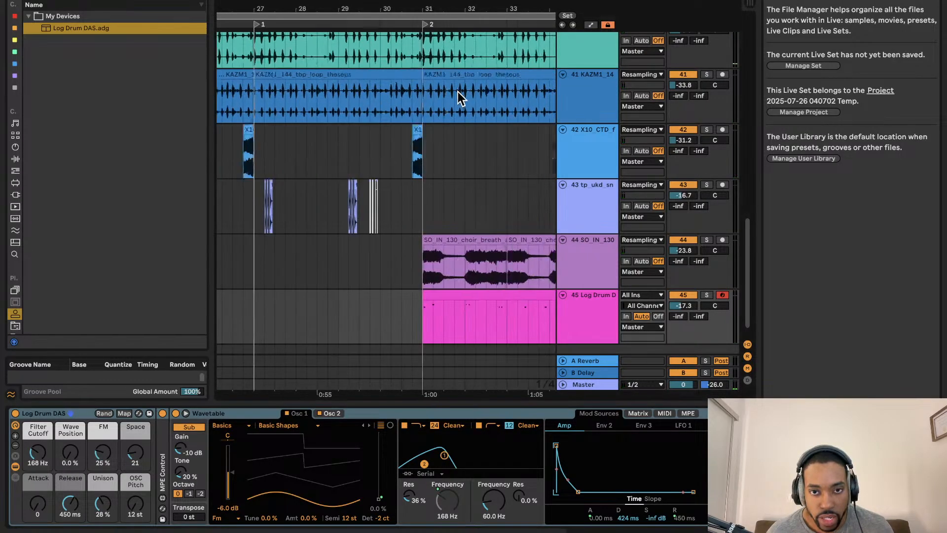
scroll(451, 91, down, 3)
scroll(441, 123, left, 9)
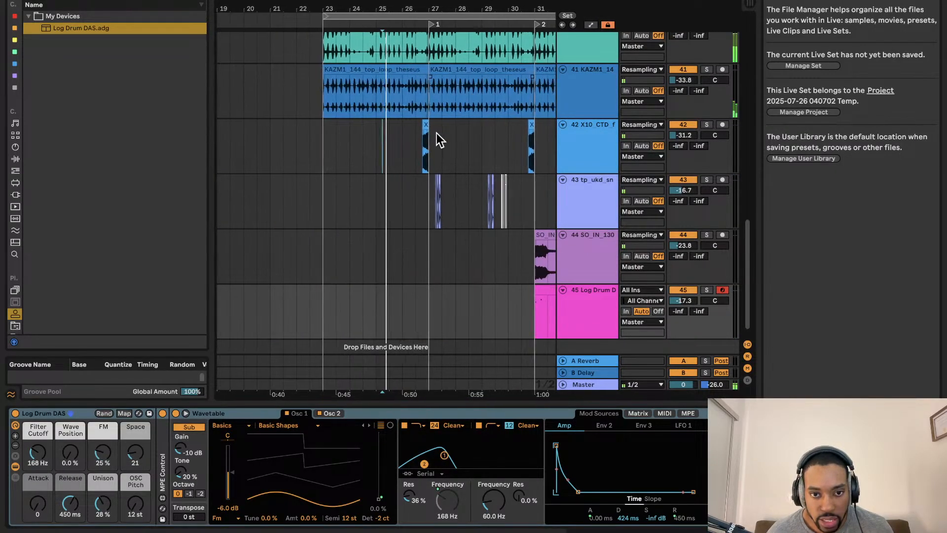
scroll(439, 138, right, 2)
- Trim the start of the log drum clip on track 45 so it begins at bar 35
click(483, 254)
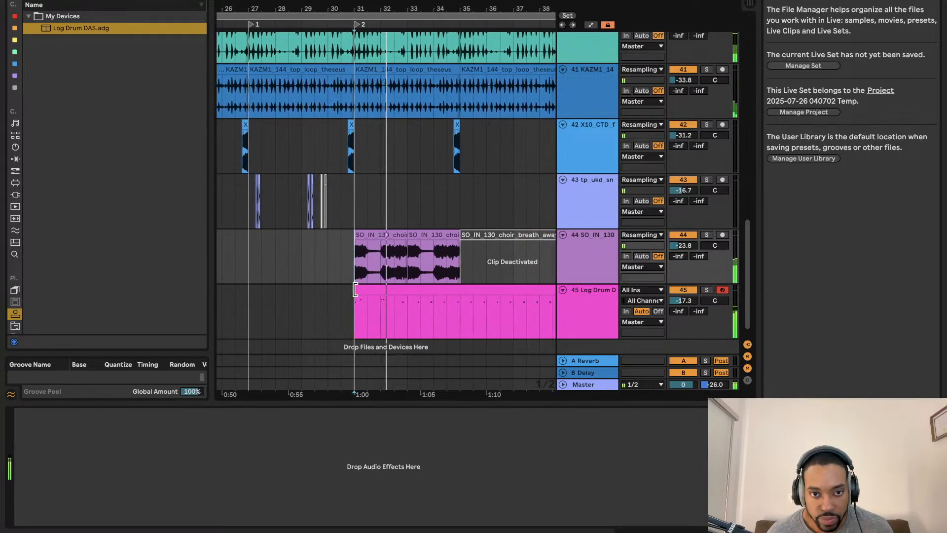
drag(363, 290, 460, 289)
scroll(473, 271, right, 2)
scroll(464, 261, down, 2)
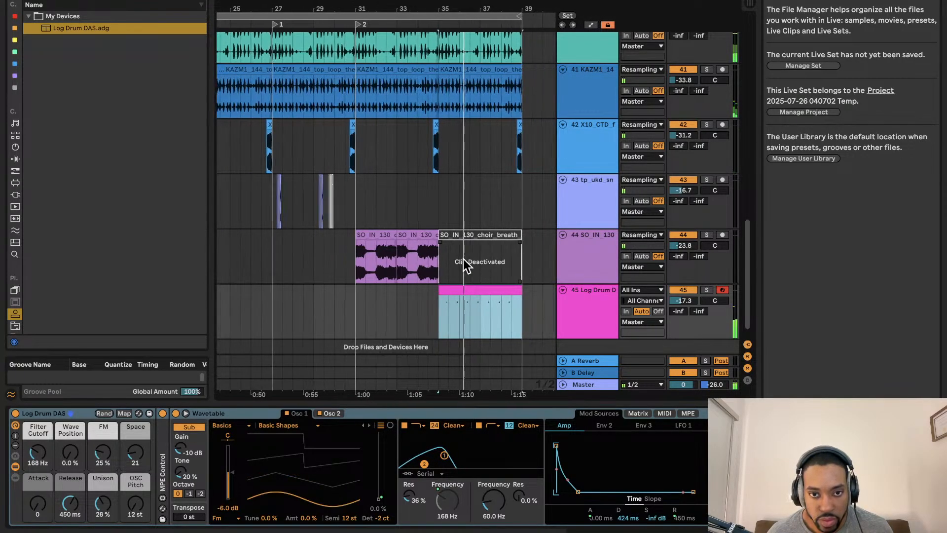
- Play the arrangement from bar 23 into the log drum entry at bar 35 to judge the build-up and balance
scroll(465, 265, down, 1)
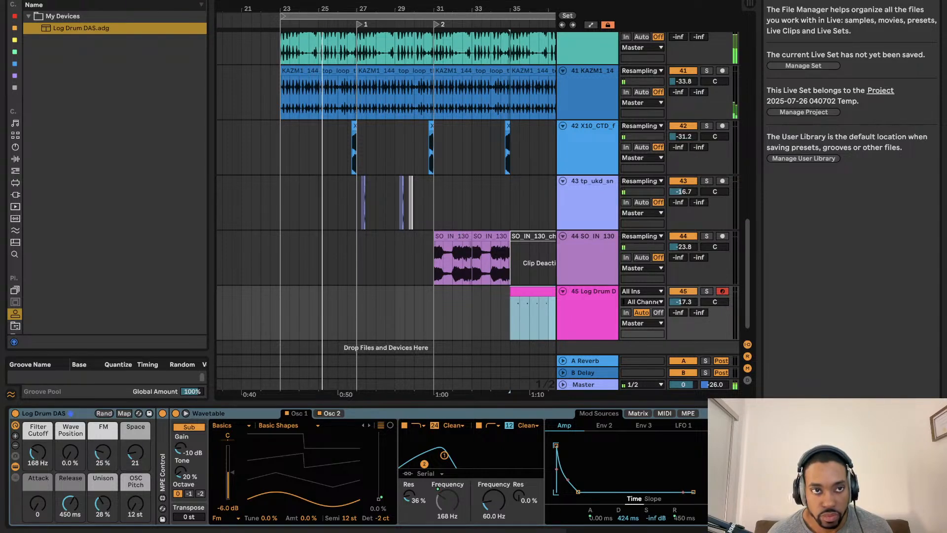
scroll(375, 147, down, 1)
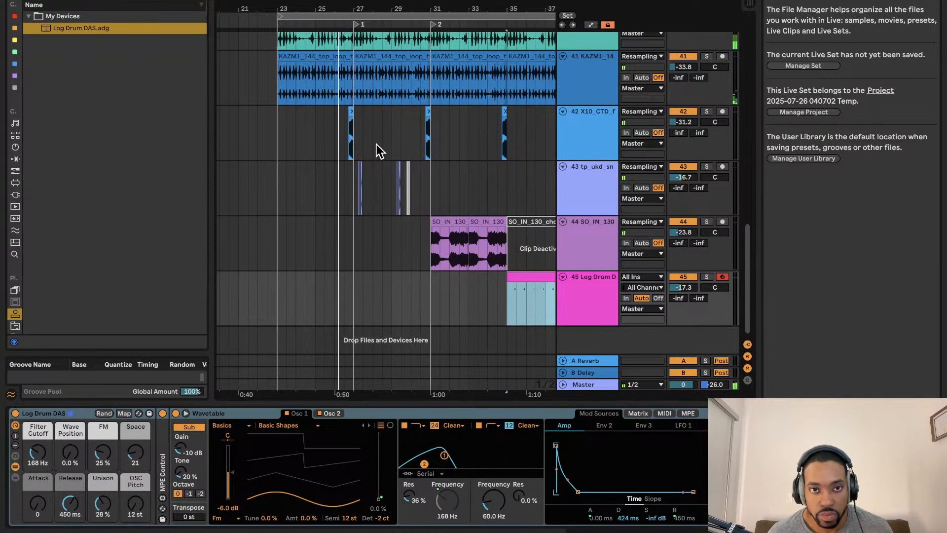
scroll(377, 144, up, 3)
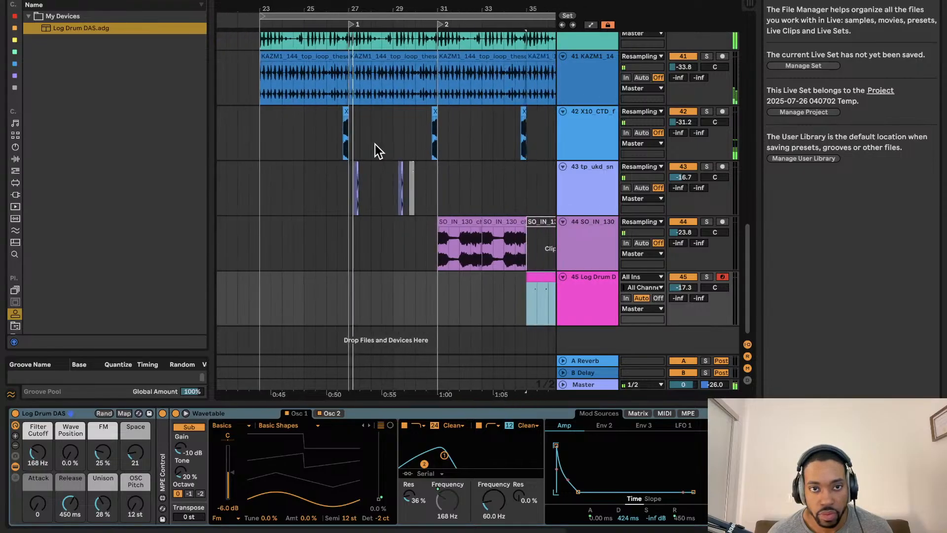
scroll(375, 144, down, 3)
scroll(374, 143, up, 2)
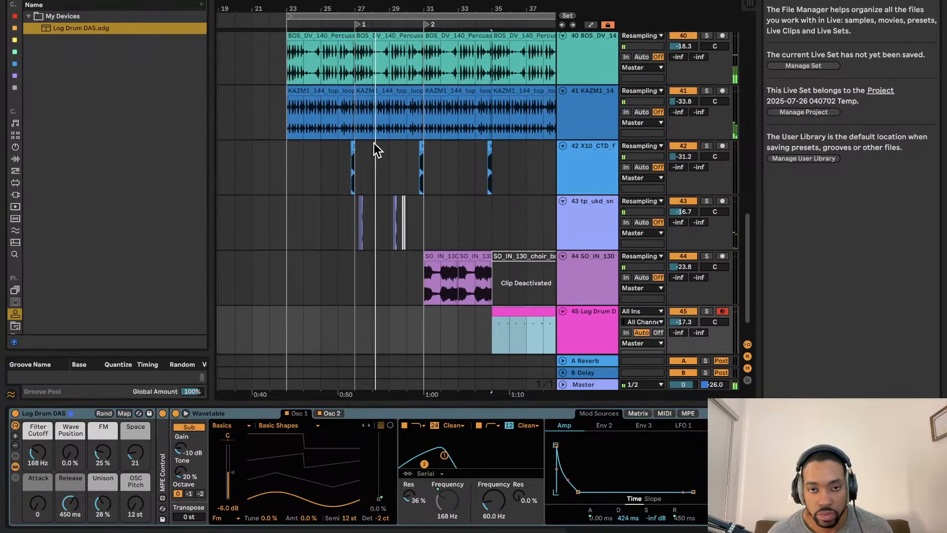
scroll(371, 142, down, 1)
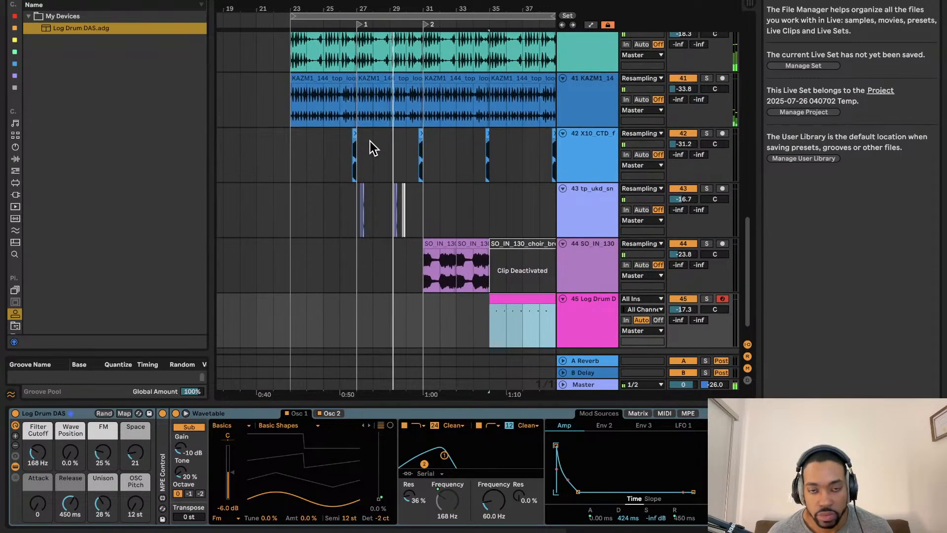
scroll(370, 141, right, 2)
scroll(370, 141, up, 1)
scroll(370, 141, down, 2)
scroll(369, 141, left, 2)
scroll(370, 141, up, 1)
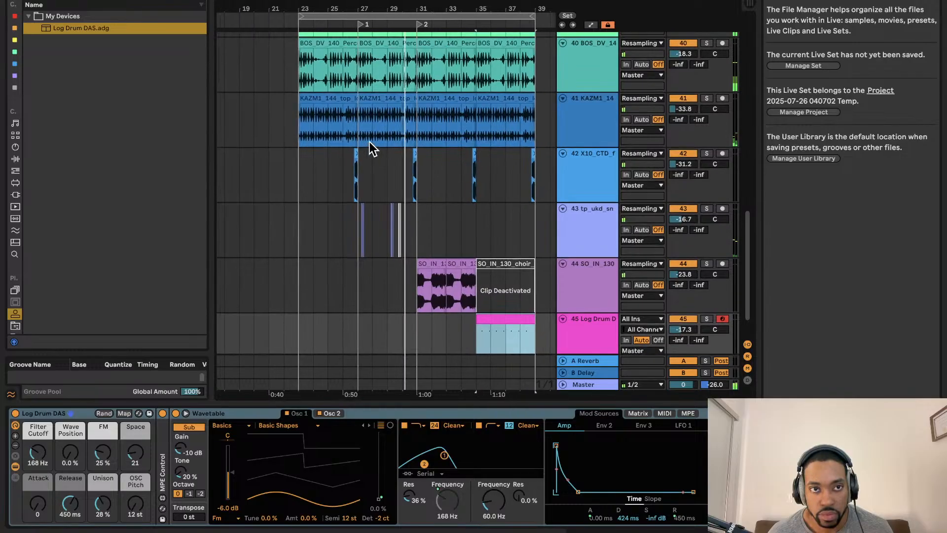
scroll(370, 142, up, 3)
scroll(370, 142, down, 1)
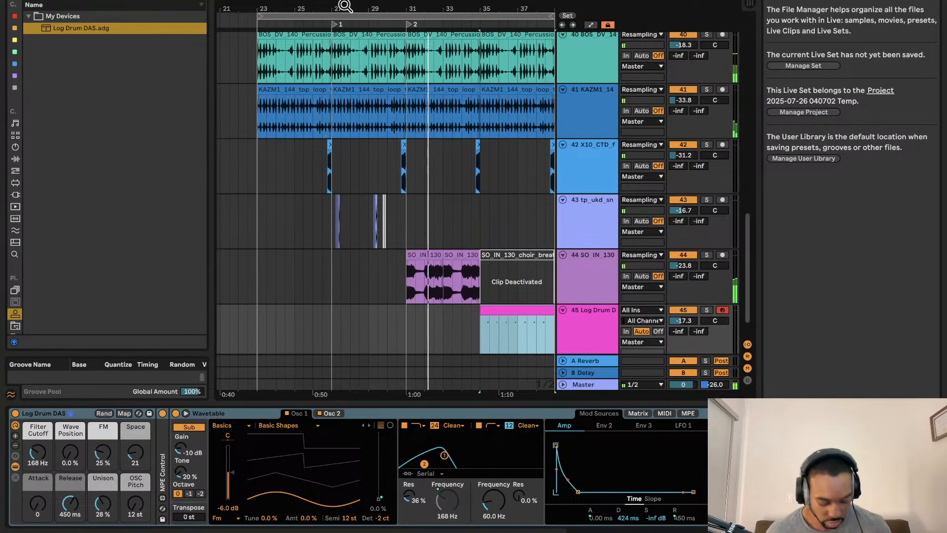
scroll(457, 149, right, 3)
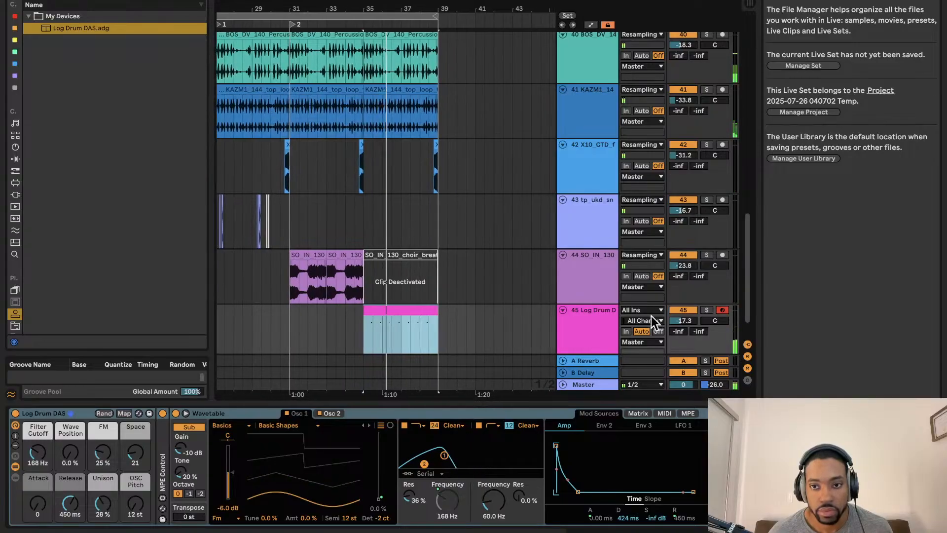
- Set the Log Drum track's volume to -26.0 dB and open its clip in the note editor
drag(677, 320, 677, 335)
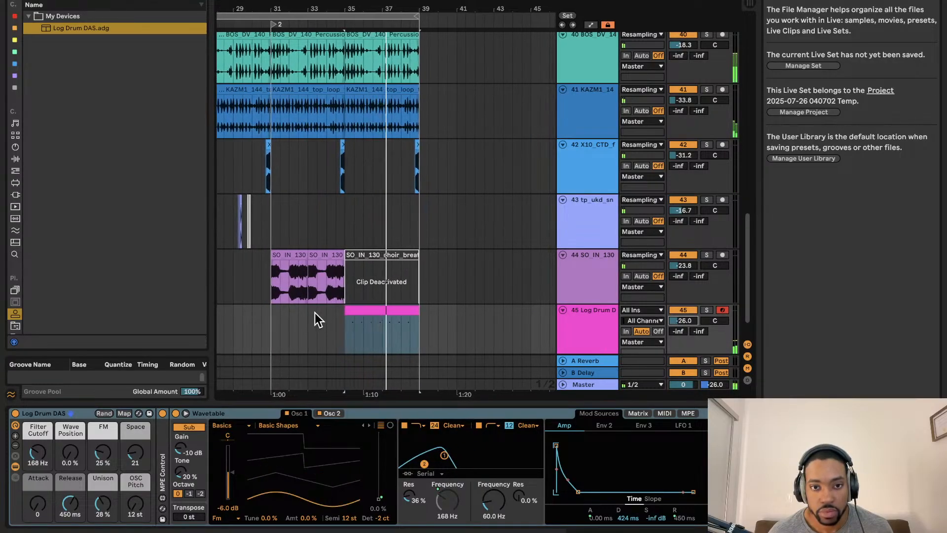
click(384, 310)
double_click(398, 313)
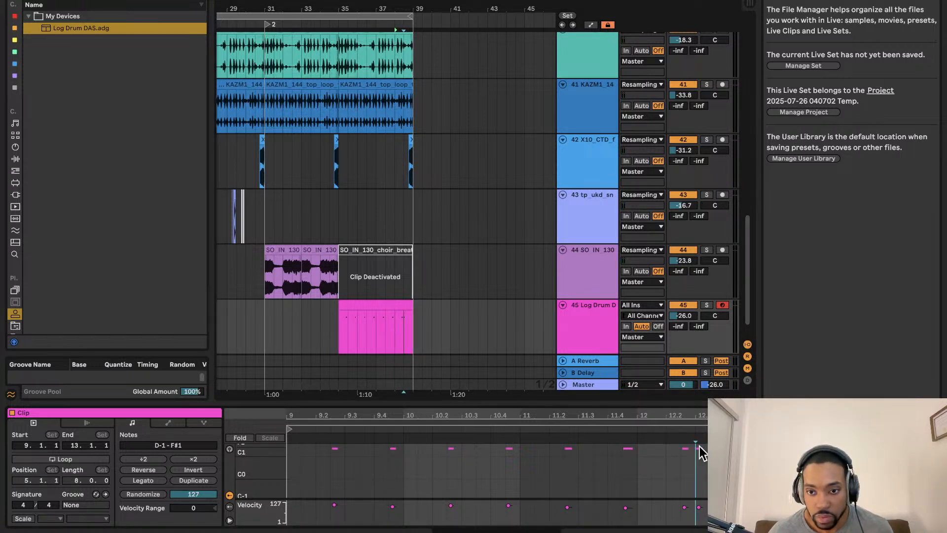
- Replay the arrangement from bar 23 to check the layers leading up to the log drum clip
key(space)
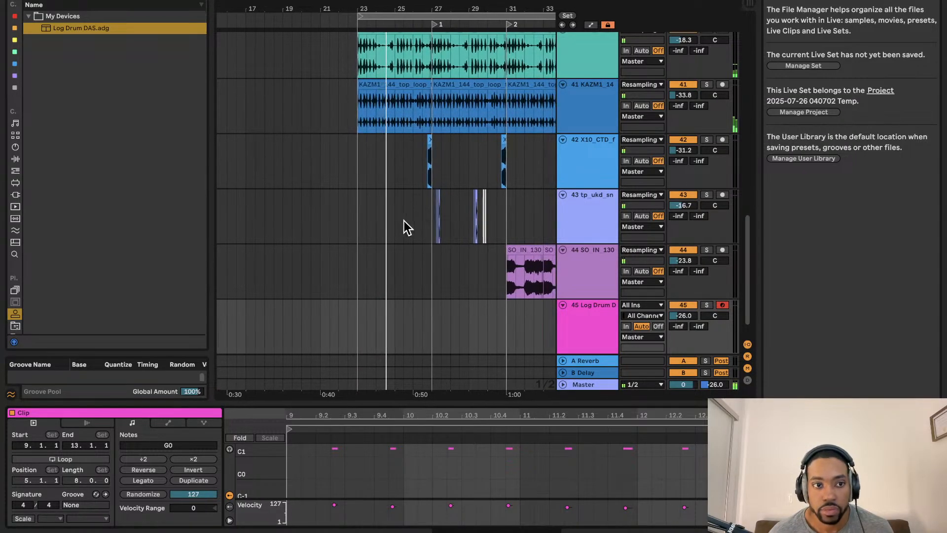
scroll(430, 232, down, 3)
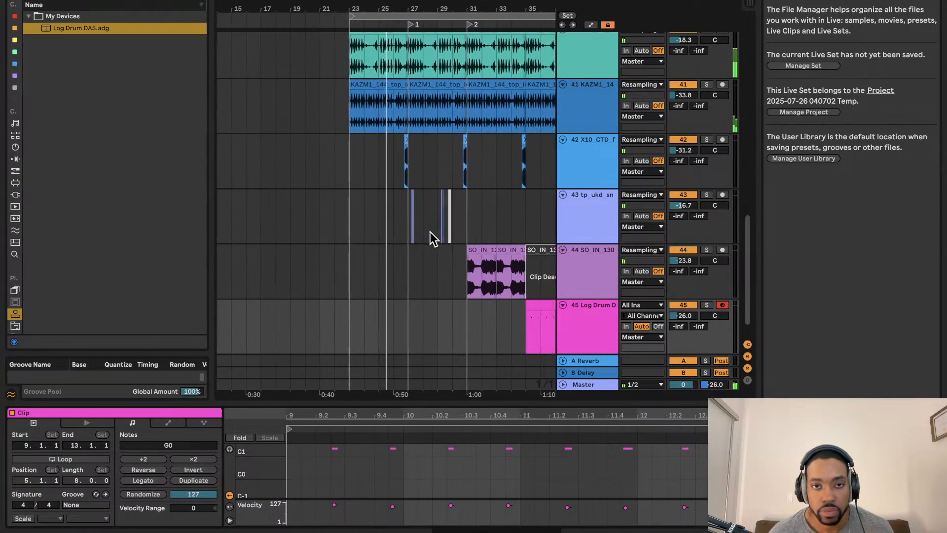
scroll(427, 220, down, 2)
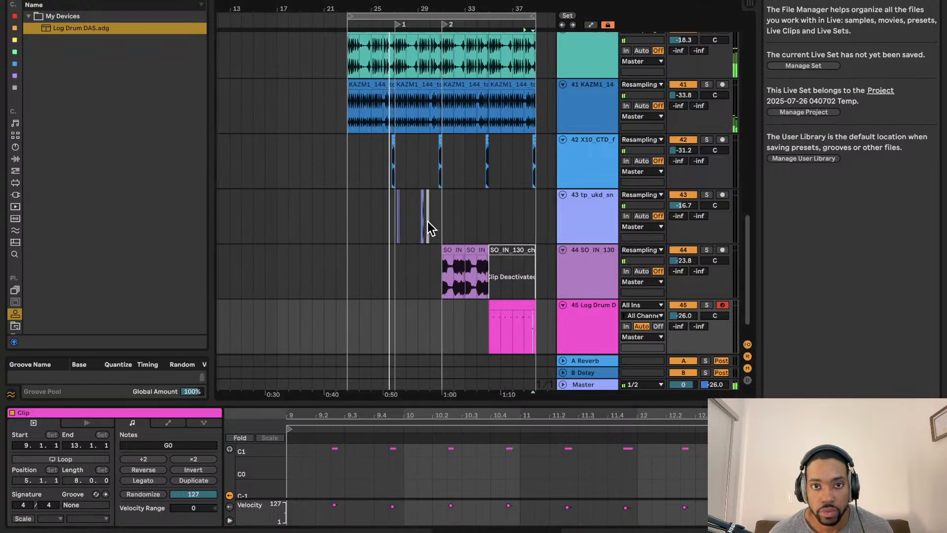
- Play the arrangement from the percussion build-up through the choir and log drum sections to judge how the layers work together
scroll(429, 226, up, 3)
scroll(431, 223, down, 1)
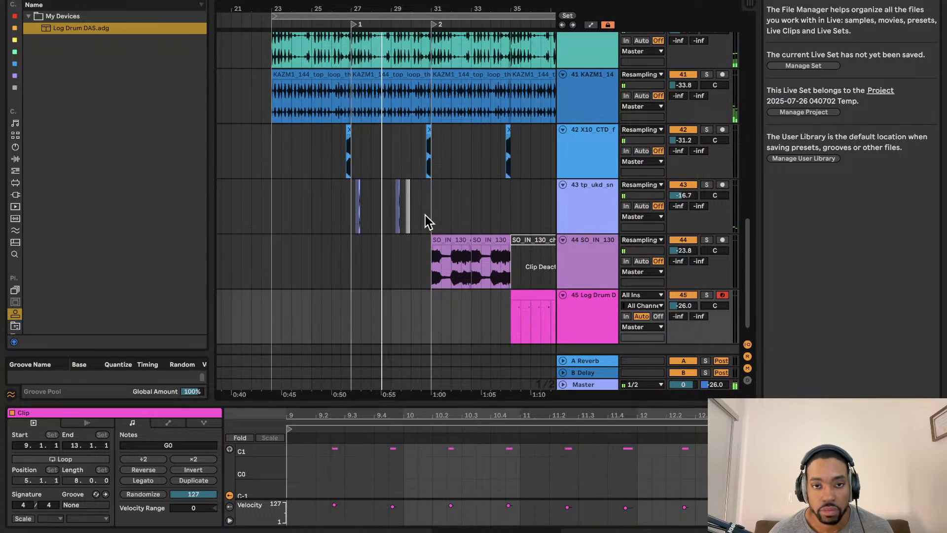
scroll(425, 215, up, 1)
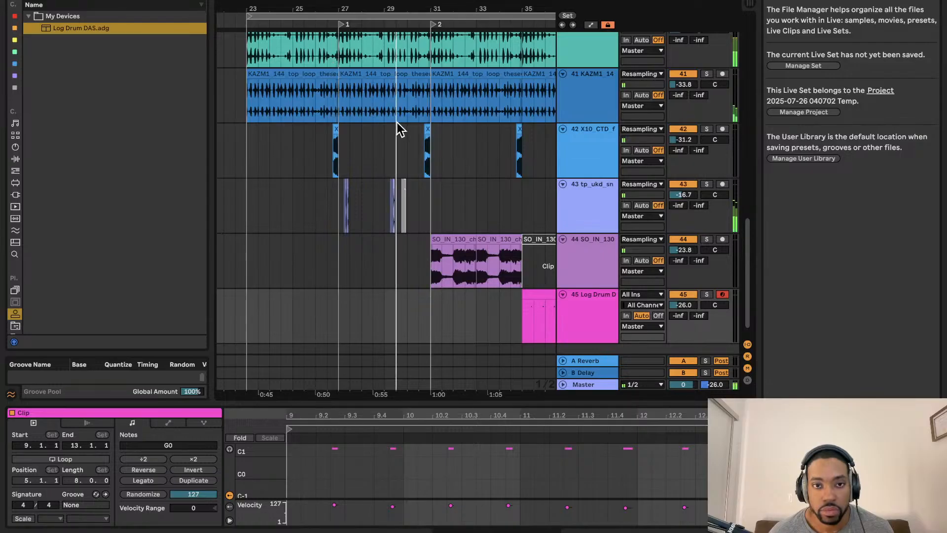
scroll(418, 157, down, 2)
scroll(418, 158, up, 5)
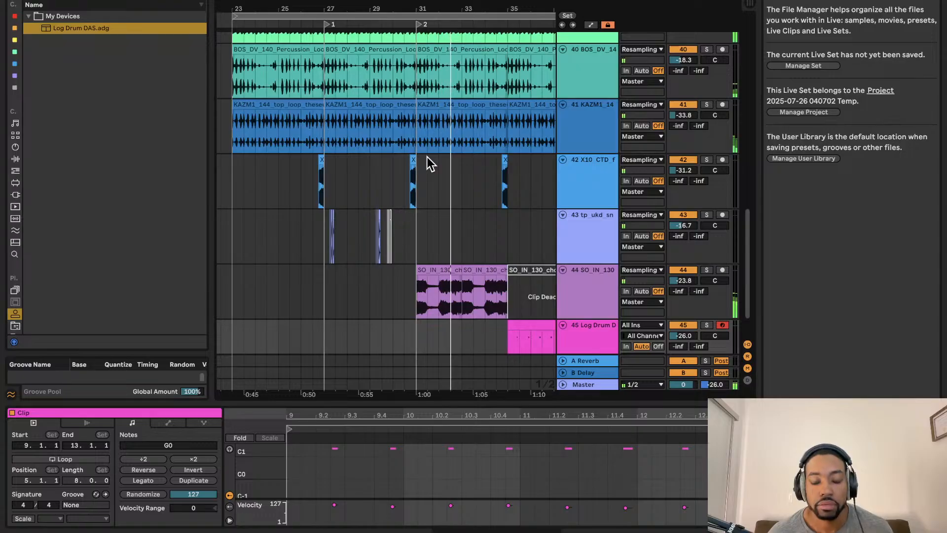
scroll(436, 159, up, 1)
scroll(437, 159, down, 1)
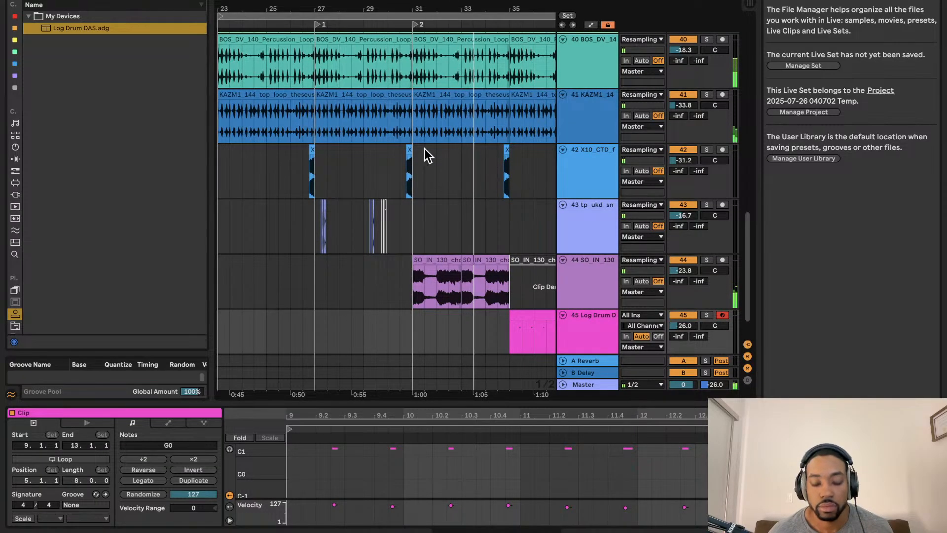
key(alt+shift+f)
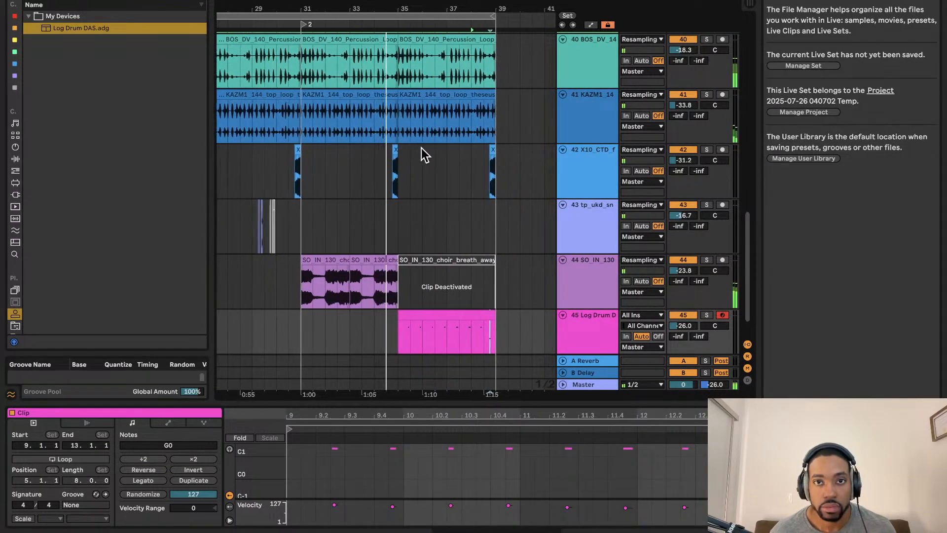
scroll(422, 148, up, 2)
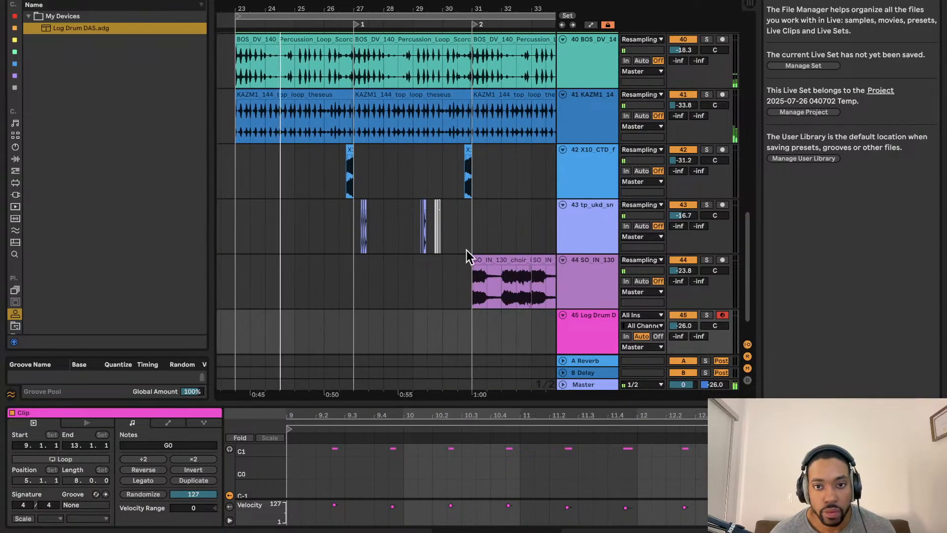
- Duplicate the last G0 note near the end of the log drum clip and play back the result
click(369, 314)
scroll(377, 311, up, 1)
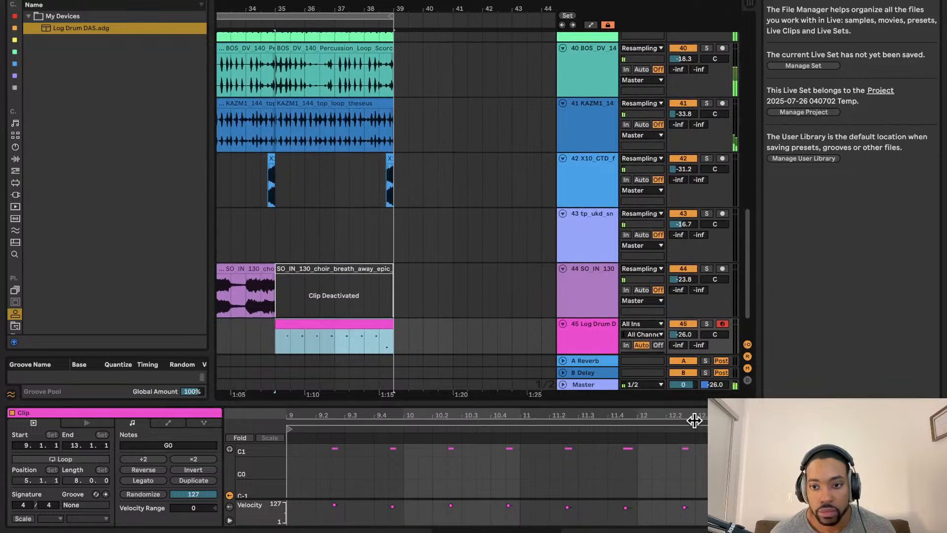
click(684, 450)
drag(709, 462, 738, 469)
key(ctrl+d)
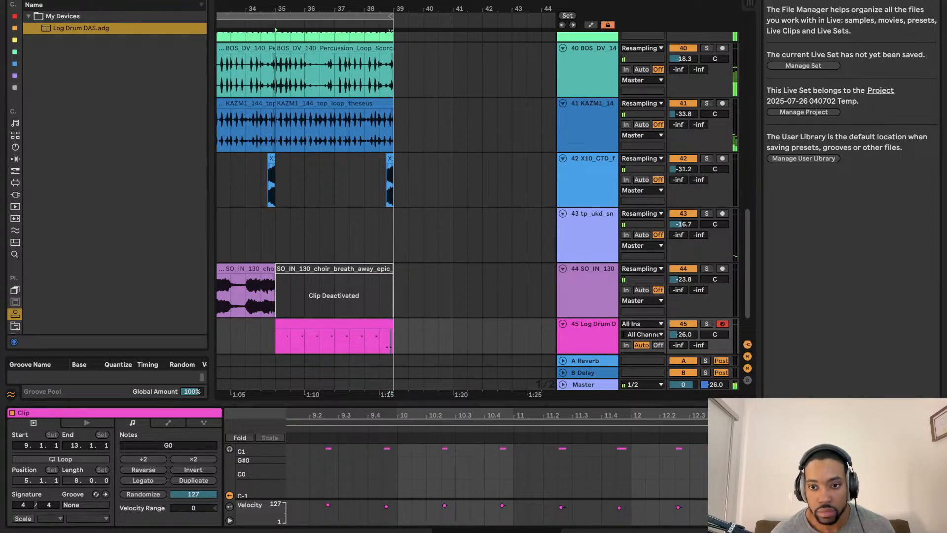
key(space)
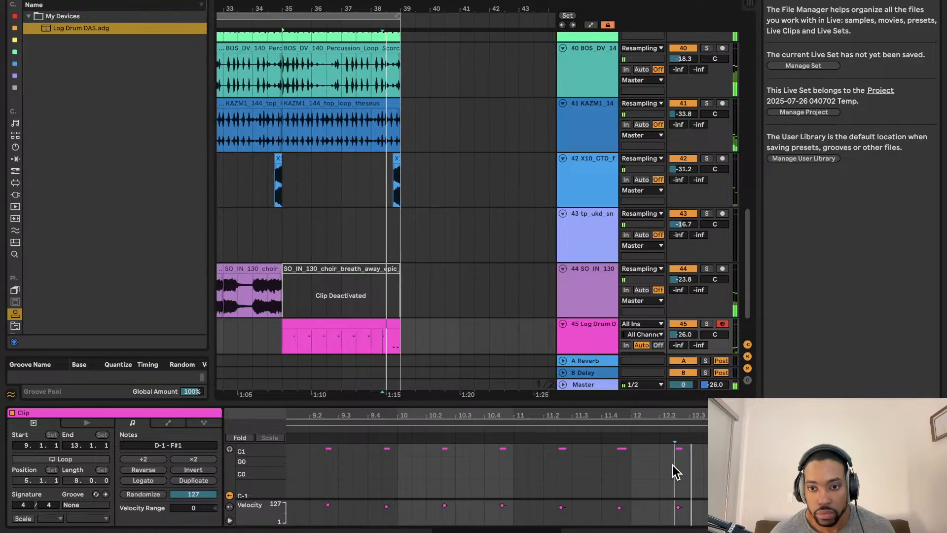
- Move the duplicated G0 note slightly earlier, closer to the note at 12.4, and hide the clip's note editor
scroll(739, 461, up, 8)
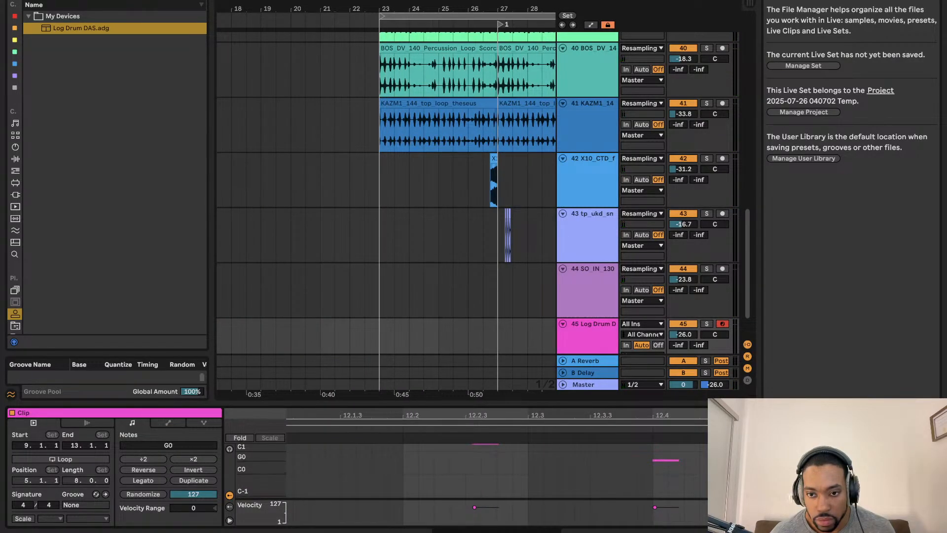
click(609, 430)
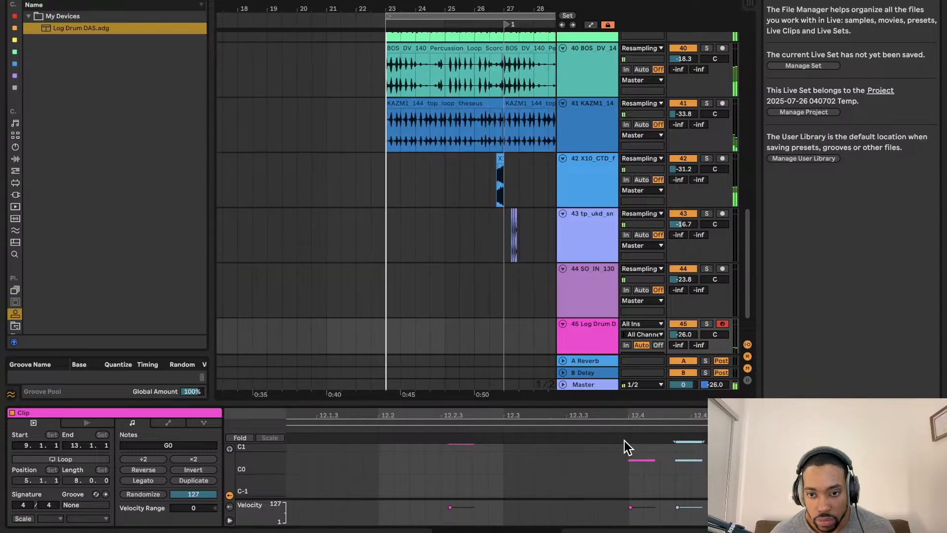
drag(685, 460, 672, 460)
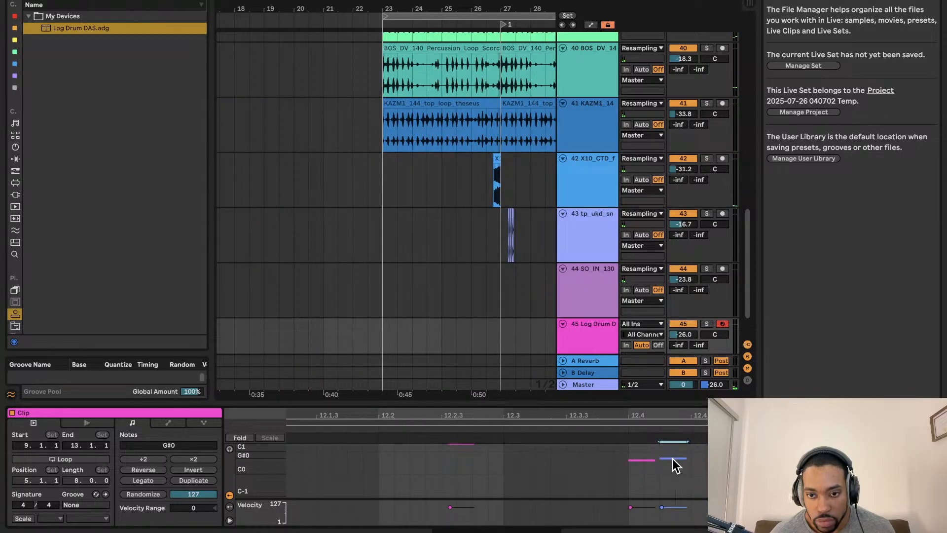
click(597, 430)
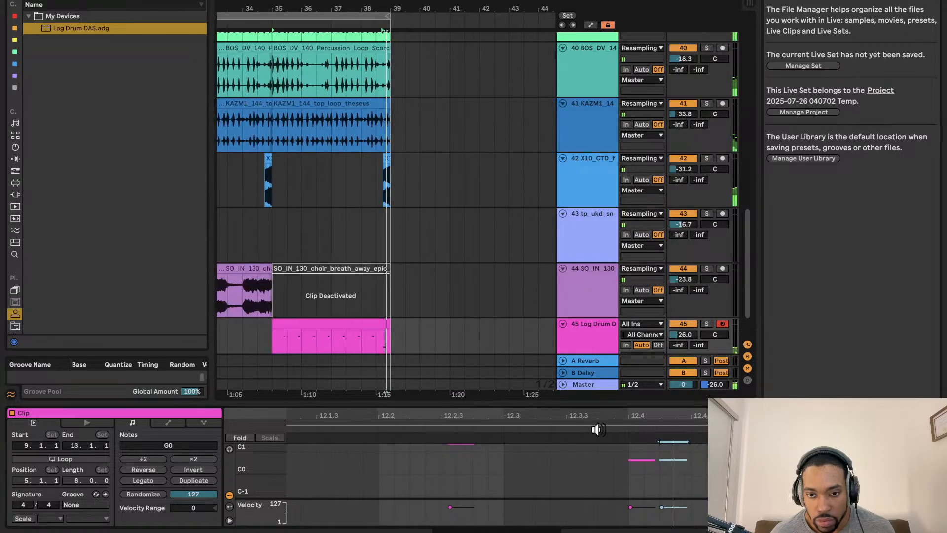
scroll(616, 446, down, 5)
scroll(615, 445, left, 8)
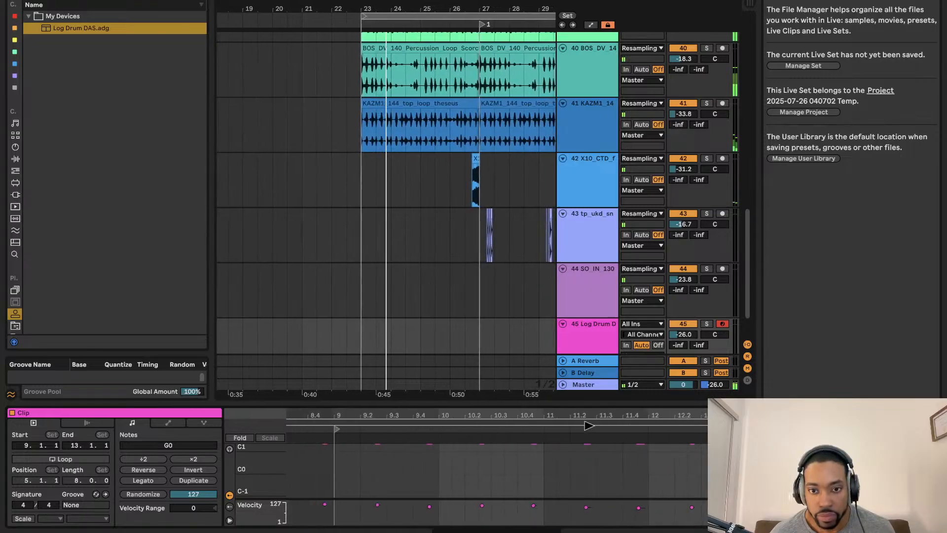
drag(587, 423, 565, 400)
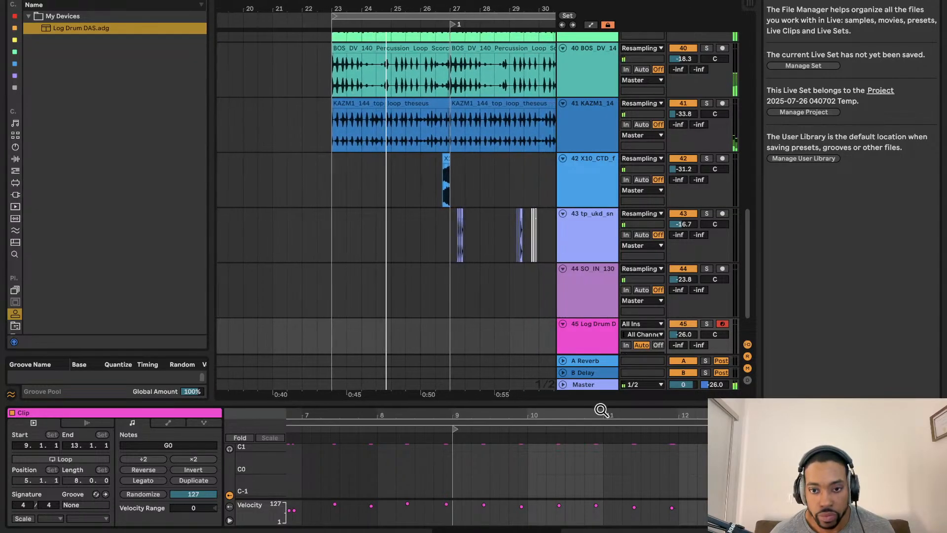
scroll(636, 452, down, 1)
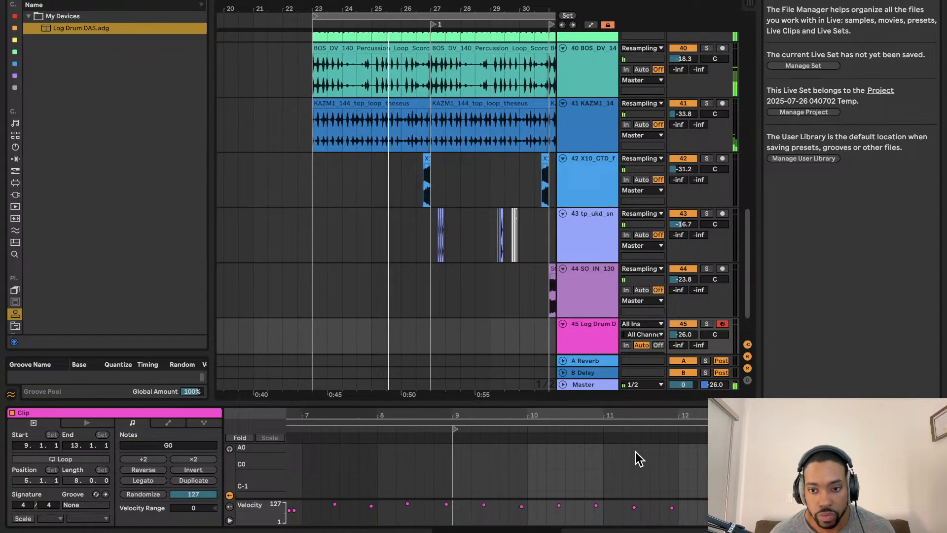
double_click(594, 405)
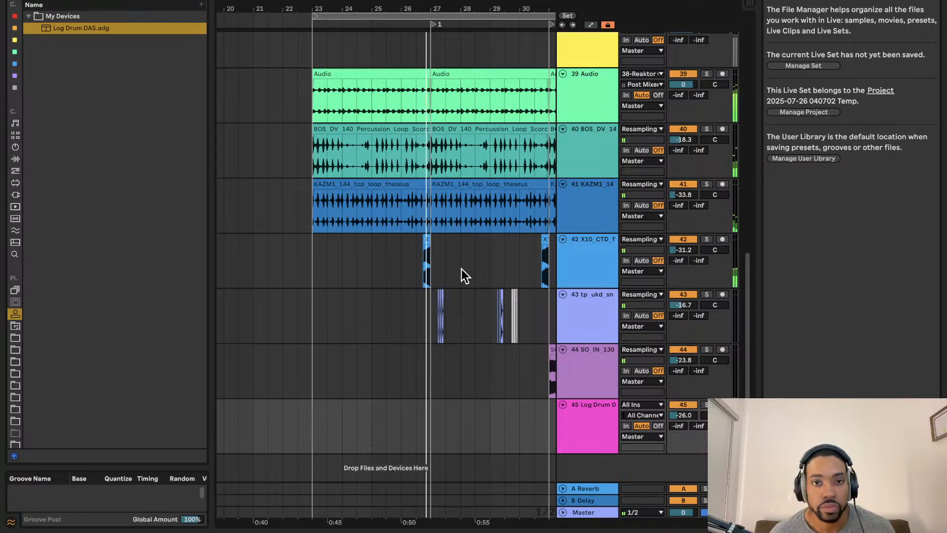
- Clear the browser search and listen to the arrangement from bar 27 through the log drum section
ctrl+scroll(459, 264, up, 3)
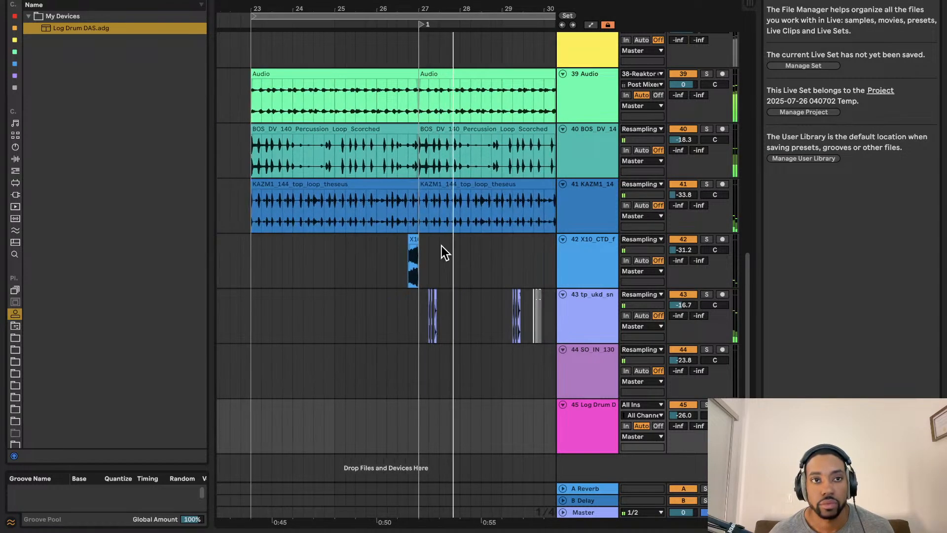
click(197, 1)
scroll(371, 200, right, 2)
scroll(370, 200, down, 3)
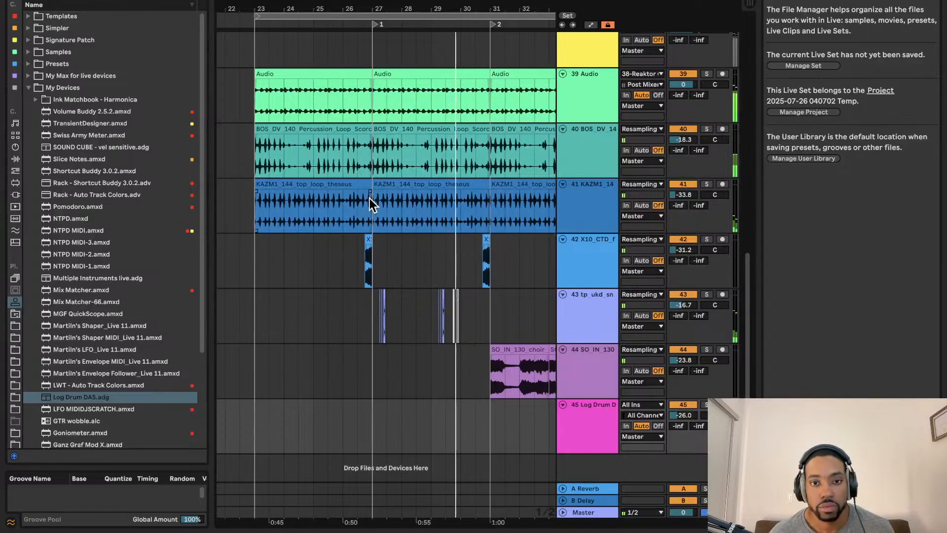
scroll(369, 198, down, 3)
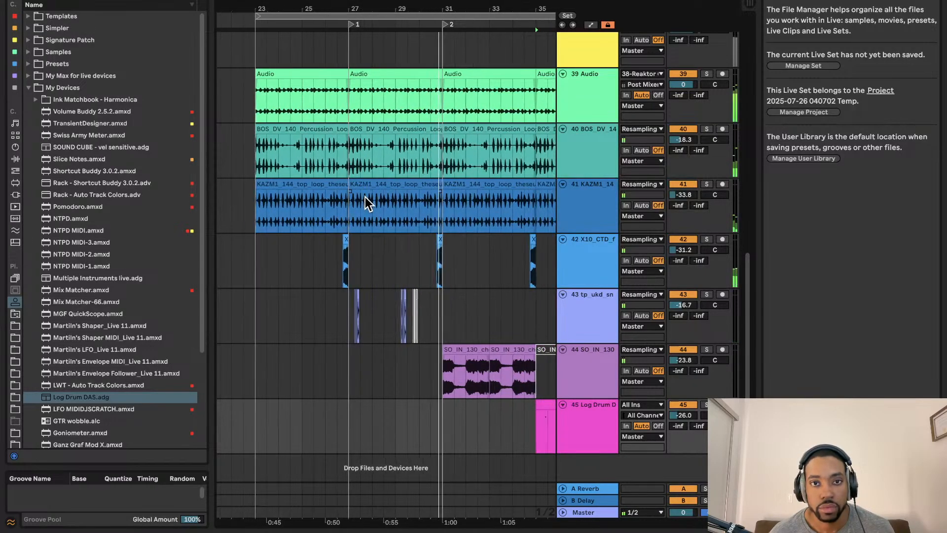
scroll(367, 198, down, 3)
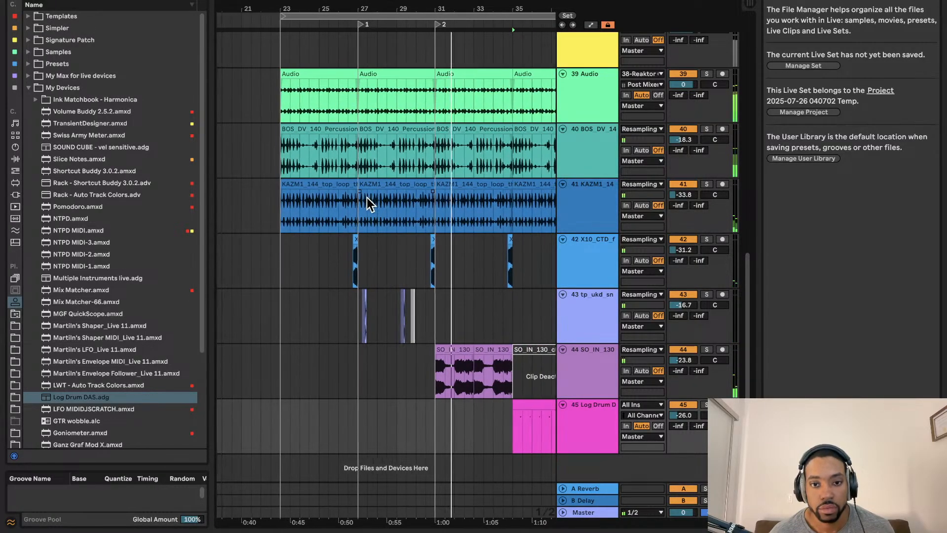
scroll(444, 257, right, 2)
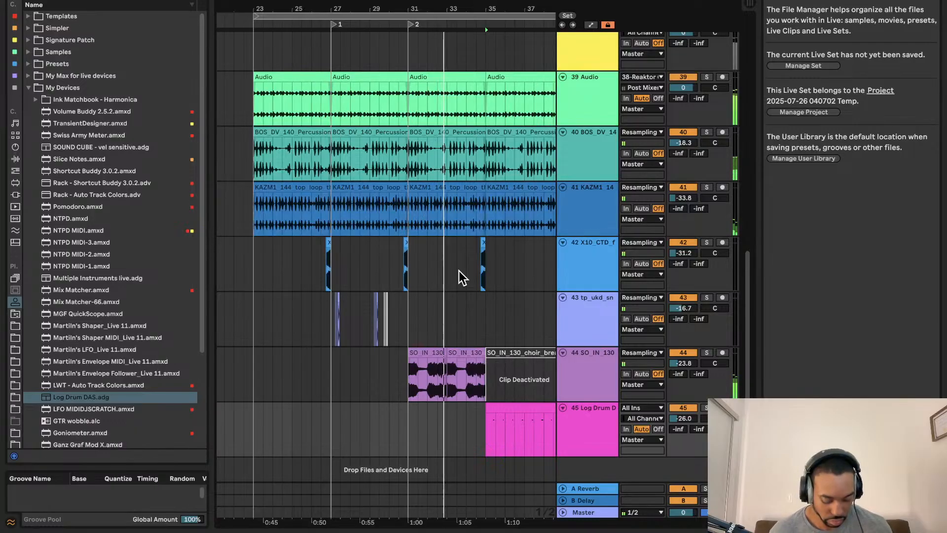
scroll(459, 271, right, 4)
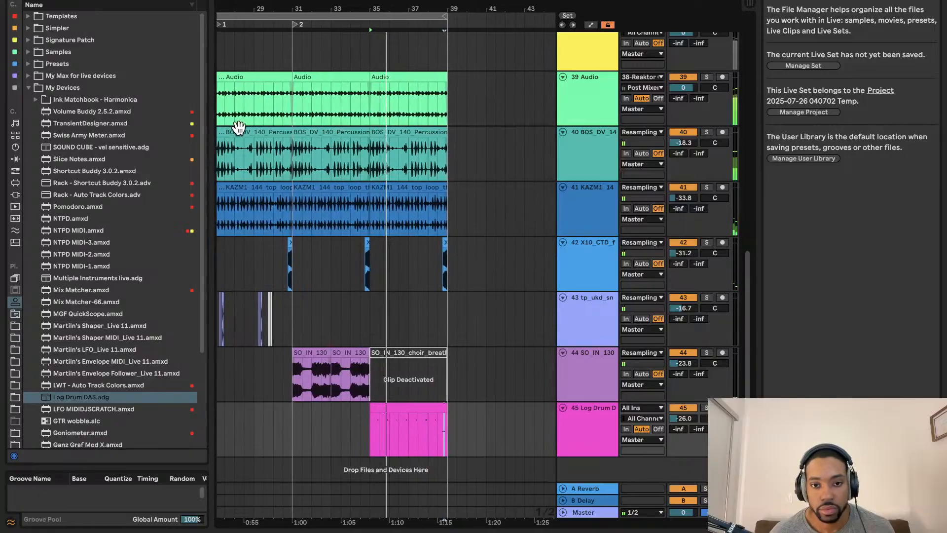
scroll(373, 282, up, 1)
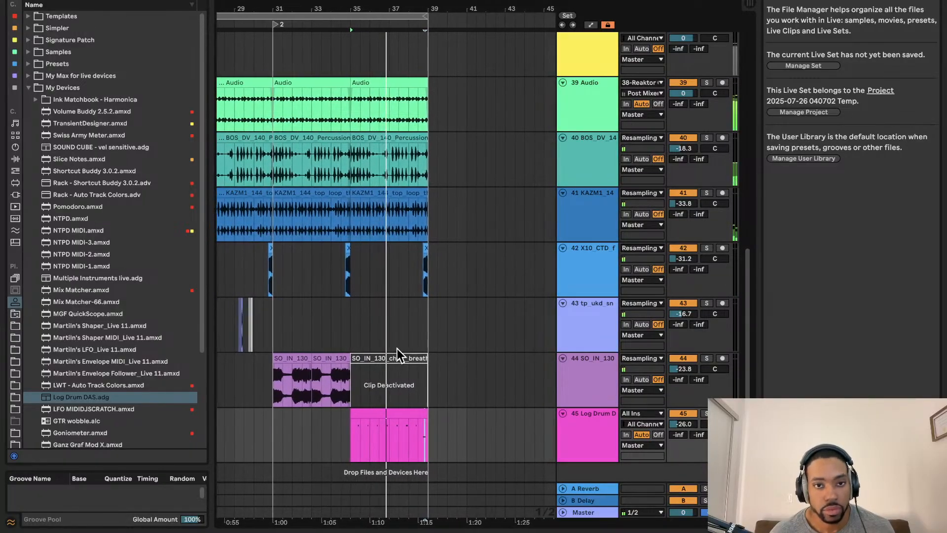
scroll(392, 276, left, 3)
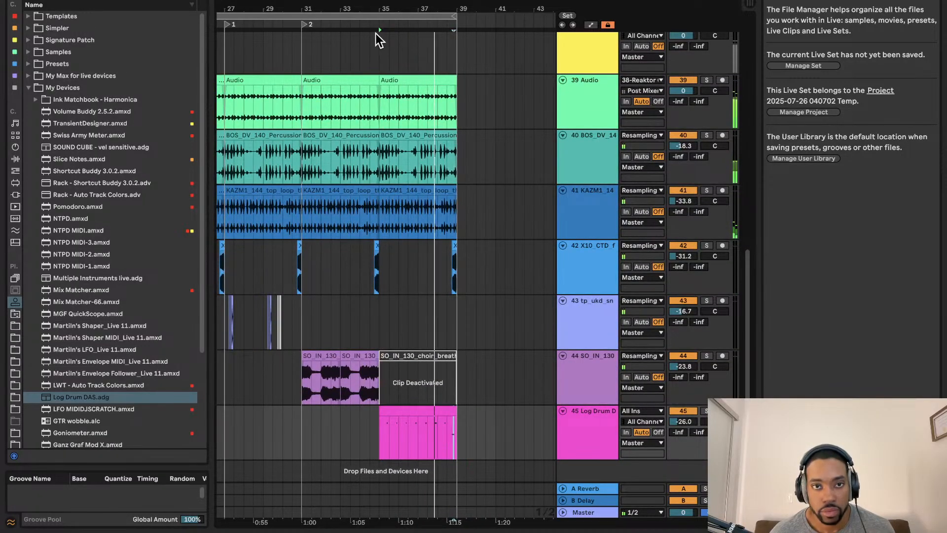
- Add a locator at bar 35, where the log drum clip starts
right_click(379, 26)
click(395, 63)
scroll(419, 173, left, 1)
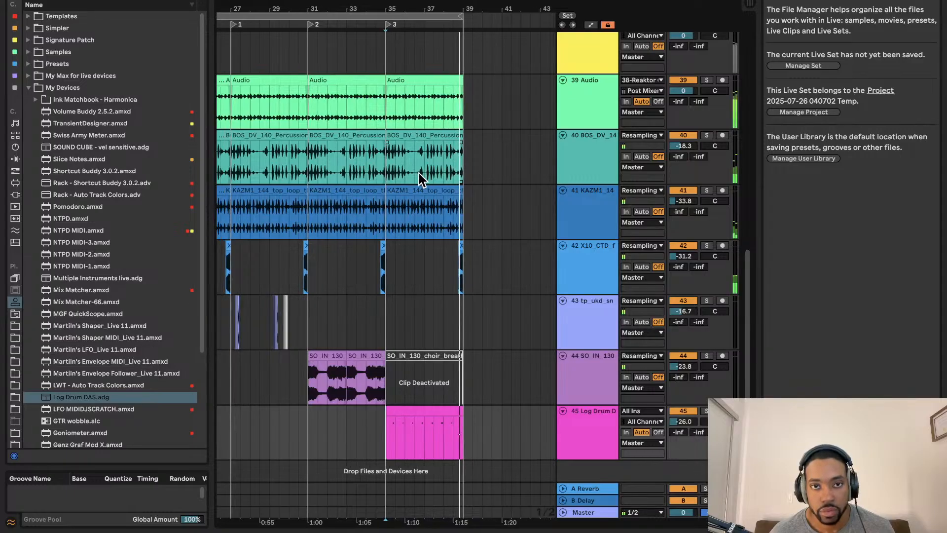
- Select the looped section from bar 23 to bar 39 across all tracks and duplicate it directly after itself
scroll(419, 174, left, 2)
click(454, 259)
scroll(442, 244, left, 10)
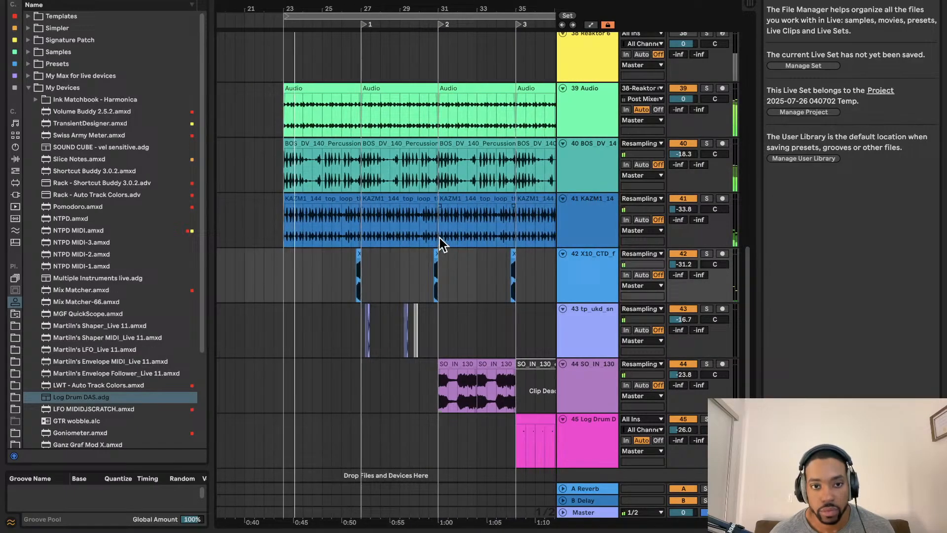
click(412, 15)
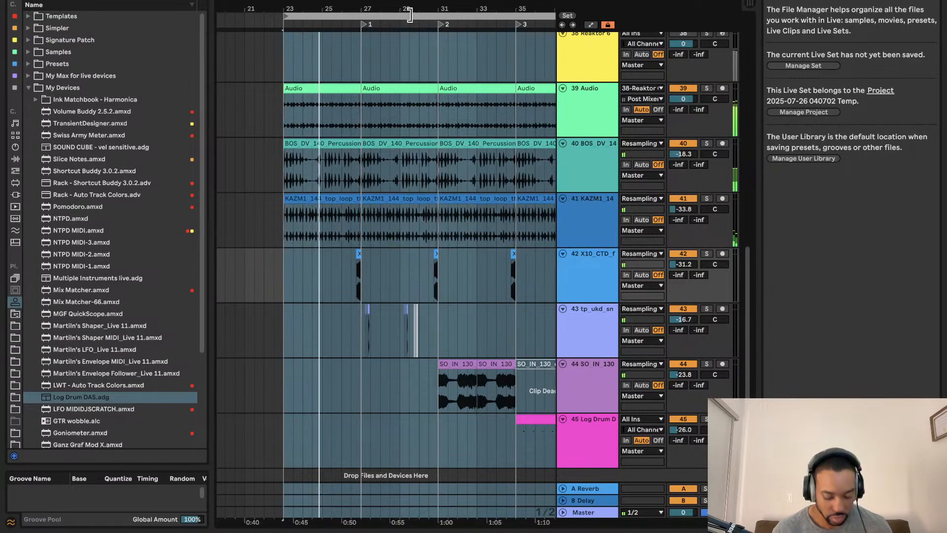
key(ctrl+d)
scroll(413, 121, left, 4)
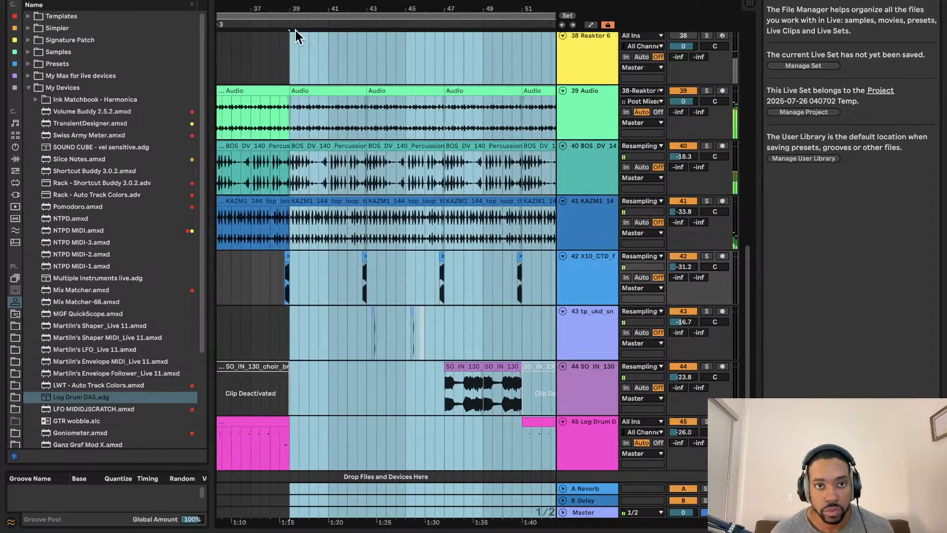
- Add a locator at bar 39, at the start of the duplicated section, and name it B
right_click(289, 23)
click(306, 55)
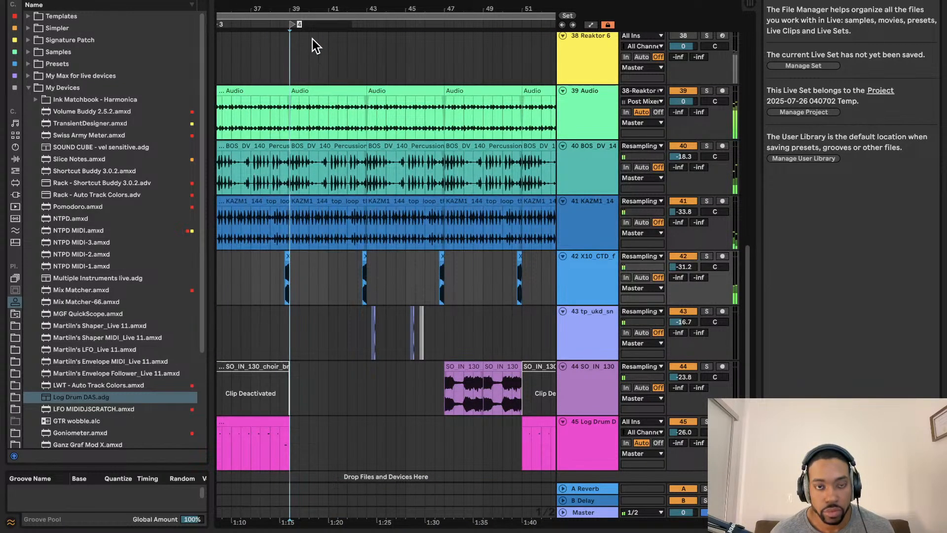
text(B)
click(314, 51)
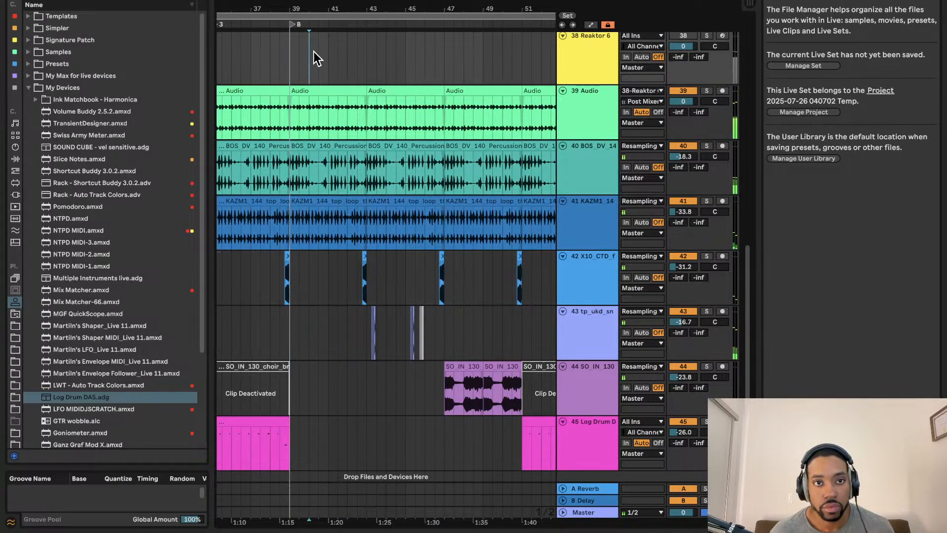
- Play across the B locator to review the transition into the duplicated section
scroll(318, 72, left, 5)
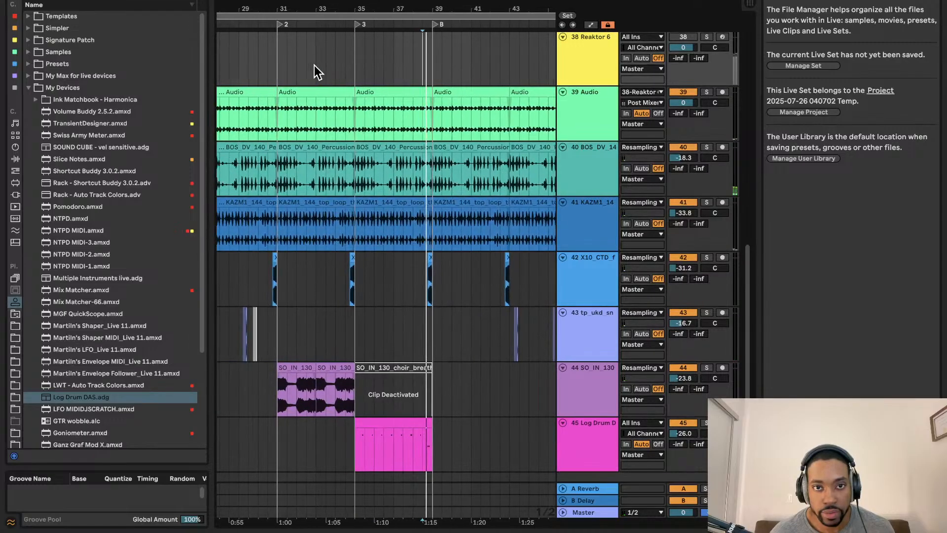
scroll(327, 67, left, 1)
scroll(328, 67, down, 3)
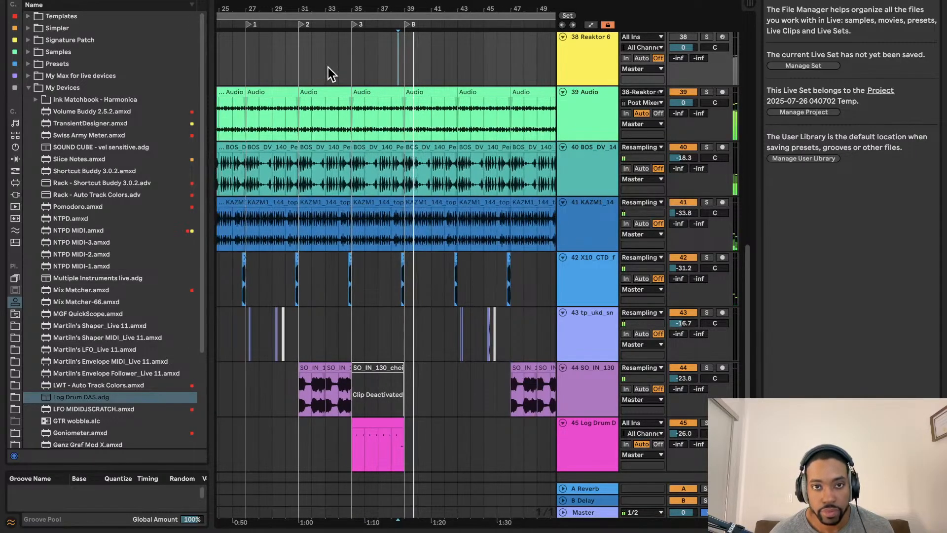
scroll(328, 67, left, 1)
scroll(328, 68, right, 5)
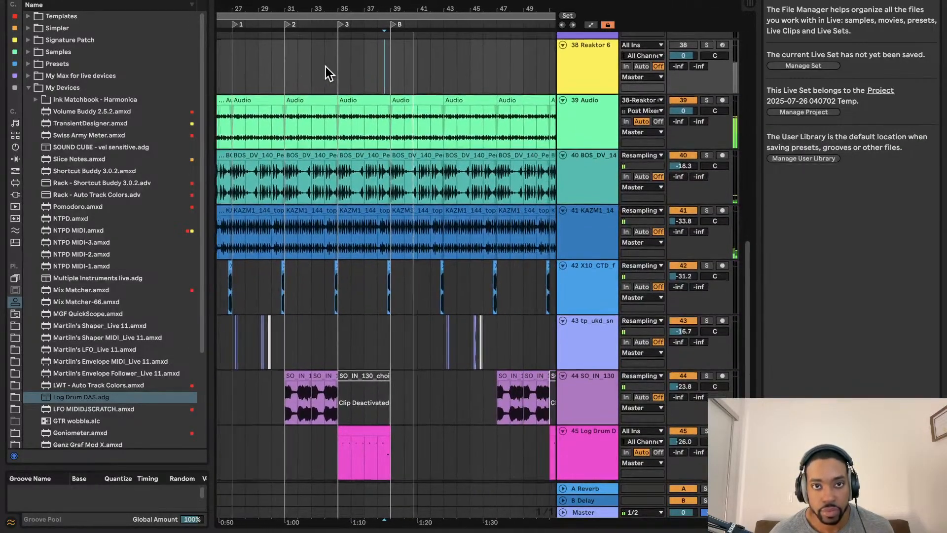
scroll(326, 68, left, 3)
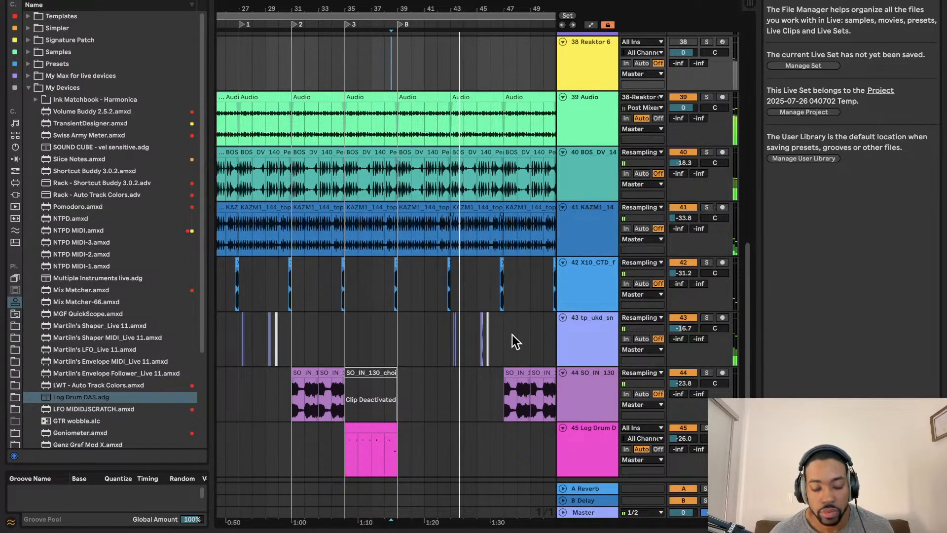
- Play through the duplicated B section to its end, reviewing the snare, choir and log drum parts
scroll(479, 301, right, 4)
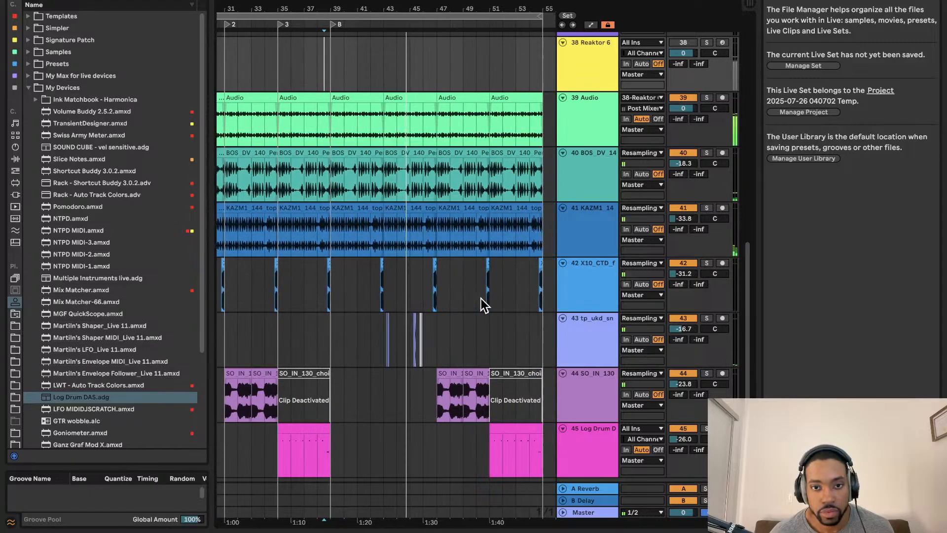
scroll(422, 328, up, 6)
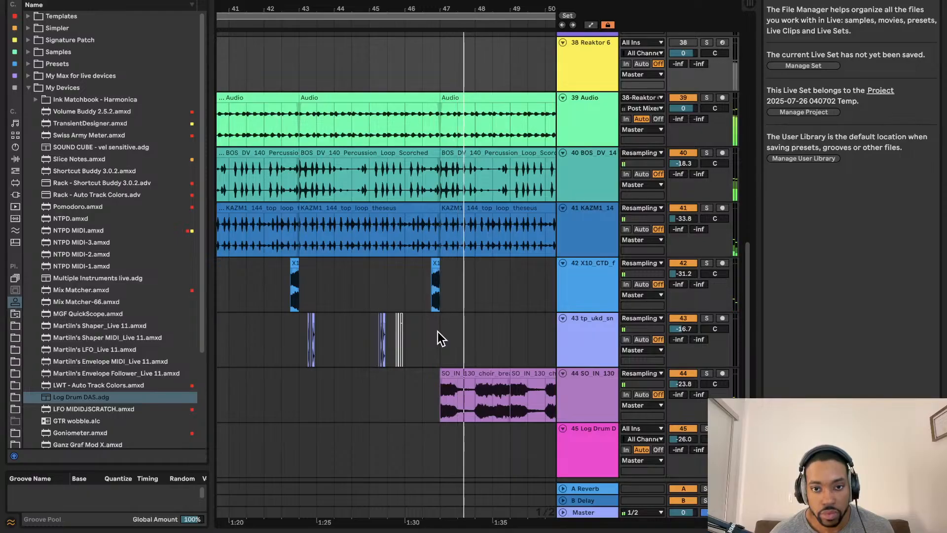
scroll(438, 331, right, 1)
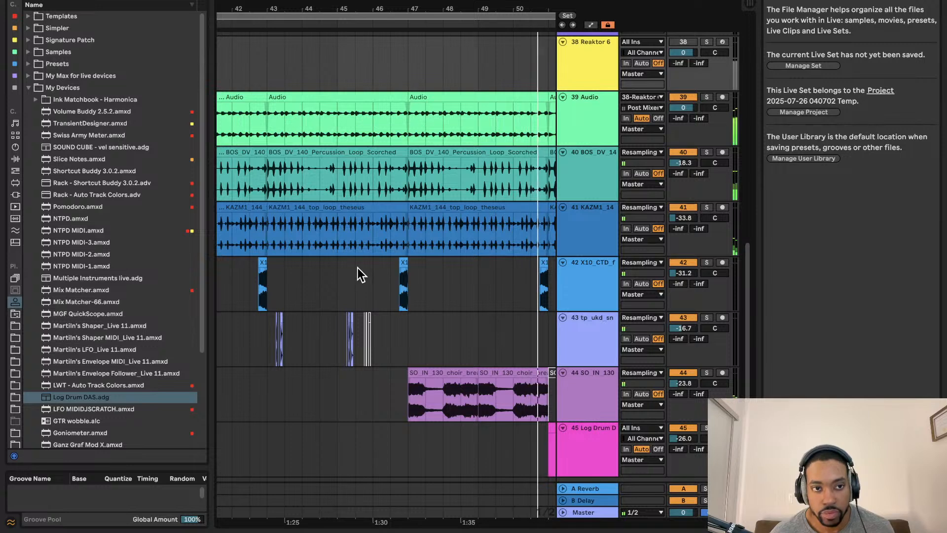
scroll(340, 267, down, 1)
scroll(333, 263, down, 4)
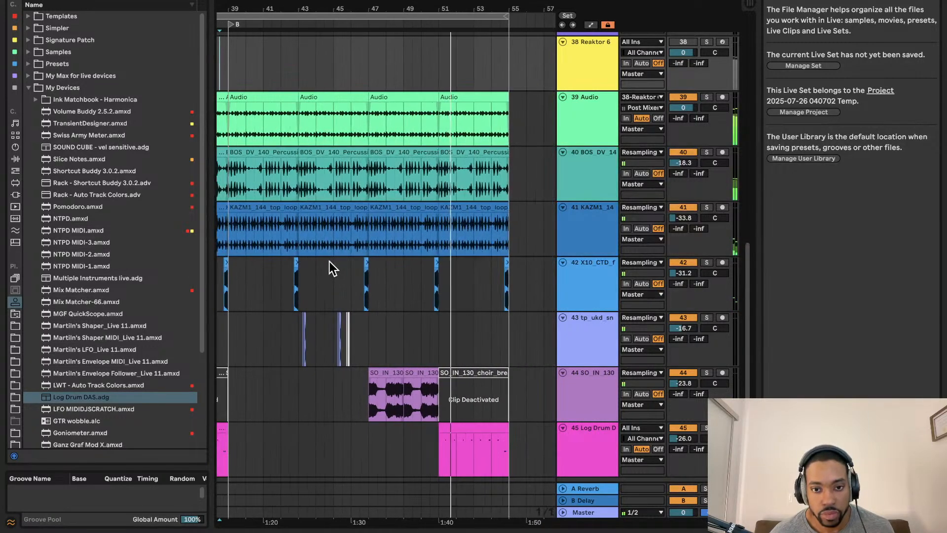
scroll(478, 380, down, 1)
scroll(469, 375, down, 1)
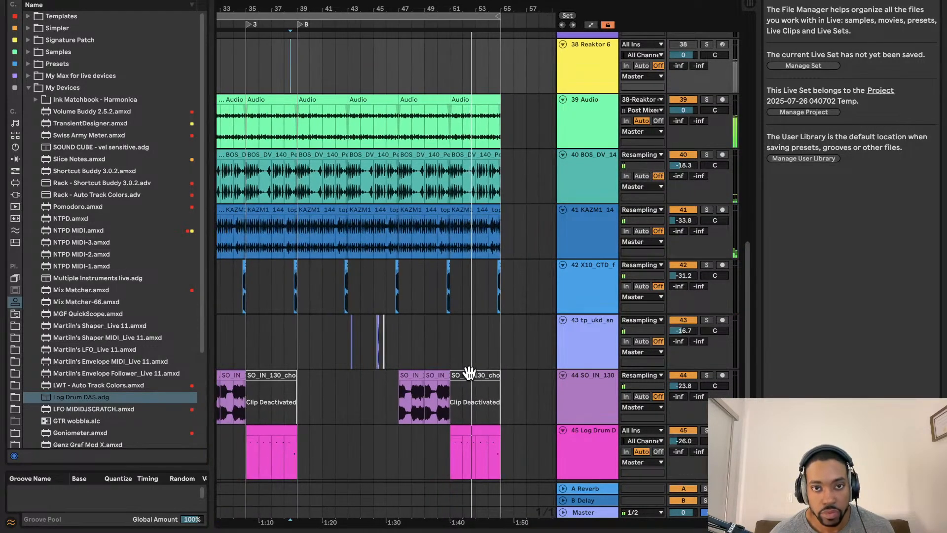
scroll(461, 371, down, 1)
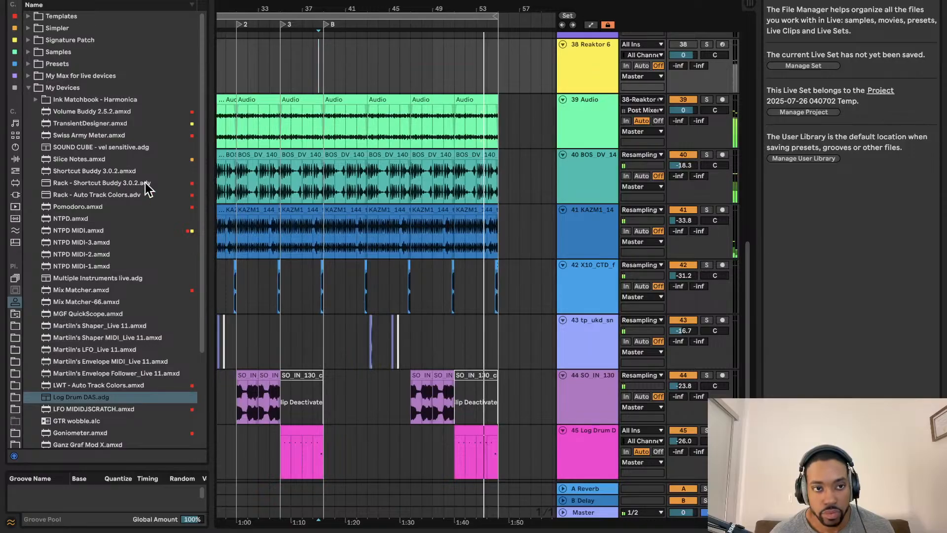
- Browse the audio effects library and examine the devices in the Dynamics category
click(16, 138)
click(18, 157)
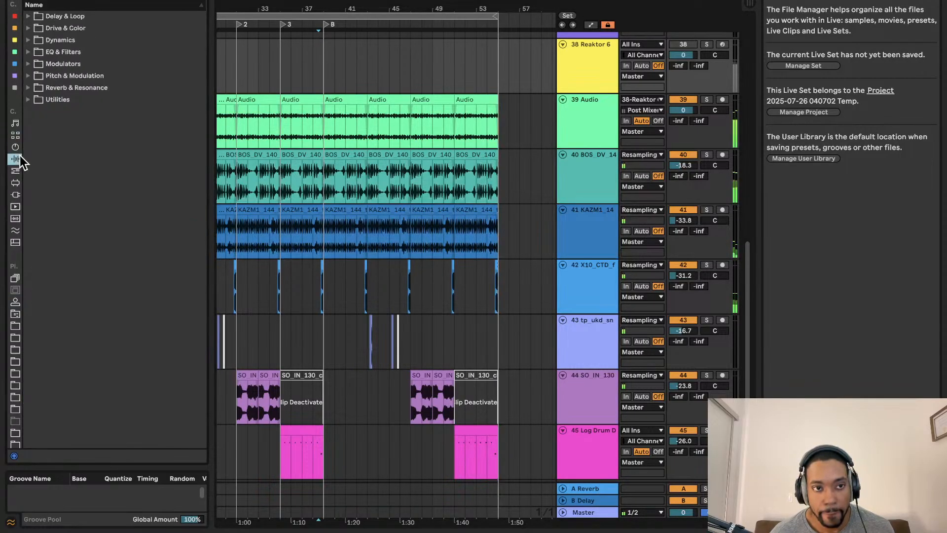
click(28, 40)
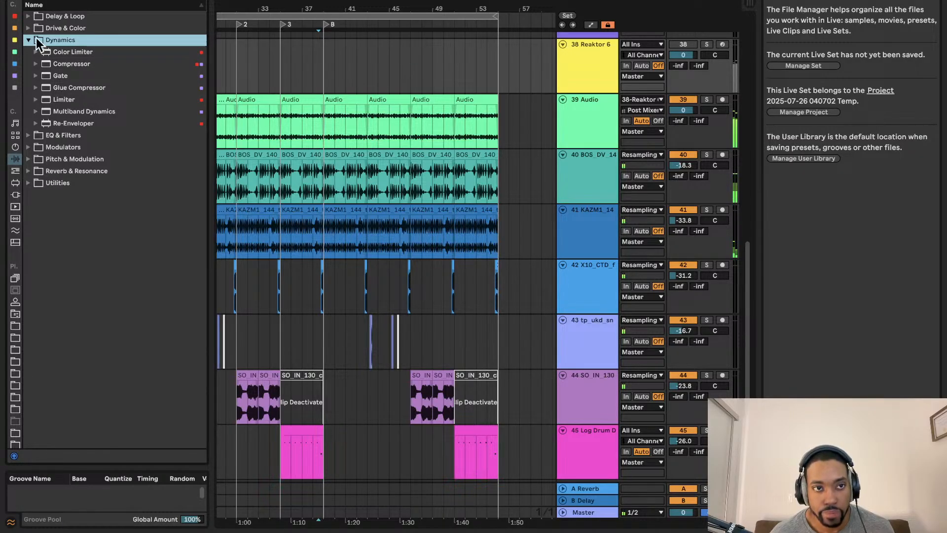
scroll(18, 303, down, 4)
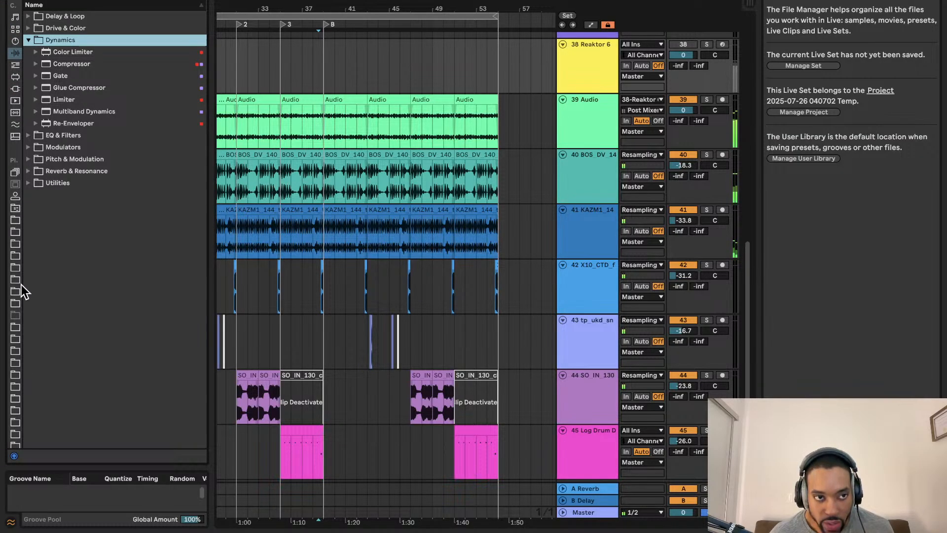
scroll(20, 285, up, 4)
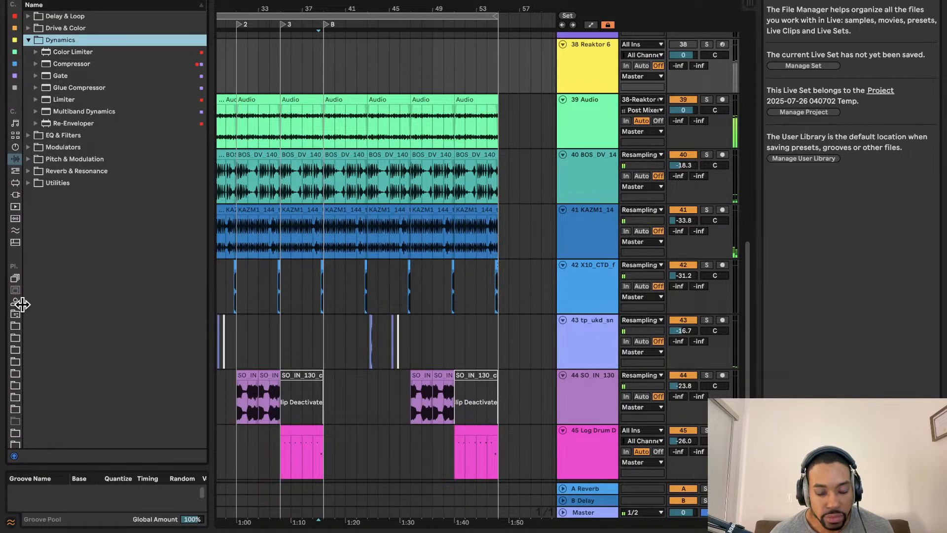
- Search the audio effects and plug-ins for "pro" and clear the search
scroll(287, 212, left, 3)
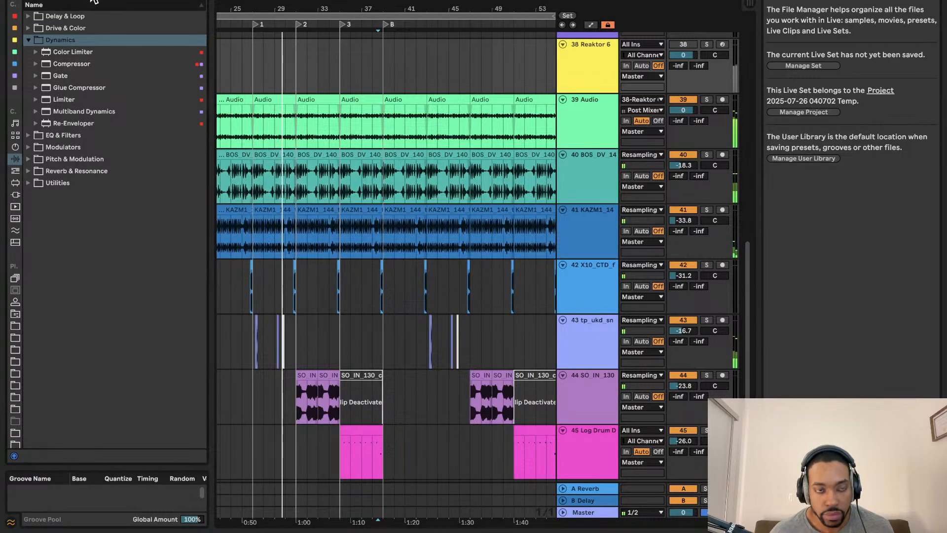
text(pro)
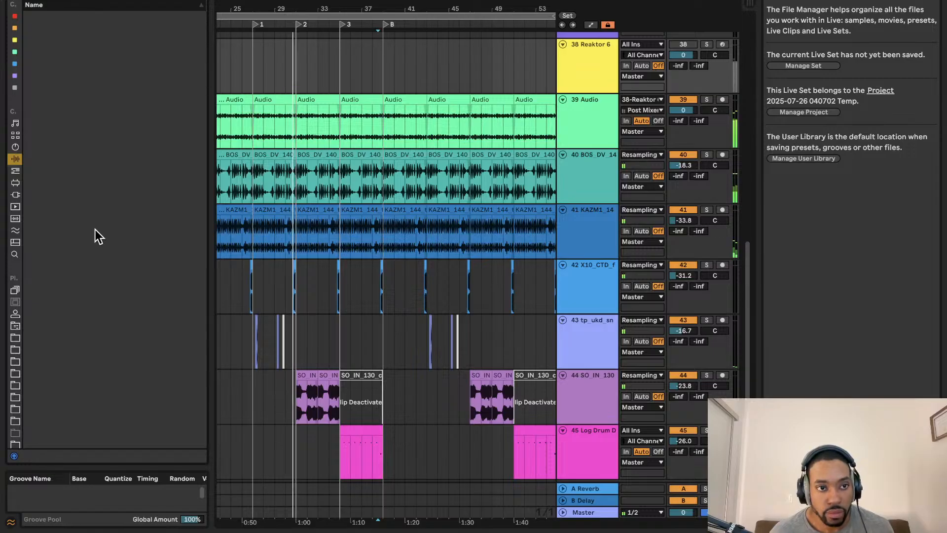
click(14, 195)
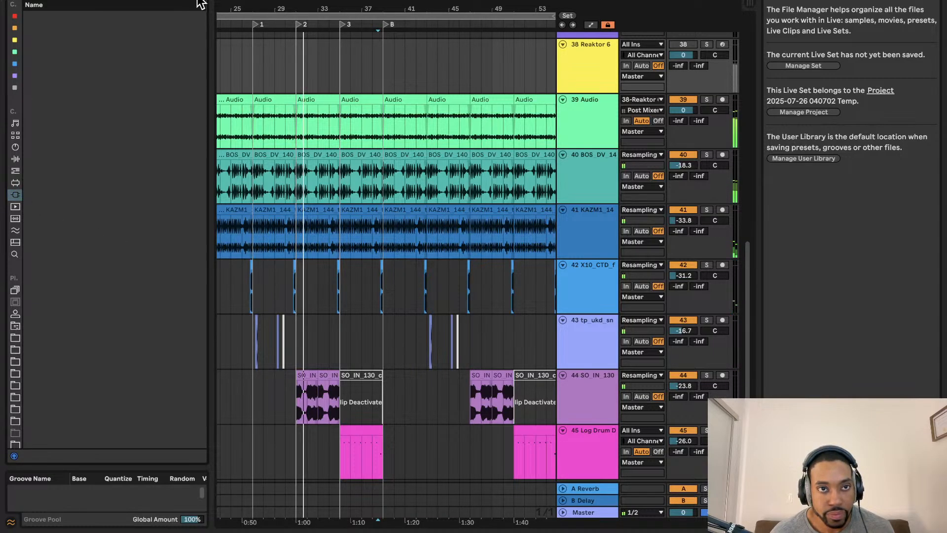
click(125, 0)
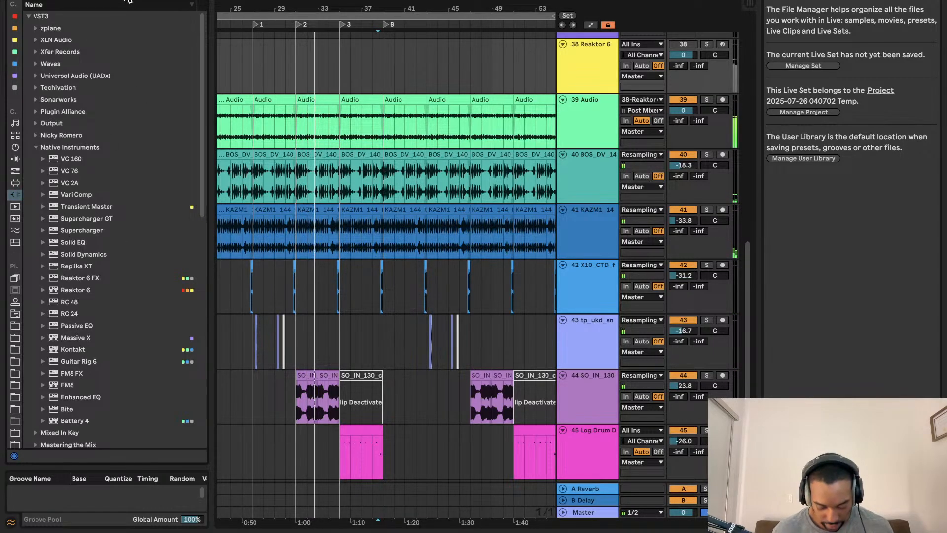
text(pro)
key(BackSpace)
key(BackSpace)
key(BackSpace)
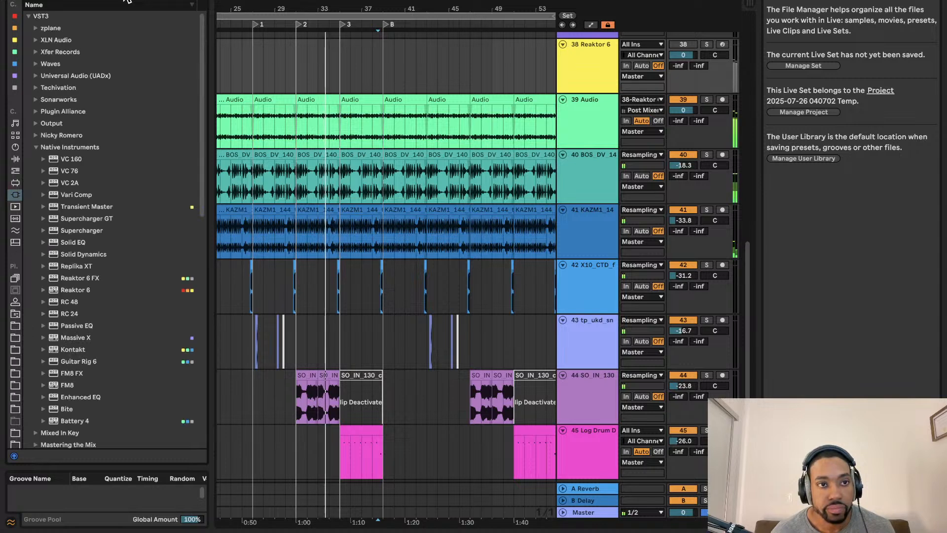
- Look through the Native Instruments and Arturia VST3 plug-ins for an instrument to add
scroll(94, 246, down, 3)
scroll(95, 245, down, 3)
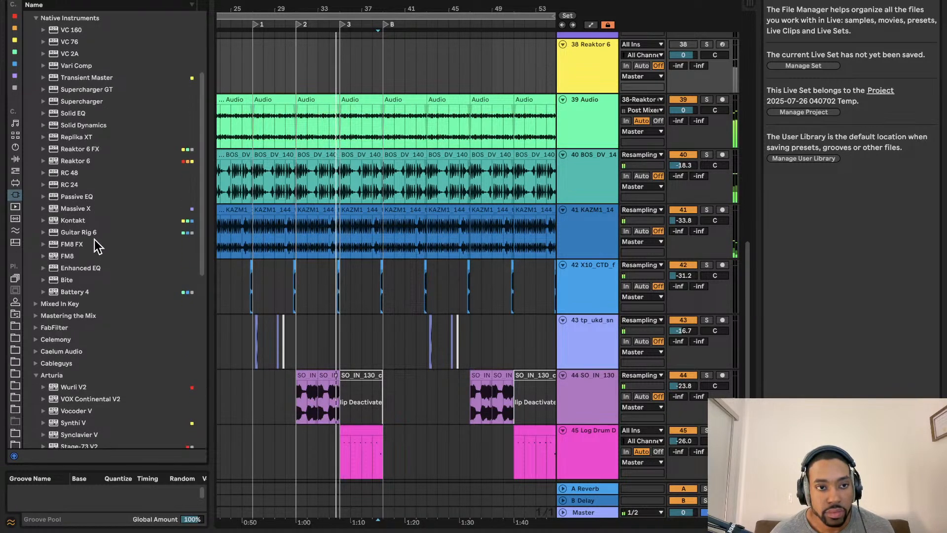
scroll(97, 288, down, 8)
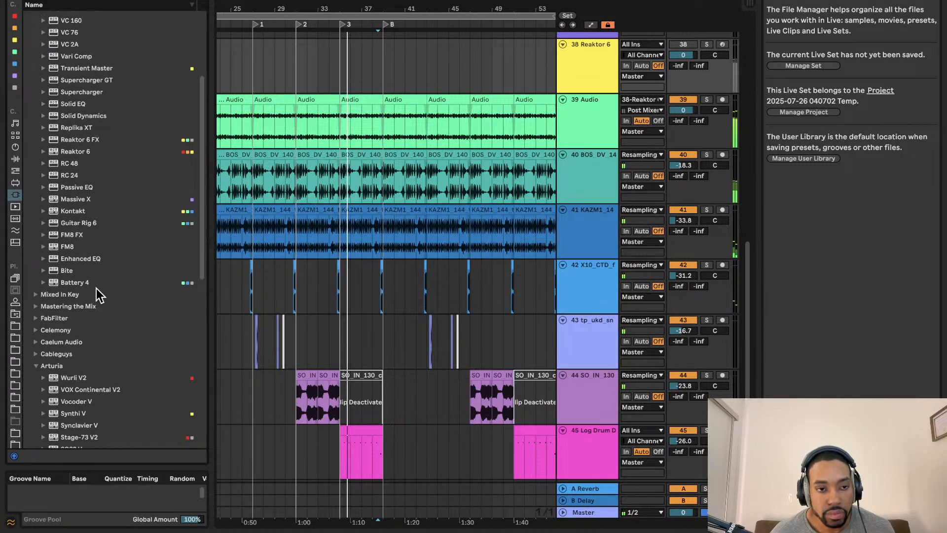
click(89, 301)
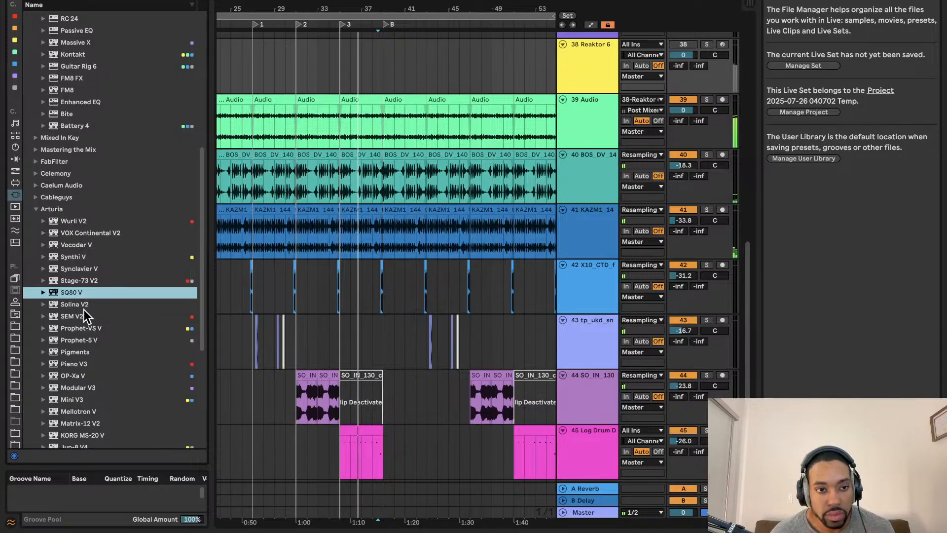
click(86, 314)
scroll(91, 318, down, 3)
scroll(93, 322, down, 6)
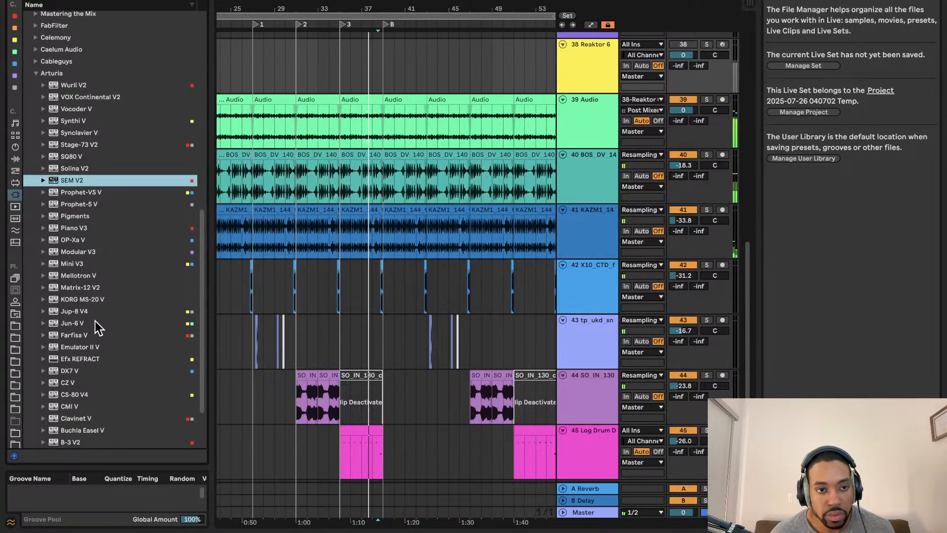
click(95, 318)
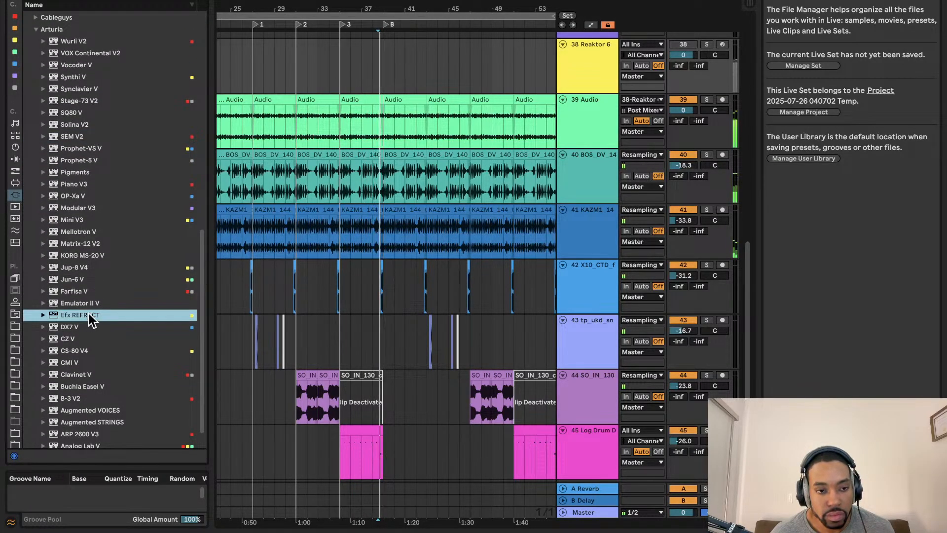
scroll(97, 306, down, 2)
scroll(97, 307, up, 3)
scroll(97, 300, up, 6)
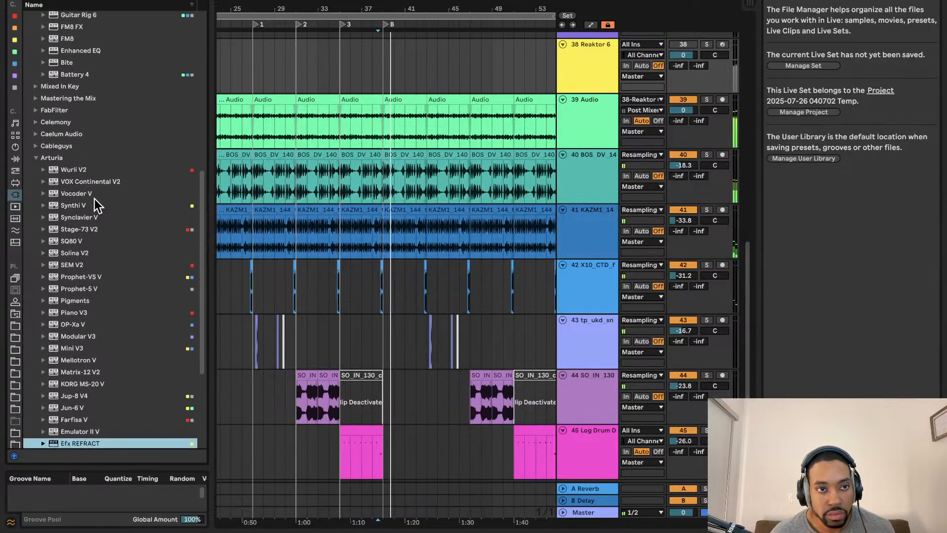
- Load Arturia's Jun-6 V on a new track below the log drum, unfold the track and set its volume to -4.9 dB
scroll(46, 143, up, 10)
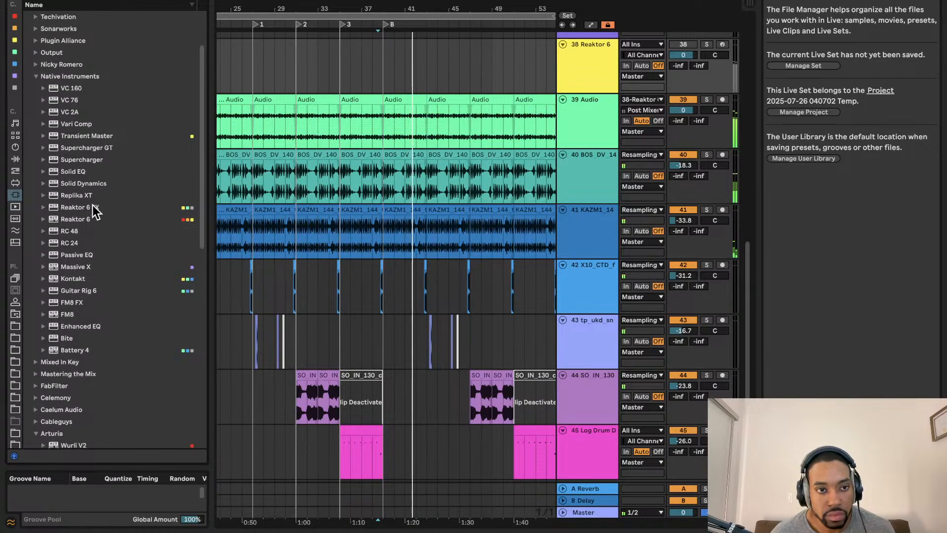
scroll(99, 264, down, 6)
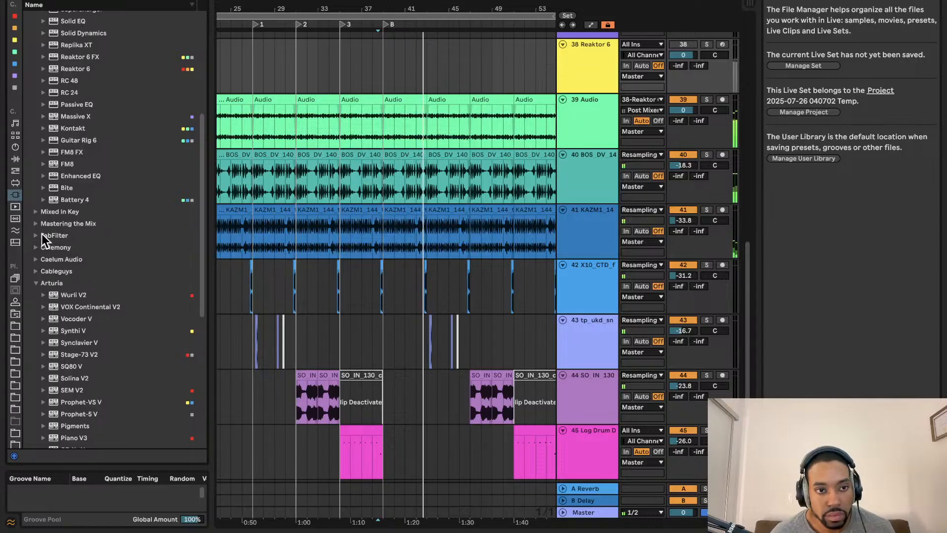
scroll(56, 254, down, 4)
scroll(73, 275, down, 1)
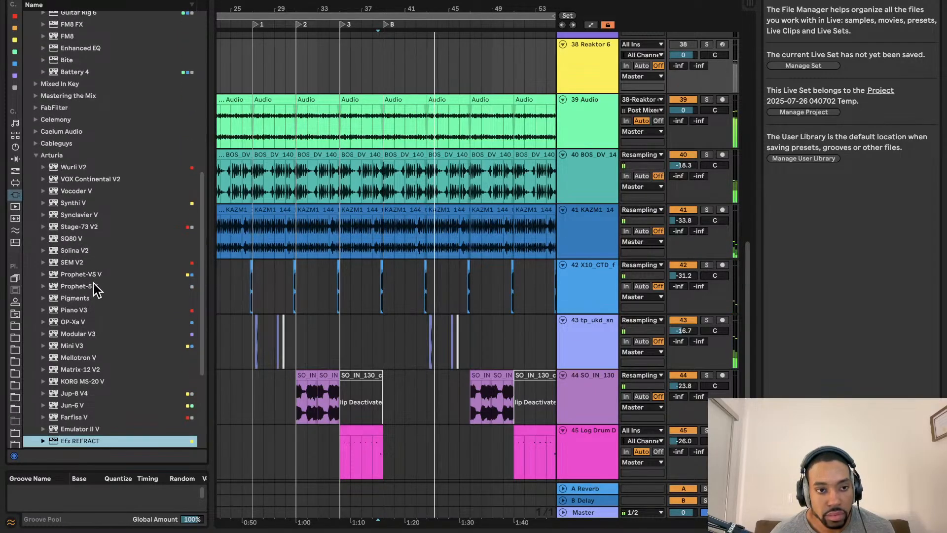
scroll(93, 282, down, 6)
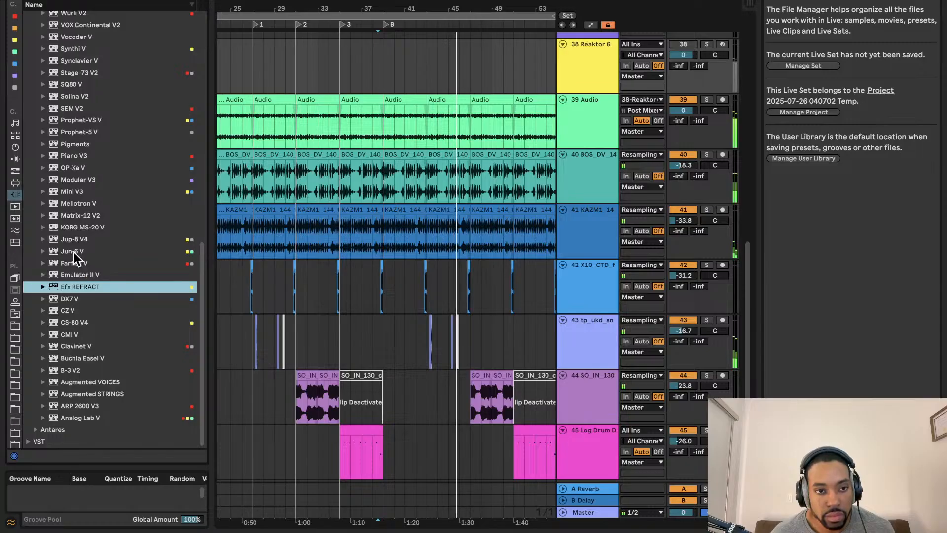
drag(73, 255, 597, 478)
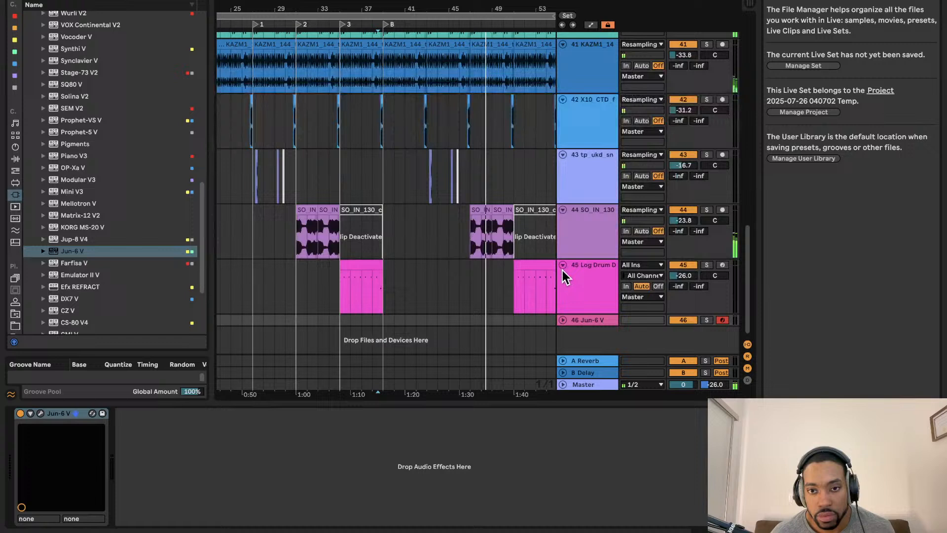
click(563, 320)
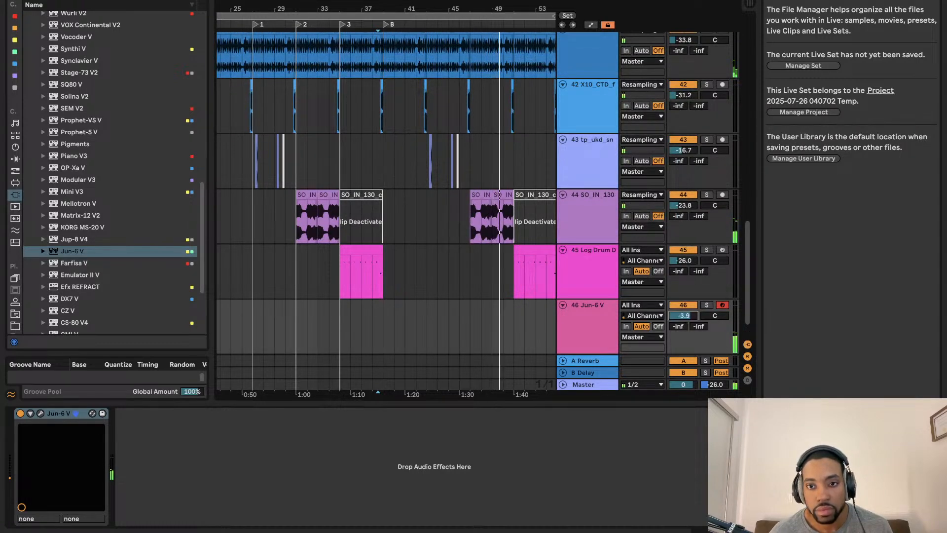
drag(682, 315, 682, 314)
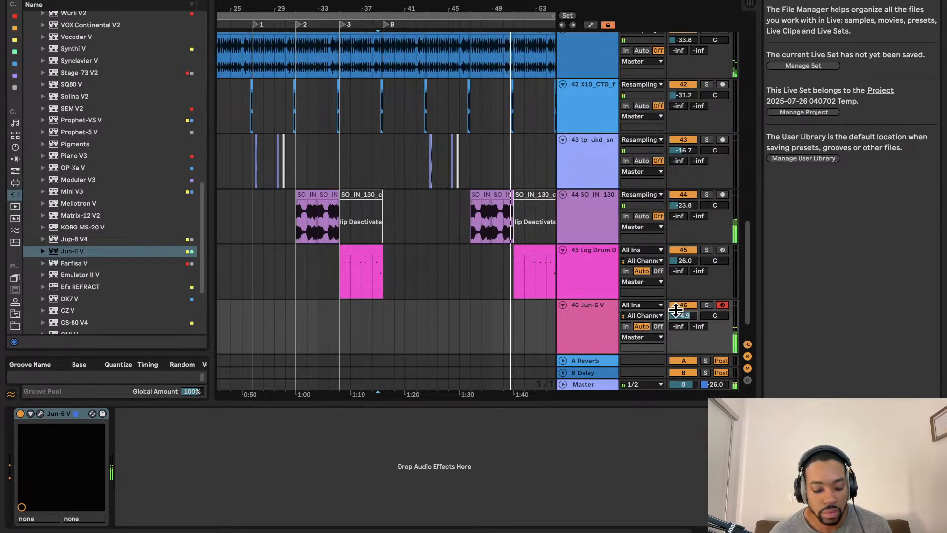
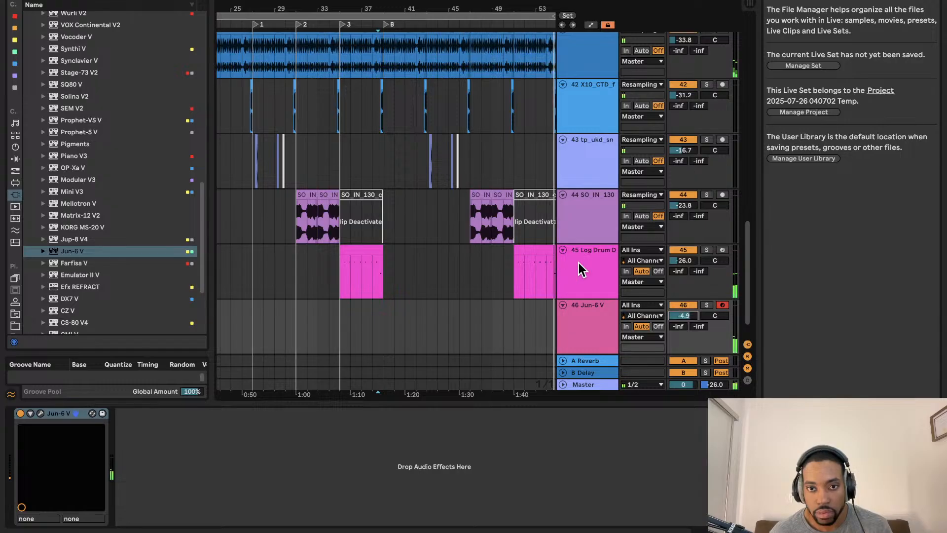
- Copy the log drum clip at bar 51 onto the Jun-6 V track at the same position and play from there
click(516, 252)
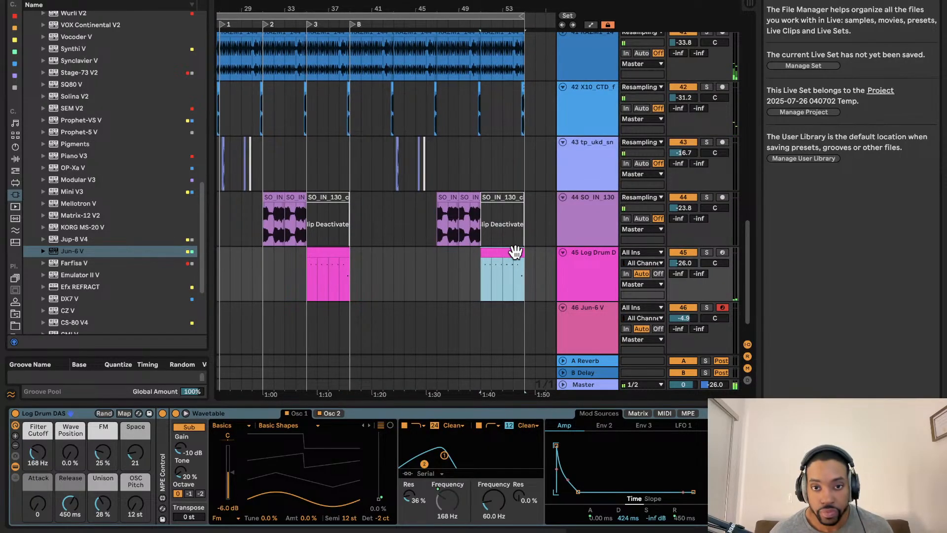
click(489, 326)
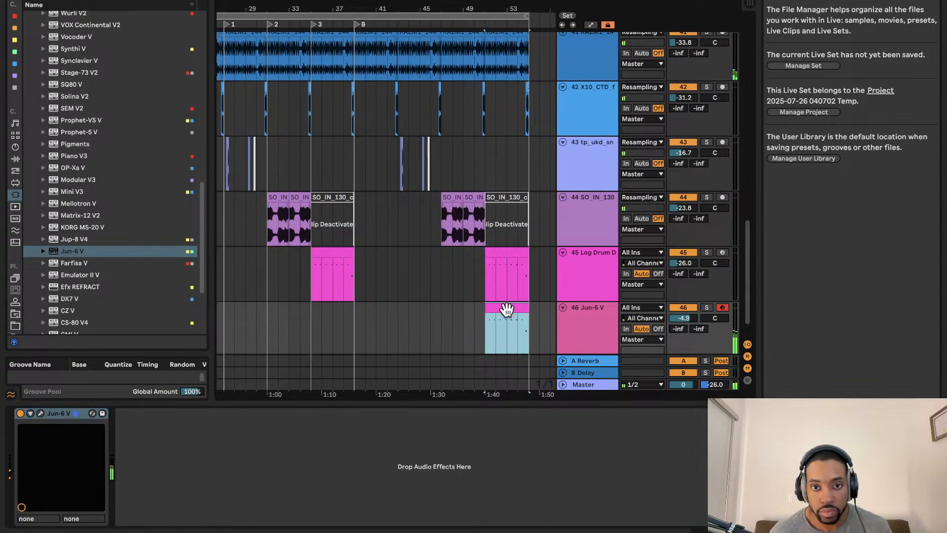
click(486, 325)
key(space)
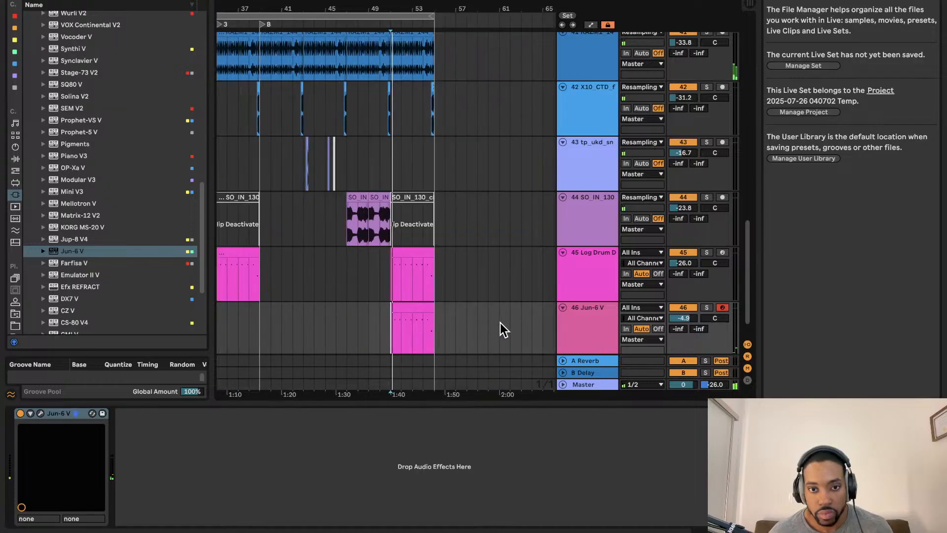
- Open the copied clip's notes on the Jun-6 V track and return to the track's Jun-6 V device
click(413, 327)
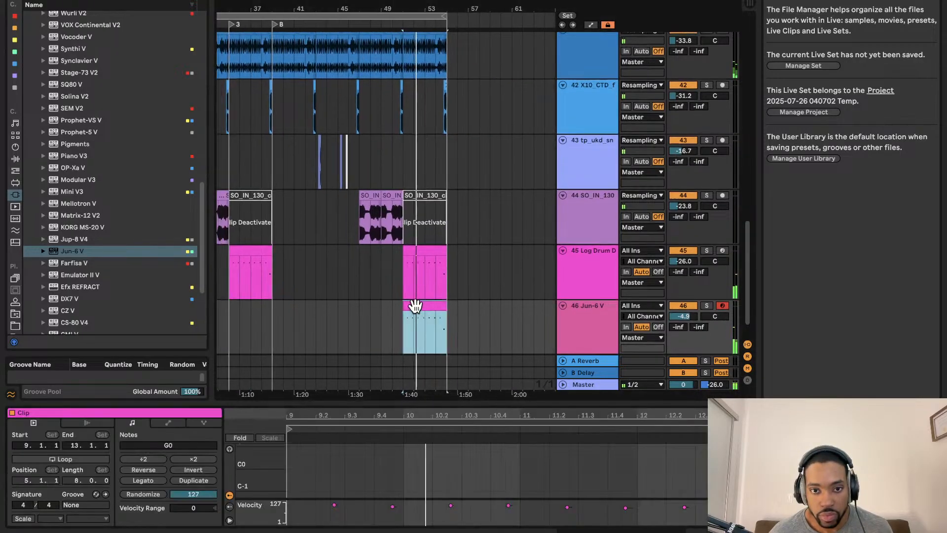
scroll(590, 329, down, 2)
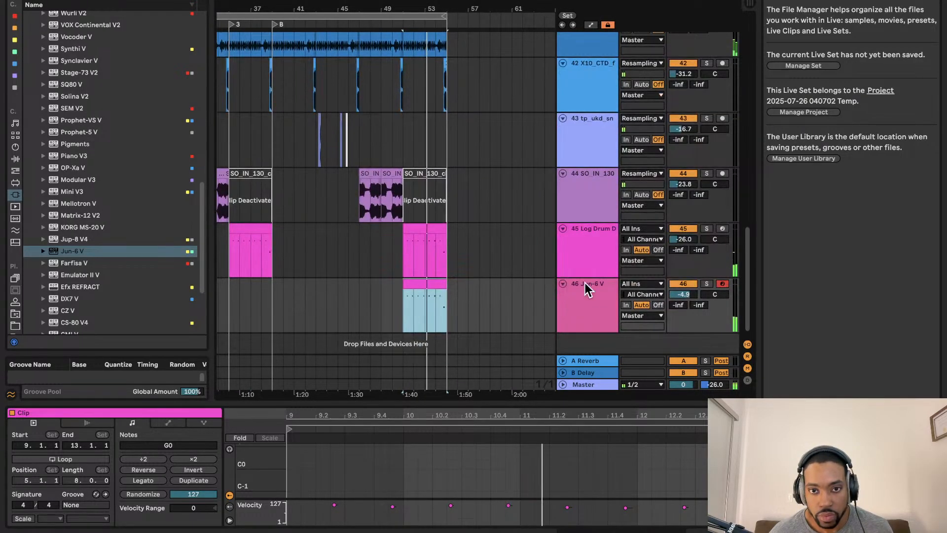
click(585, 287)
click(586, 299)
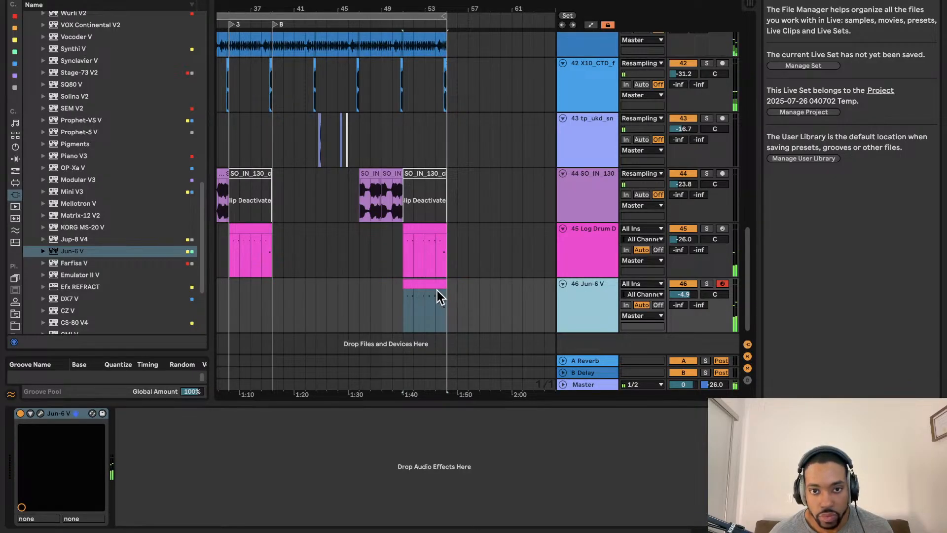
- Look over the labelled arrangement sections and their tracks from bar 23 to bar 55 while the set plays
click(418, 295)
scroll(415, 295, left, 2)
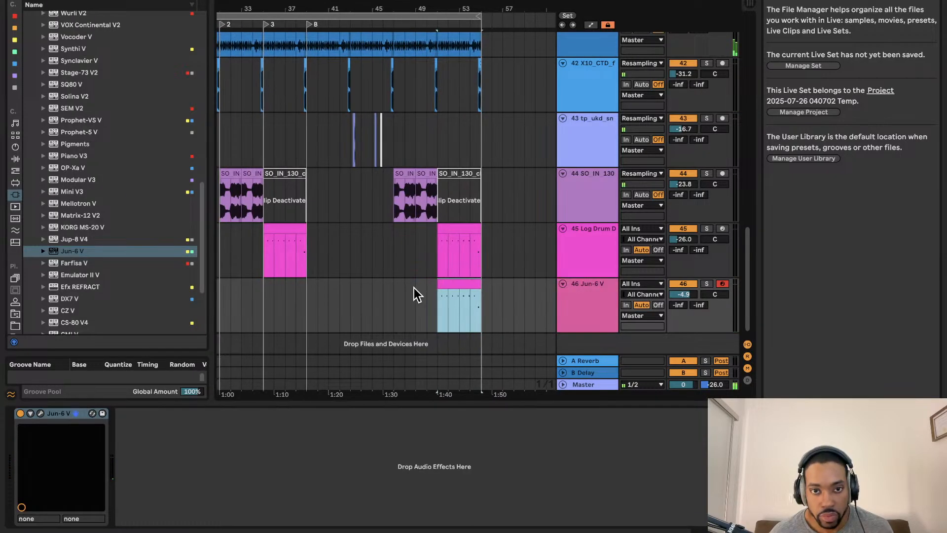
scroll(414, 287, down, 3)
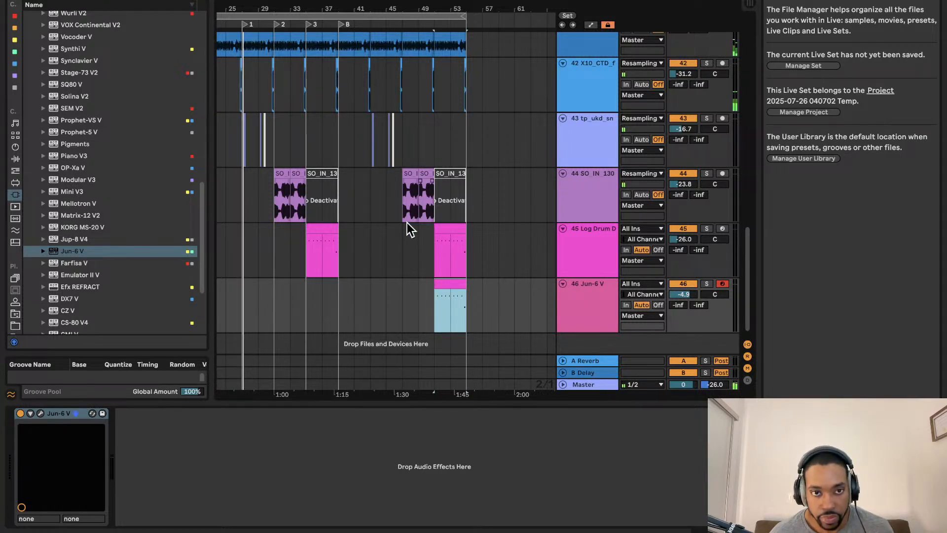
scroll(405, 217, up, 1)
scroll(405, 217, left, 4)
scroll(405, 217, down, 3)
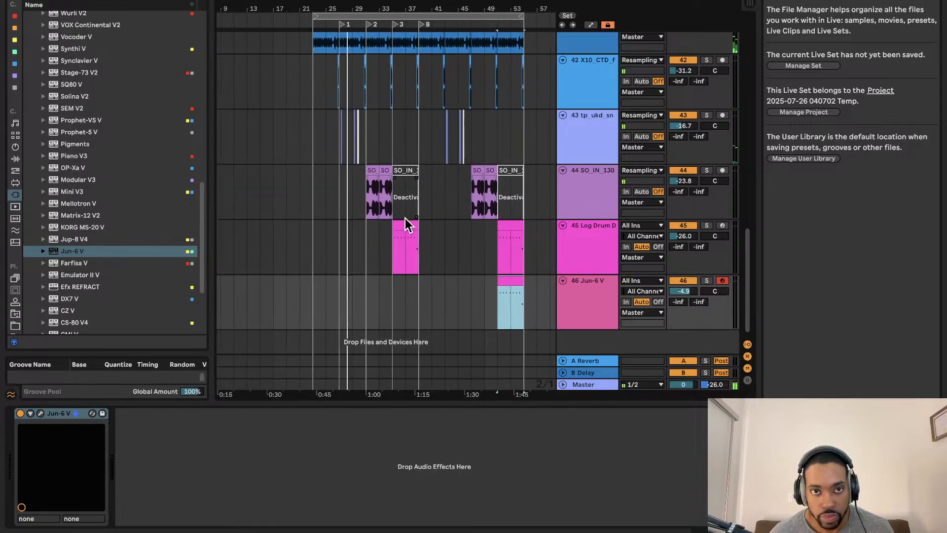
scroll(408, 268, down, 1)
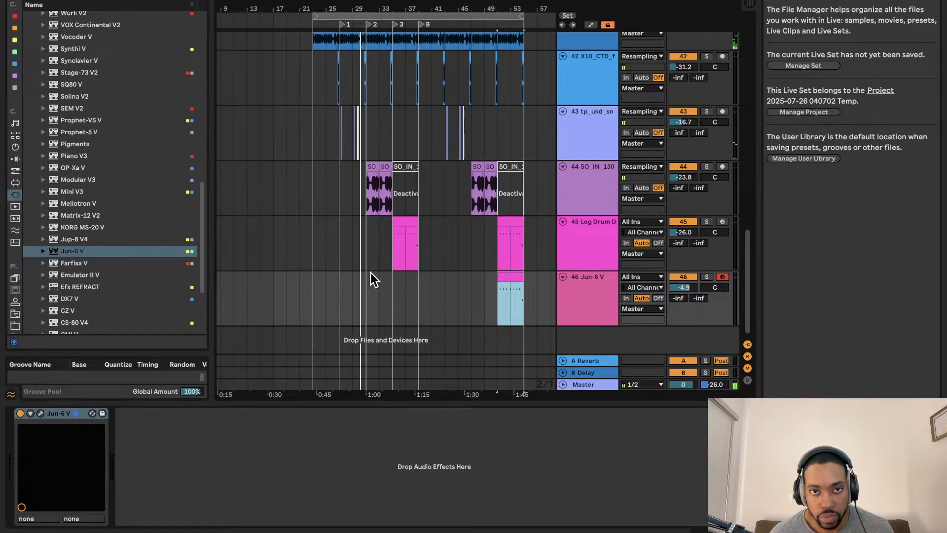
scroll(371, 272, up, 3)
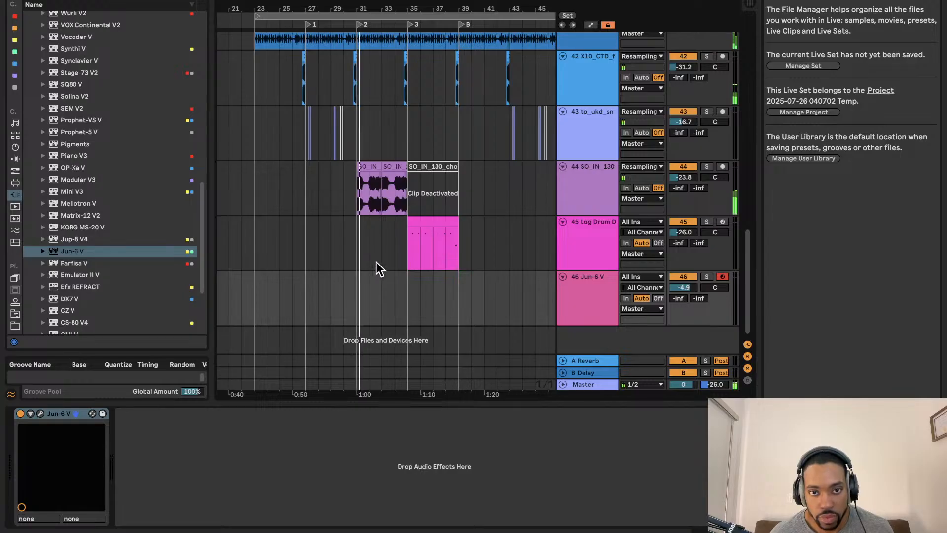
scroll(376, 259, up, 2)
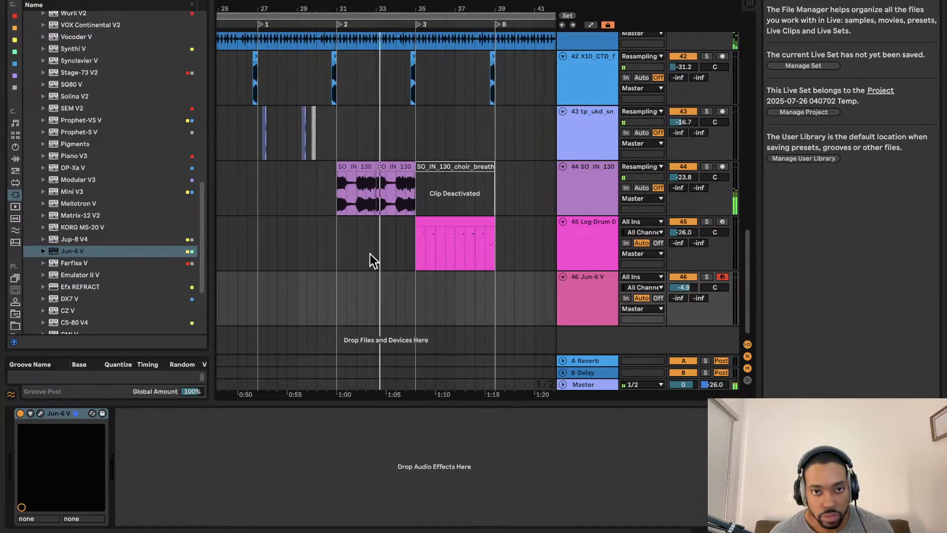
scroll(434, 220, up, 5)
scroll(438, 226, down, 3)
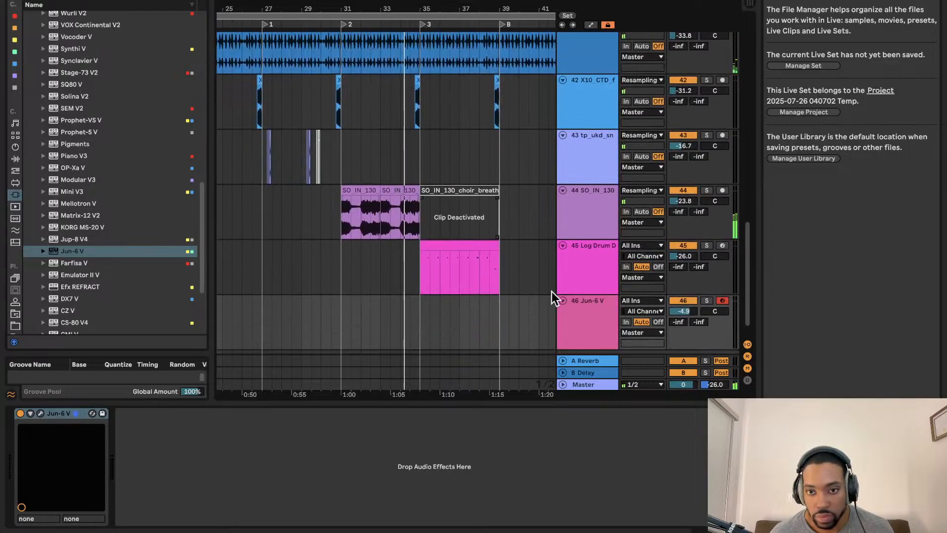
- Add Multiband Dynamics to the master between REFERENCE and Pro-L 2 and set its mid band's input gain to 0.40 dB
click(592, 385)
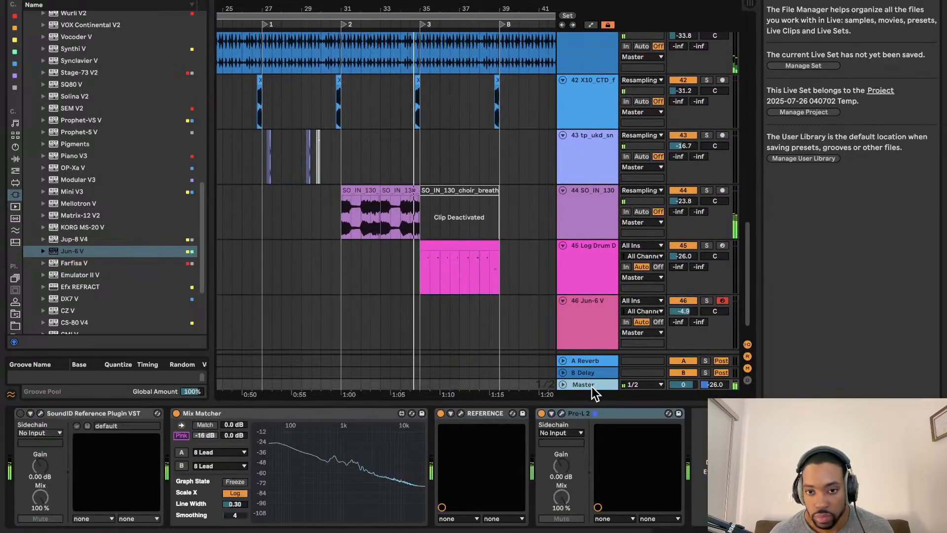
click(83, 1)
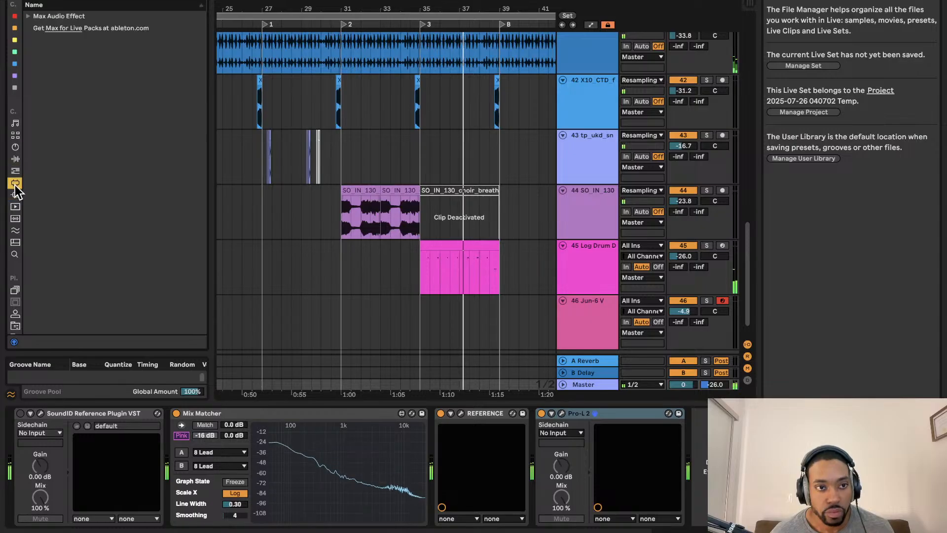
click(200, 1)
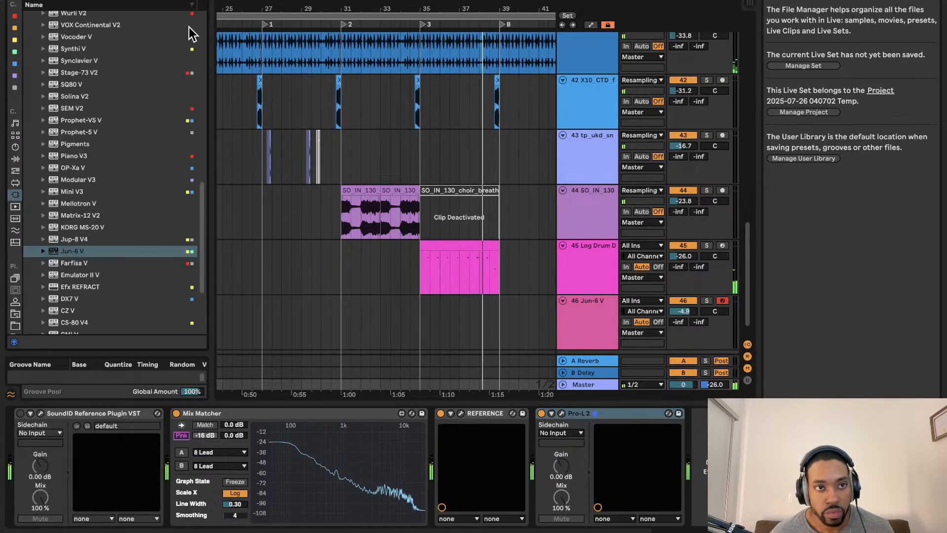
click(69, 1)
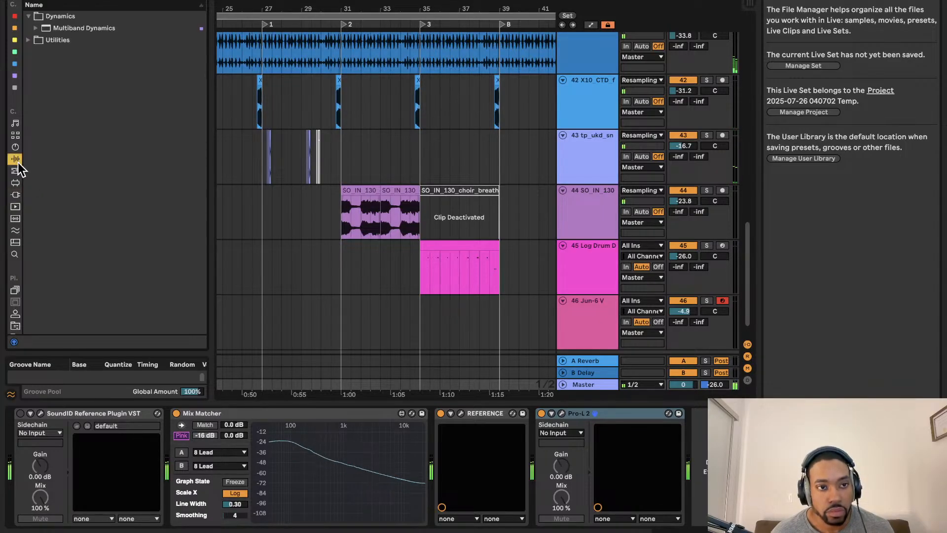
drag(52, 31, 535, 418)
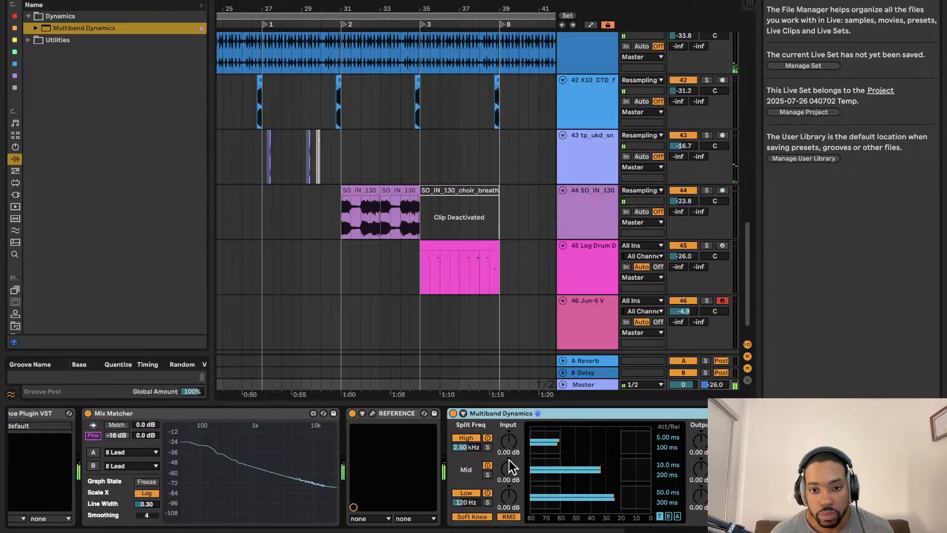
drag(509, 461, 509, 455)
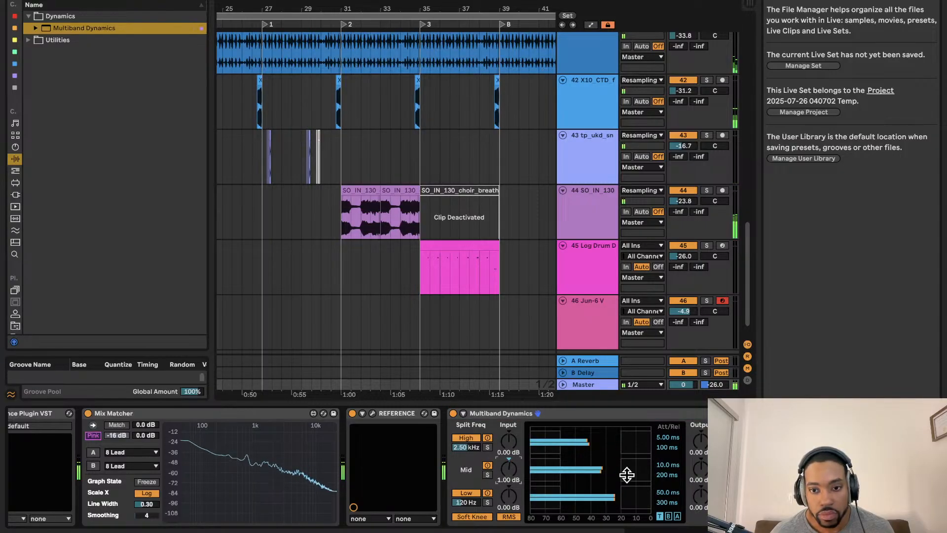
- Restart playback from bar 33 and adjust the mid and low bands' dynamics ranges in the master's Multiband Dynamics
key(space)
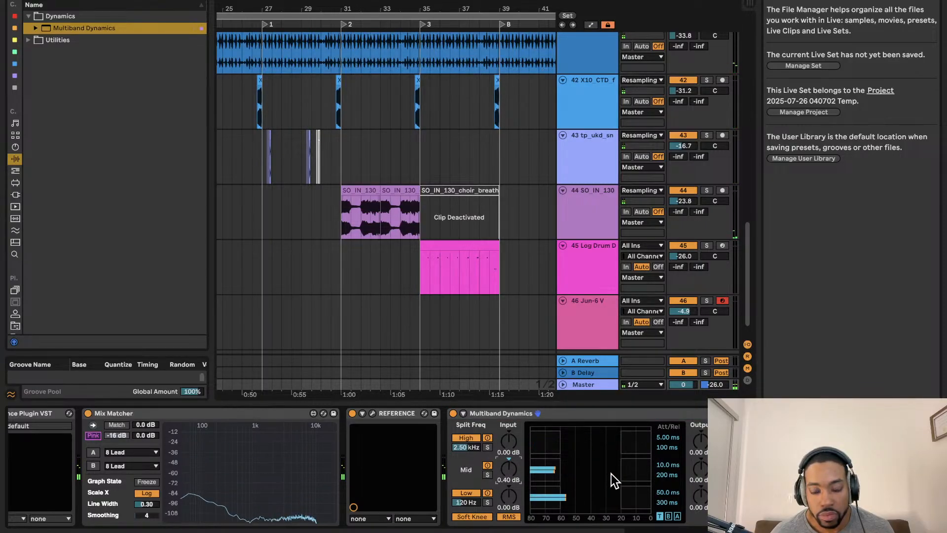
click(385, 242)
key(space)
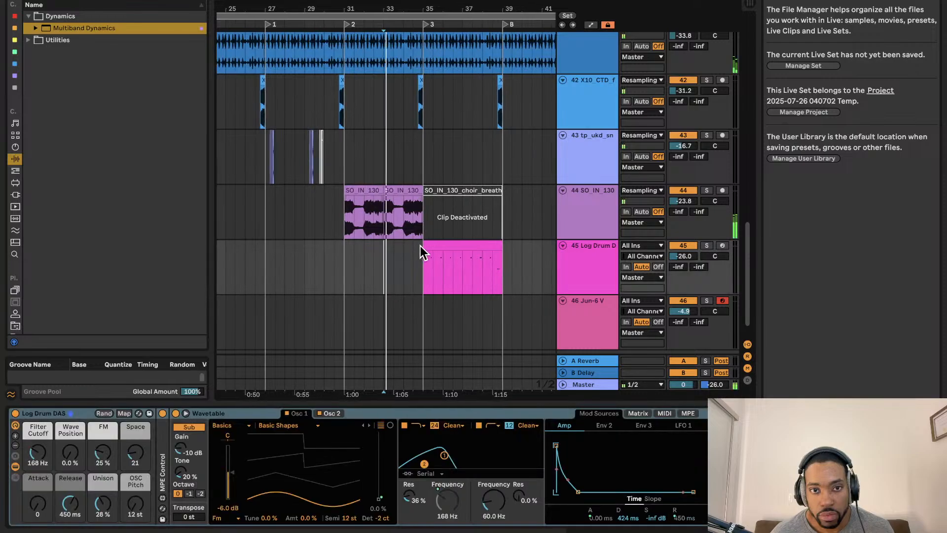
click(599, 386)
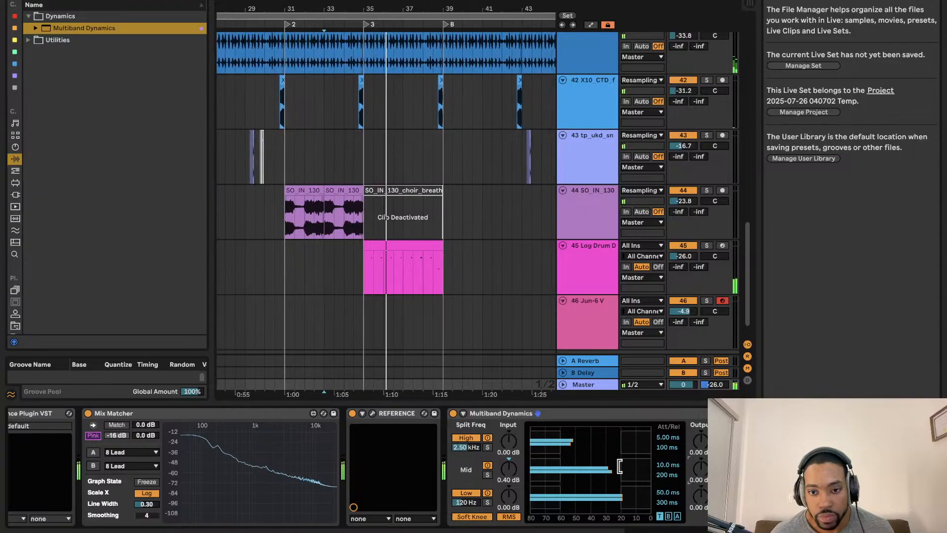
drag(629, 472, 629, 466)
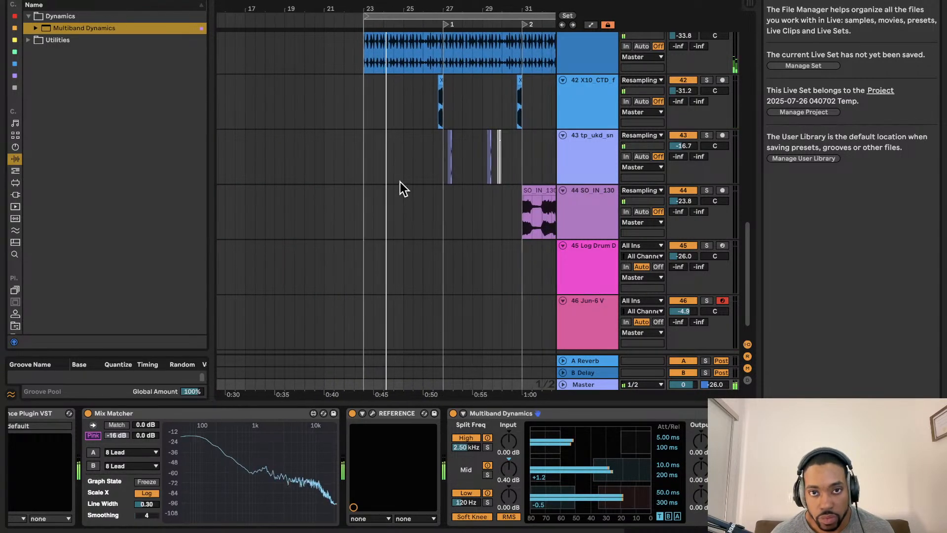
- Listen through the arrangement with Multiband Dynamics on the master and replay it from bar 33
scroll(401, 183, down, 3)
scroll(399, 181, right, 2)
scroll(398, 182, down, 1)
scroll(399, 181, up, 2)
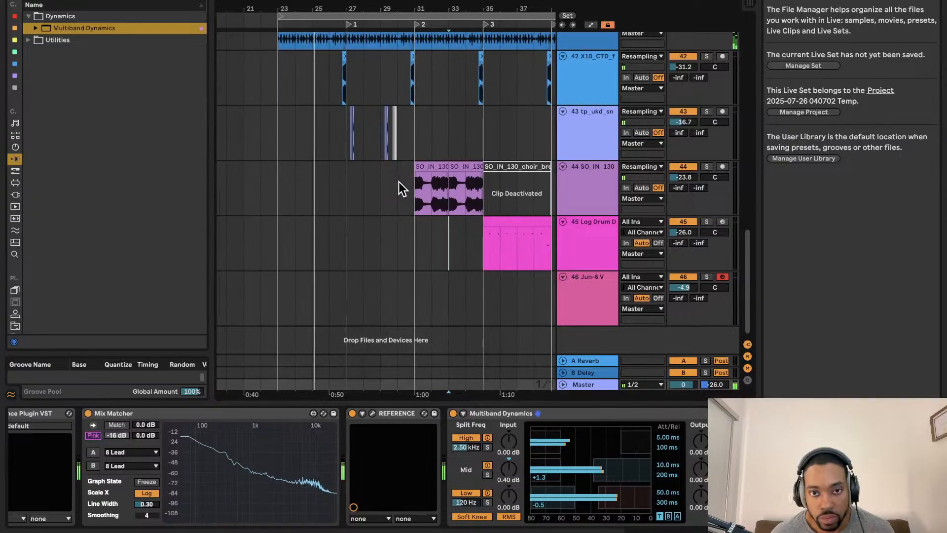
scroll(399, 183, right, 2)
scroll(399, 182, down, 3)
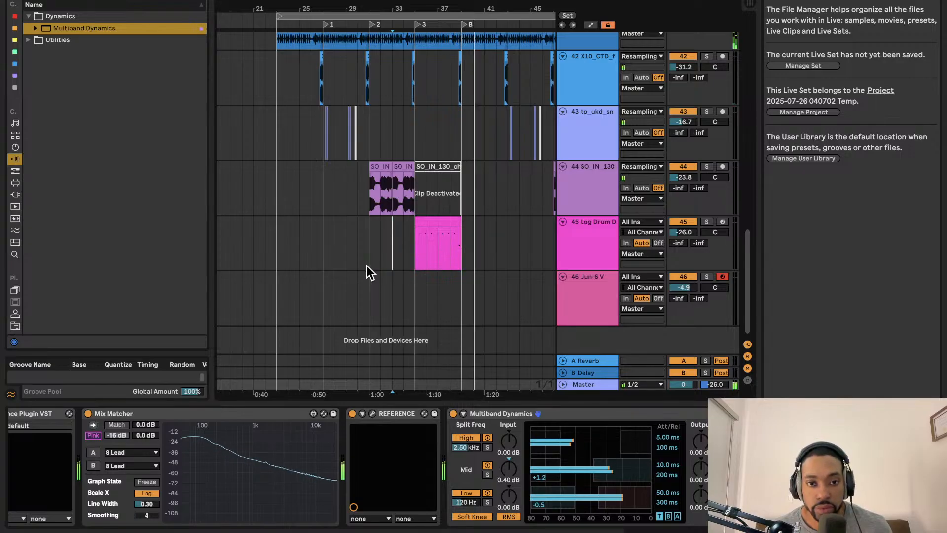
key(space)
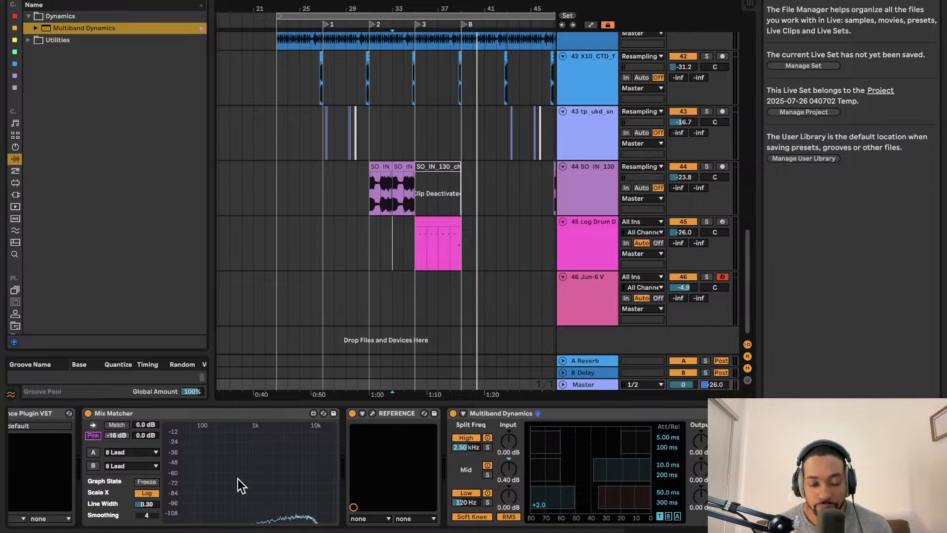
key(space)
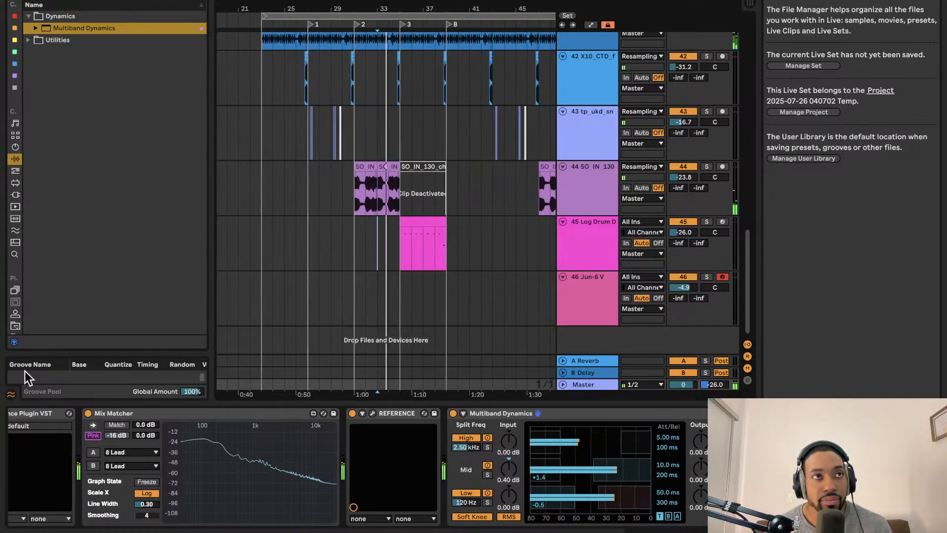